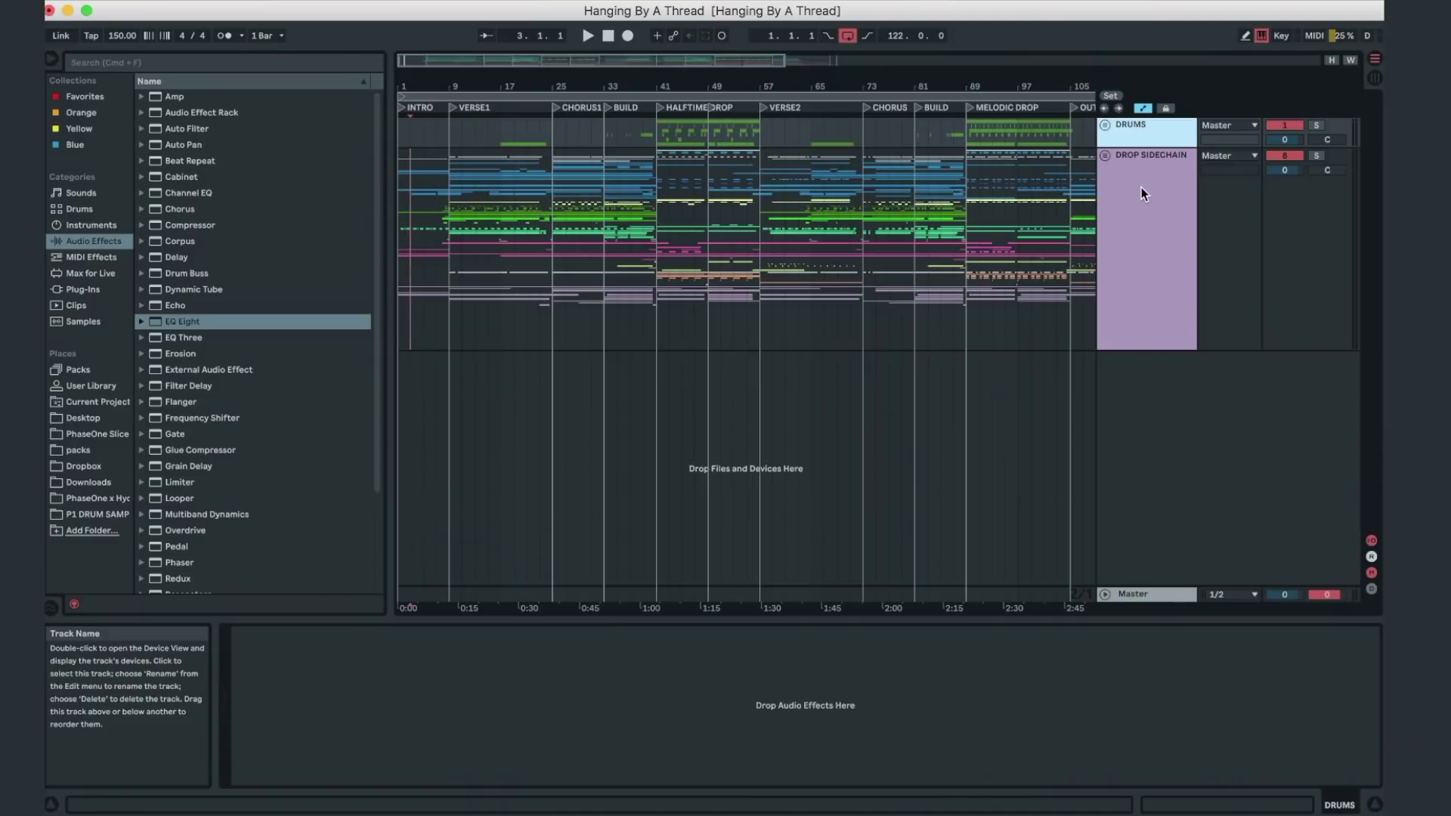
- Select the DRUMS and DROP SIDECHAIN groups in turn to compare the two top-level groups
click(1143, 185)
click(1143, 128)
click(1140, 180)
click(1134, 141)
click(1137, 184)
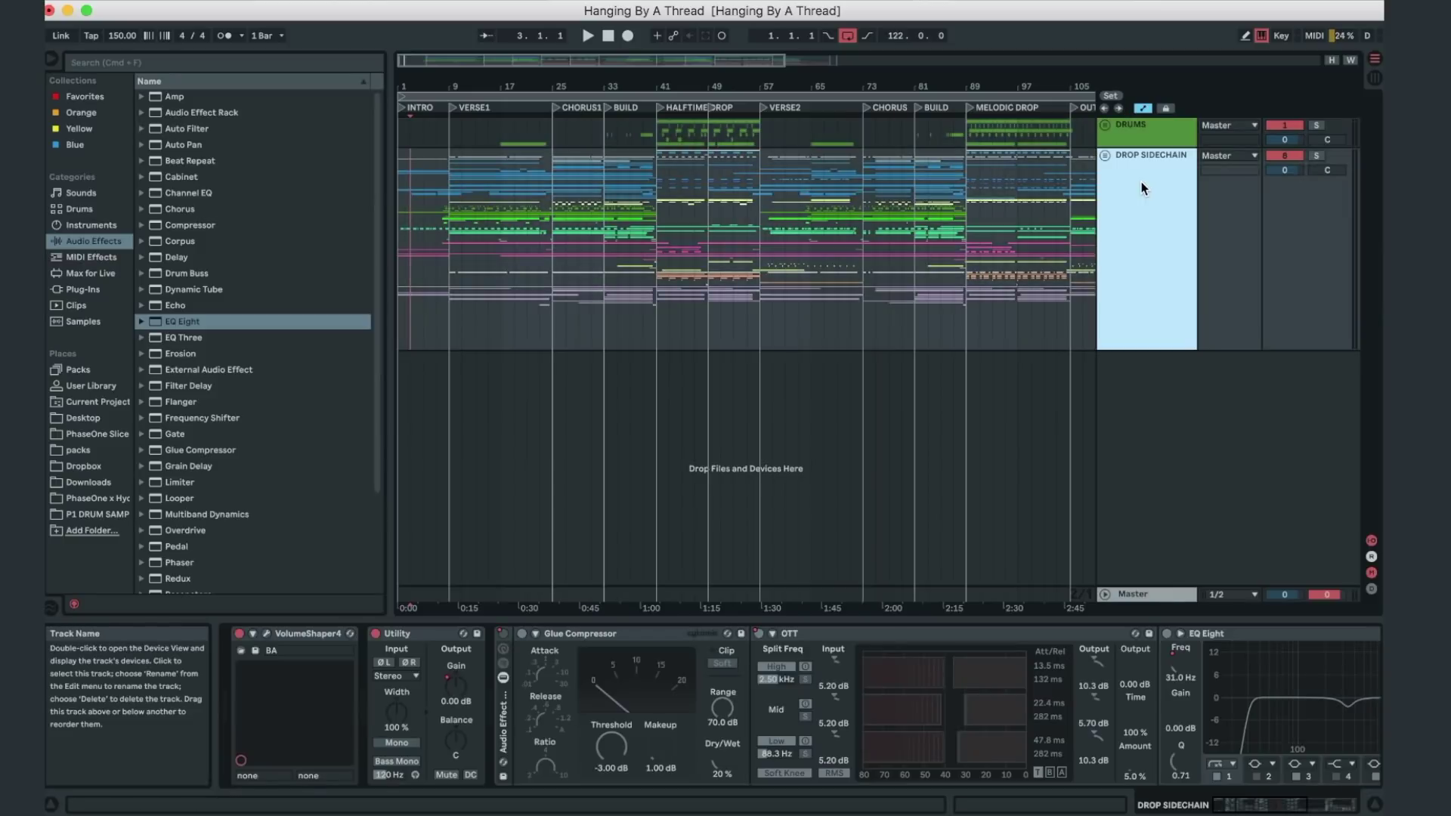
- Unfold the DROP SIDECHAIN group and look over the tracks nested inside it
click(1105, 156)
scroll(1126, 304, down, 15)
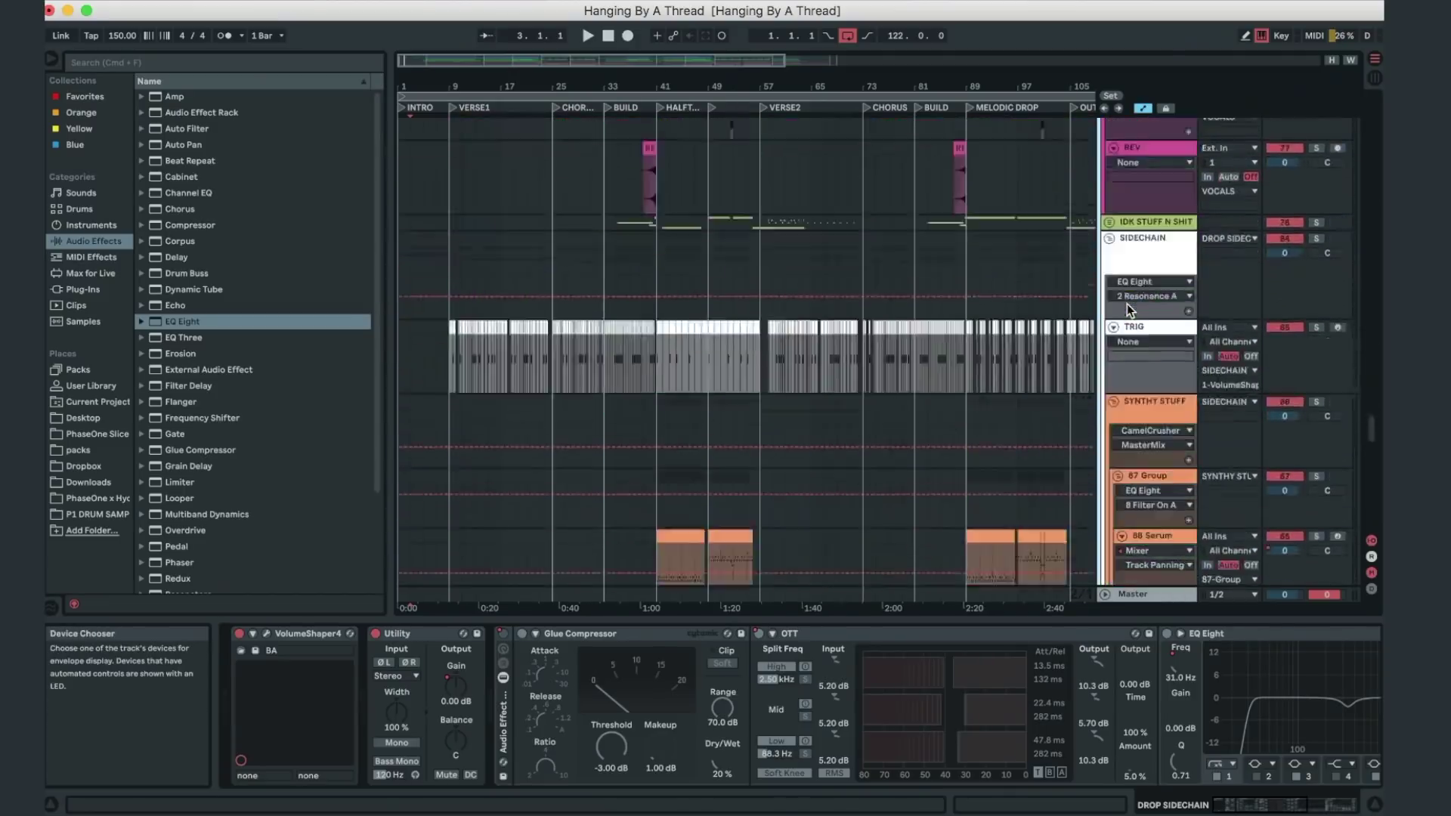
scroll(1126, 304, up, 15)
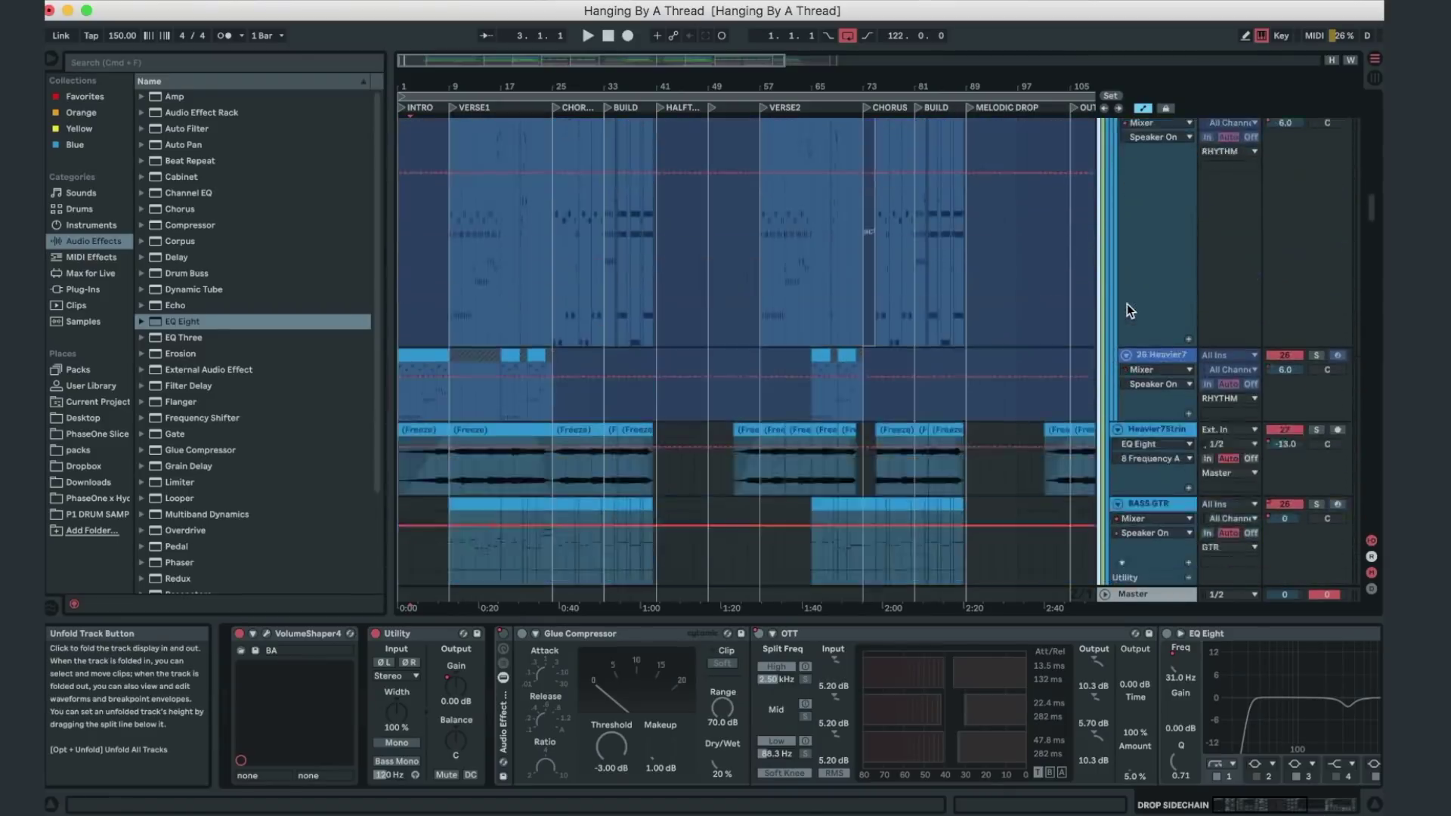
scroll(1127, 304, up, 15)
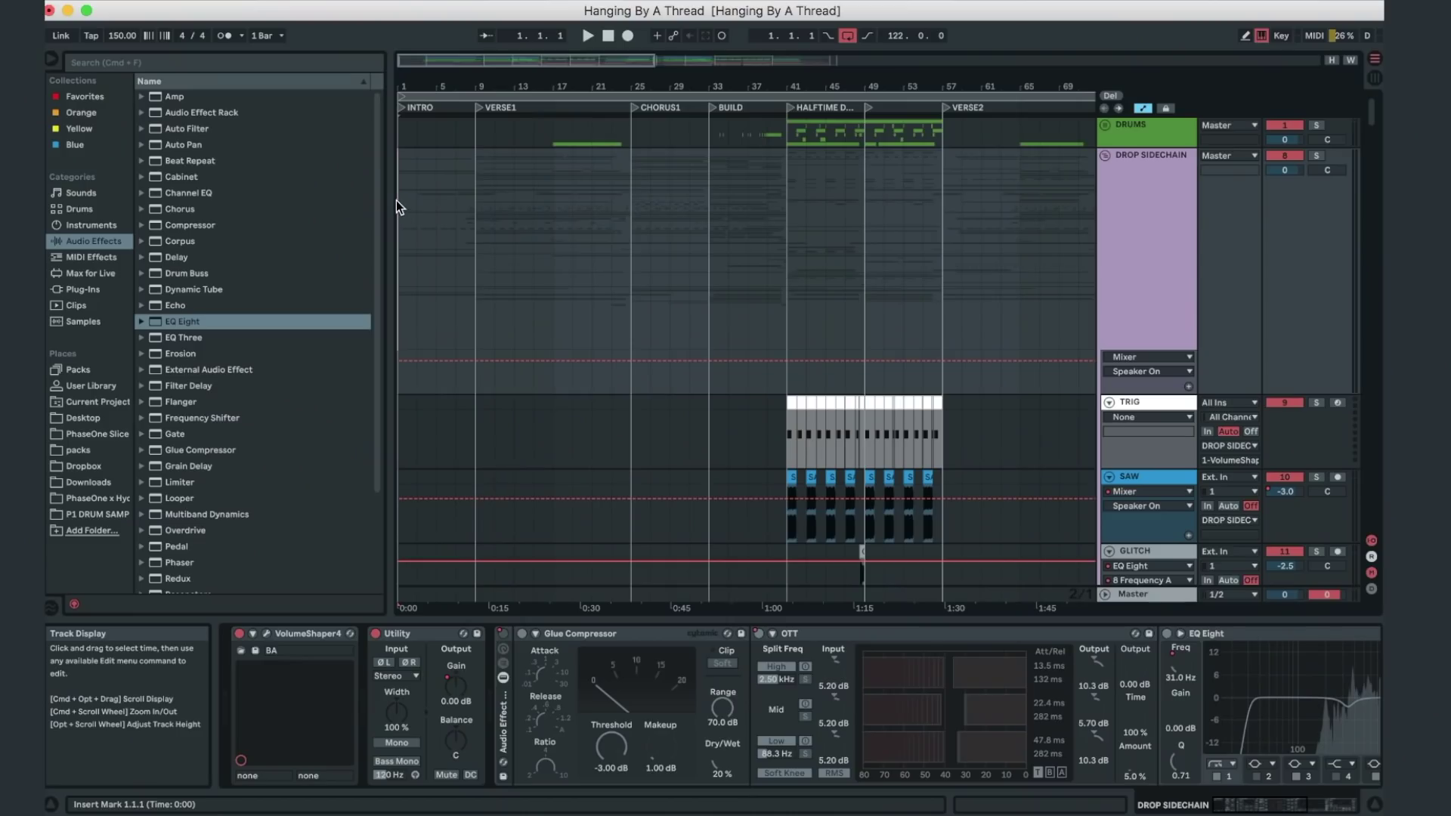
- Play the intro from bar 1 and locate the frozen Heavier7Strings guitar track in the RHYTHM group
drag(401, 81, 454, 183)
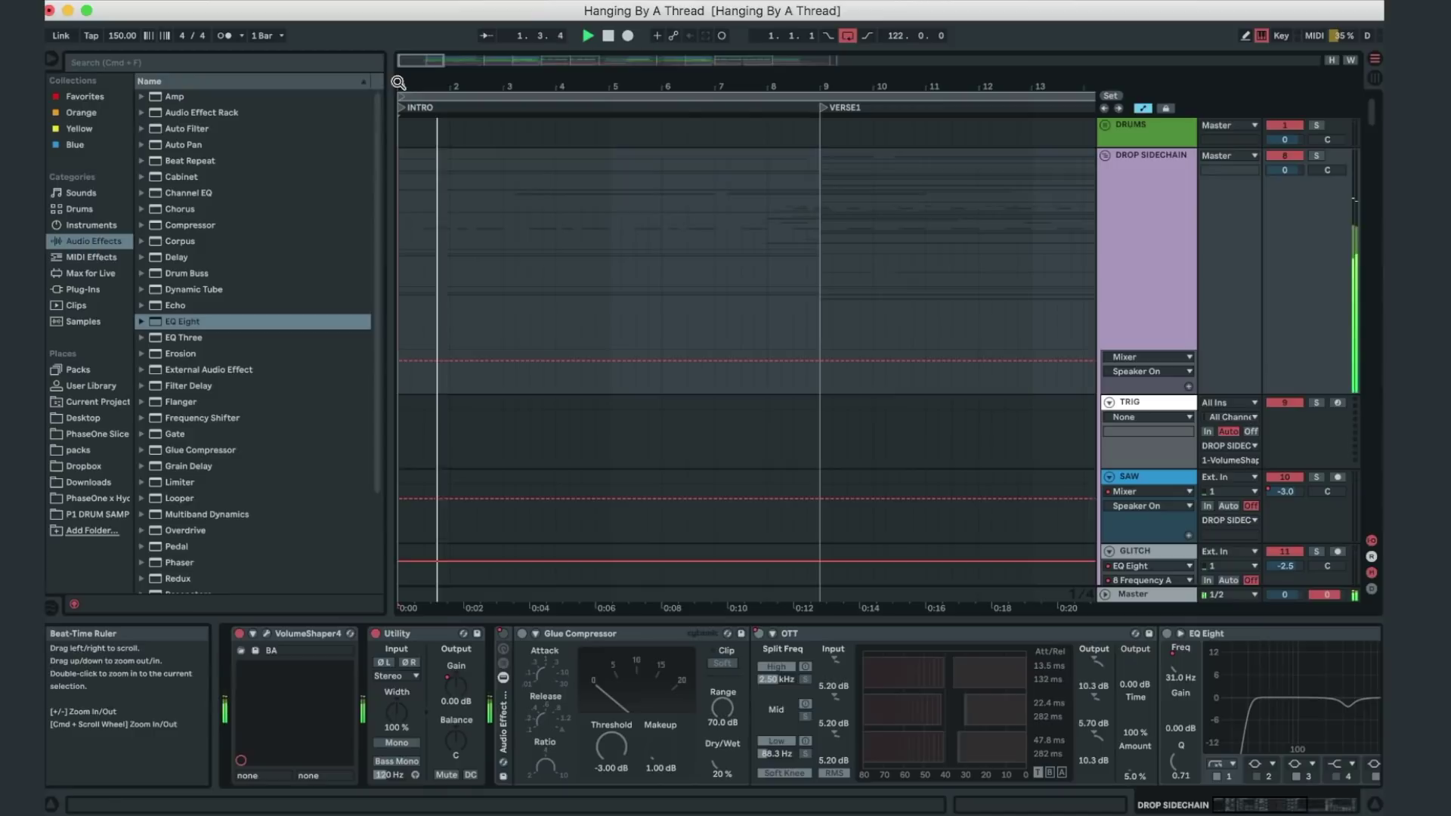
scroll(455, 183, down, 5)
scroll(454, 181, down, 10)
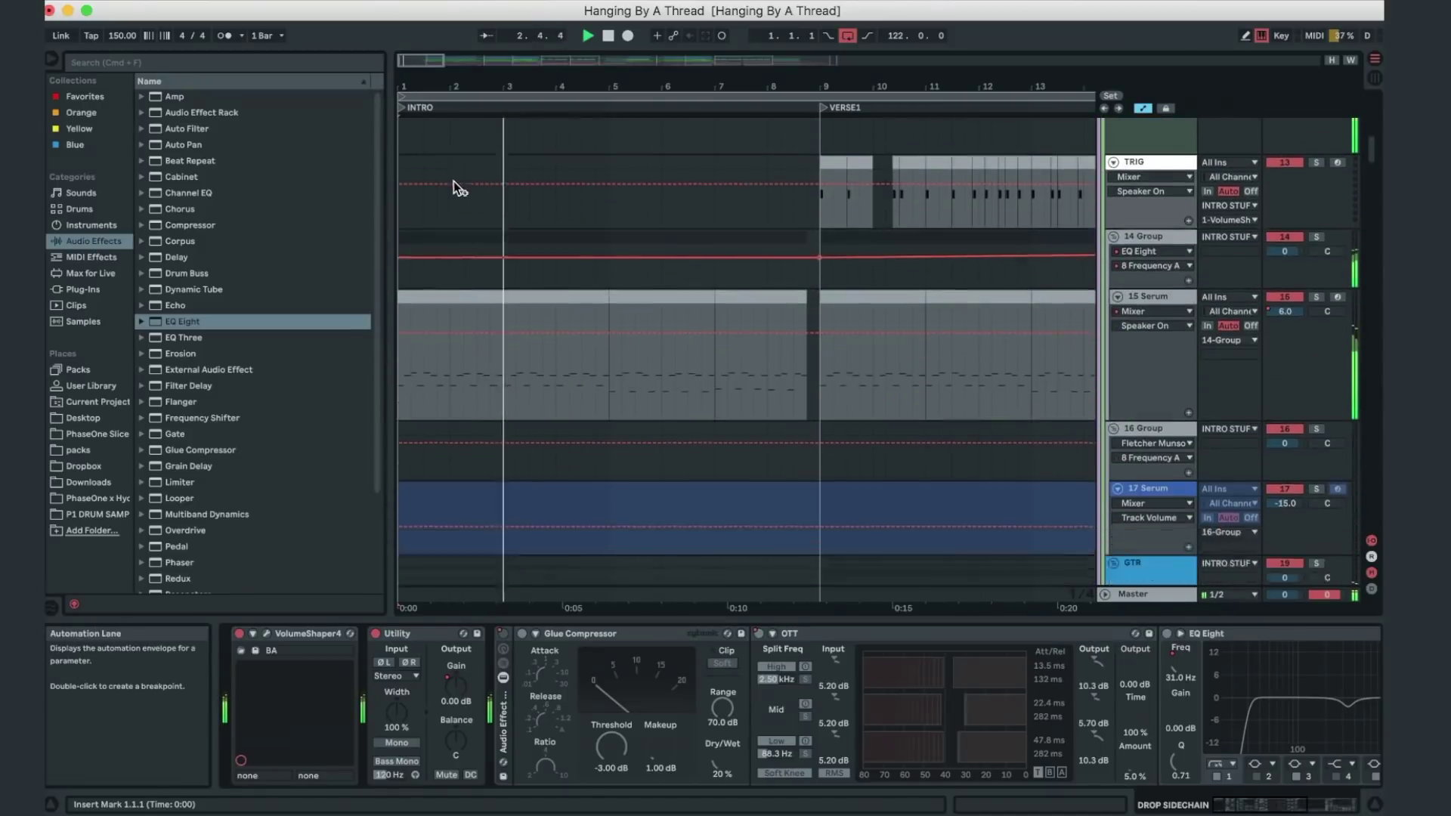
scroll(518, 299, down, 5)
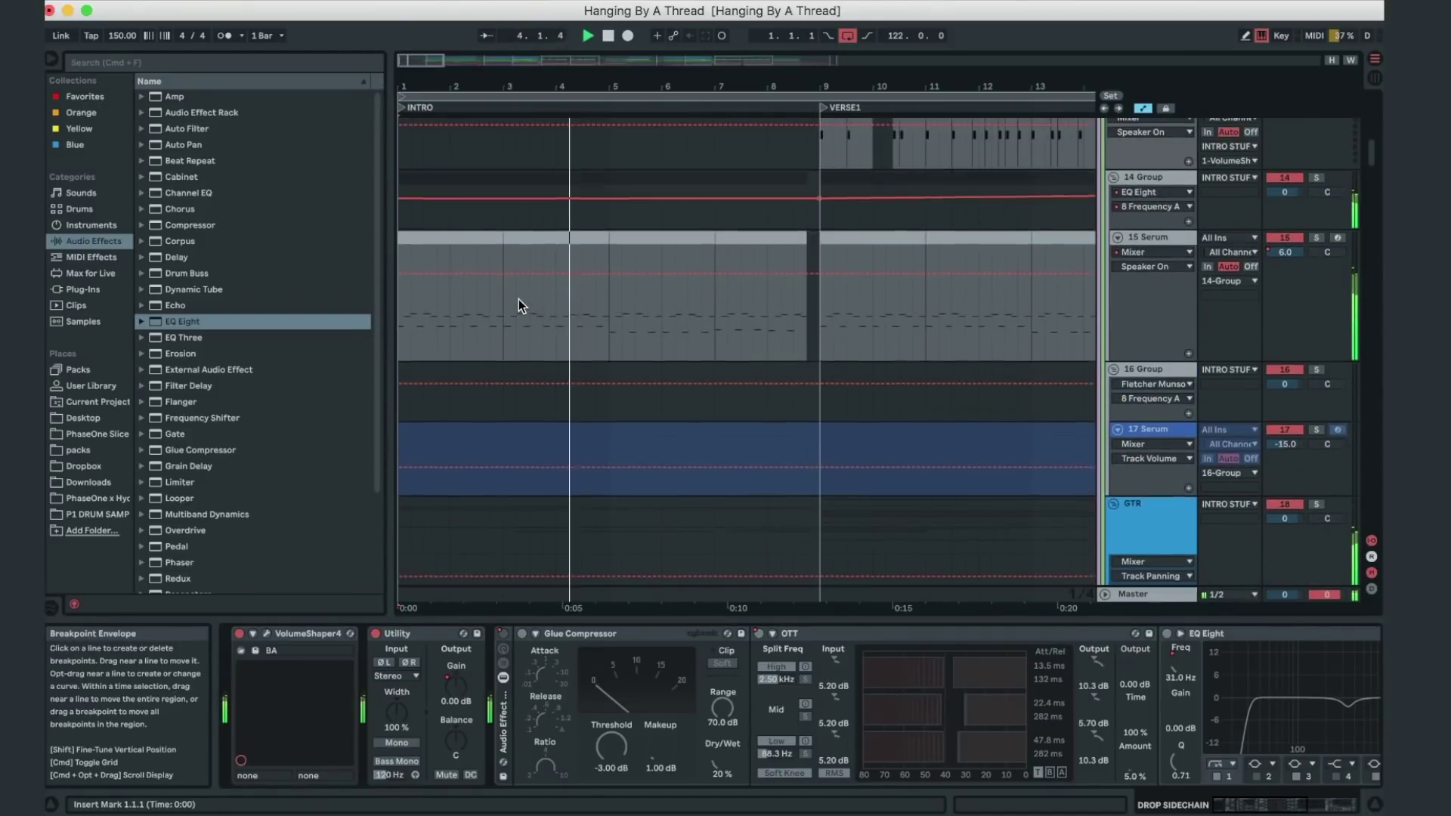
scroll(441, 238, down, 10)
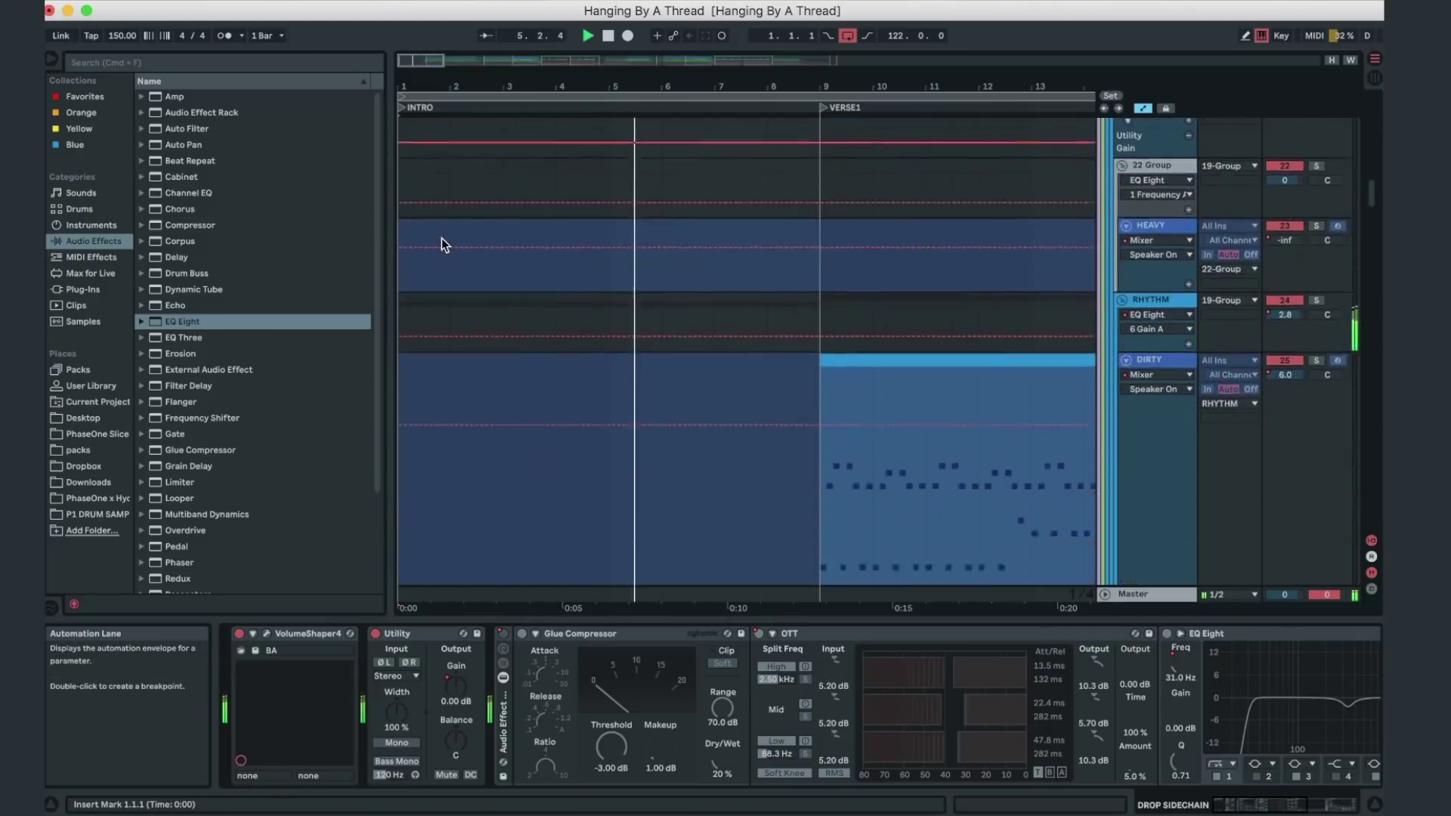
click(441, 238)
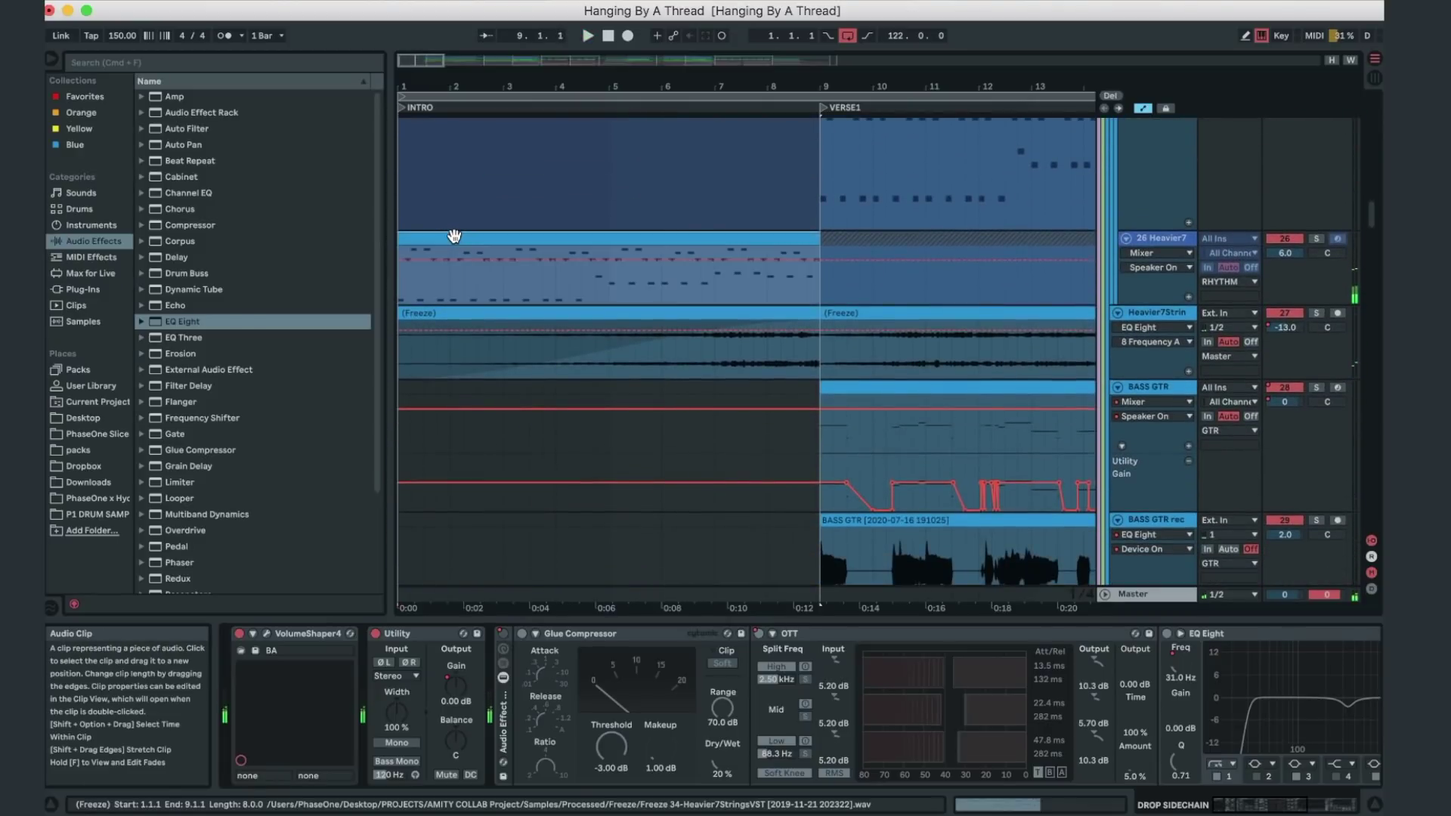
- Unfreeze the 26 Heavier7Strings track
right_click(1165, 240)
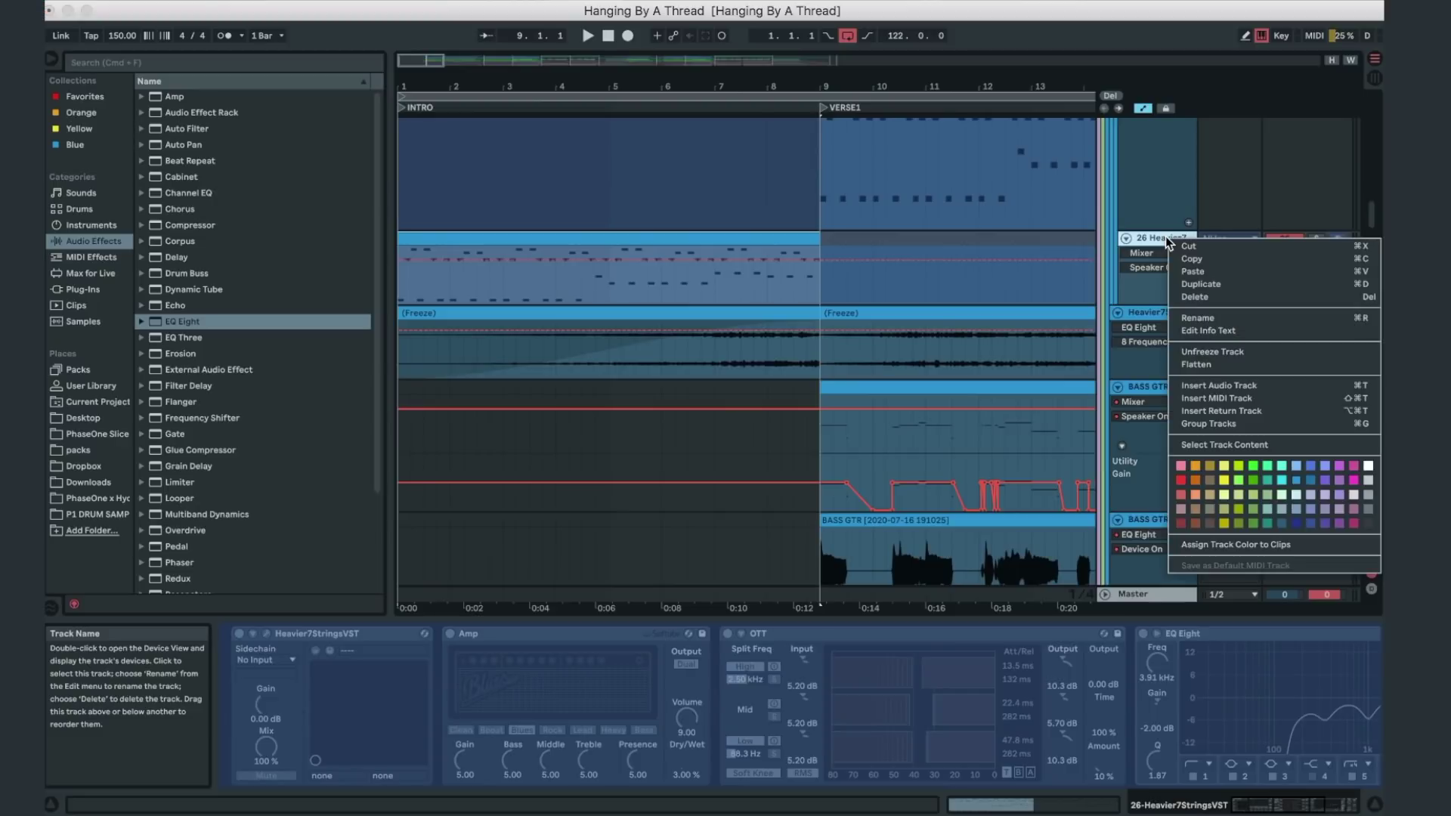
click(1153, 237)
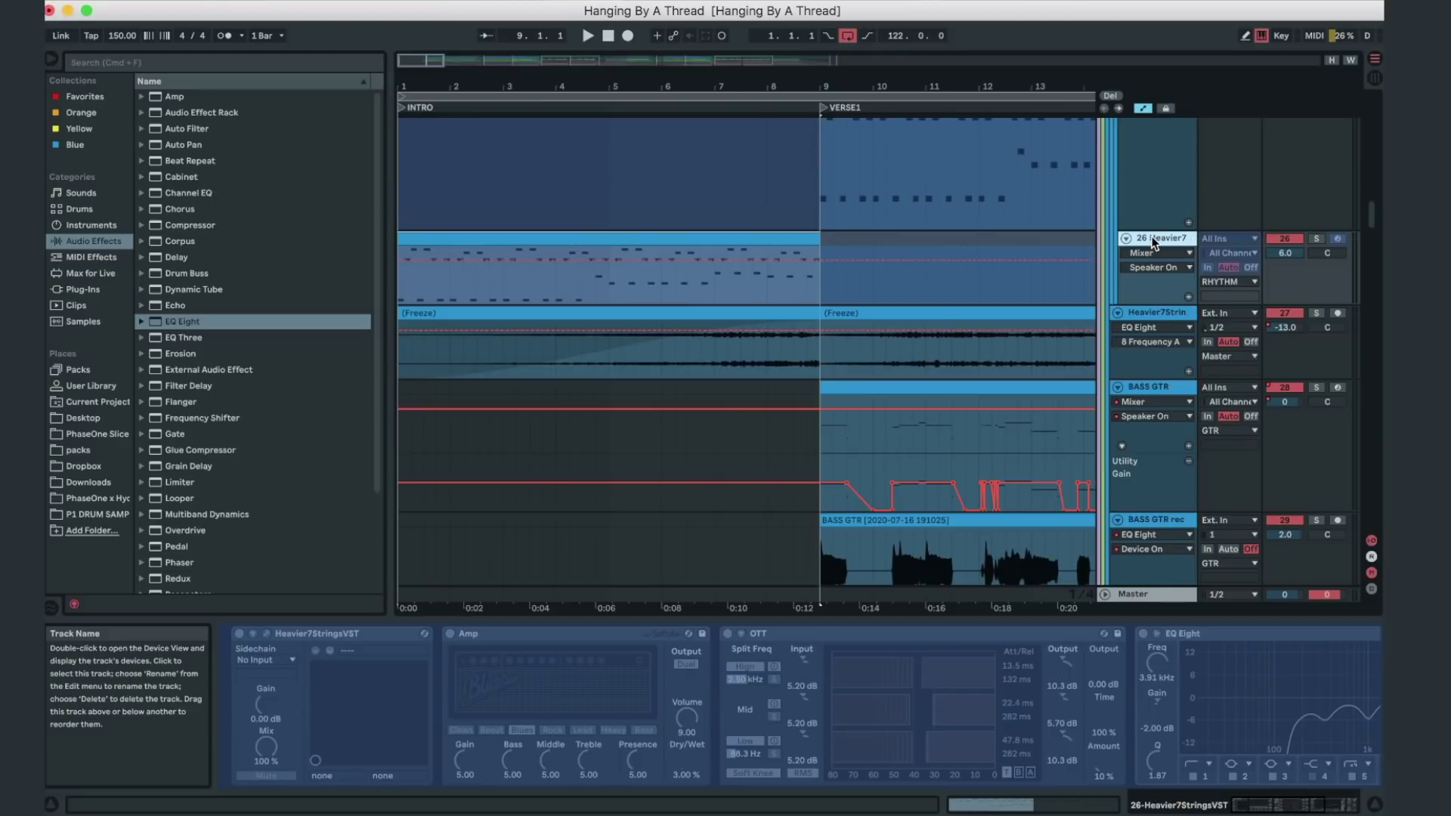
right_click(1152, 239)
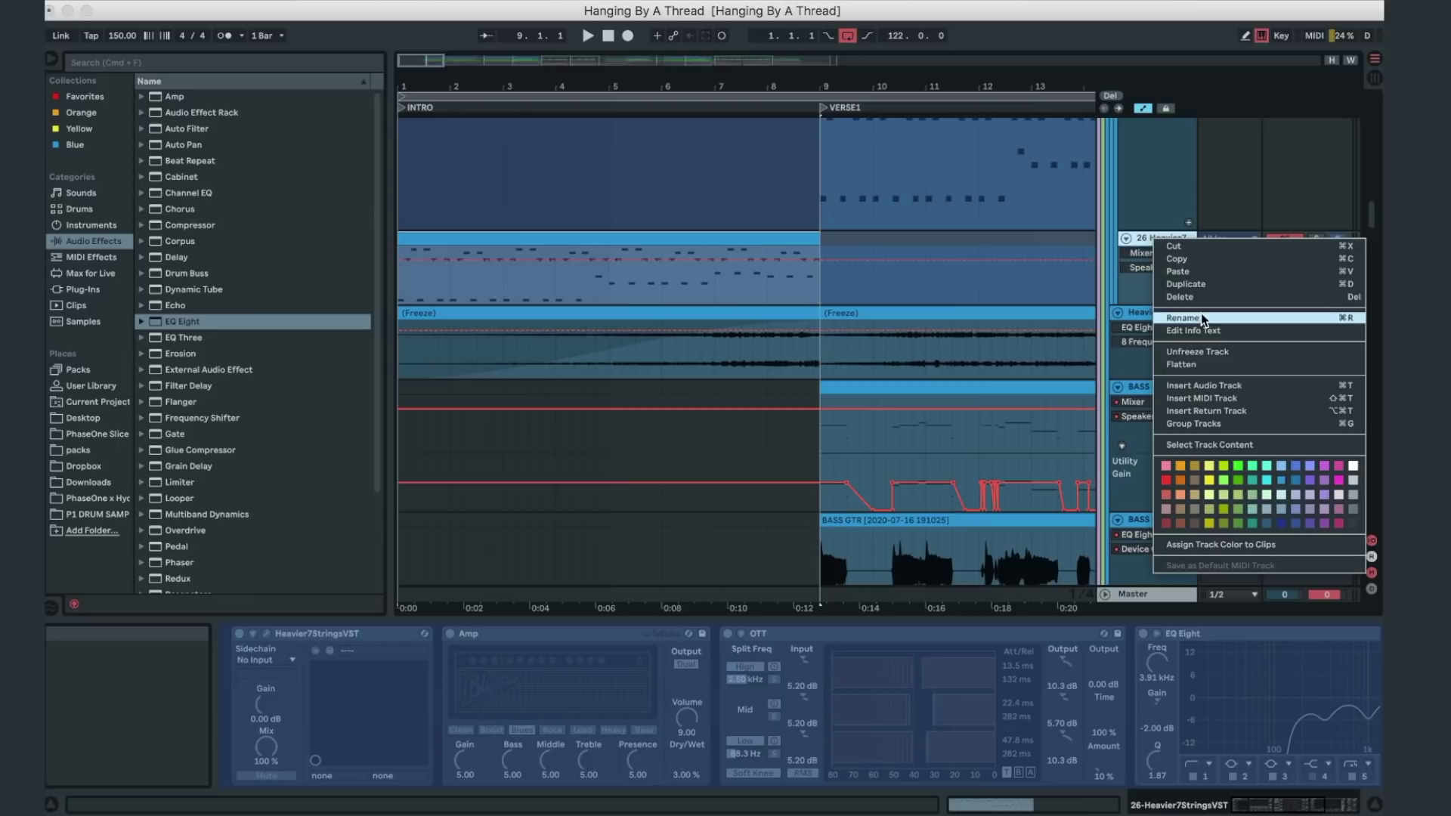
click(1150, 184)
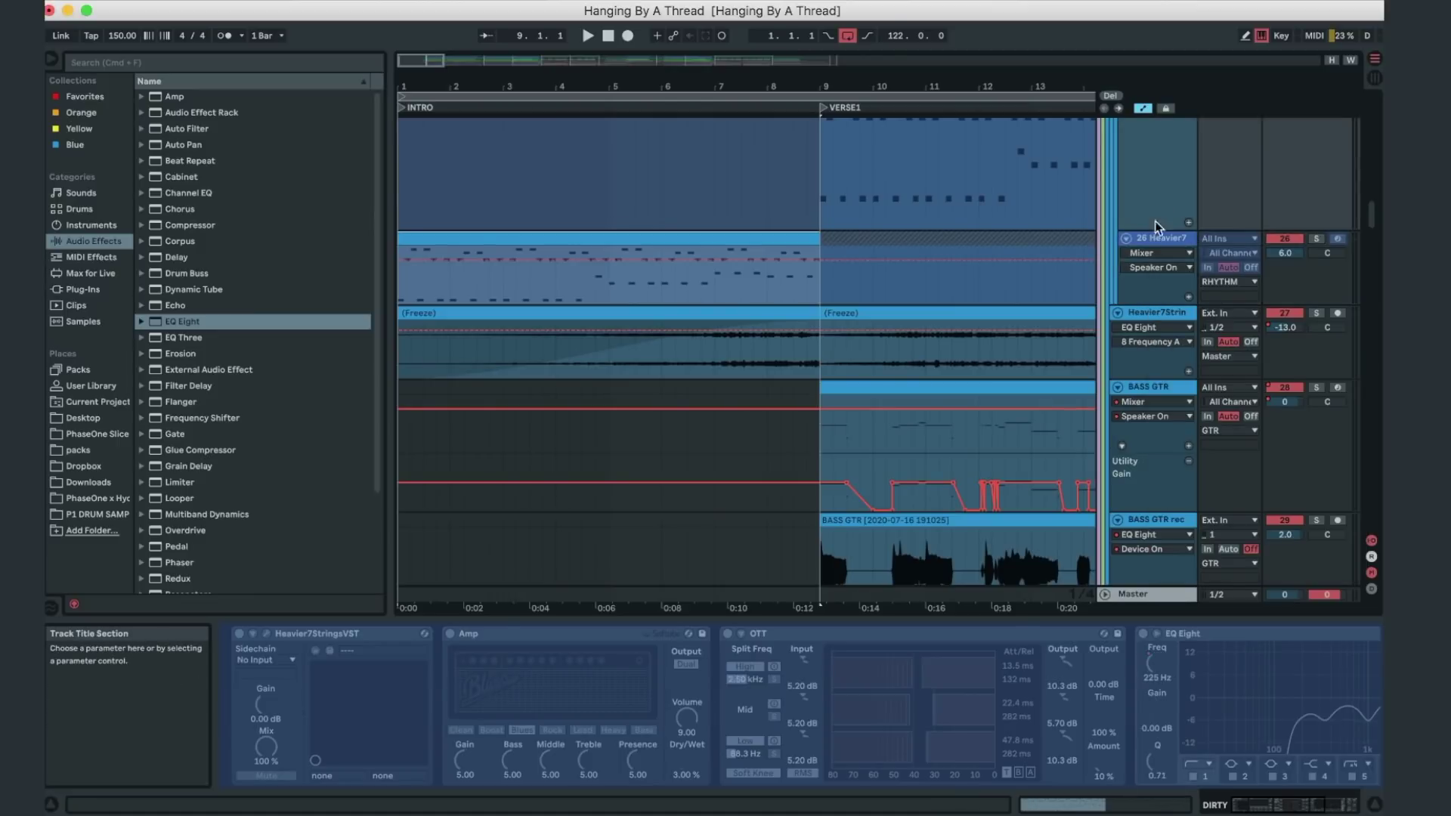
right_click(1152, 242)
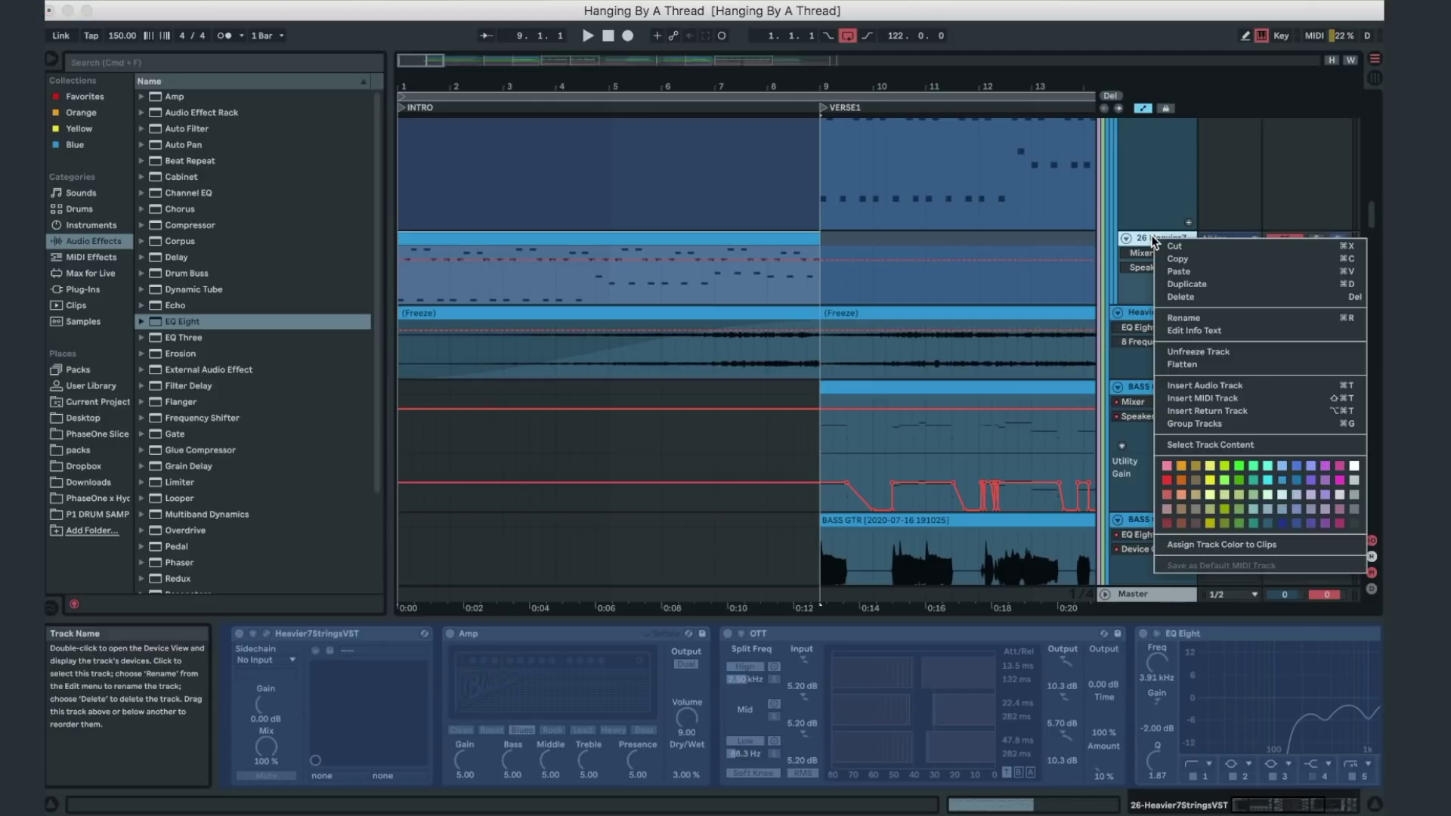
click(1205, 351)
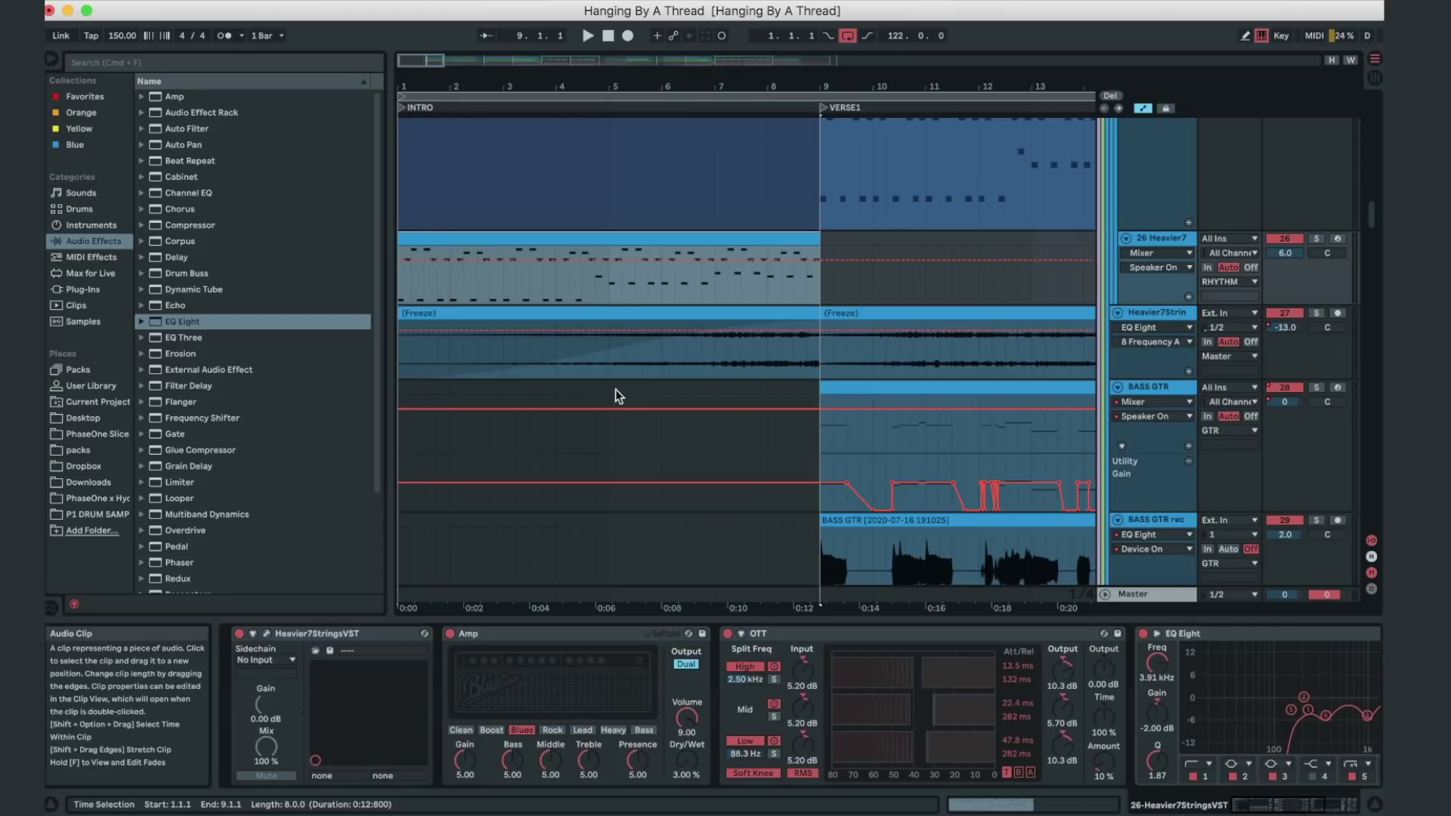
- Solo the Heavier7Strings track and briefly audition its intro part with the plug-in's interface open
click(264, 635)
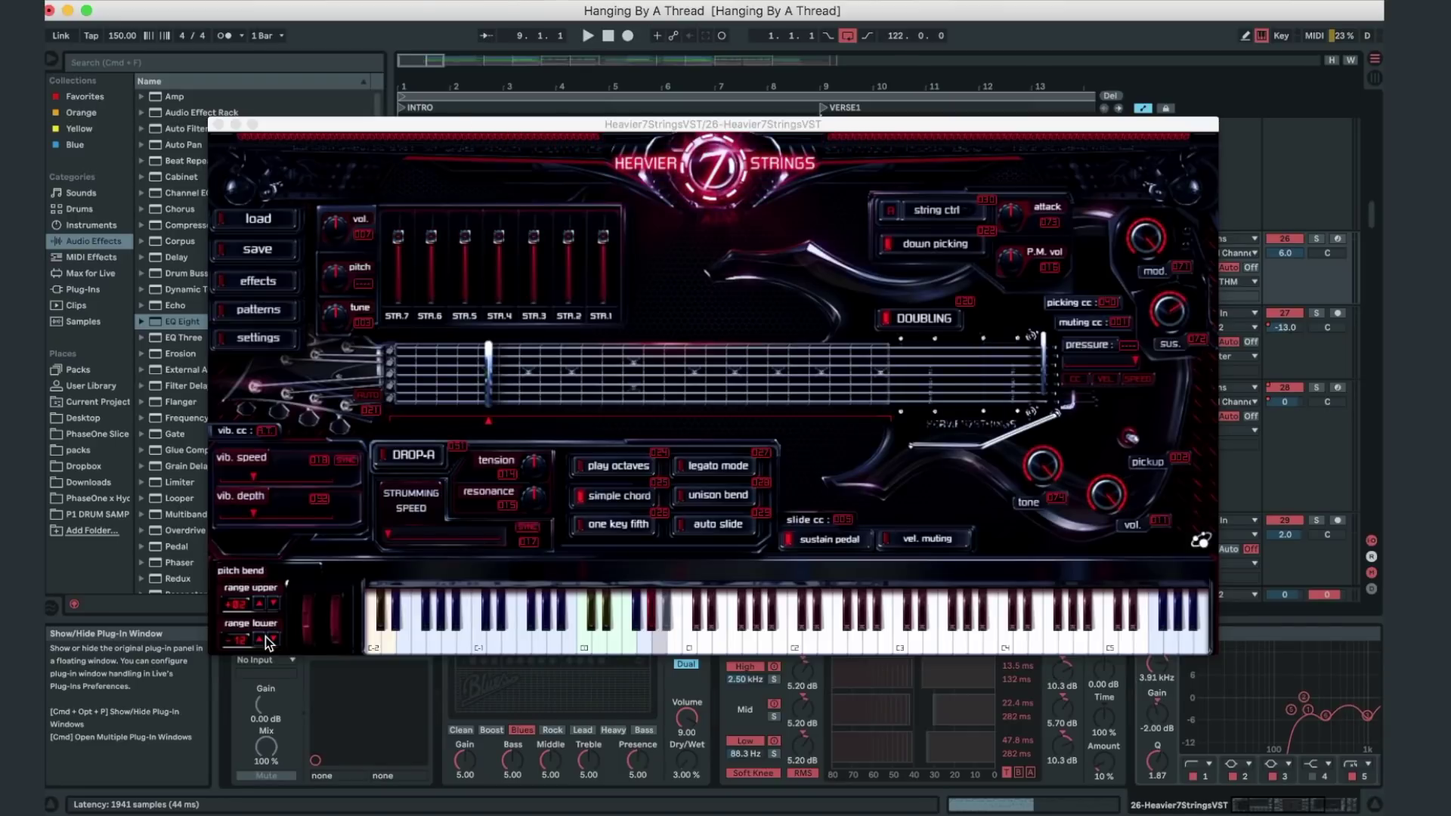
click(1316, 239)
key(space)
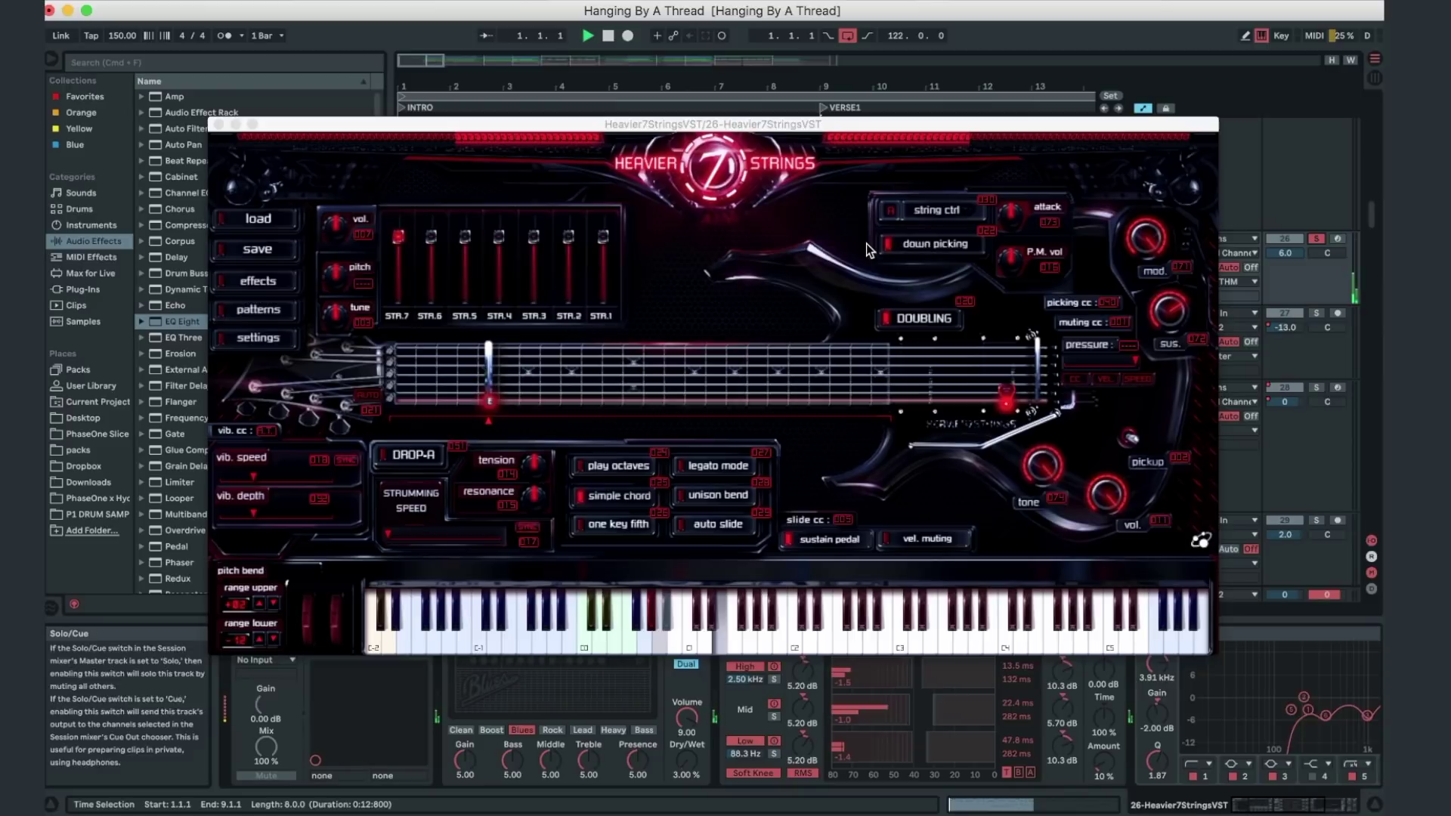
key(space)
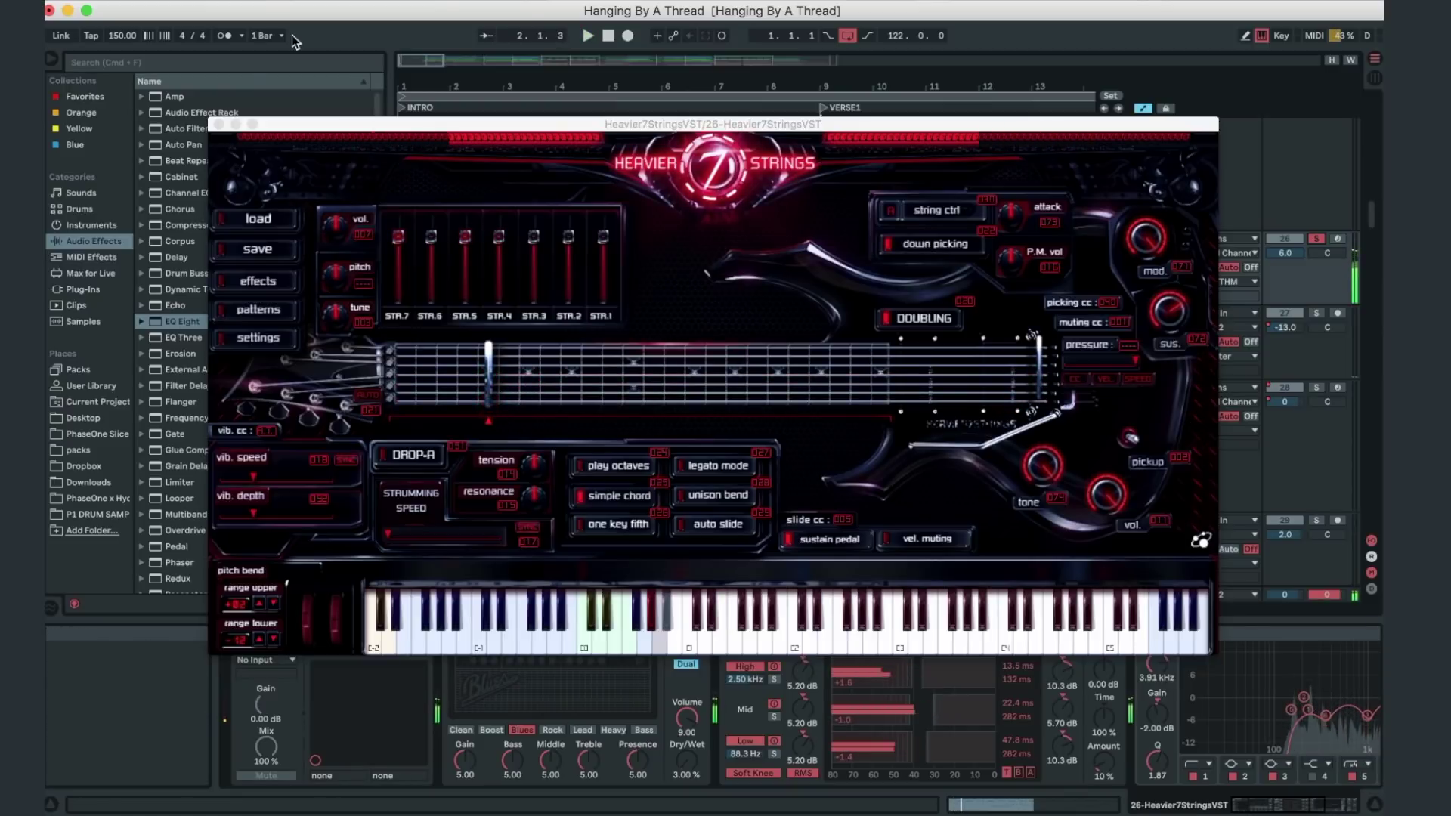
click(220, 124)
click(218, 124)
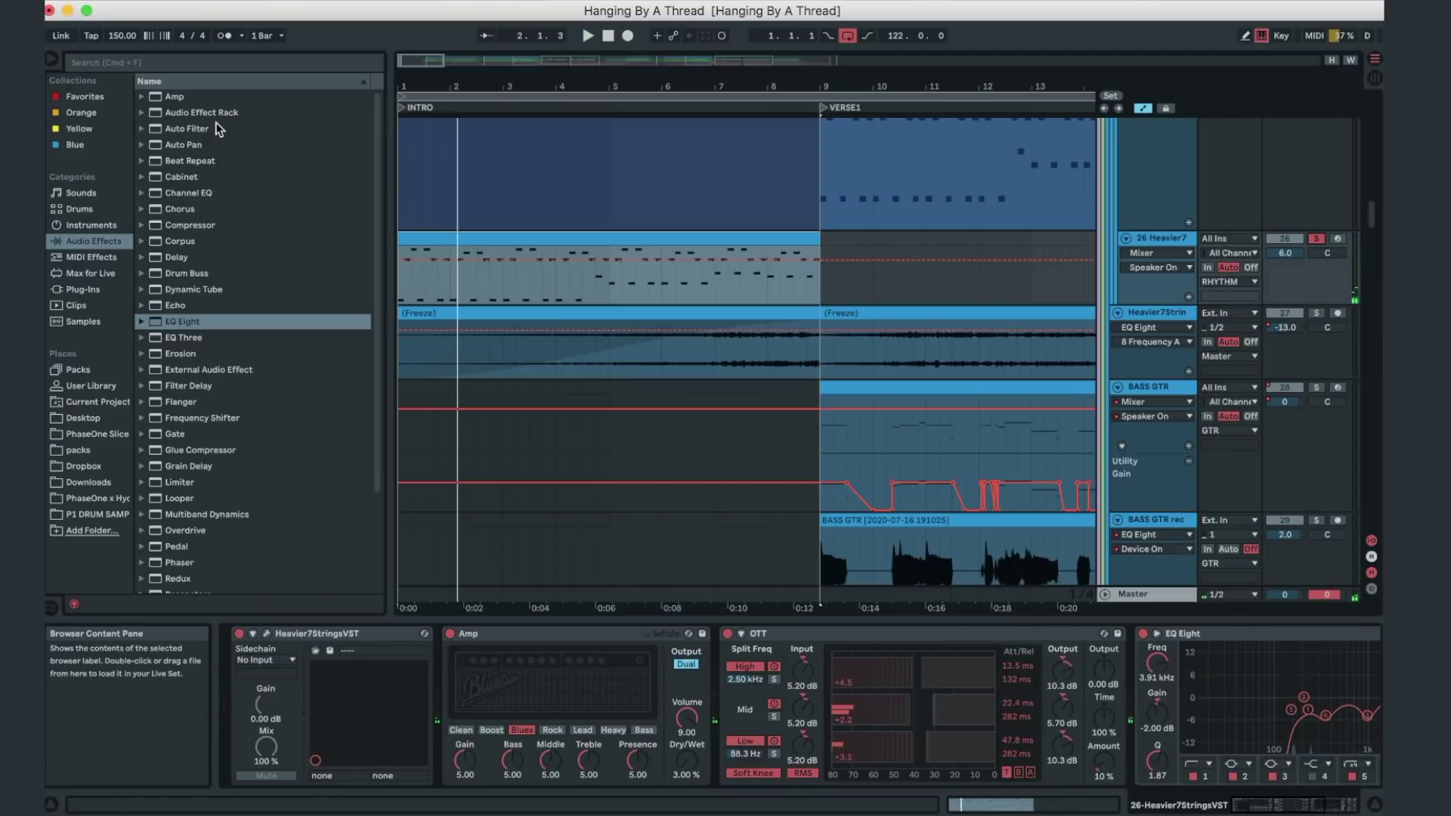
- Listen to the soloed Heavier7Strings intro clip again while examining the plug-in's guitar interface
click(437, 258)
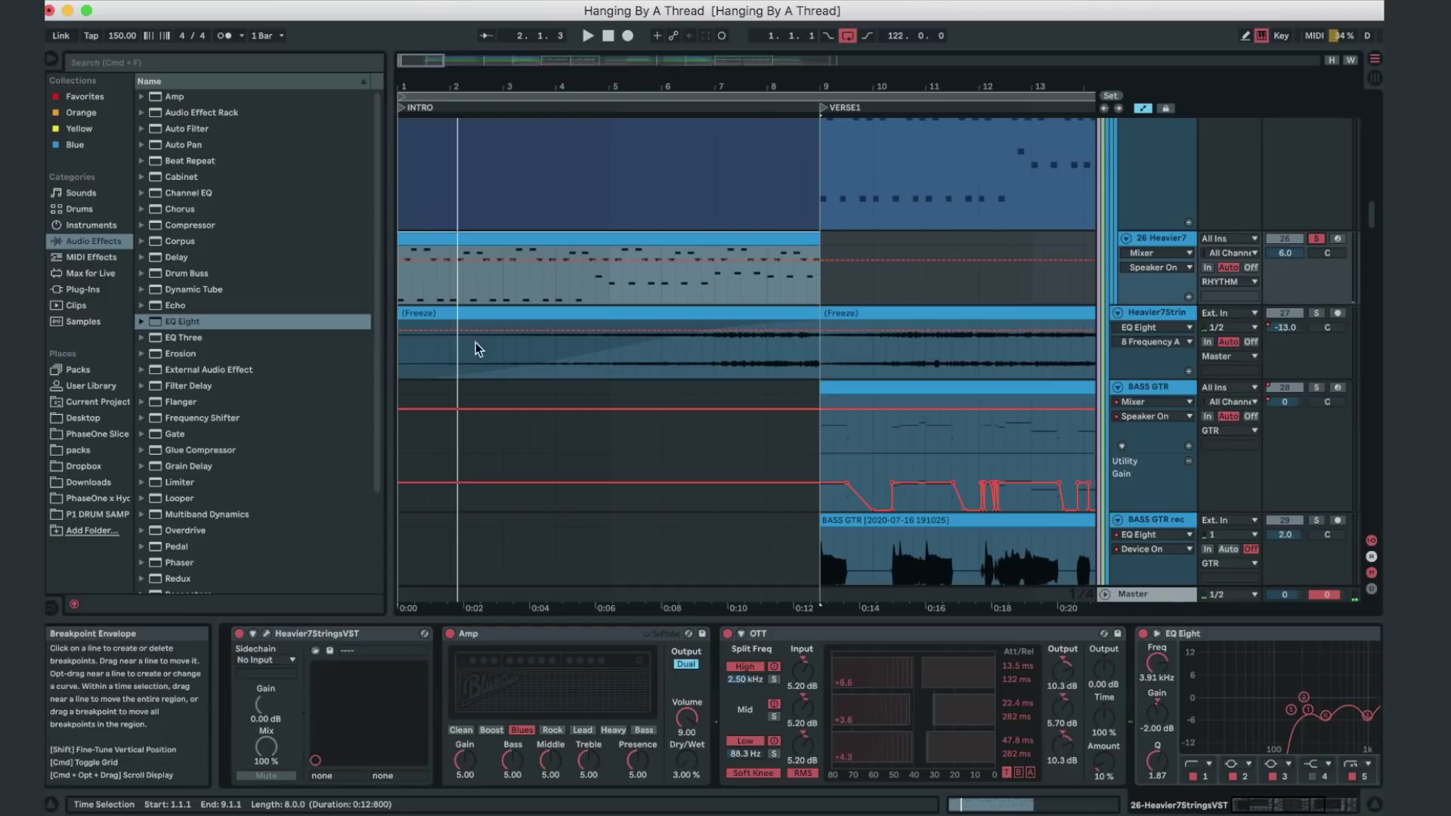
click(267, 632)
key(space)
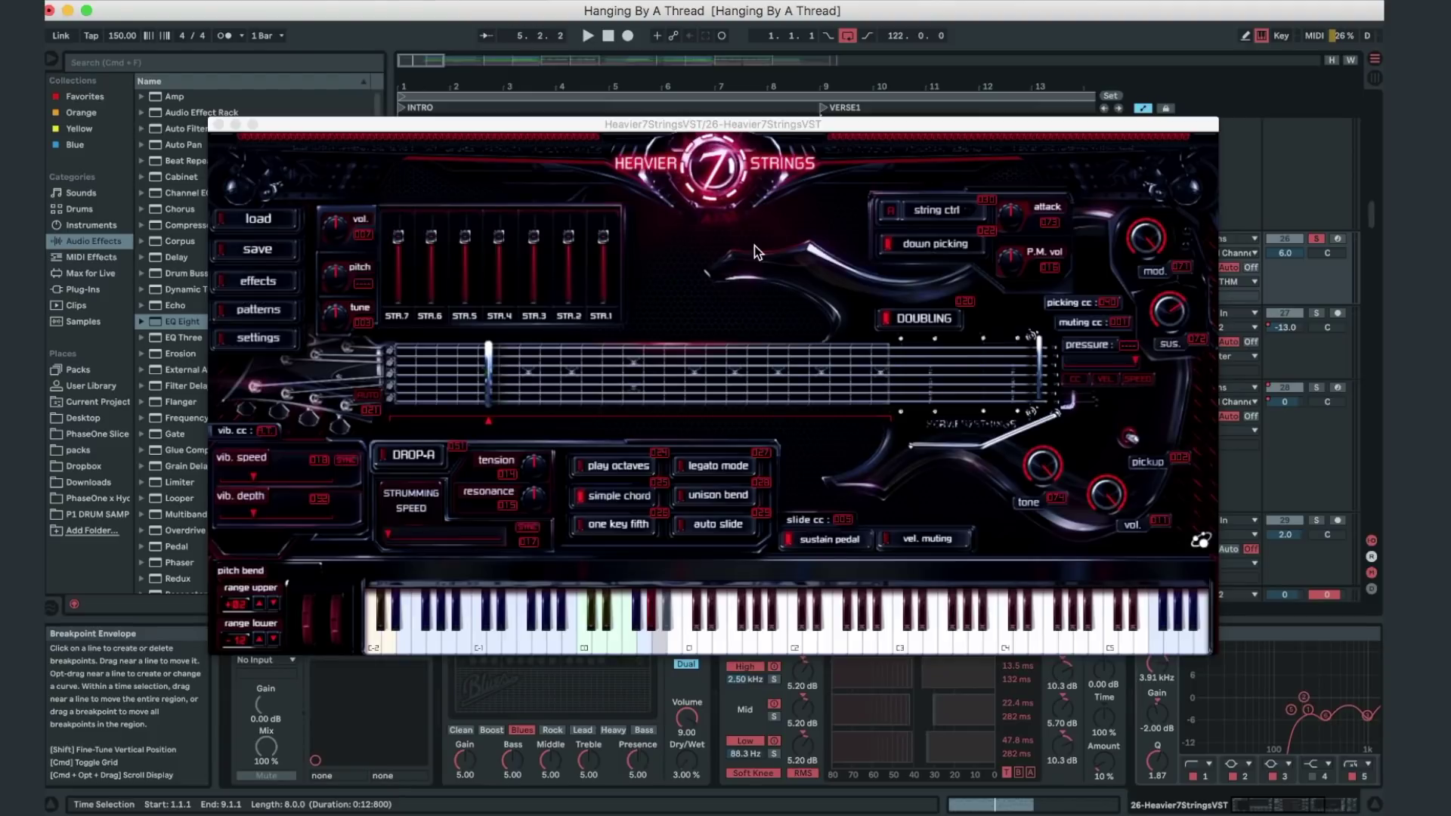
click(218, 124)
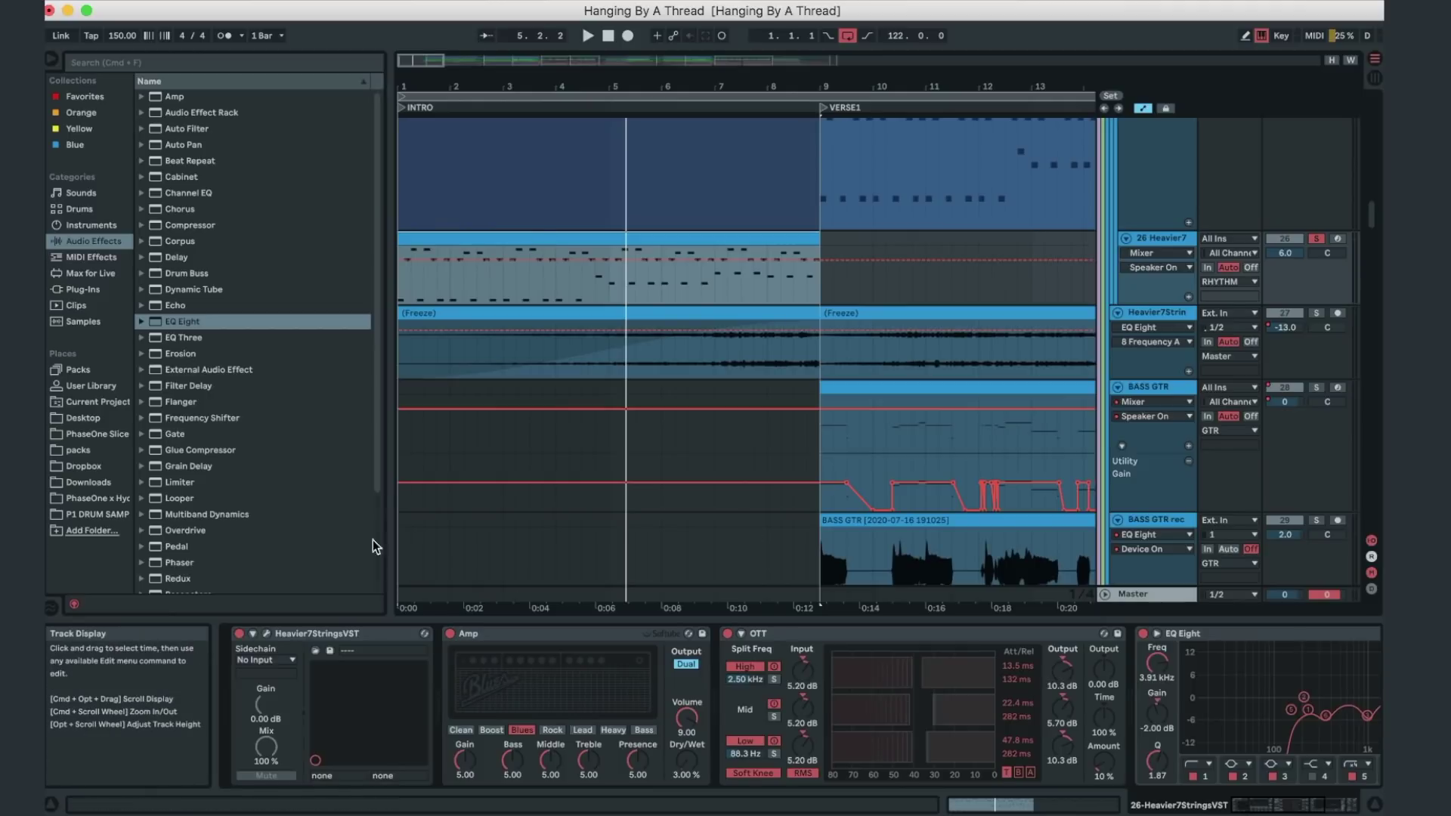
click(268, 632)
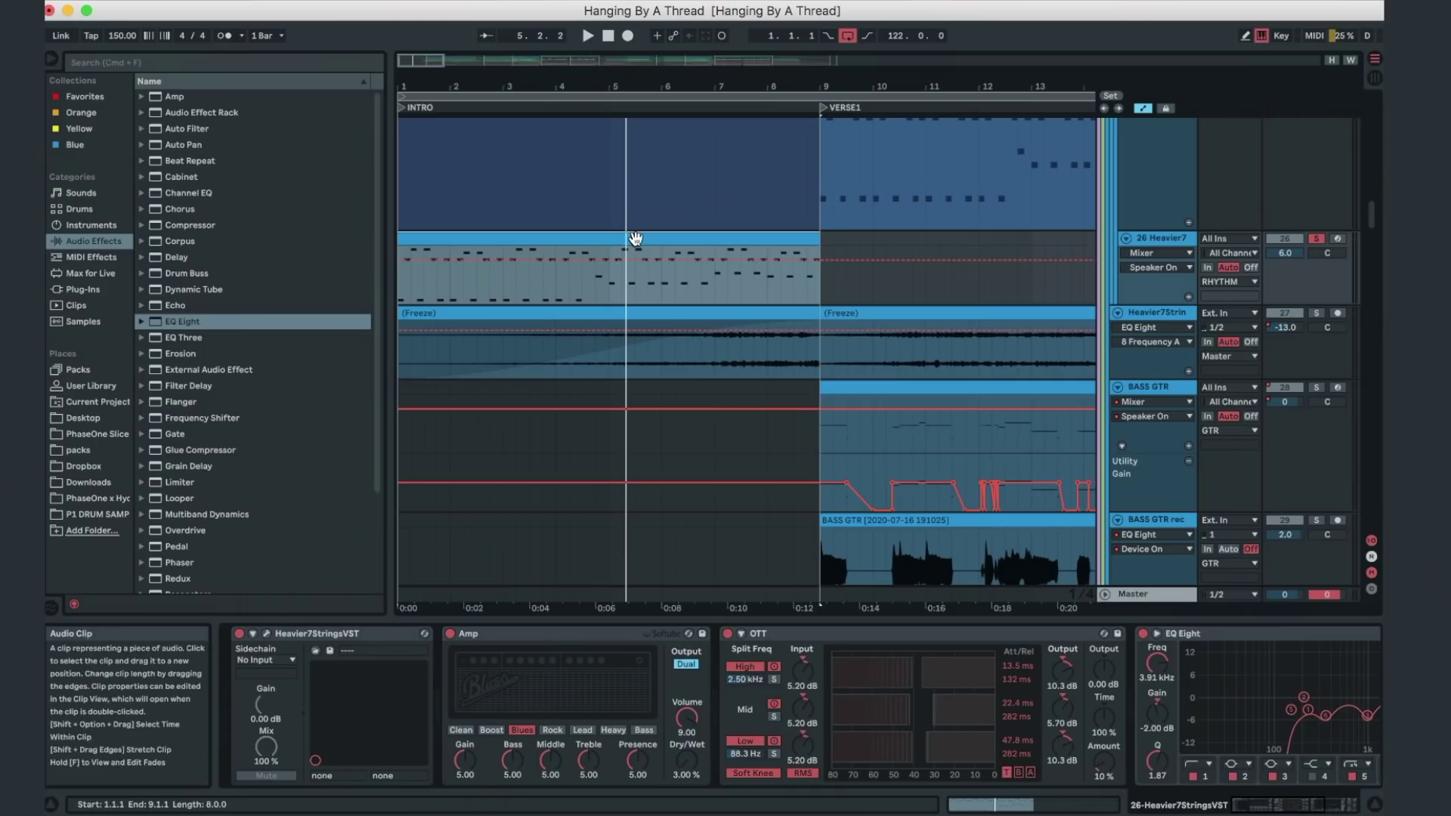
- Open the Heavier7Strings intro MIDI clip and display its MIDI Ctrl envelope for 1 - Modulation
double_click(631, 237)
click(263, 778)
click(263, 779)
click(452, 567)
click(451, 578)
click(454, 582)
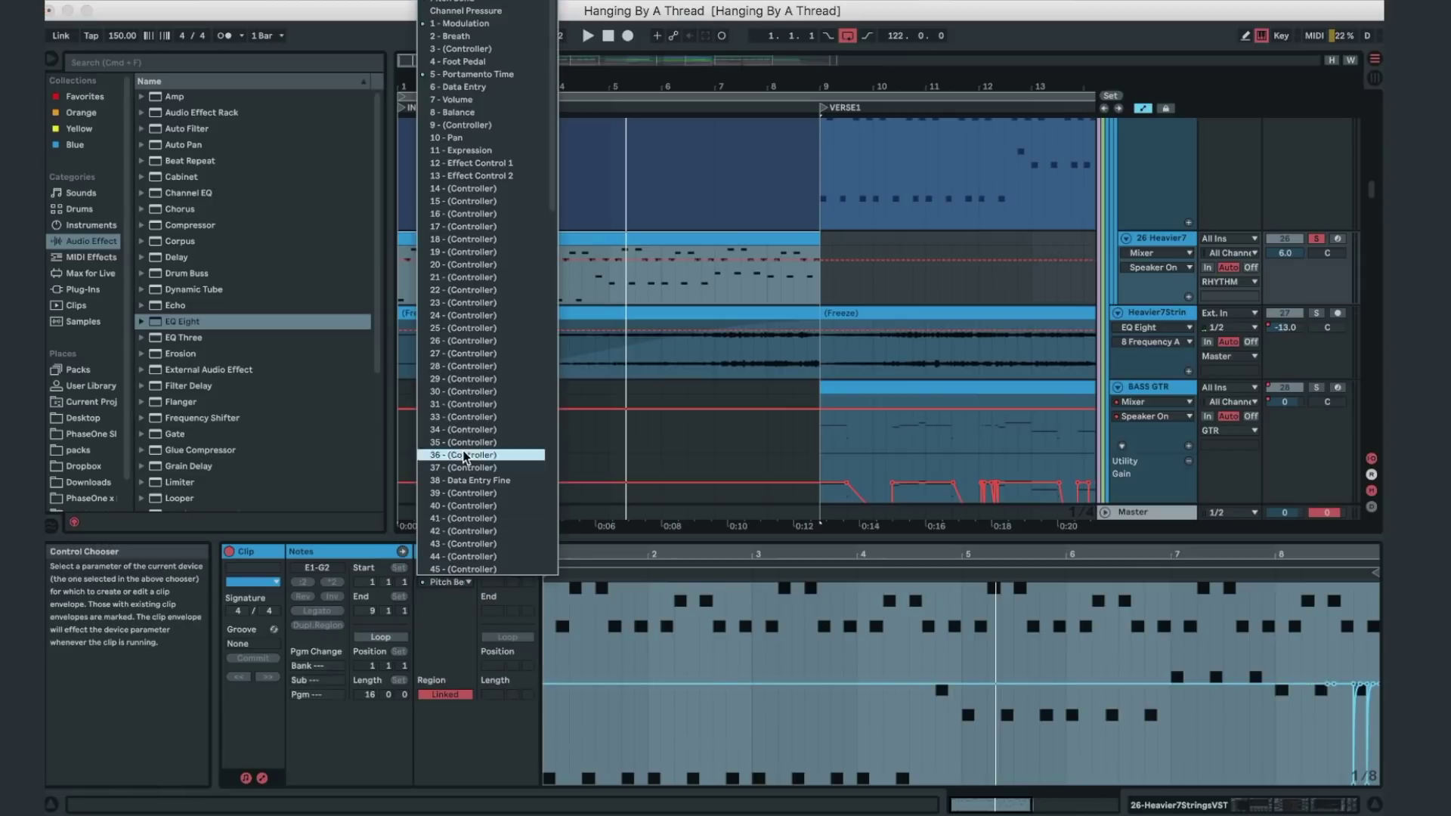
click(464, 24)
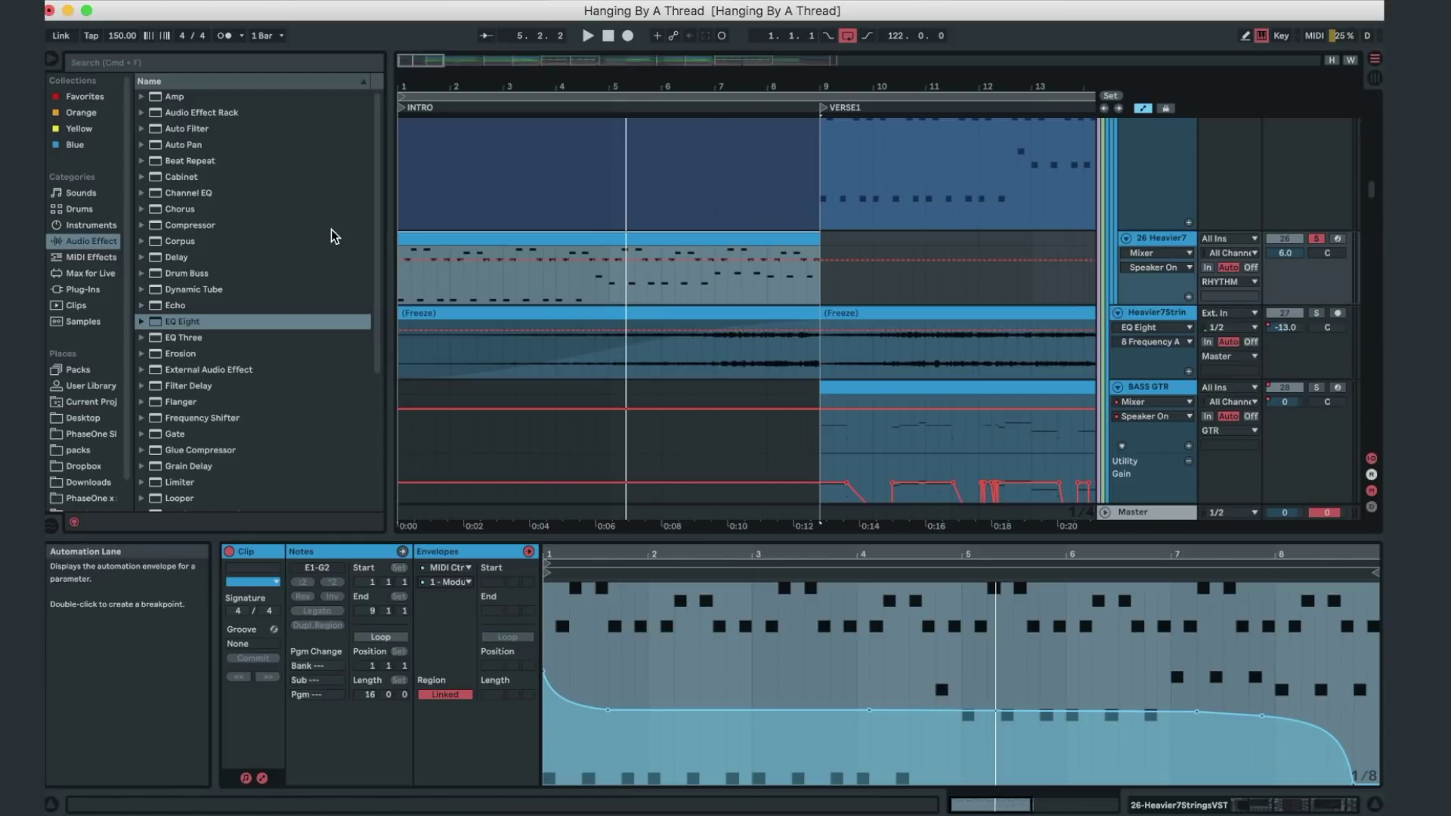
- Play the soloed guitar part with its modulation envelope in view, and return to the track's device chain
key(space)
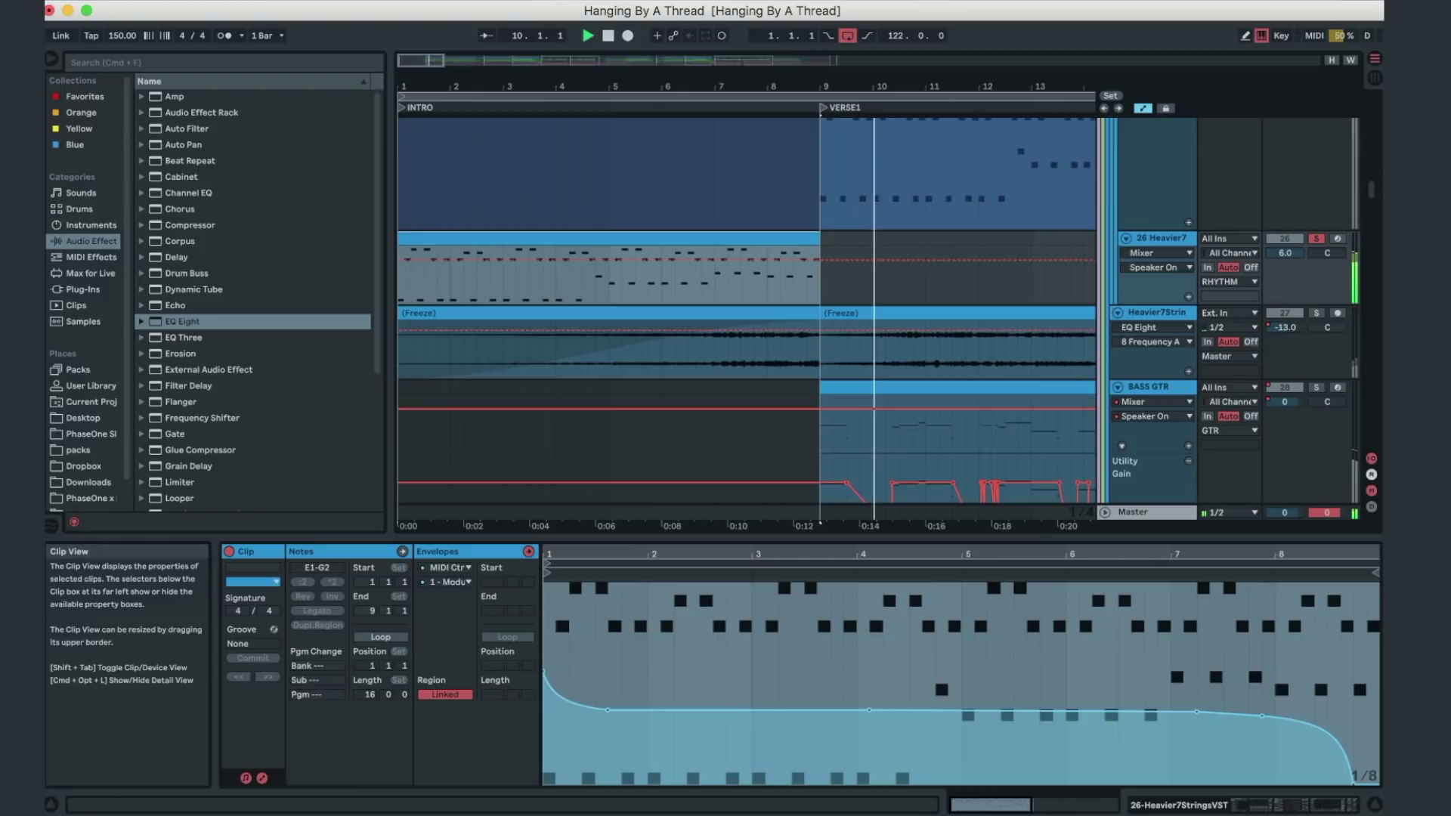
key(space)
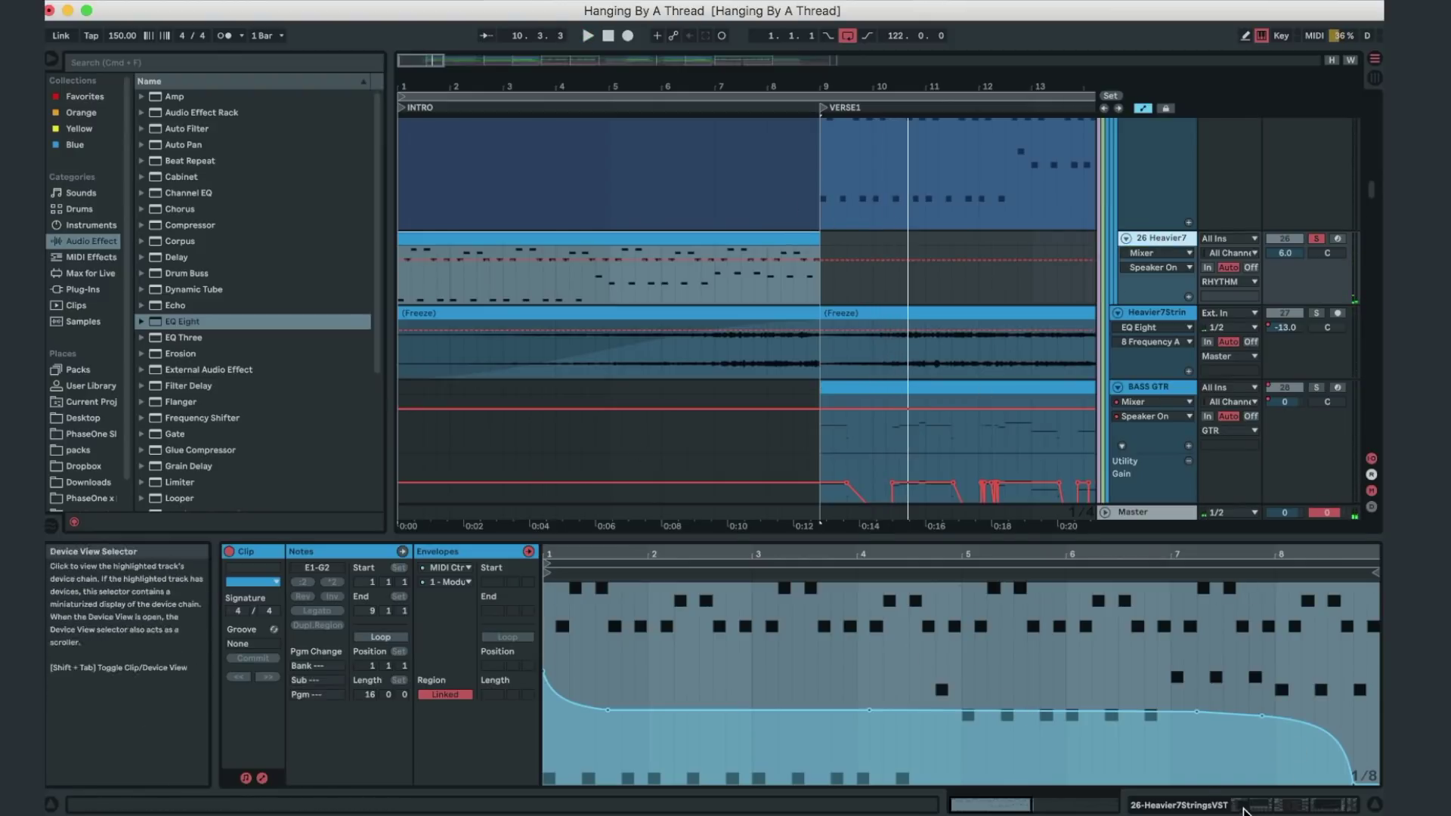
click(1245, 807)
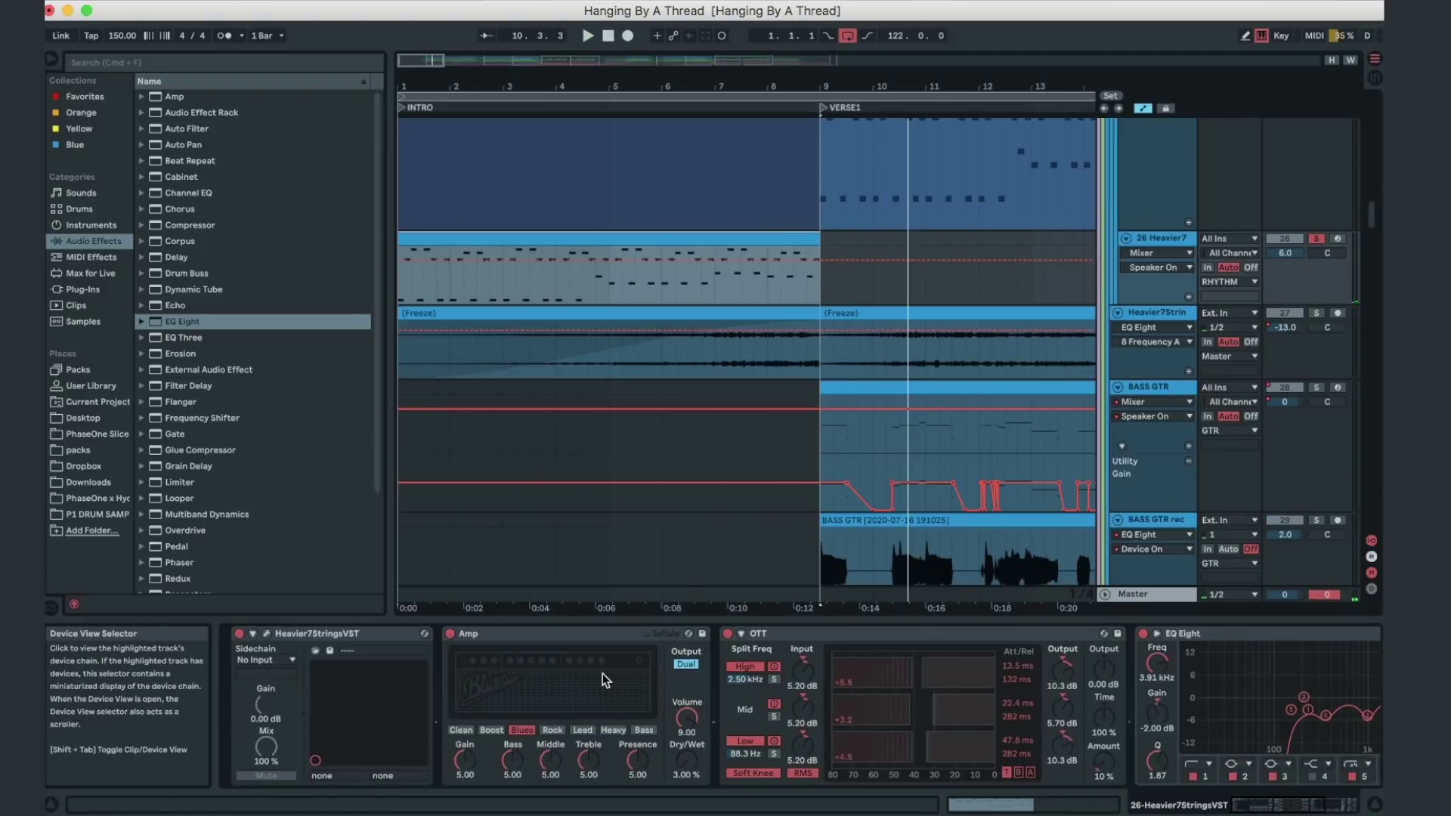
click(252, 634)
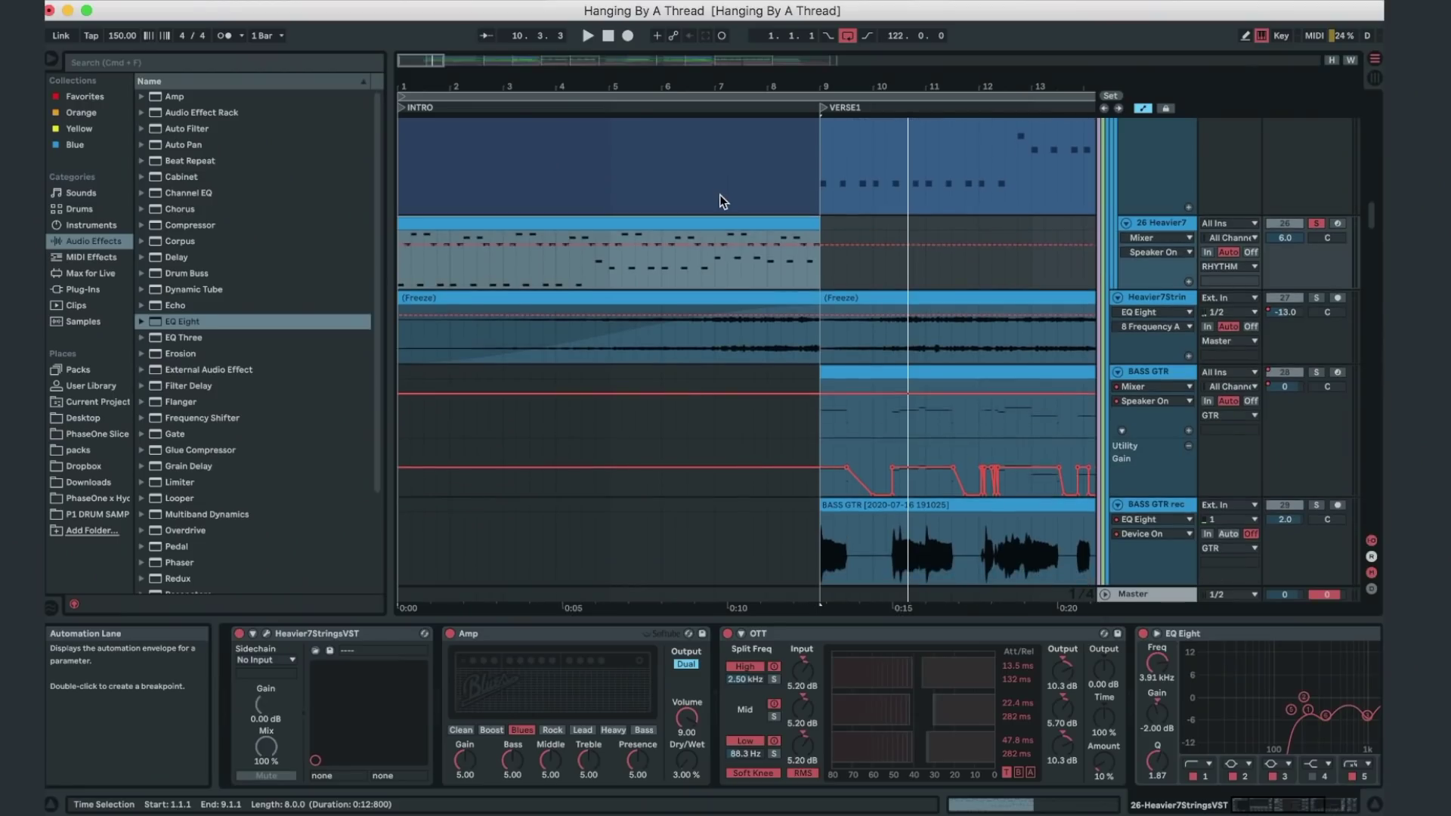
- Unsolo the Heavier7Strings track and play the intro from bar 1 with the full mix
scroll(796, 334, up, 5)
scroll(797, 334, down, 5)
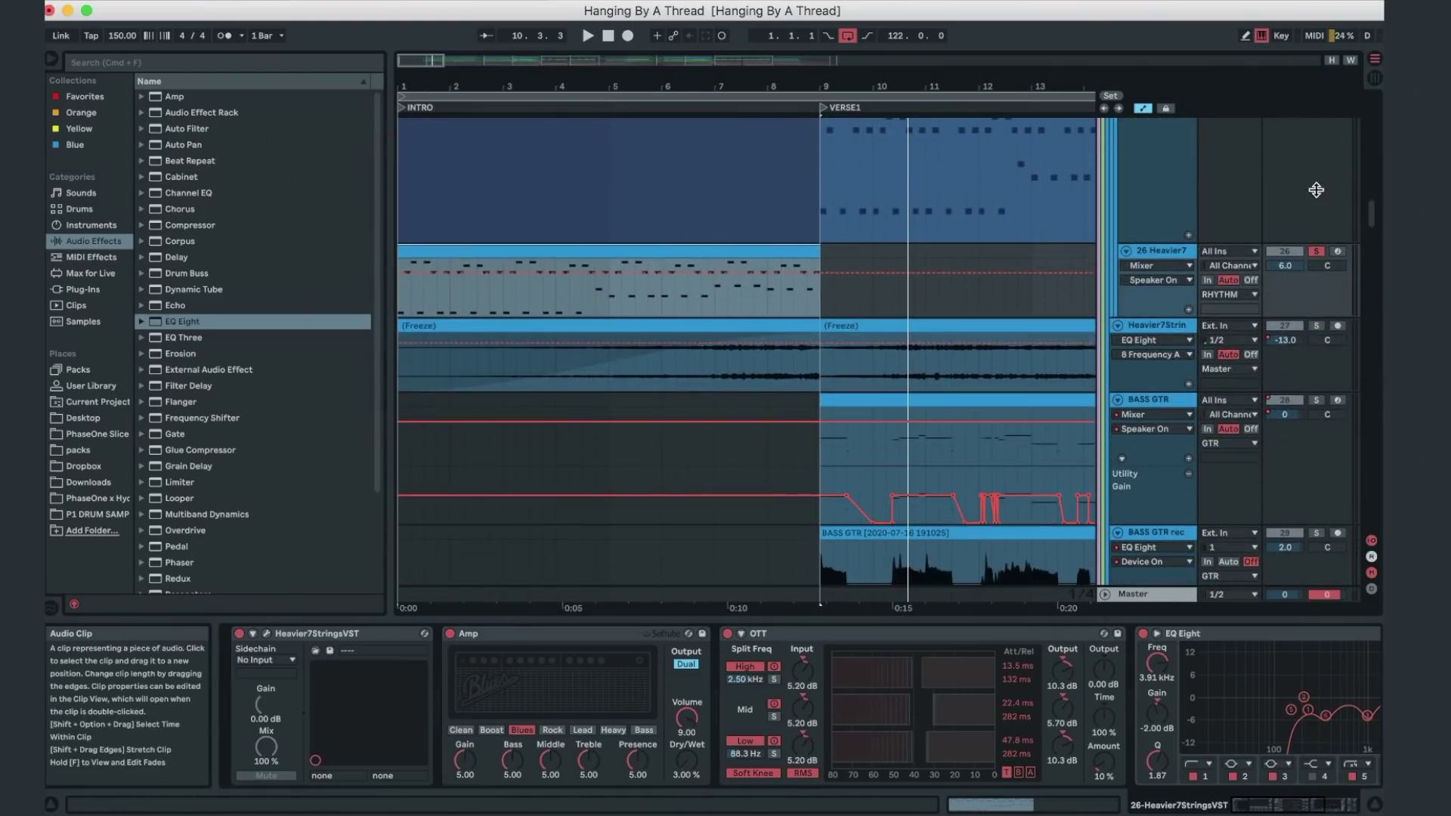
click(654, 284)
key(space)
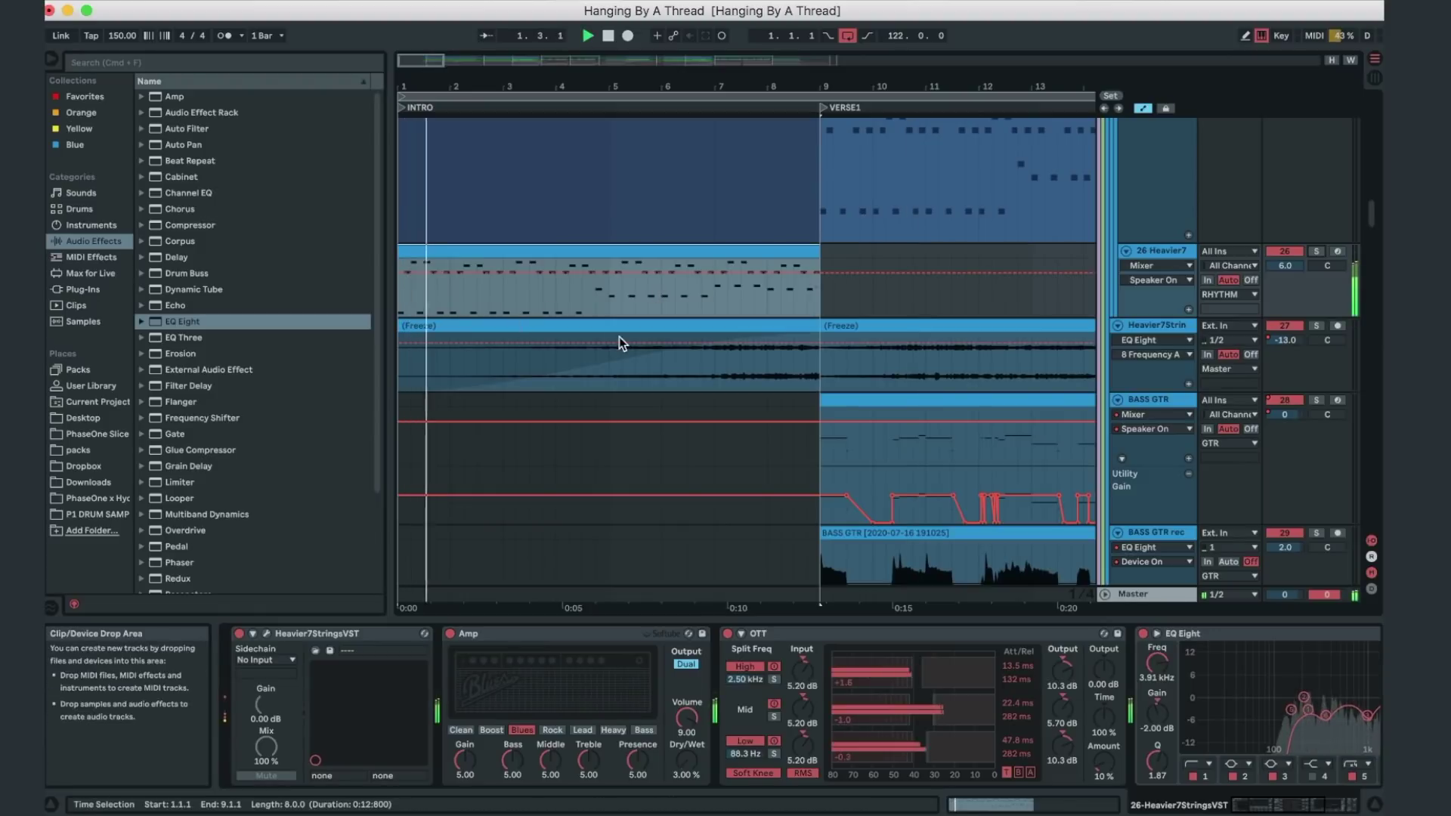
- Solo the VOCAL CHOP track in the VOCALS group and play its intro clip from bar 1
scroll(618, 337, down, 20)
scroll(618, 337, down, 20)
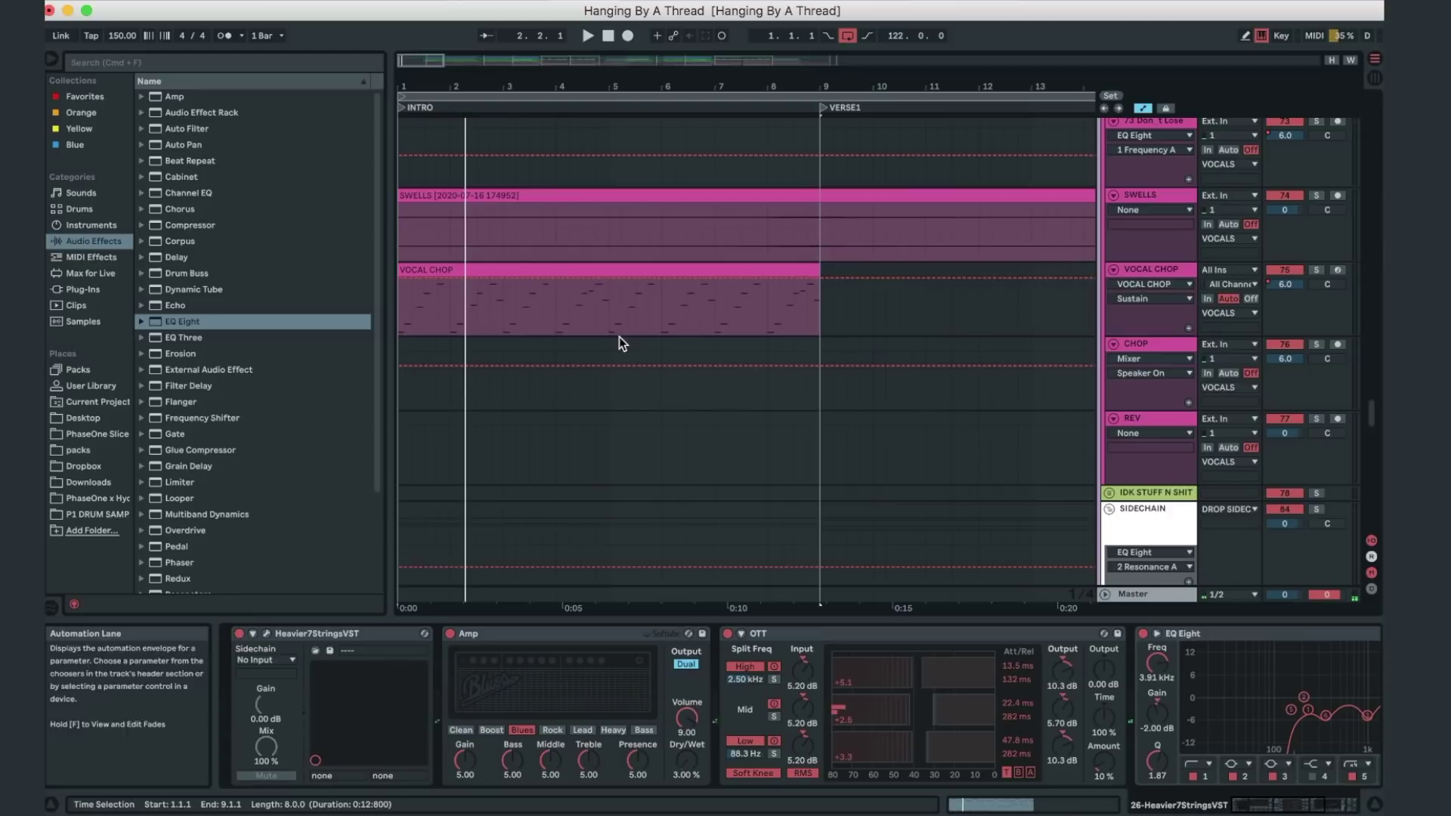
click(587, 271)
drag(543, 86, 531, 80)
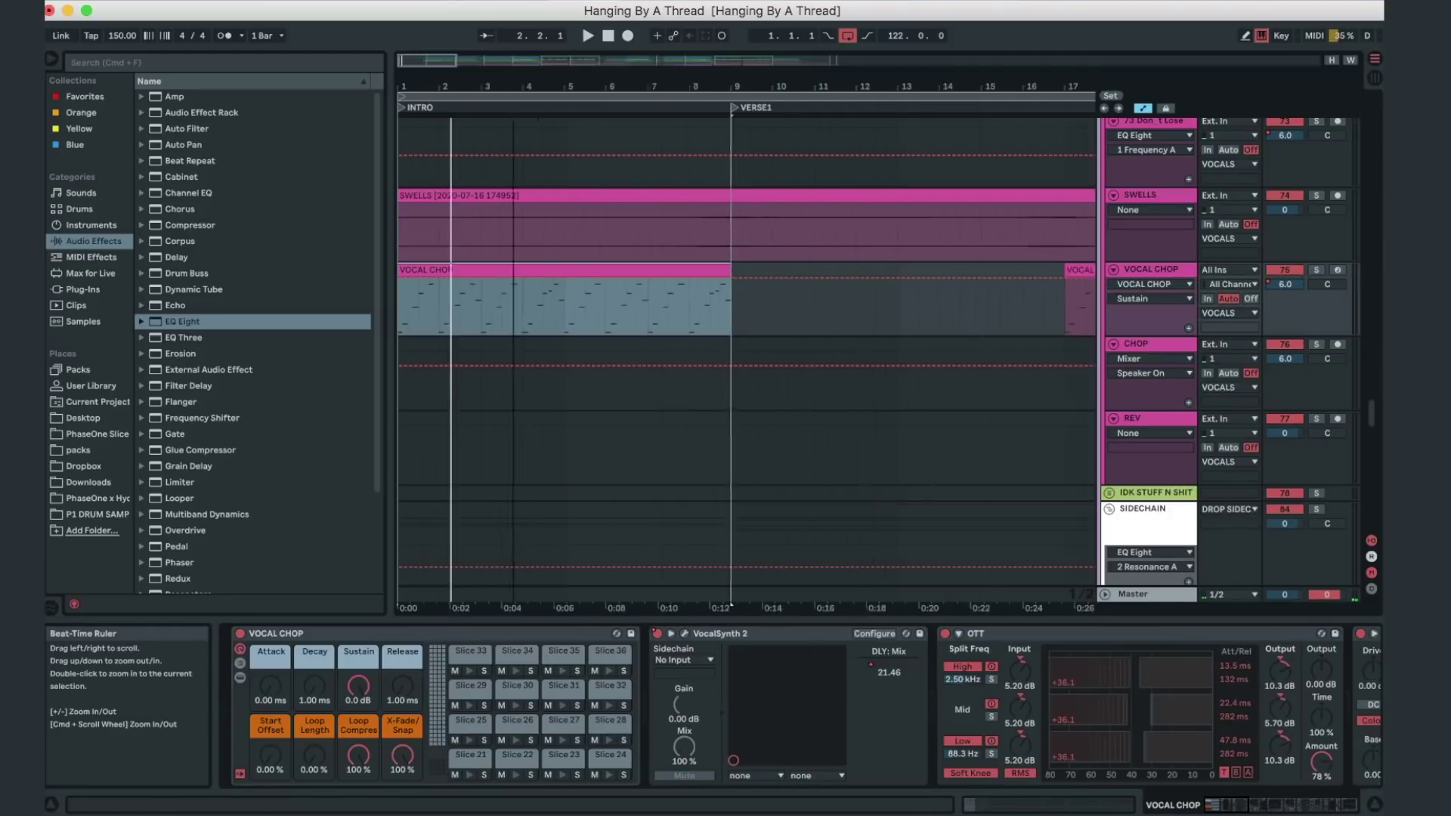
key(minus)
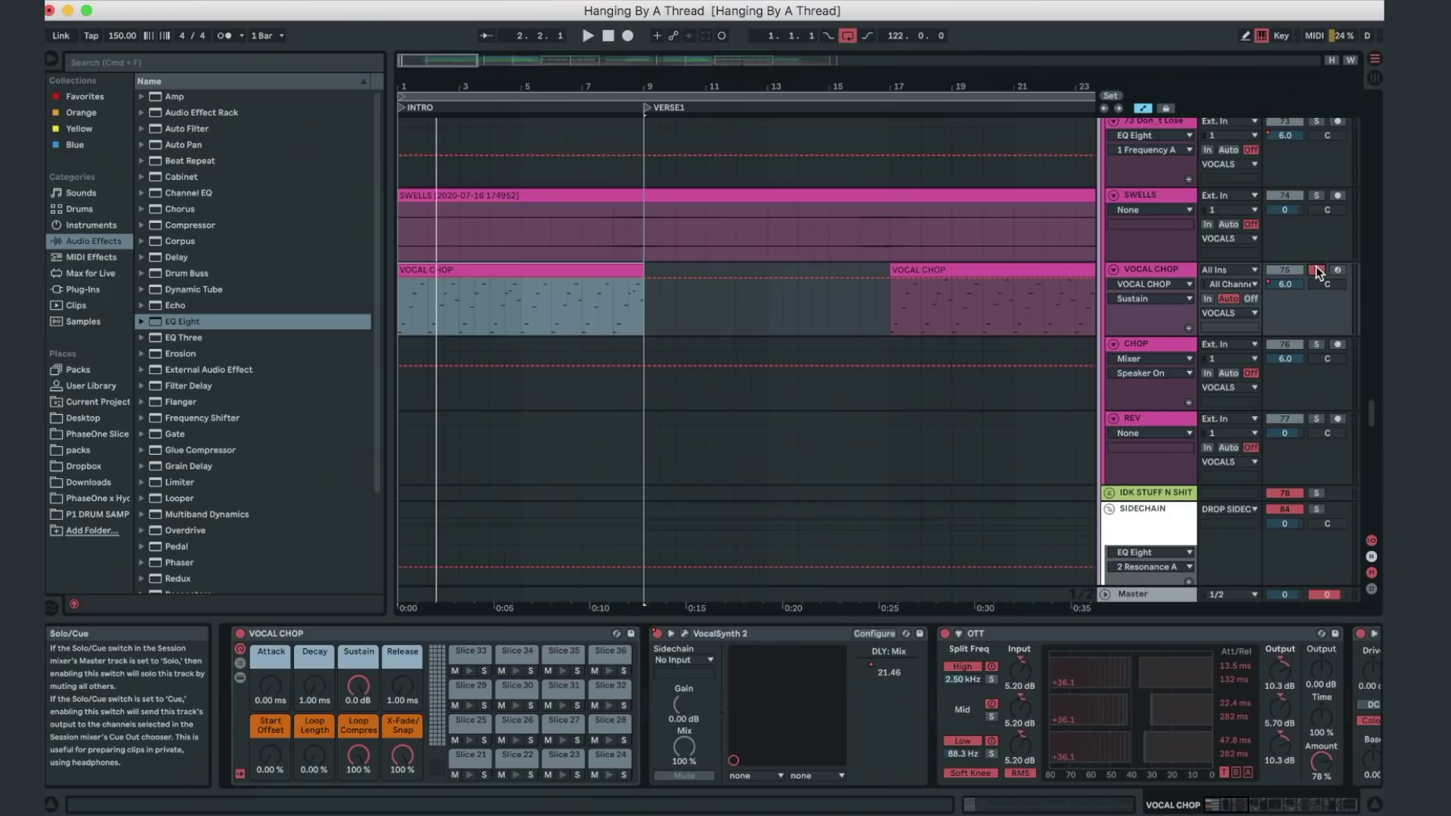
drag(403, 85, 402, 65)
click(463, 269)
key(space)
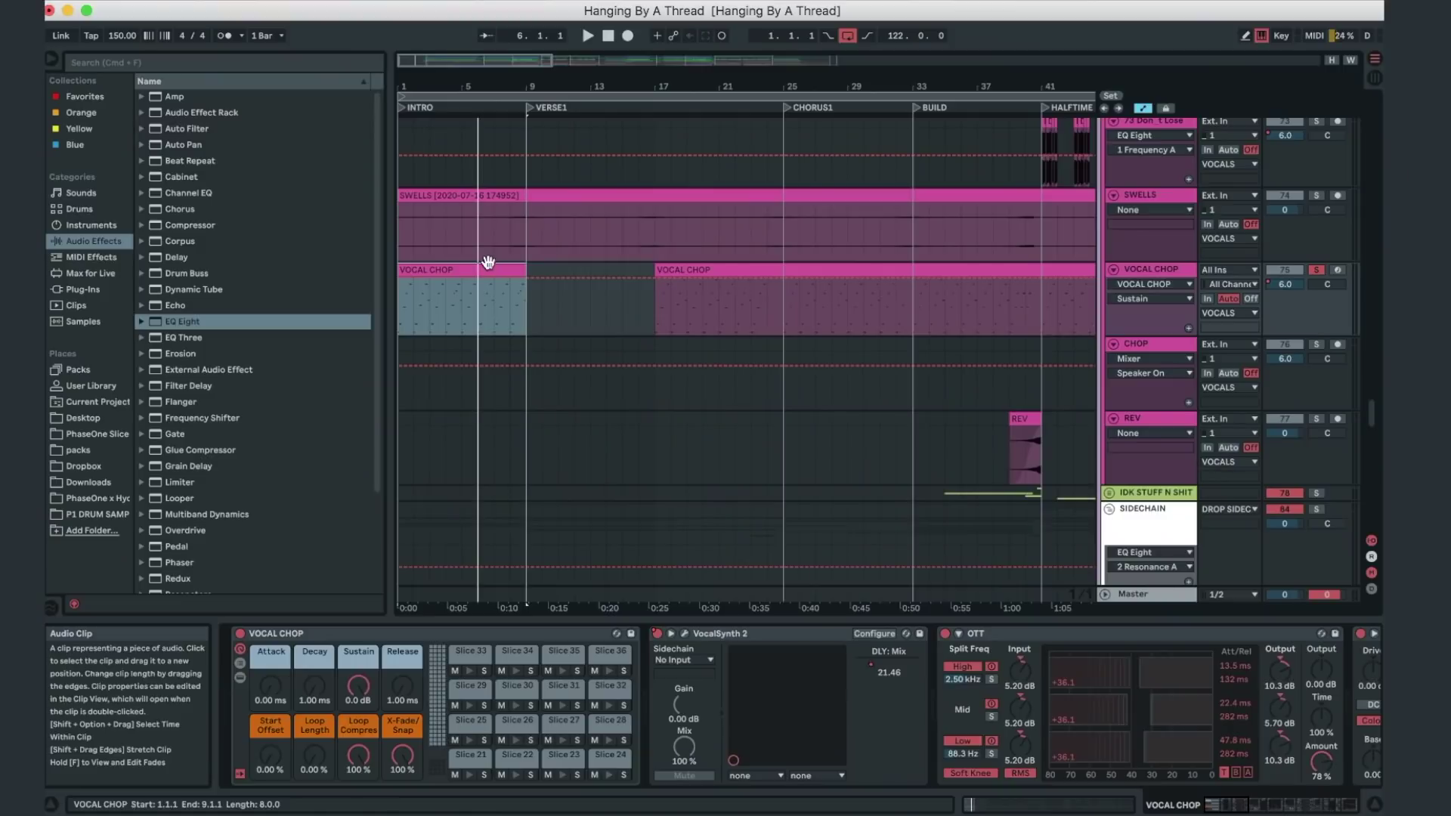
- Audition the soloed VOCAL CHOP track from bar 25 in CHORUS1 and from bar 43 in the HALFTIME DROP
scroll(455, 194, down, 3)
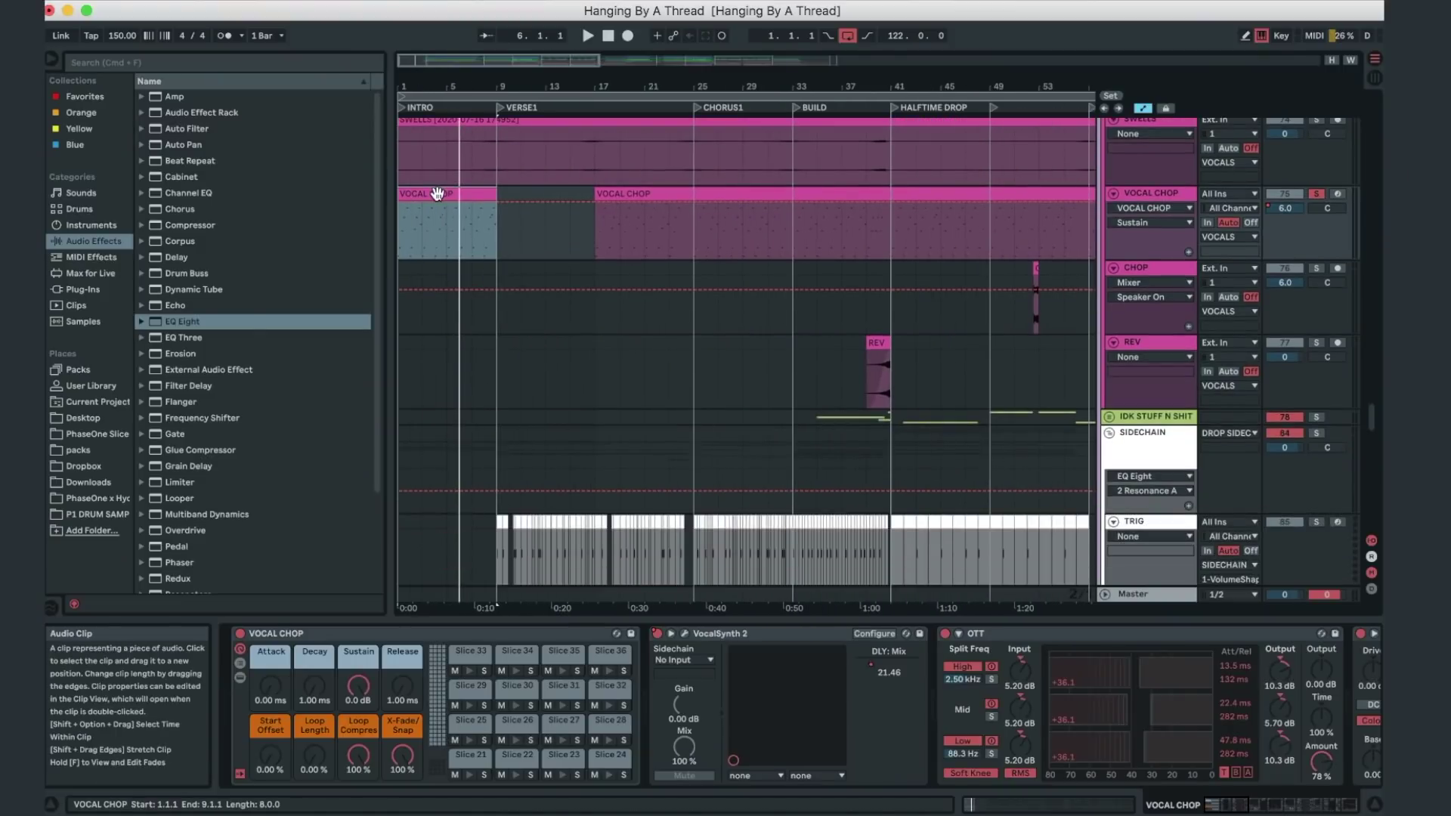
click(1171, 195)
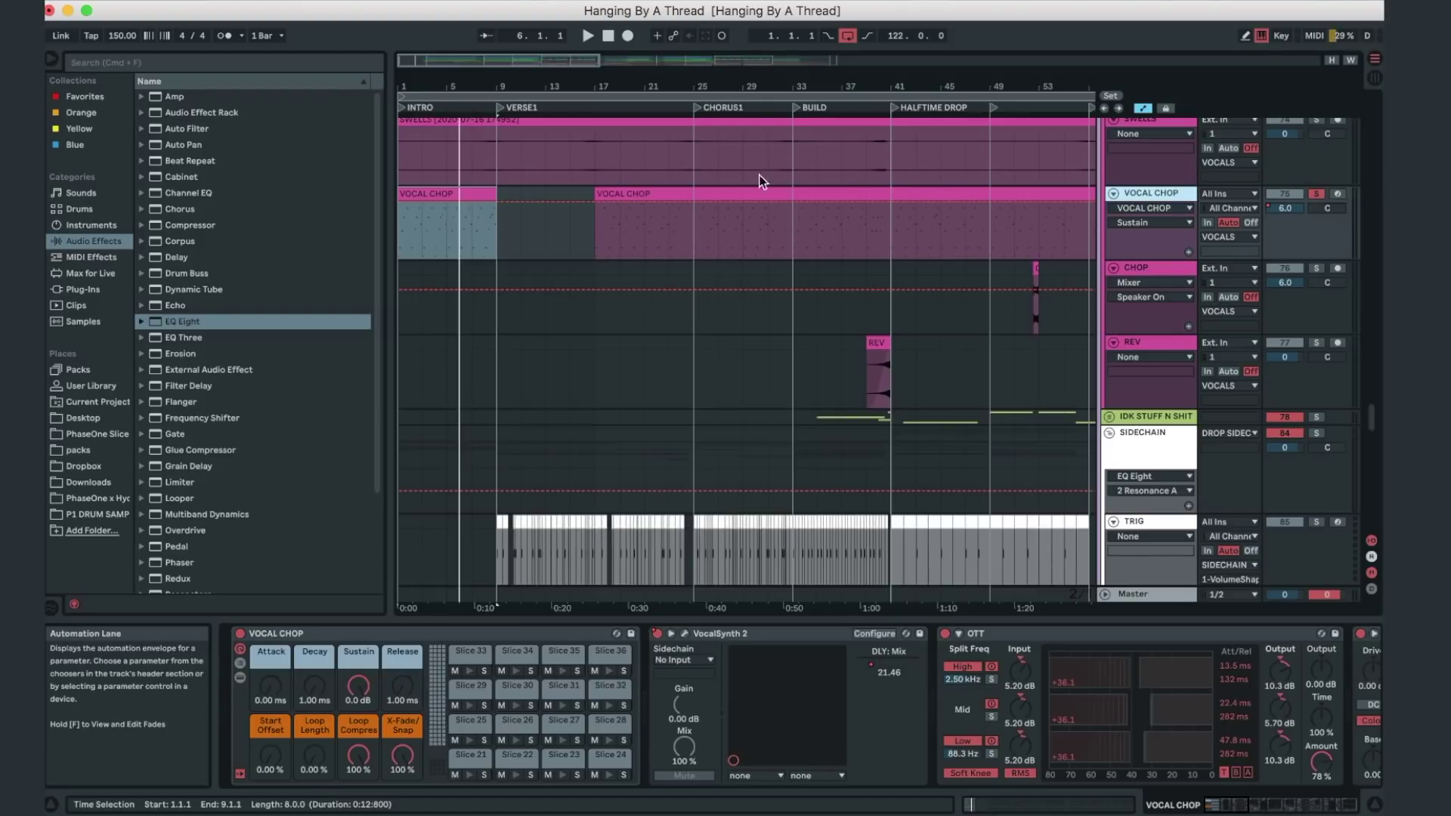
click(693, 239)
key(space)
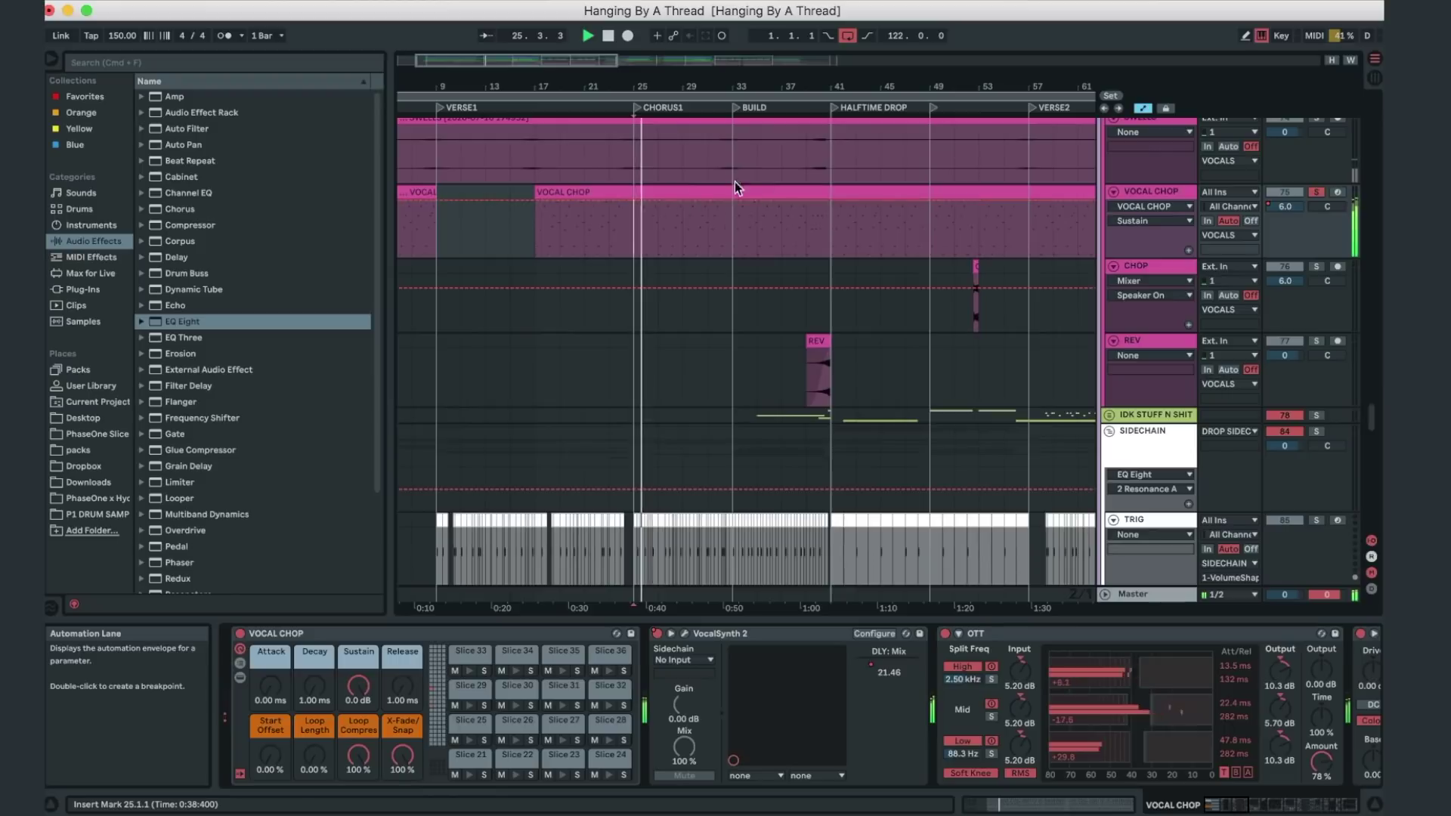
click(845, 239)
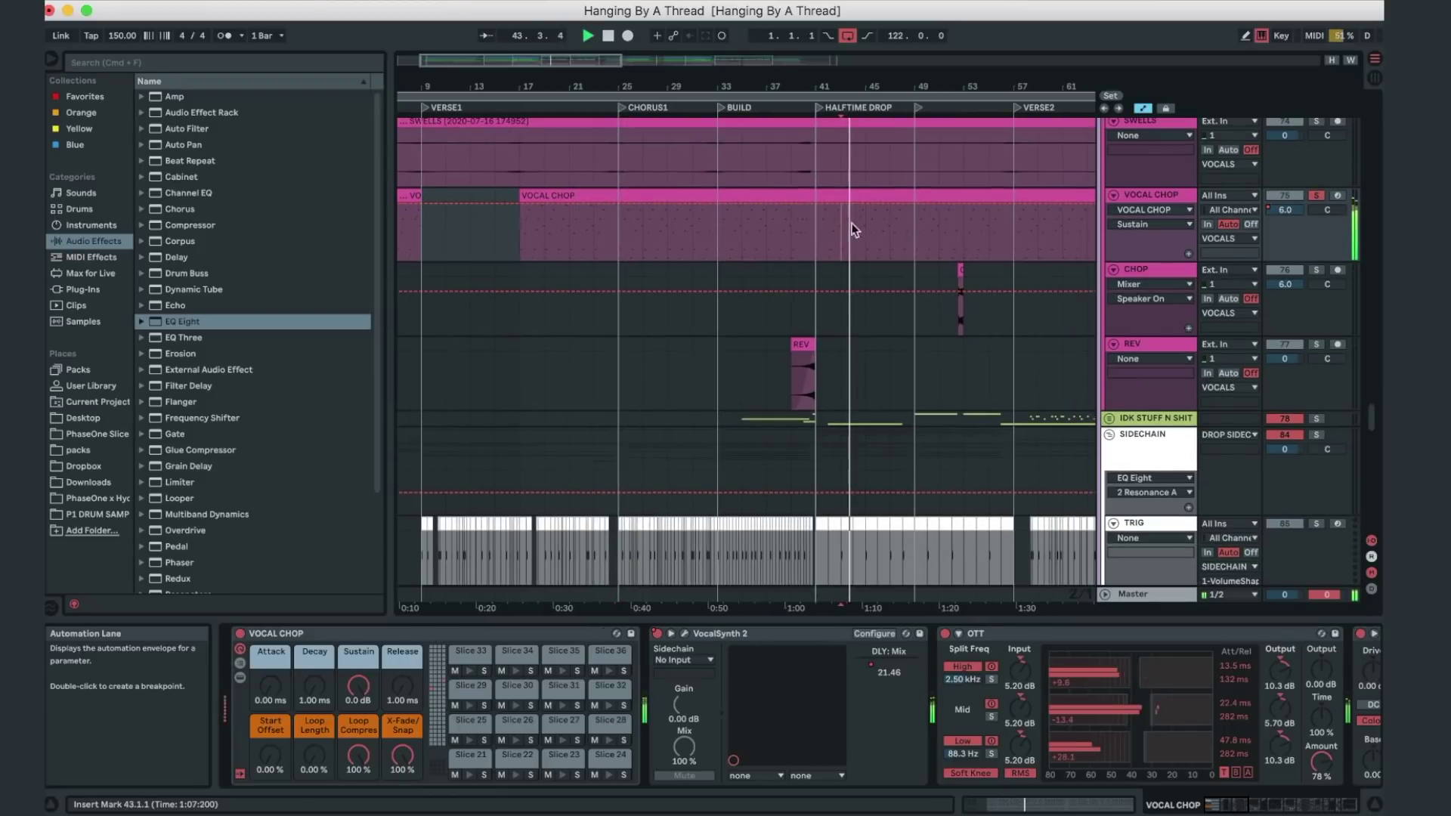
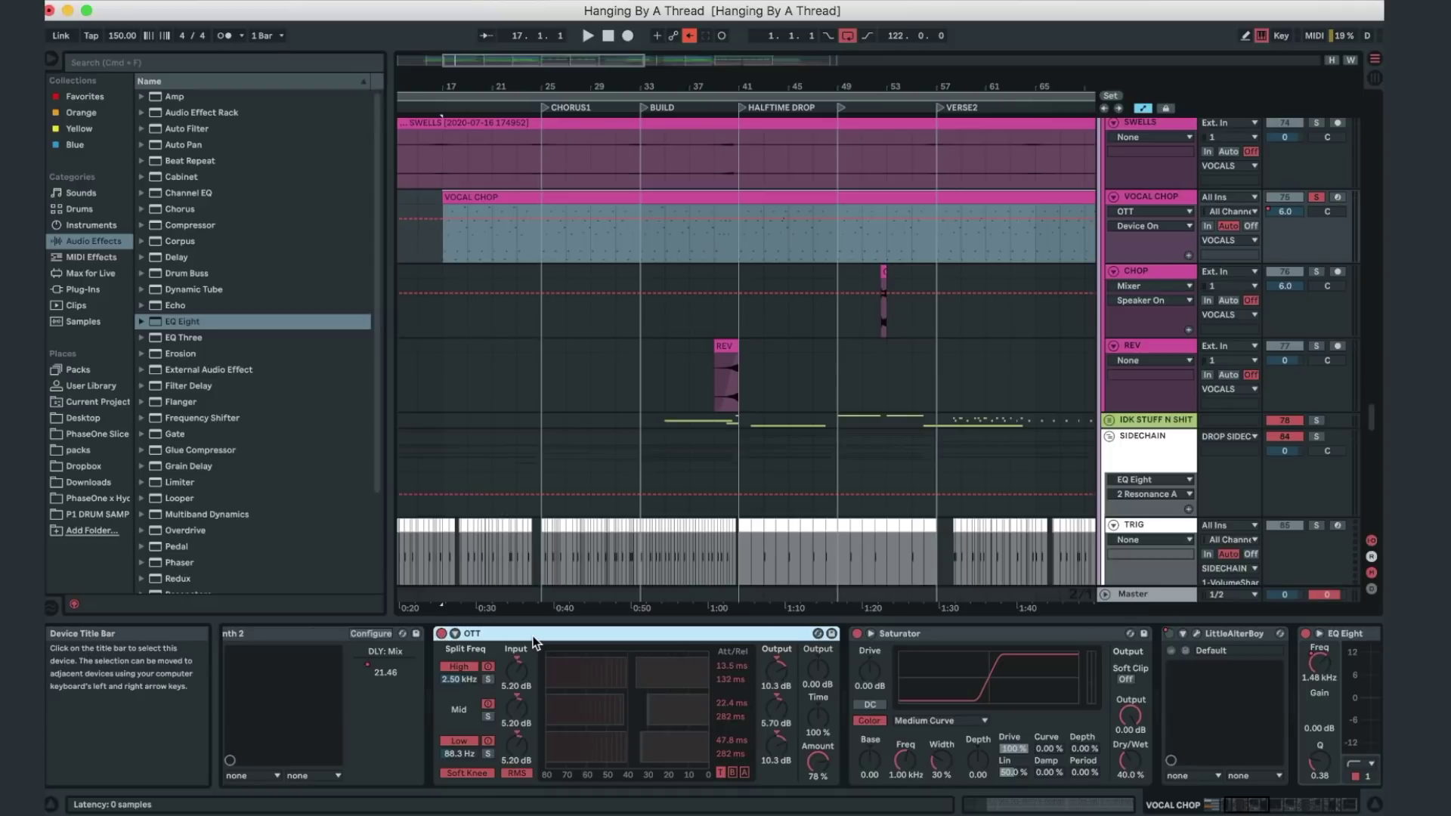
- Bypass the VOCAL CHOP track's Audio Effect Rack, play the HALFTIME DROP from bar 41 without it, and switch the rack back on
scroll(533, 642, right, 10)
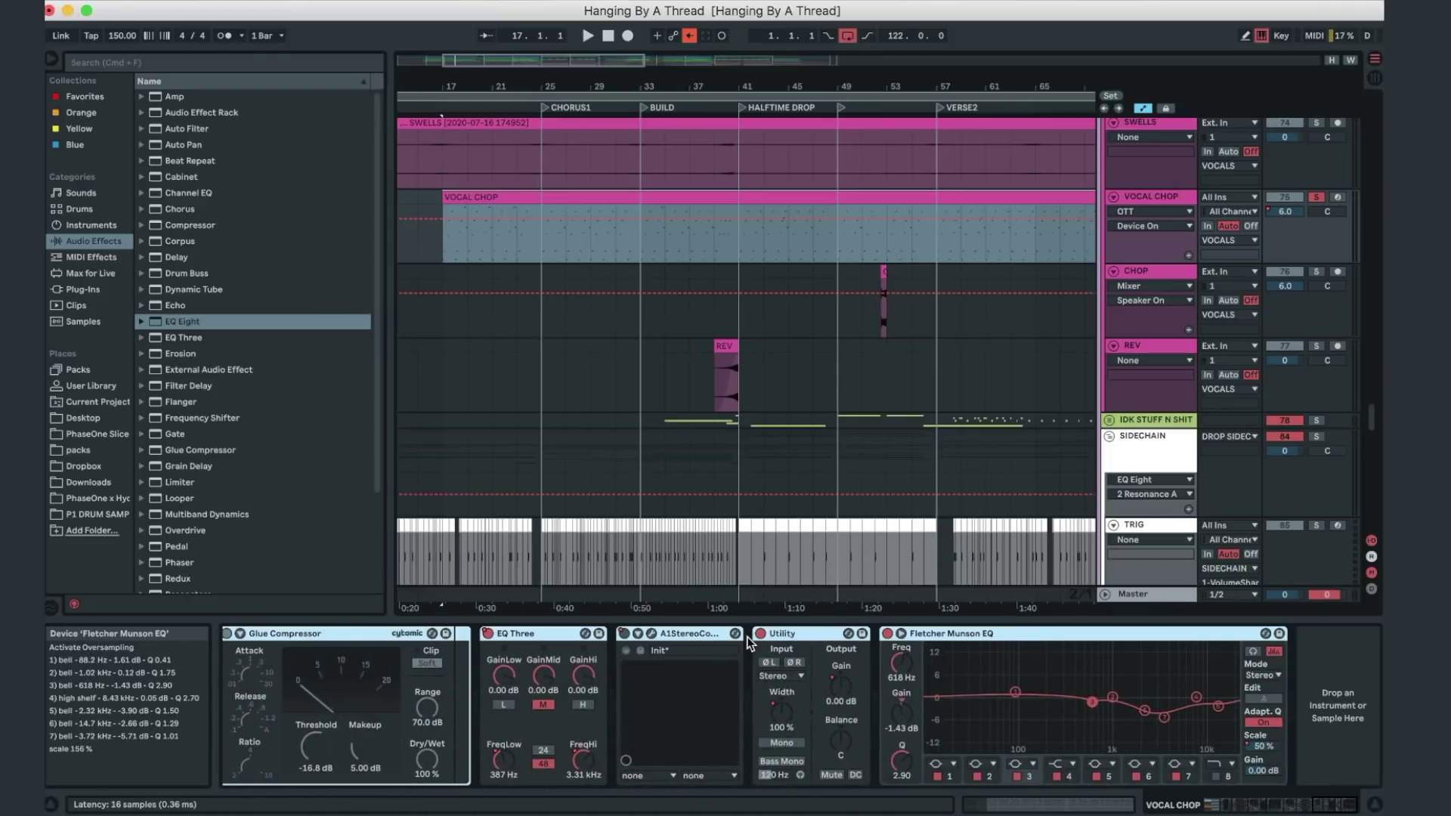
scroll(747, 641, left, 10)
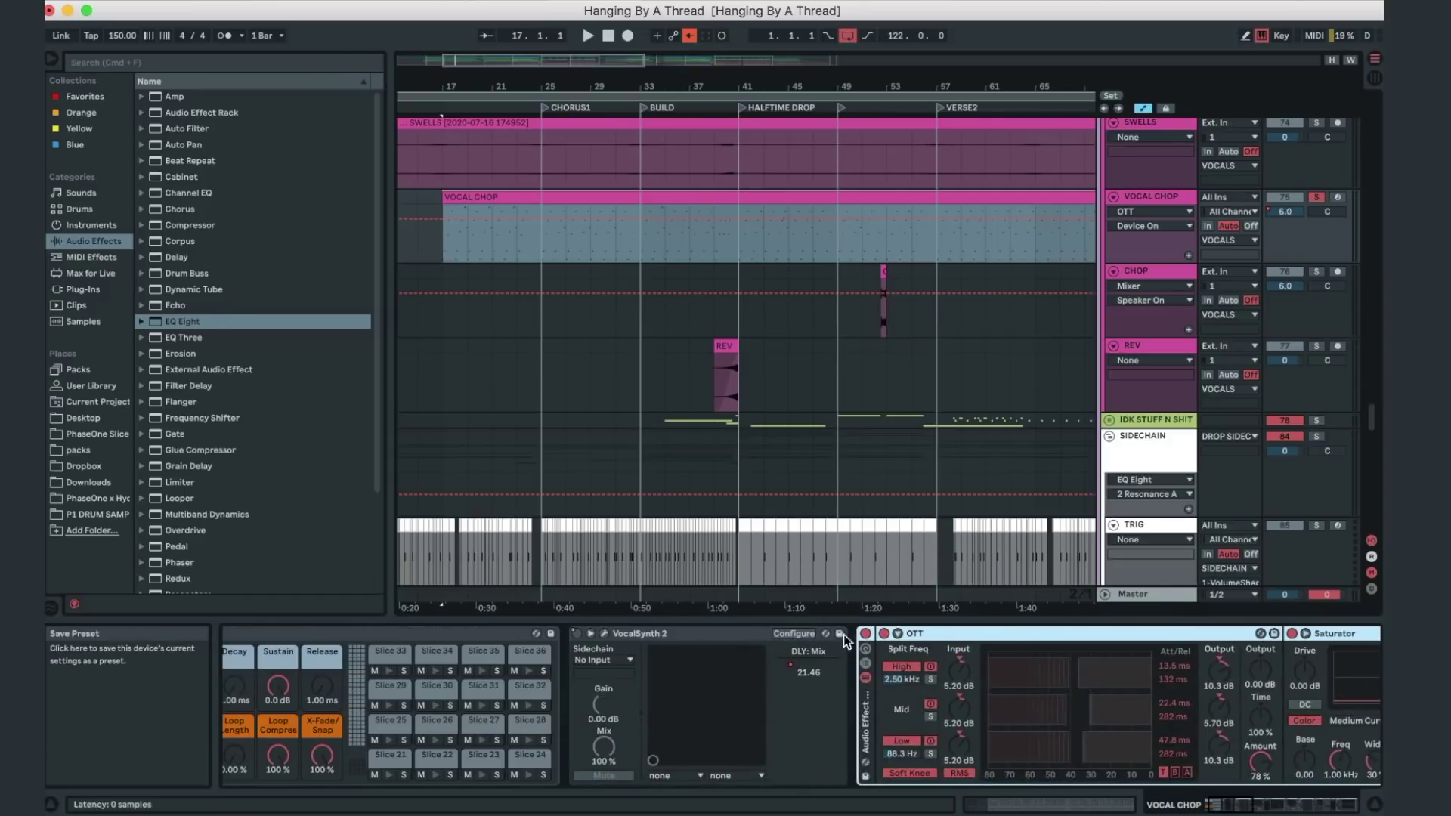
click(865, 634)
click(738, 218)
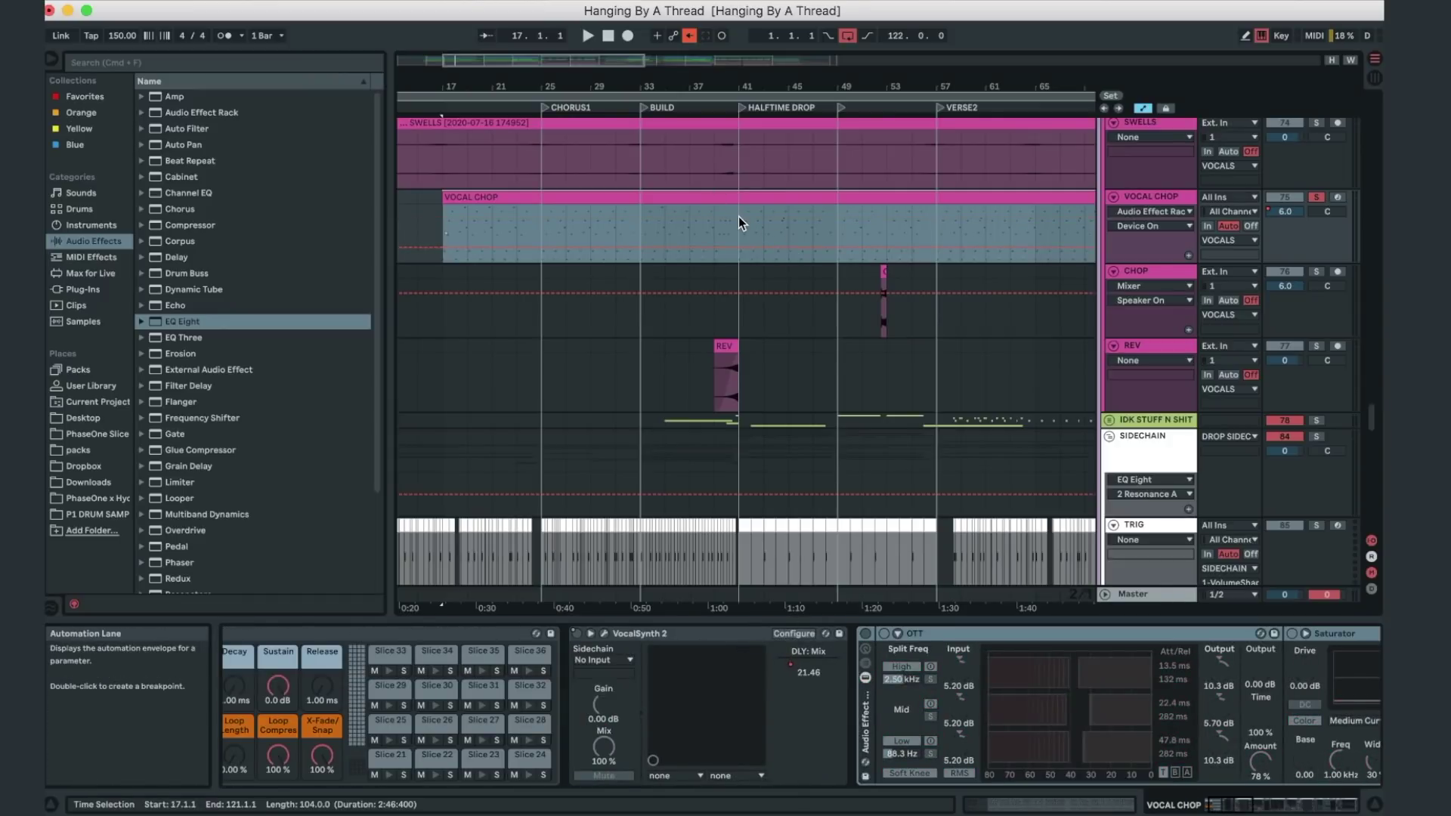
click(738, 218)
key(space)
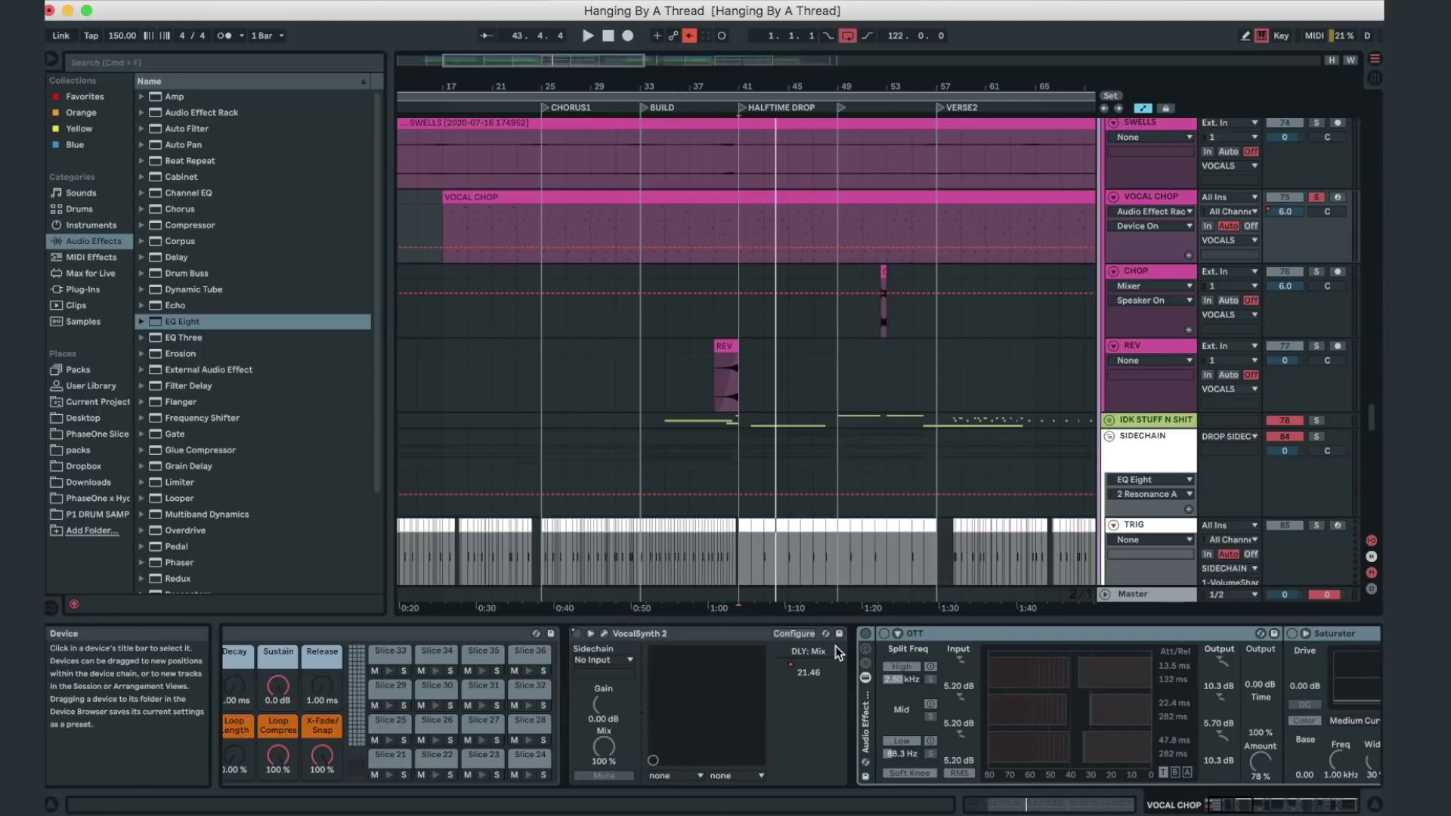
click(868, 630)
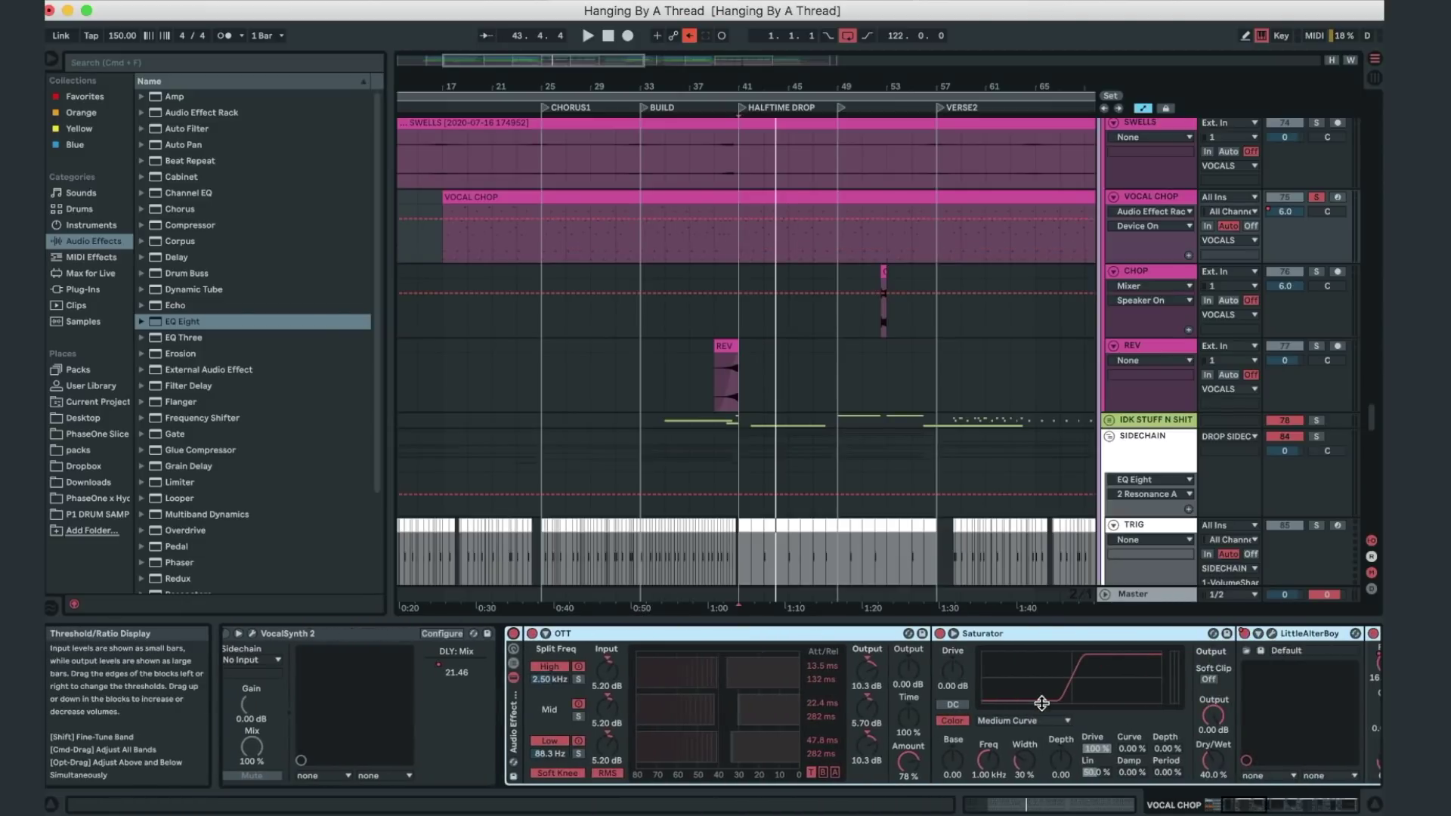
- Examine the effects in the VOCAL CHOP rack, including the LittleAlterBoy plug-in's pitch, formant and mix settings, and return to VocalSynth 2
scroll(1041, 703, right, 10)
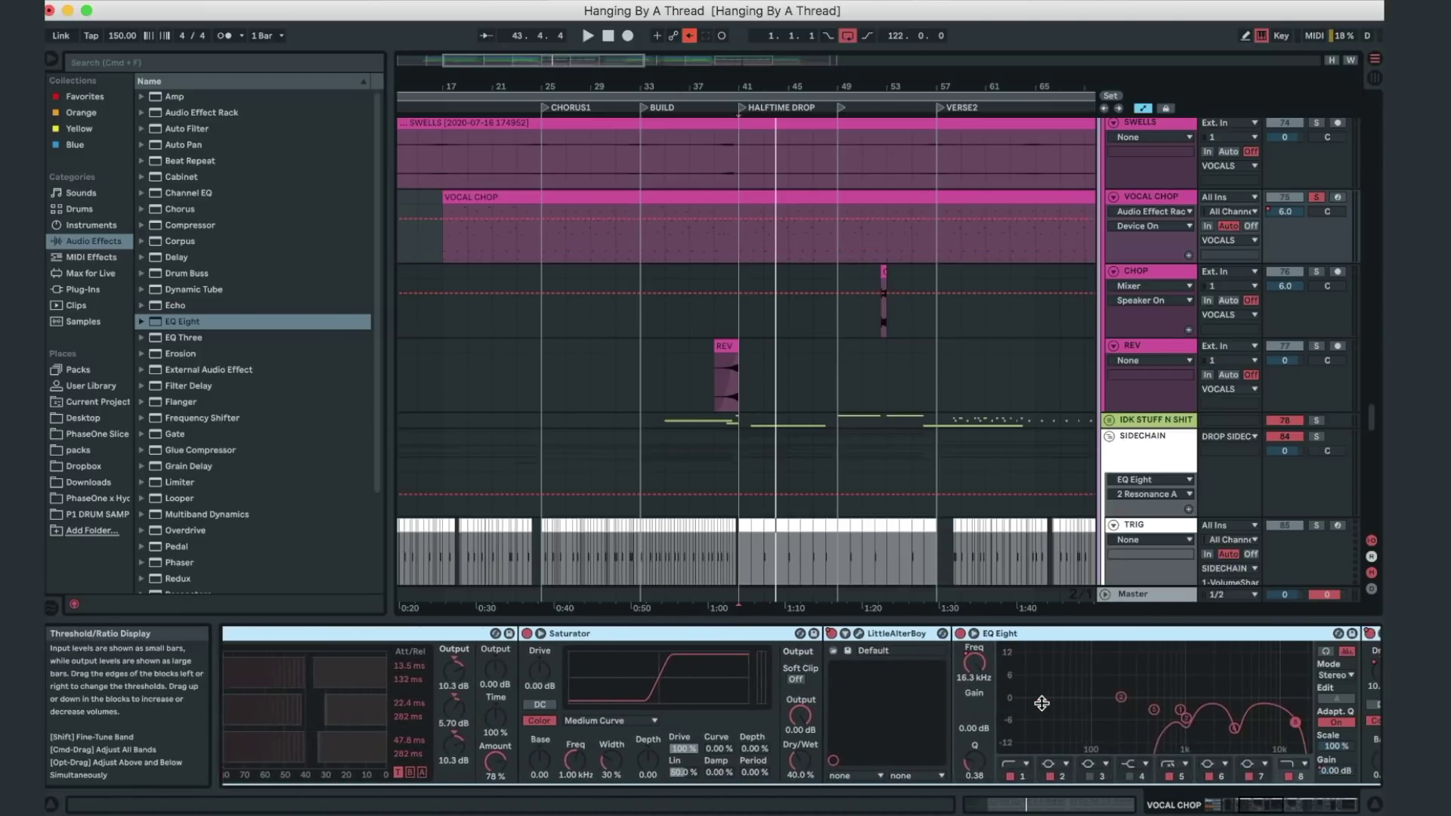
click(888, 637)
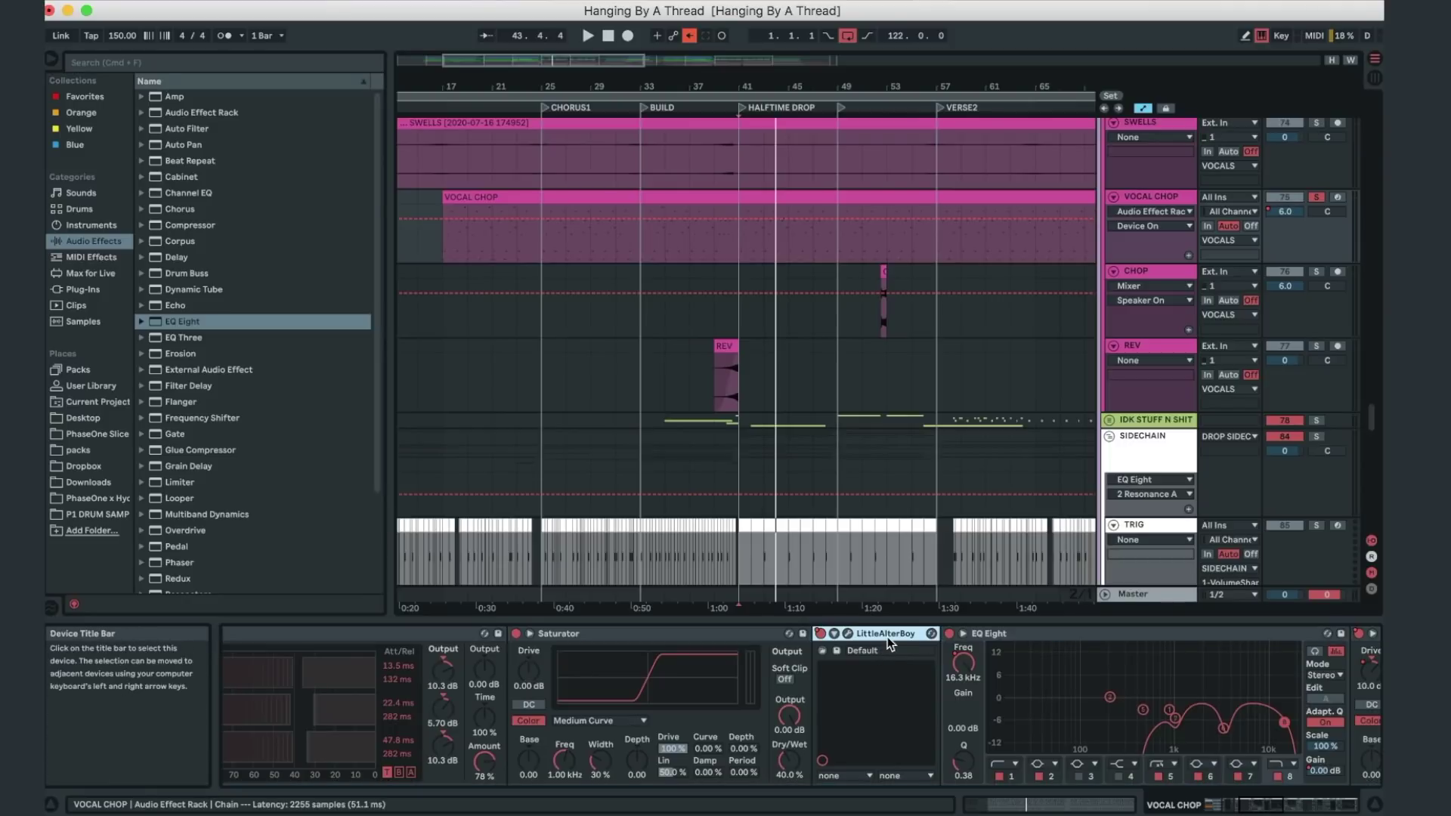
scroll(888, 639, right, 3)
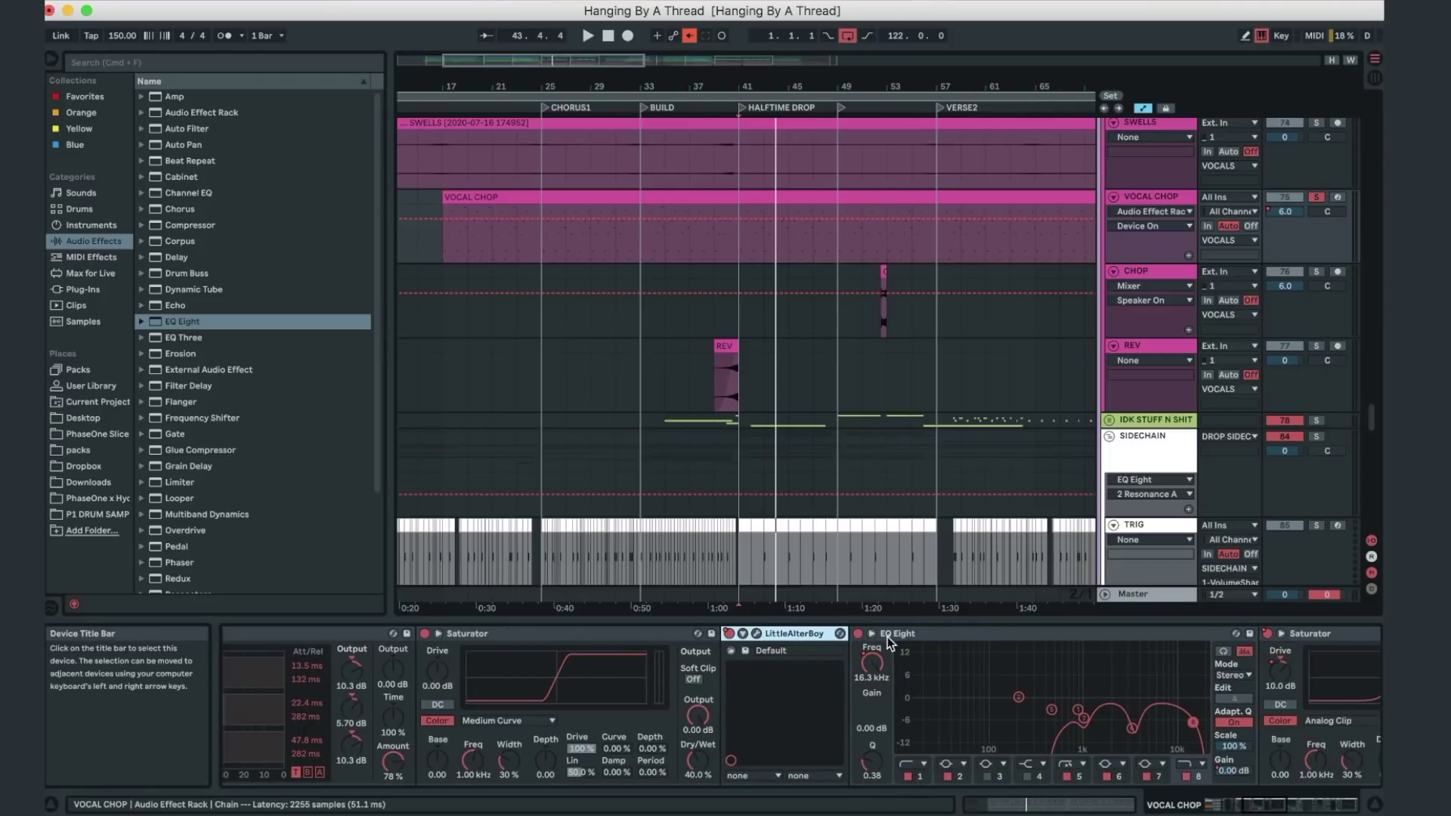
click(756, 634)
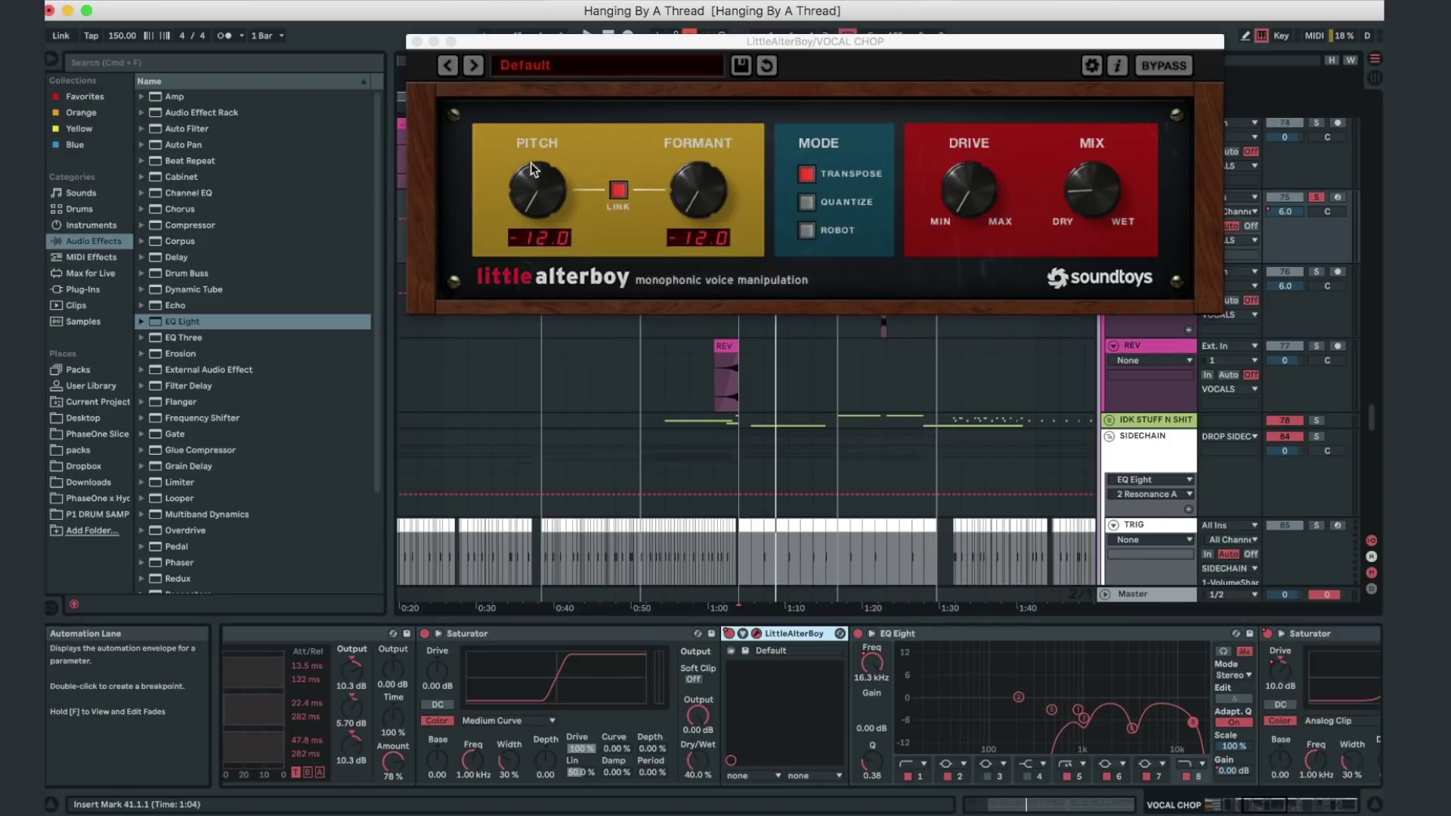
click(1077, 196)
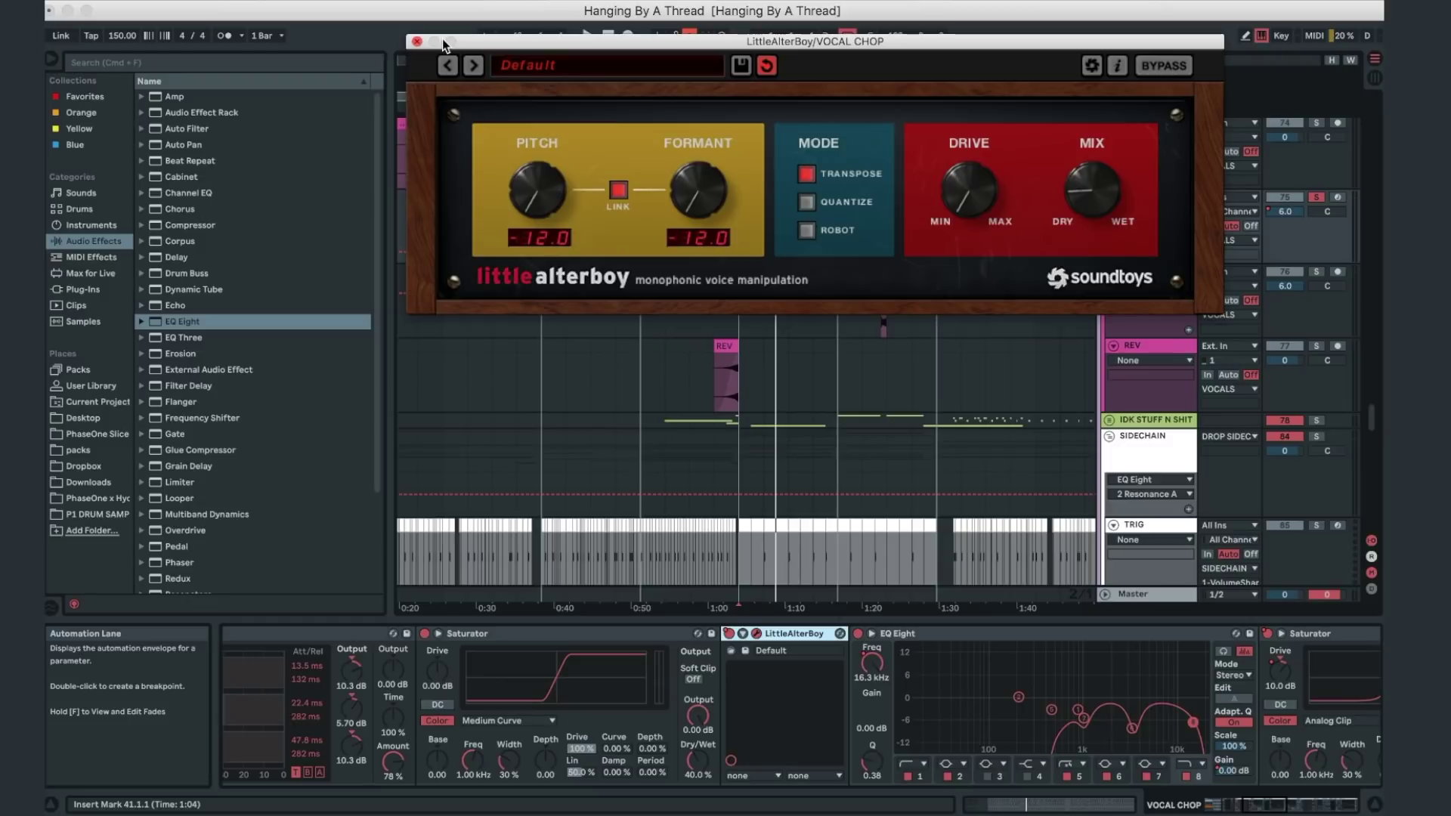
drag(495, 35, 490, 21)
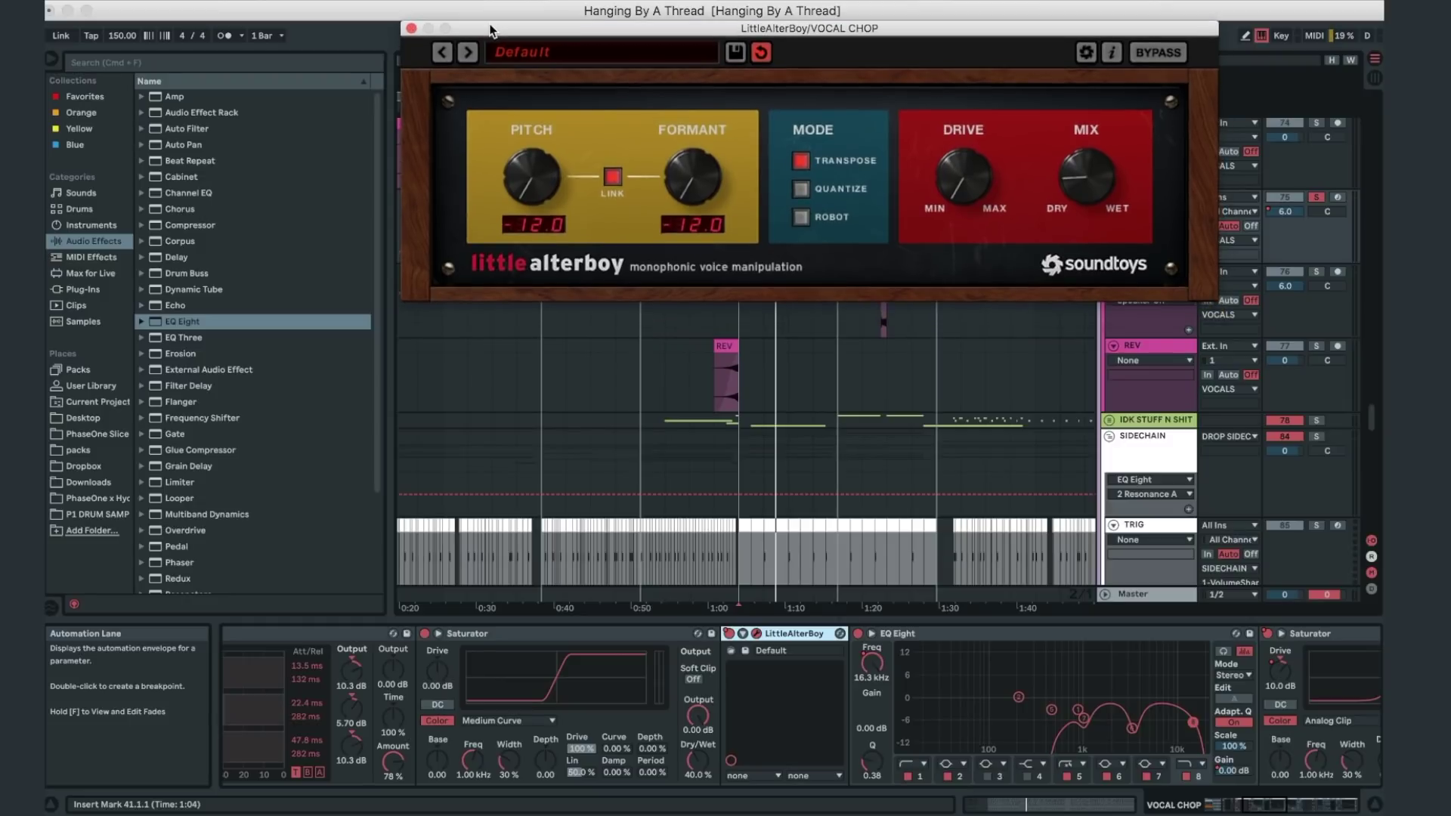
click(411, 29)
scroll(945, 674, right, 10)
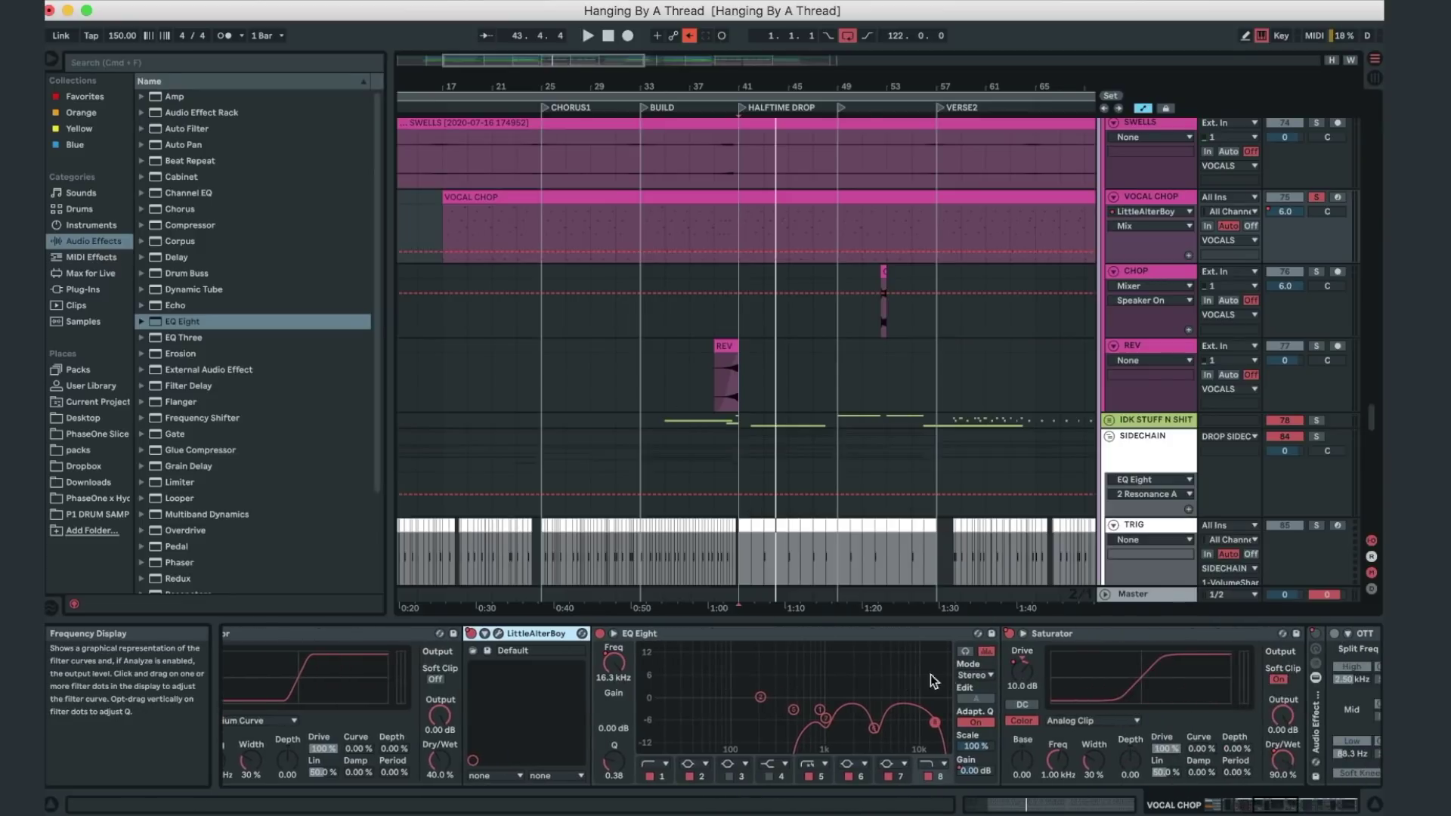
scroll(863, 678, right, 10)
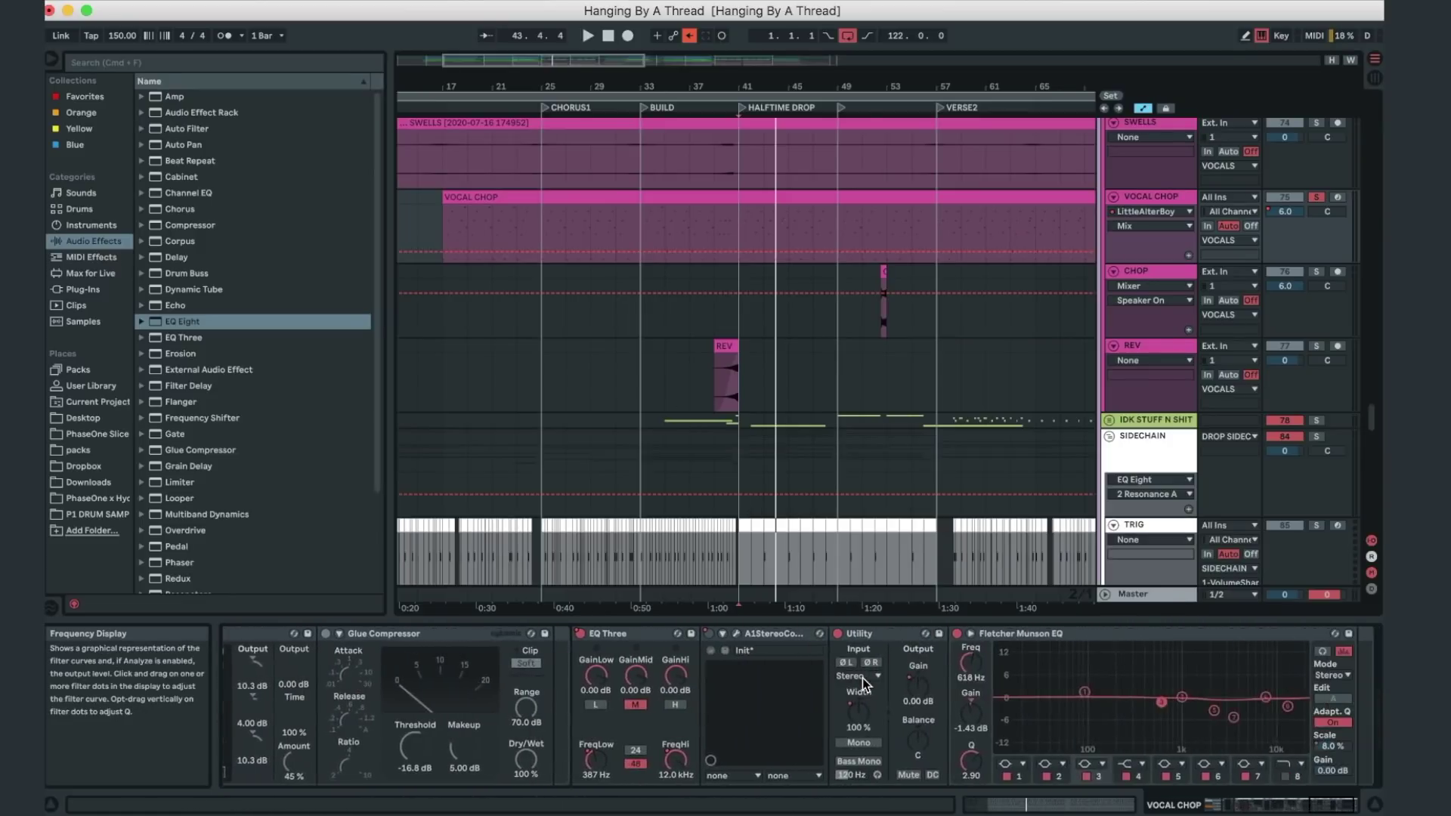
scroll(863, 678, left, 15)
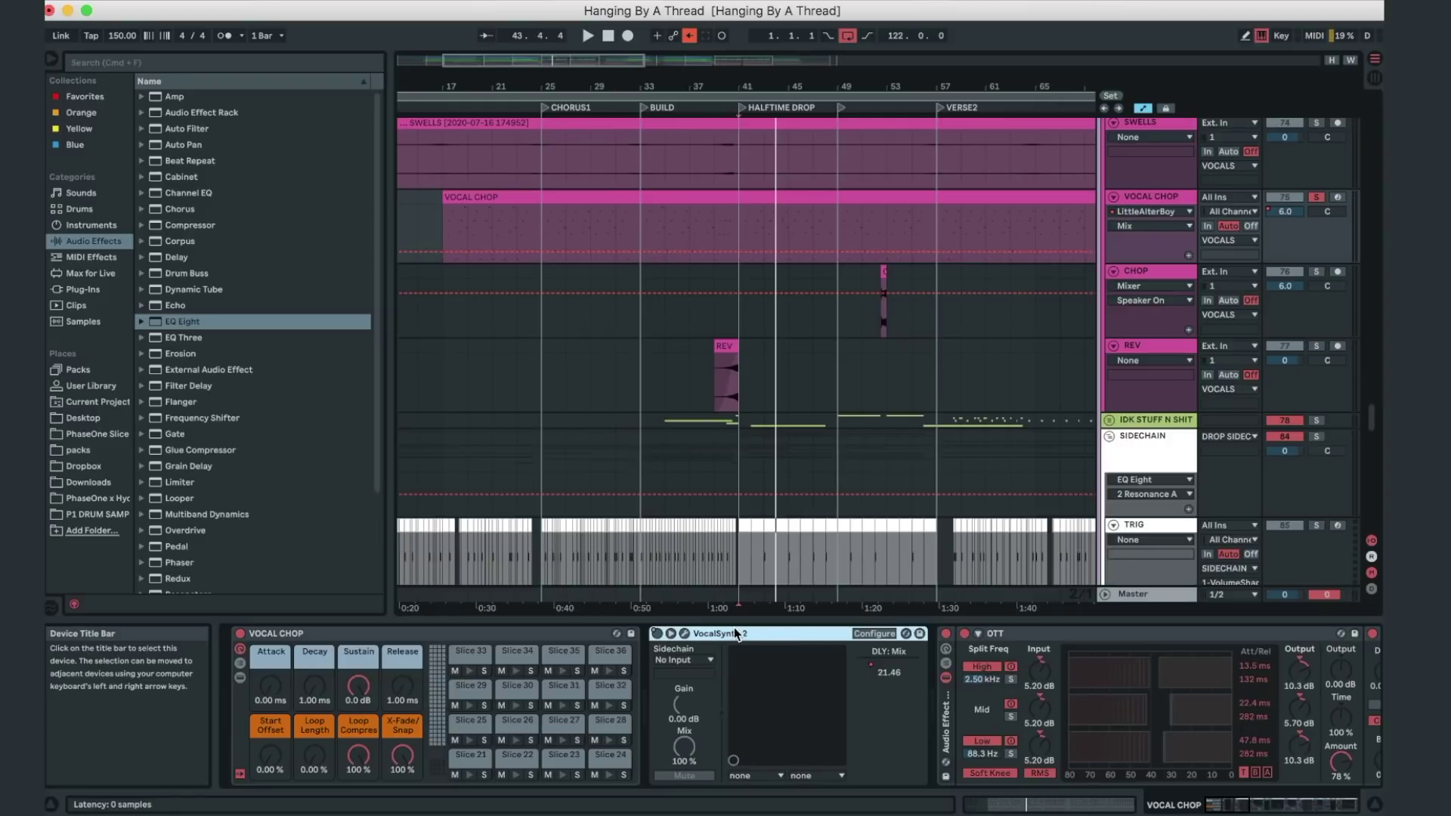
- Toggle VocalSynth 2, re-enable the overridden automation, and inspect the VocalSynth 2 plug-in window with its preset browser closed
click(656, 633)
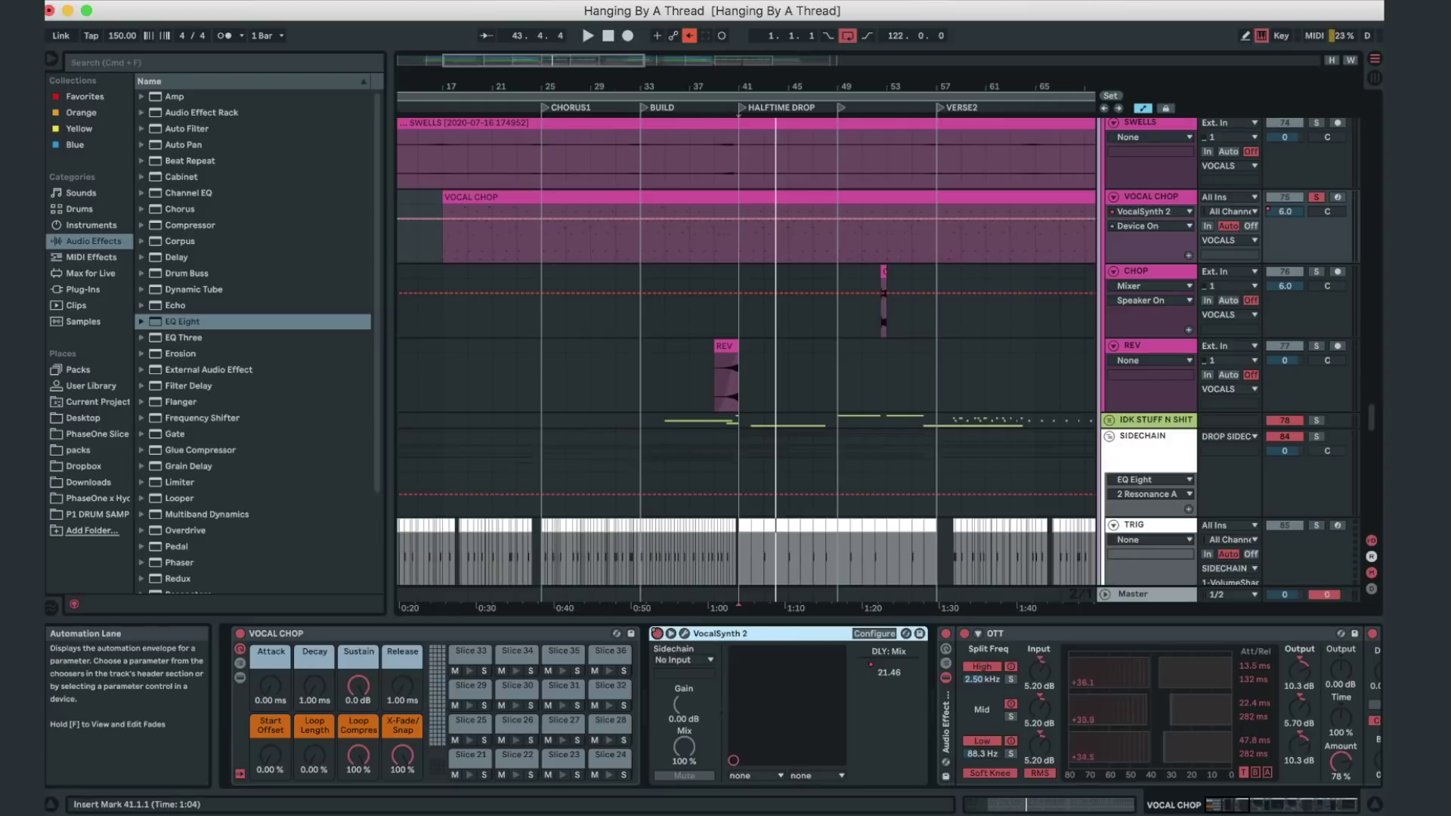
click(688, 36)
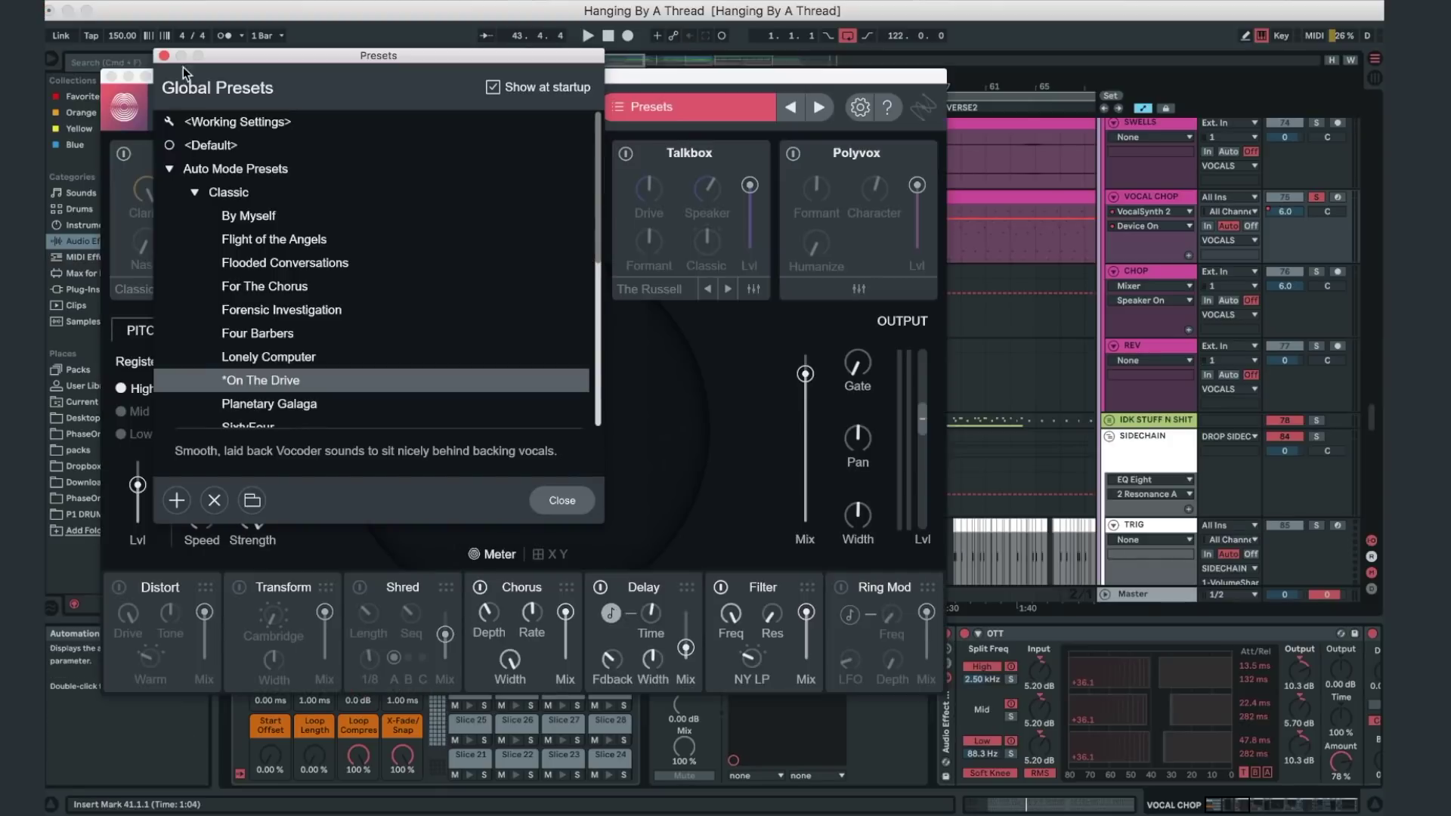
click(165, 54)
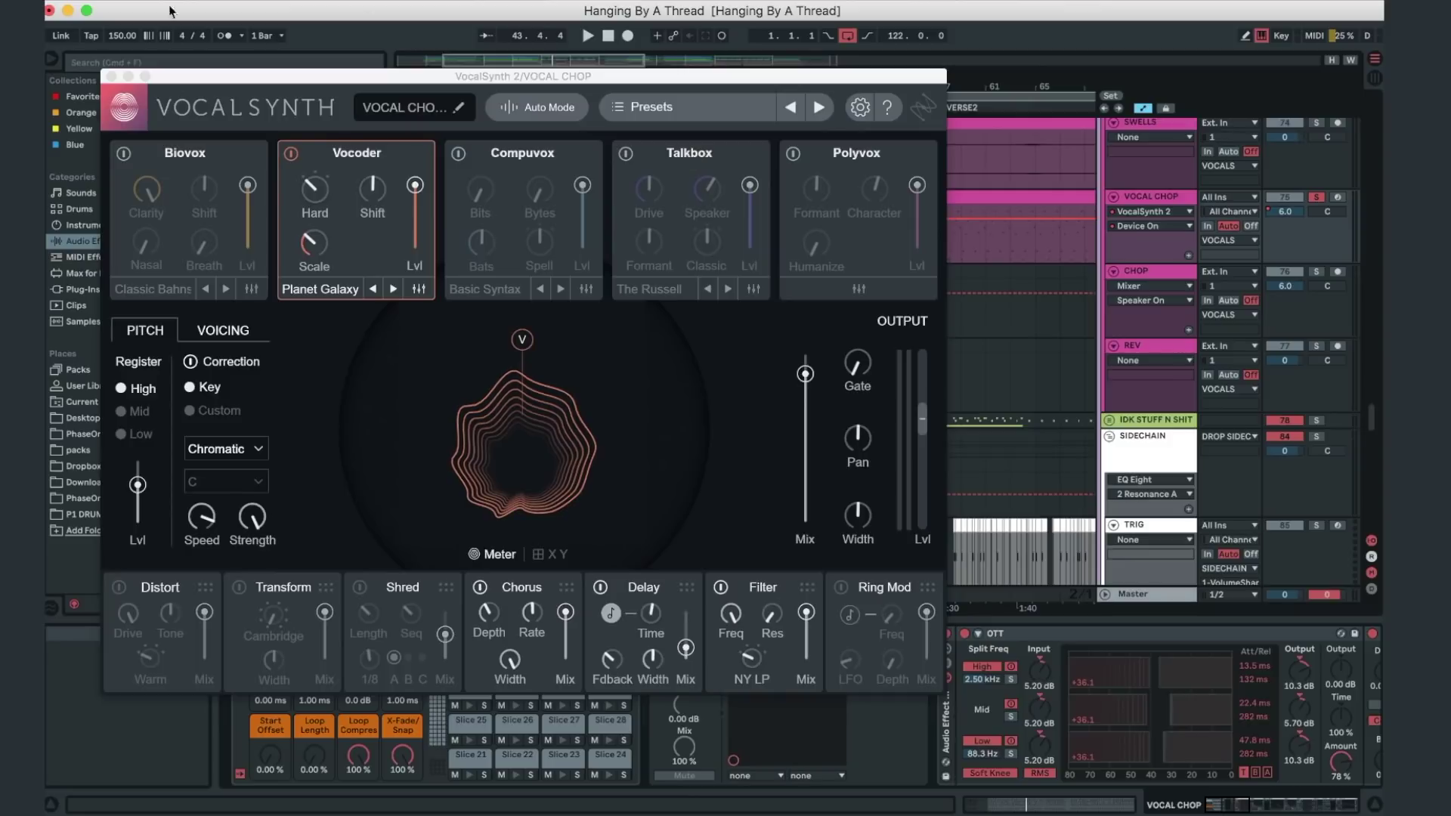
click(111, 75)
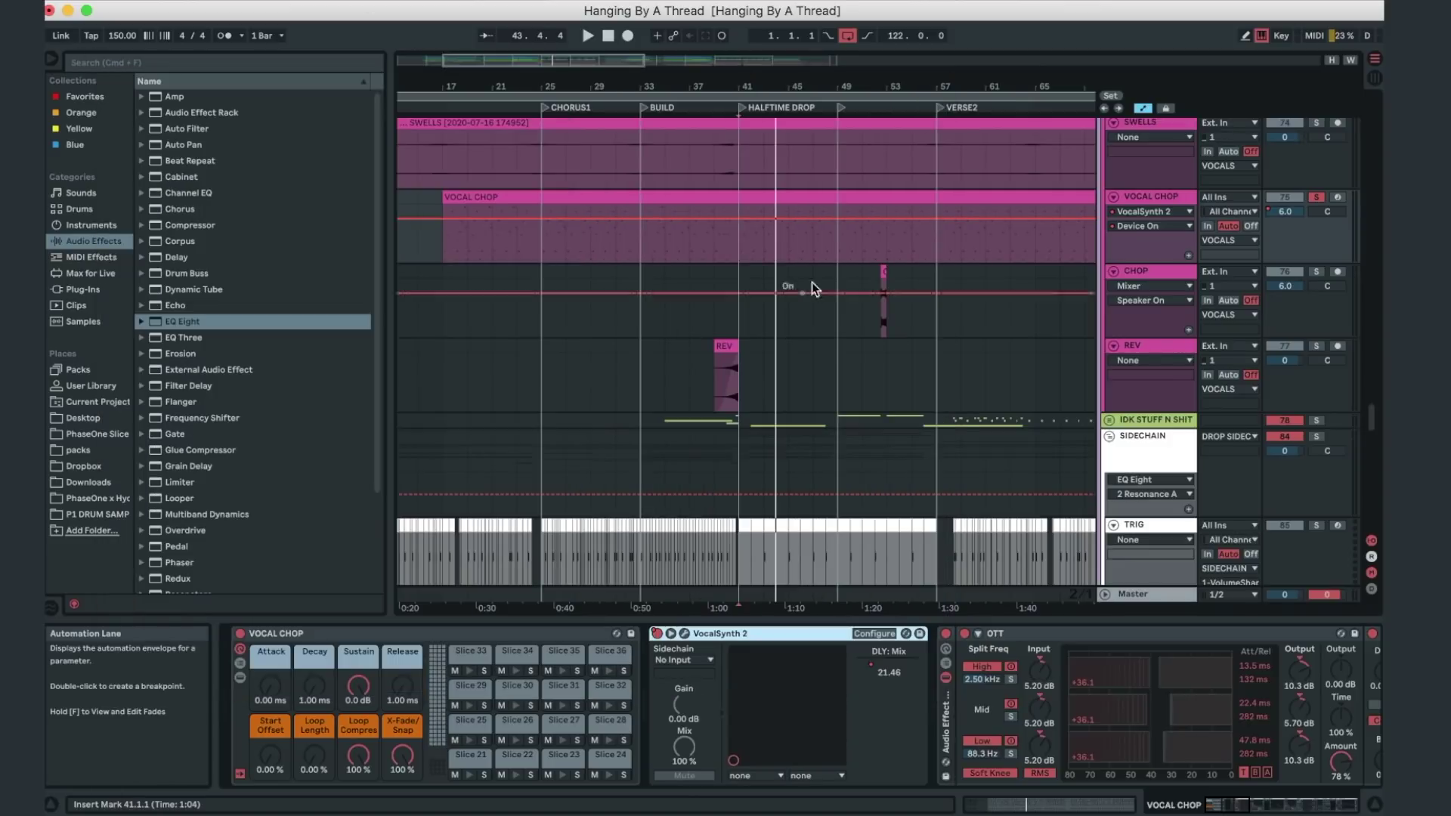
- Play the VOCAL CHOP from bar 41, toggling VocalSynth 2 during playback to compare, and re-enable its automation
key(space)
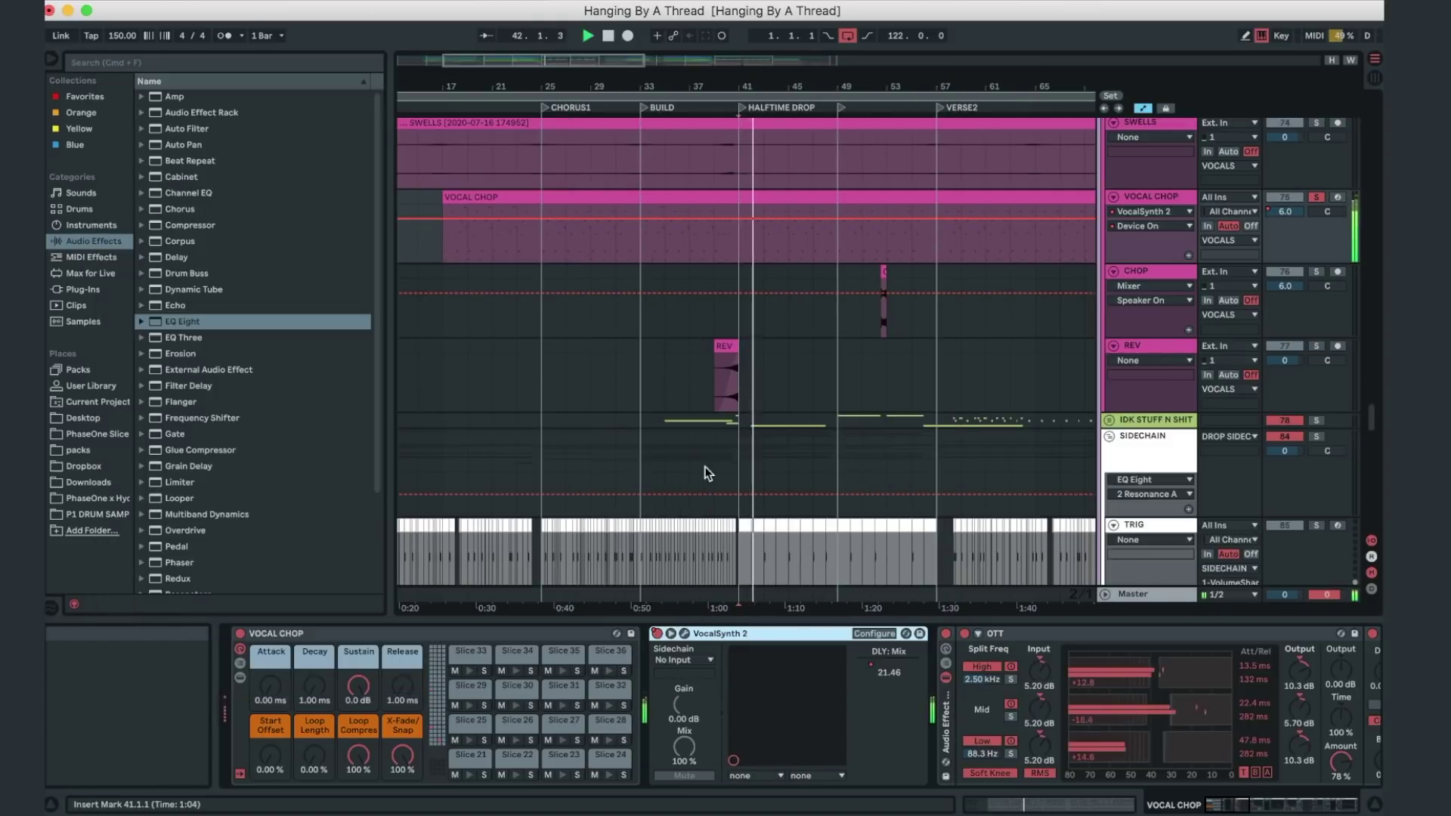
click(657, 633)
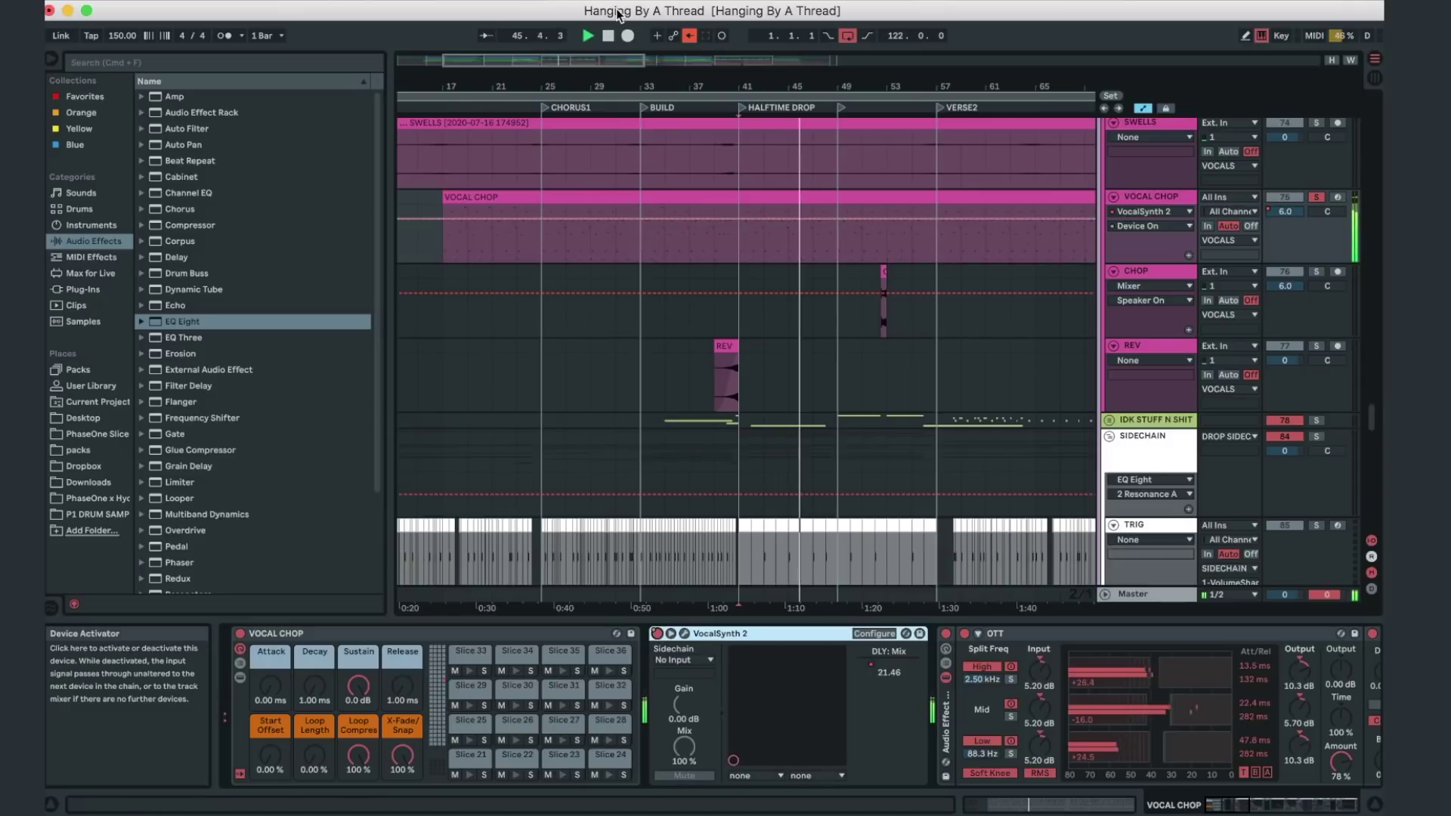
click(688, 37)
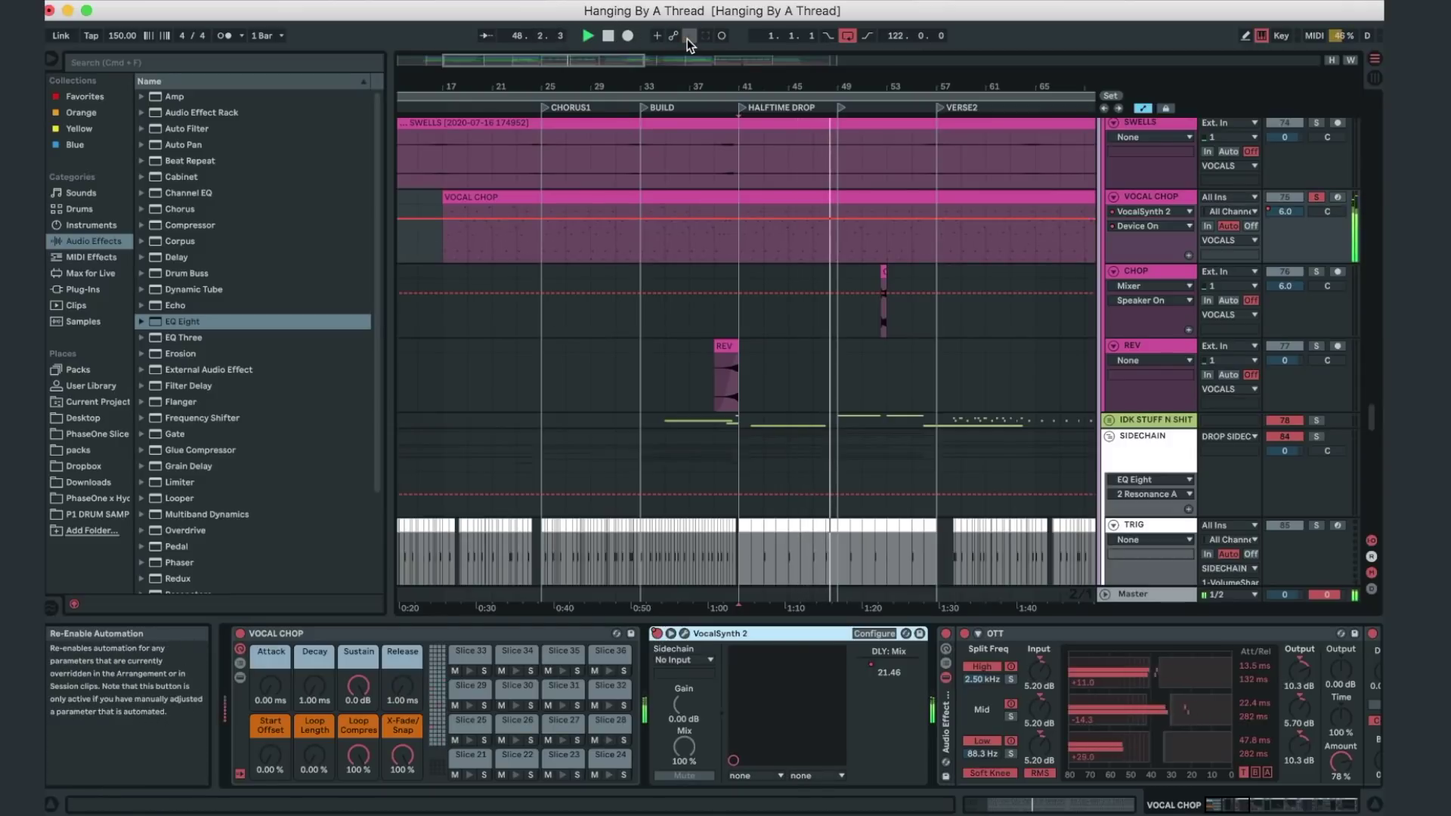
key(space)
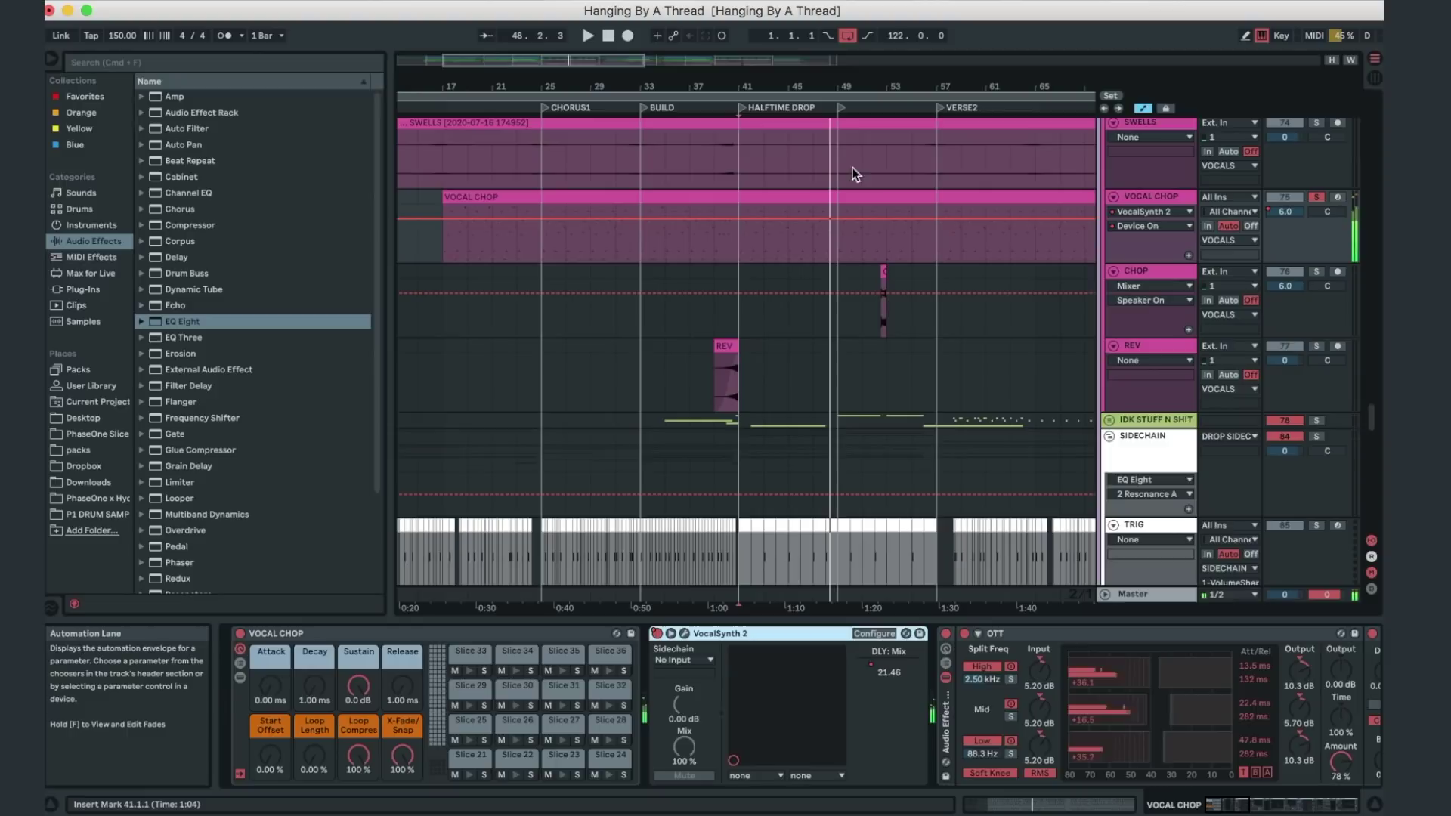
- Replay the start of the HALFTIME DROP from bar 41 and bring the rack's EQ Eight and Saturator into view
click(763, 248)
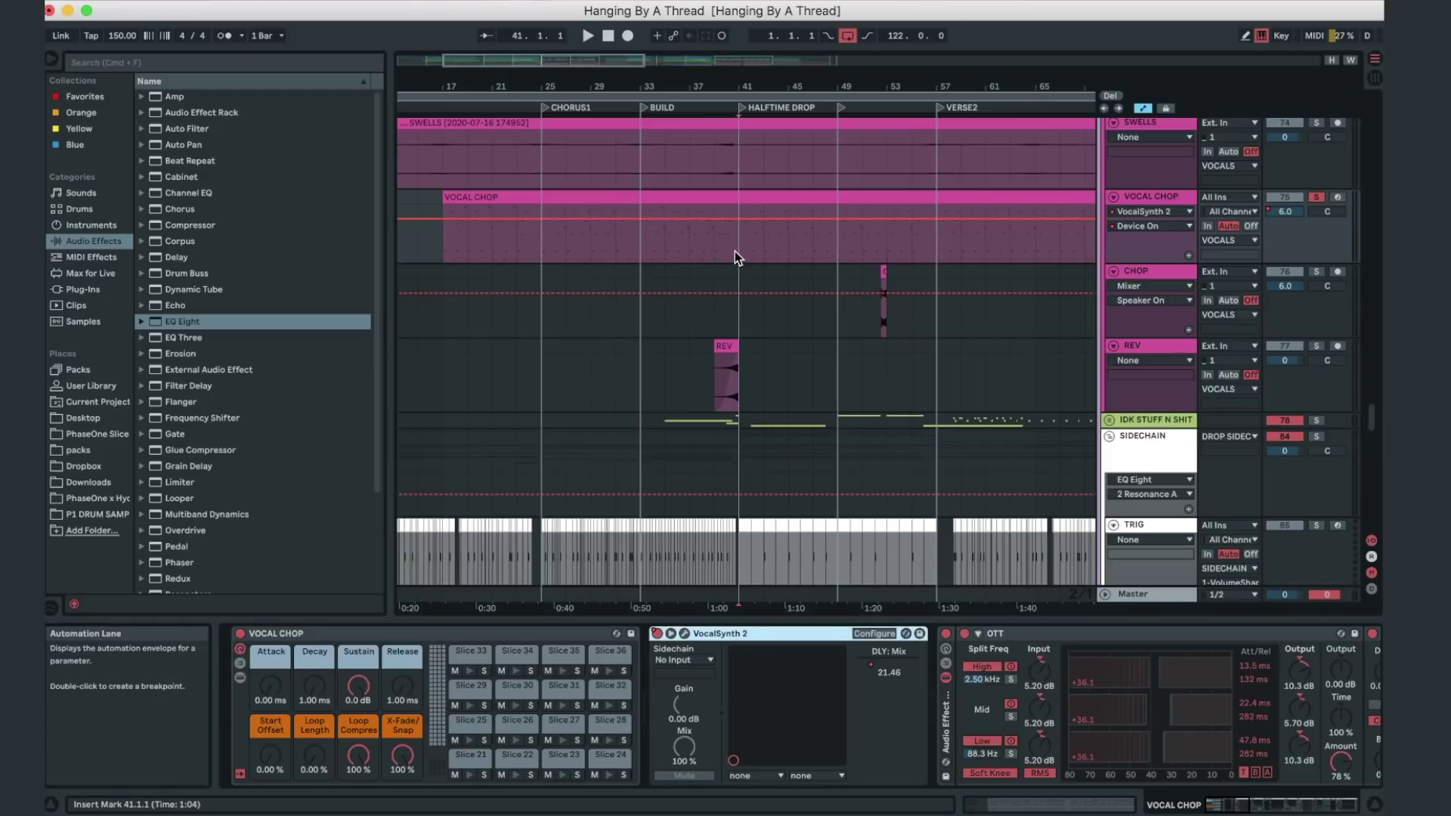
key(space)
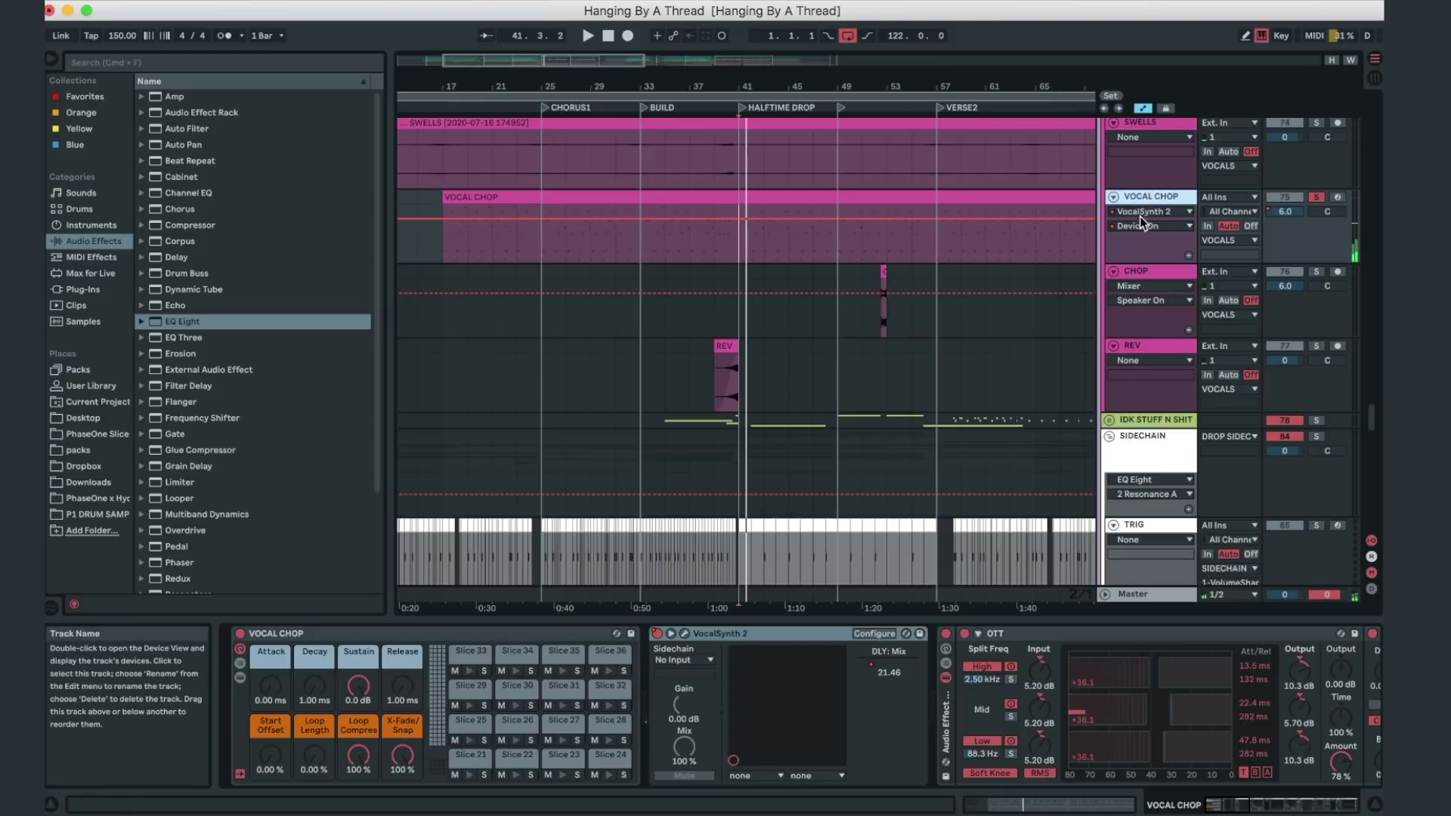
scroll(1029, 680, right, 10)
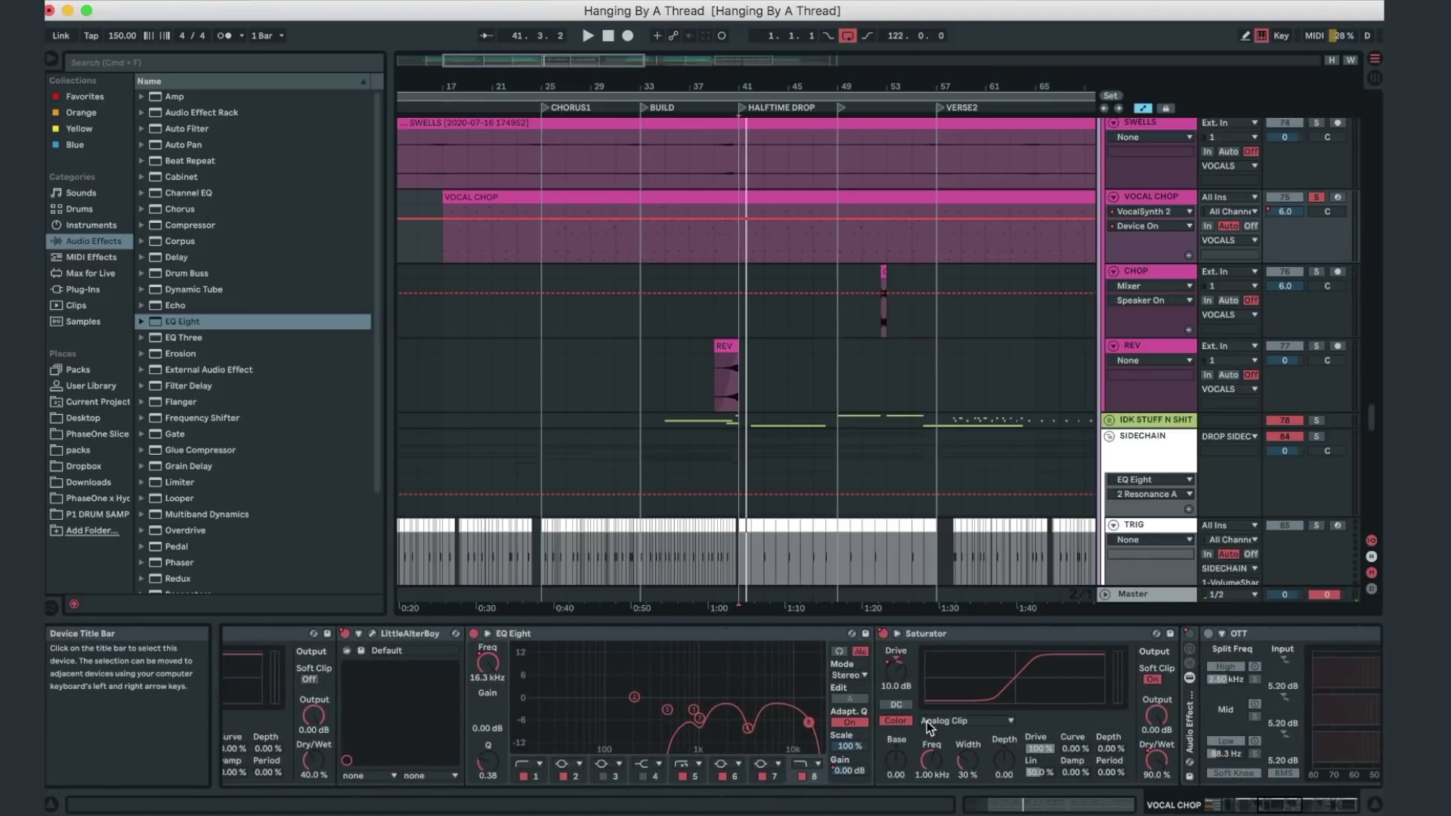
key(space)
key(space)
- Show the EQ Eight's filter 8 frequency automation on the VOCAL CHOP track and play it from bar 17
click(484, 665)
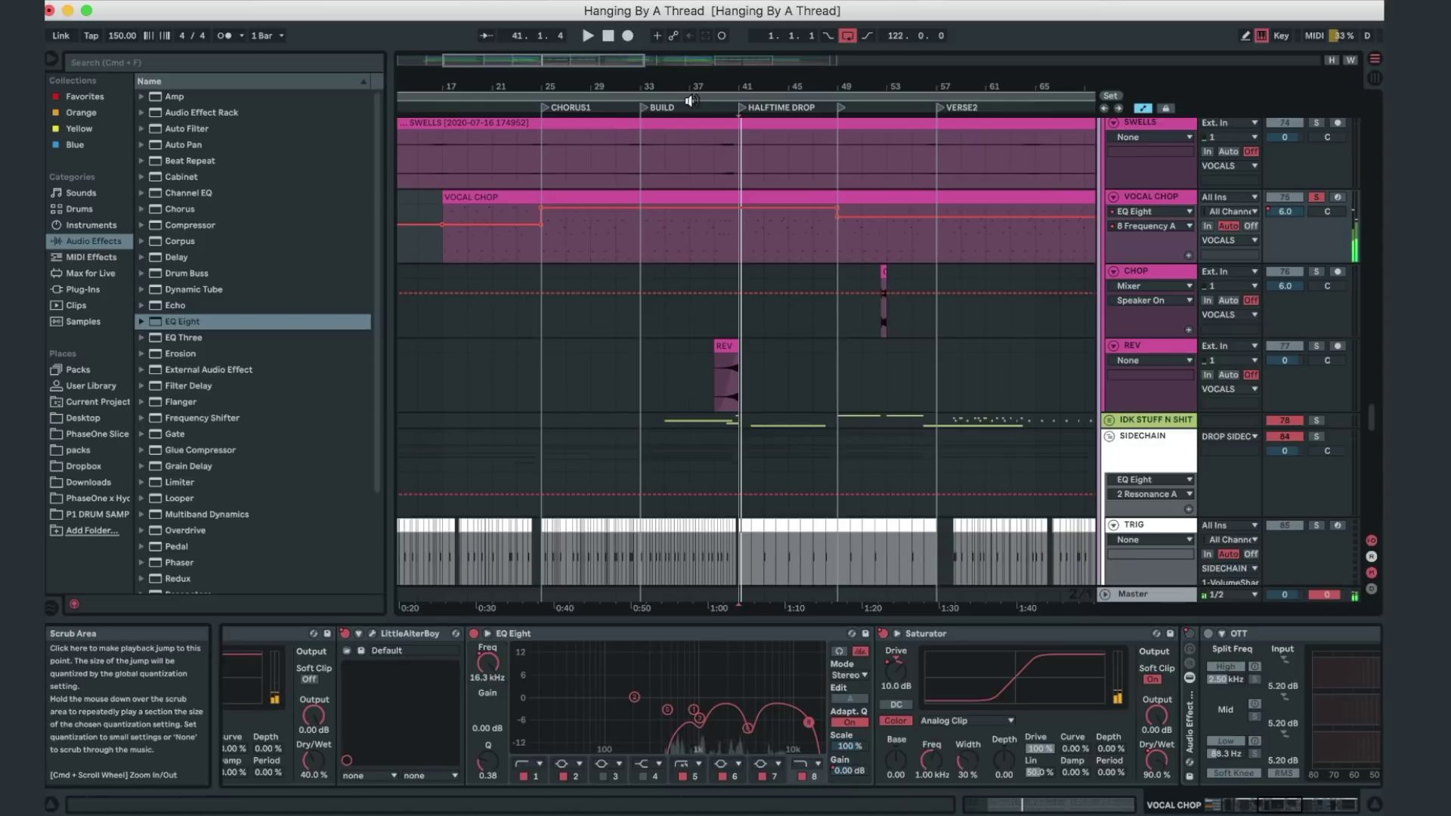
drag(572, 82, 572, 30)
click(565, 229)
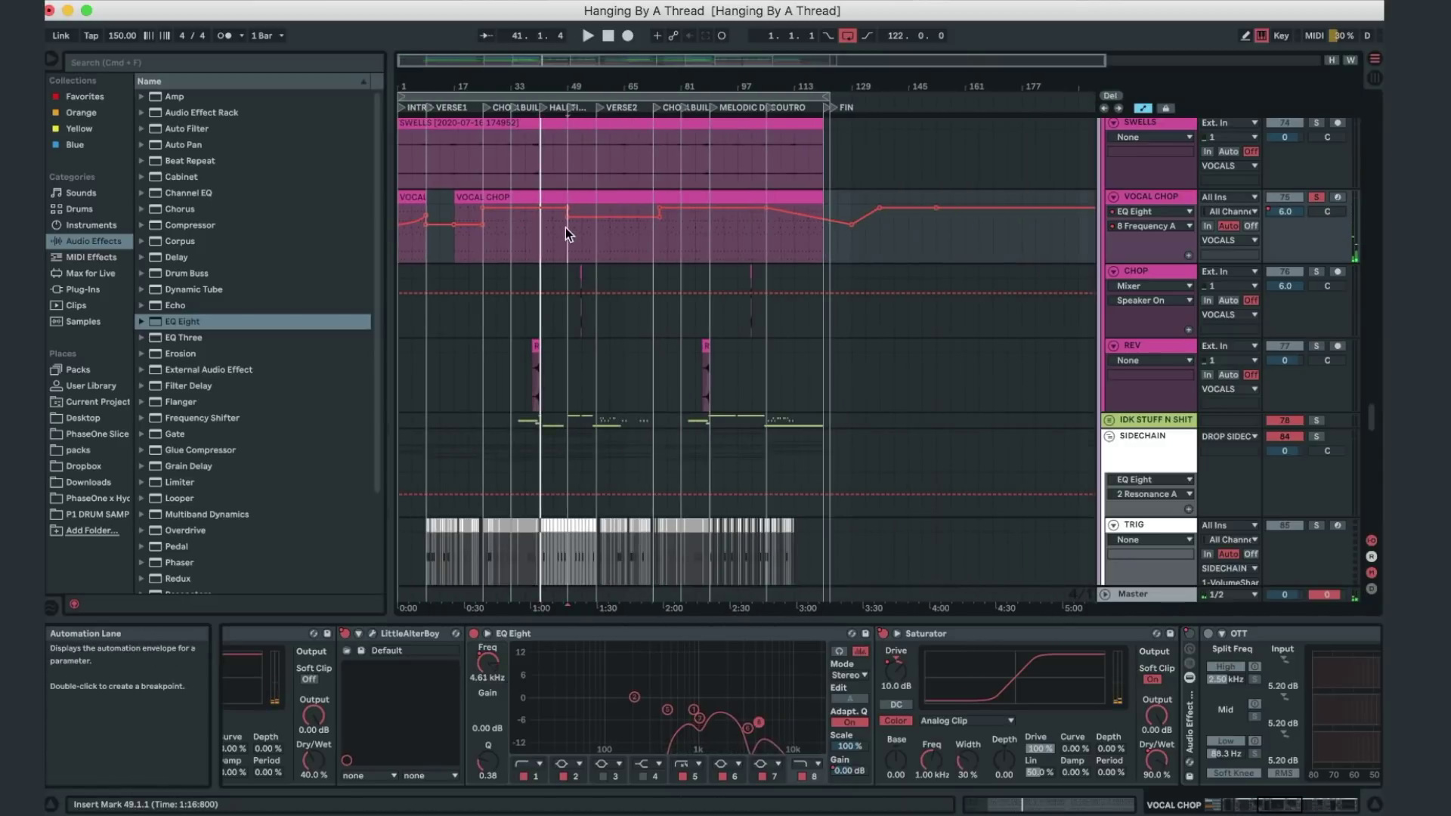
key(space)
mouse_move(461, 226)
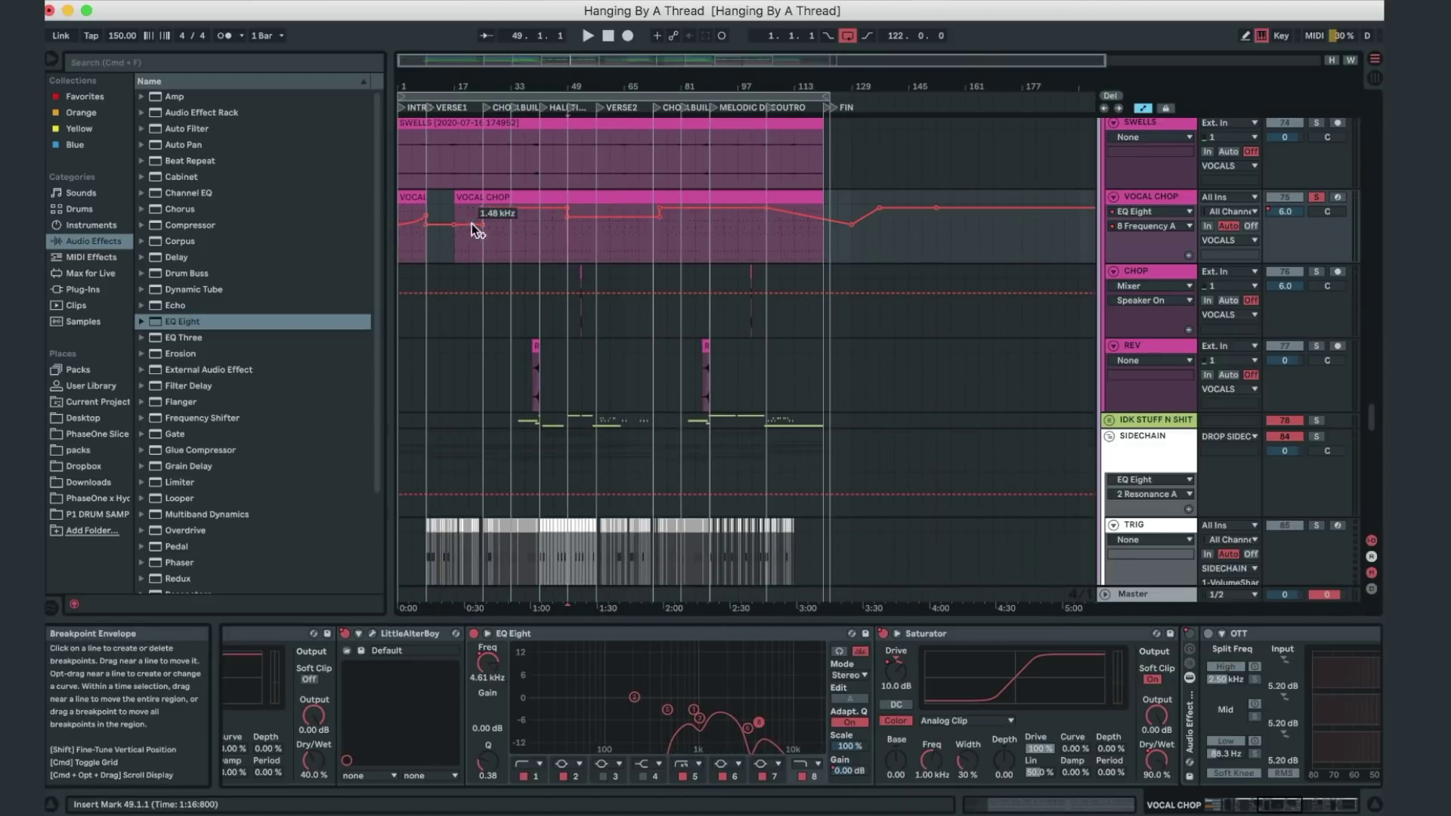
click(451, 240)
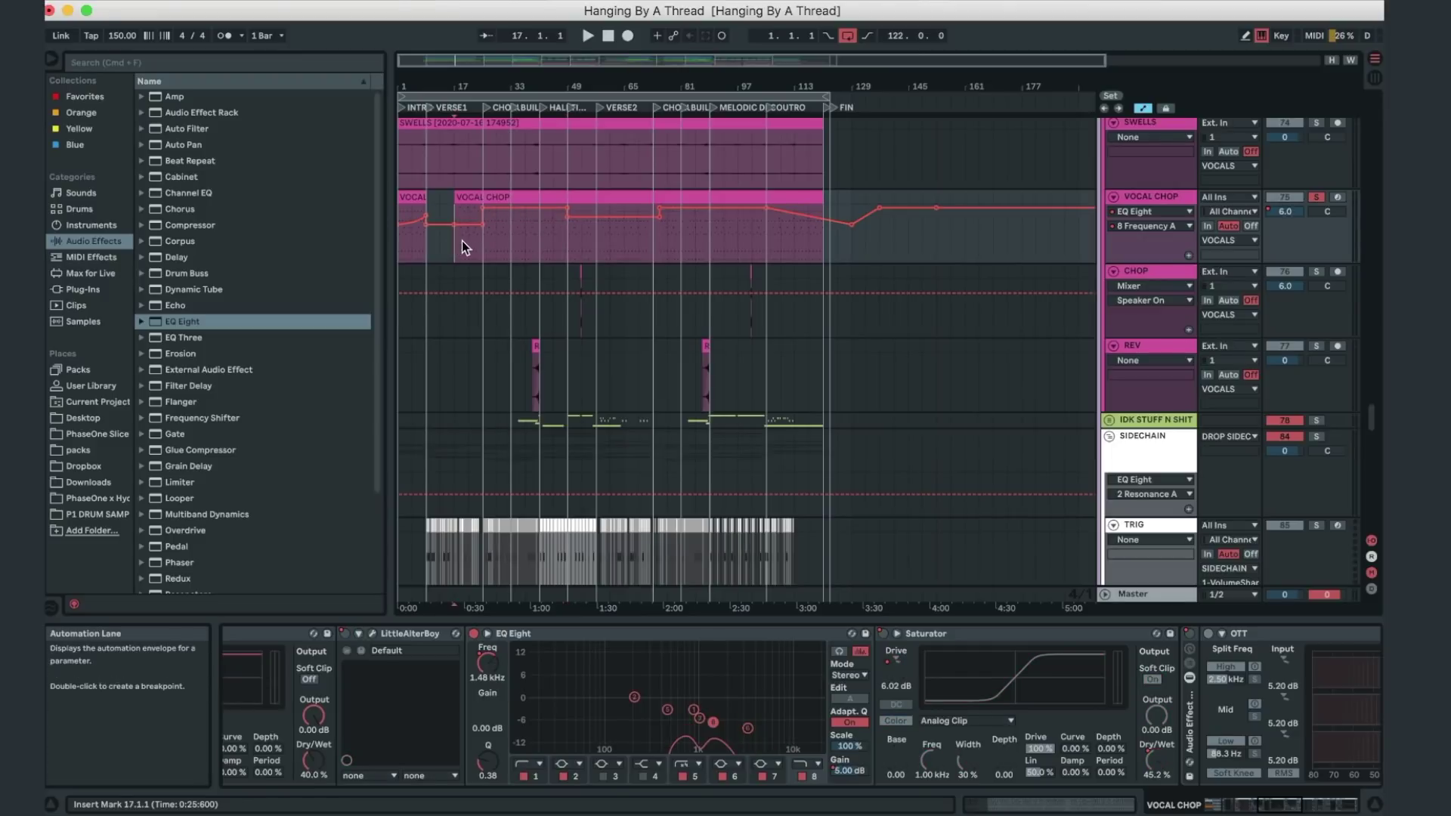
key(space)
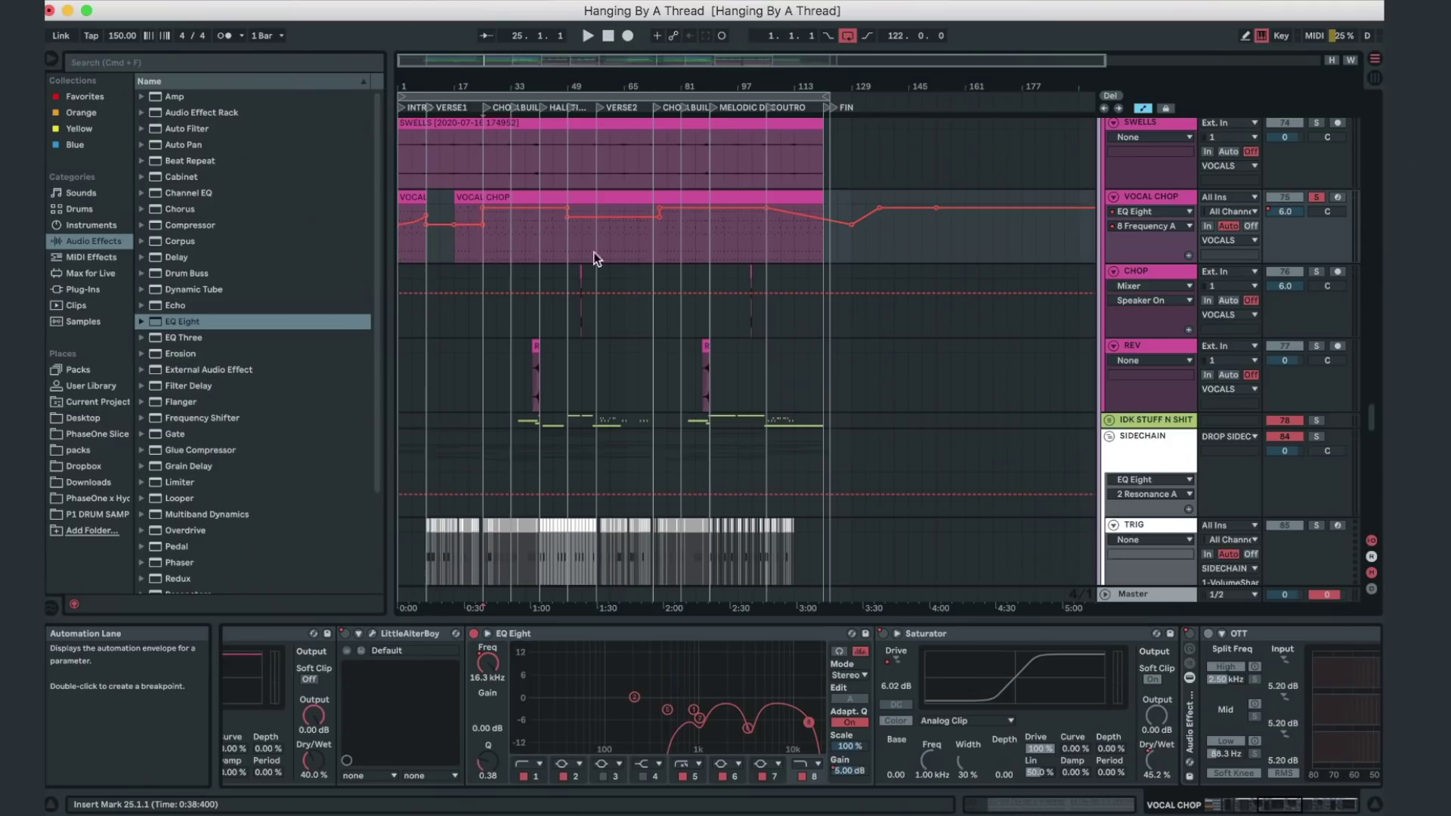
- Select the intro's VOCAL CHOP clip, spanning bars 1 to 9
scroll(631, 240, down, 1)
scroll(632, 240, up, 1)
drag(459, 84, 457, 112)
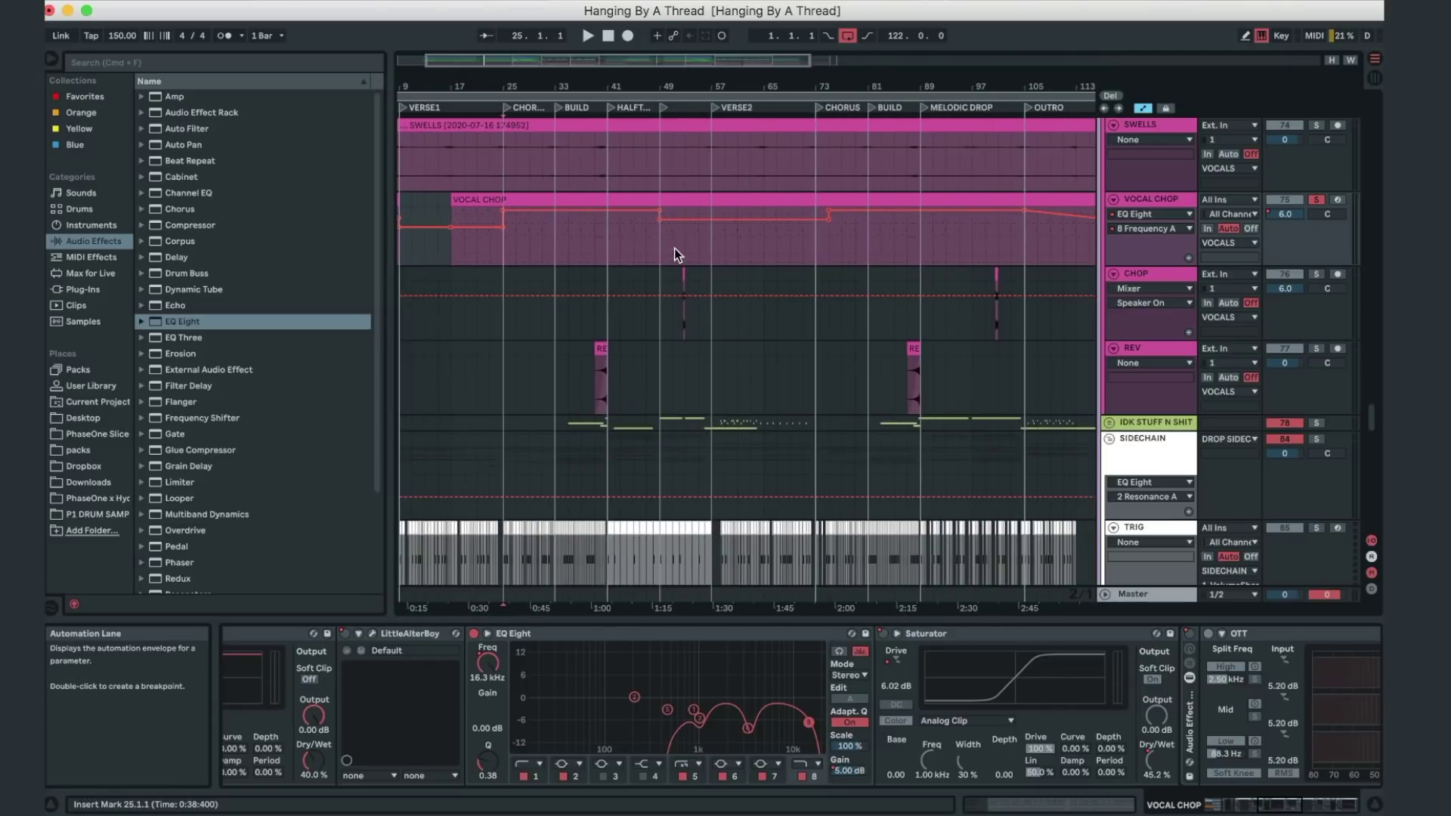
scroll(674, 247, left, 3)
click(440, 188)
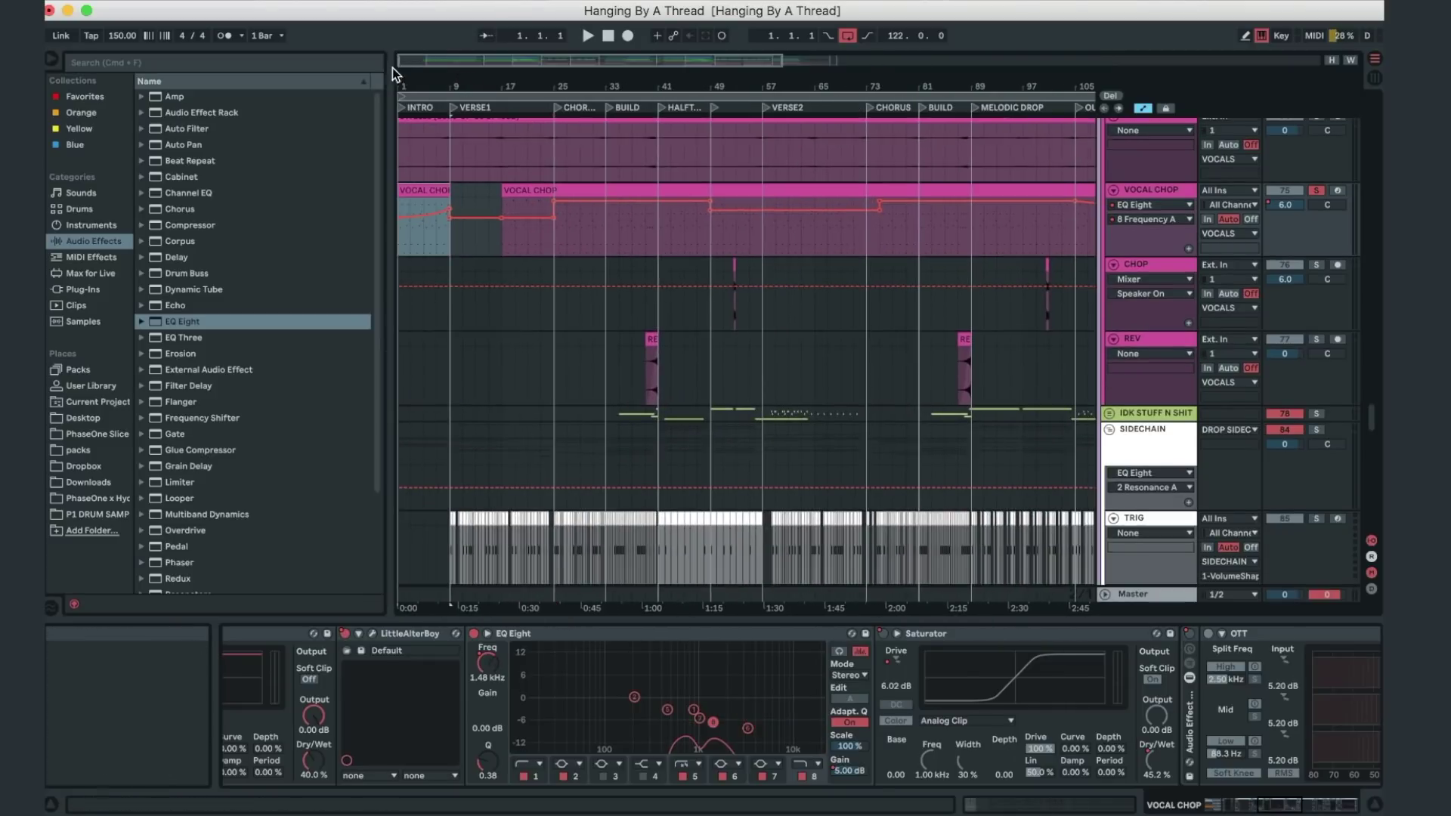
drag(399, 79, 398, 84)
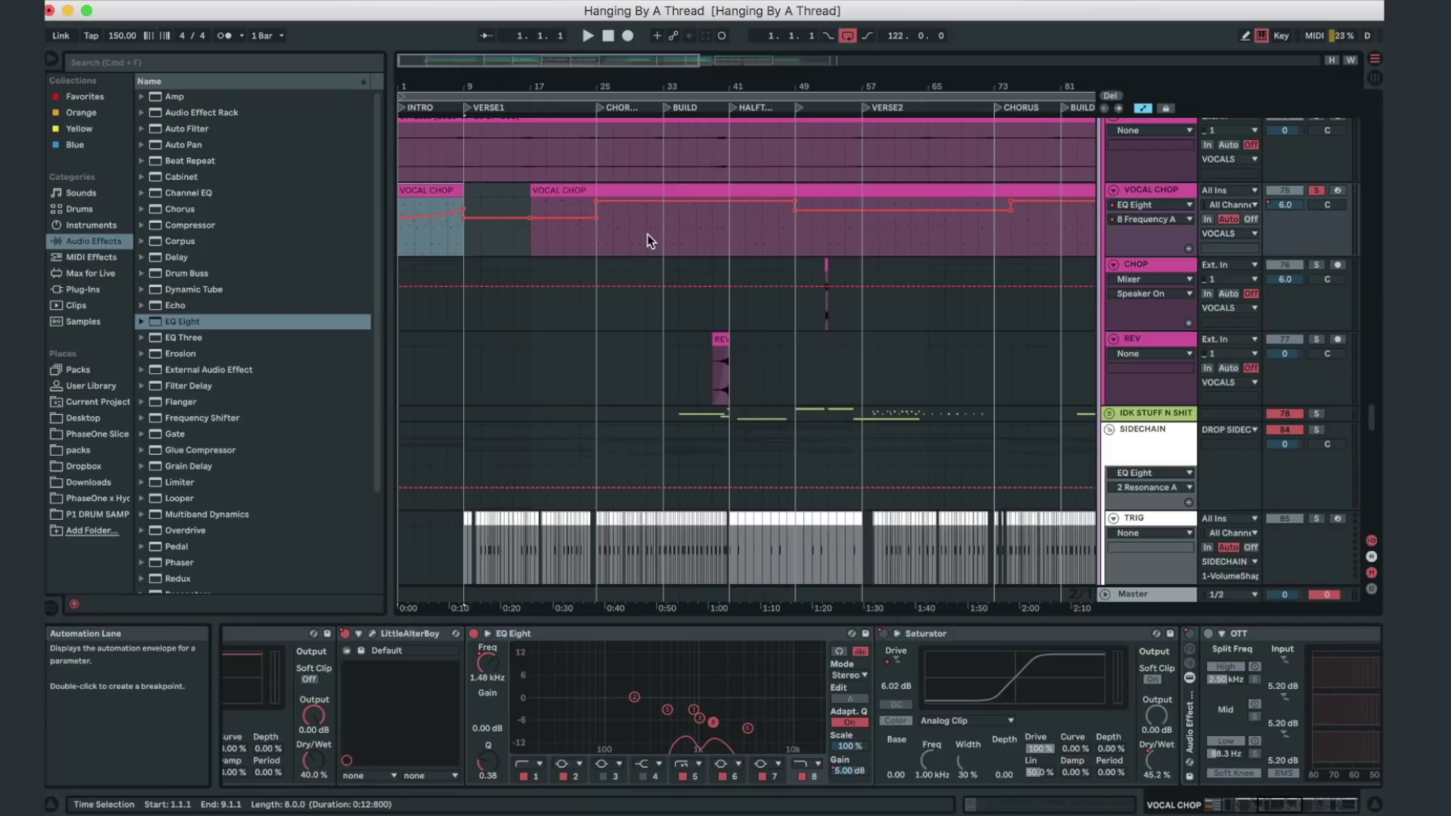
- Zoom in on the start of CHORUS1 at bar 25 and look through the FX, vocal, drum and guitar tracks
scroll(647, 236, up, 2)
scroll(647, 236, up, 10)
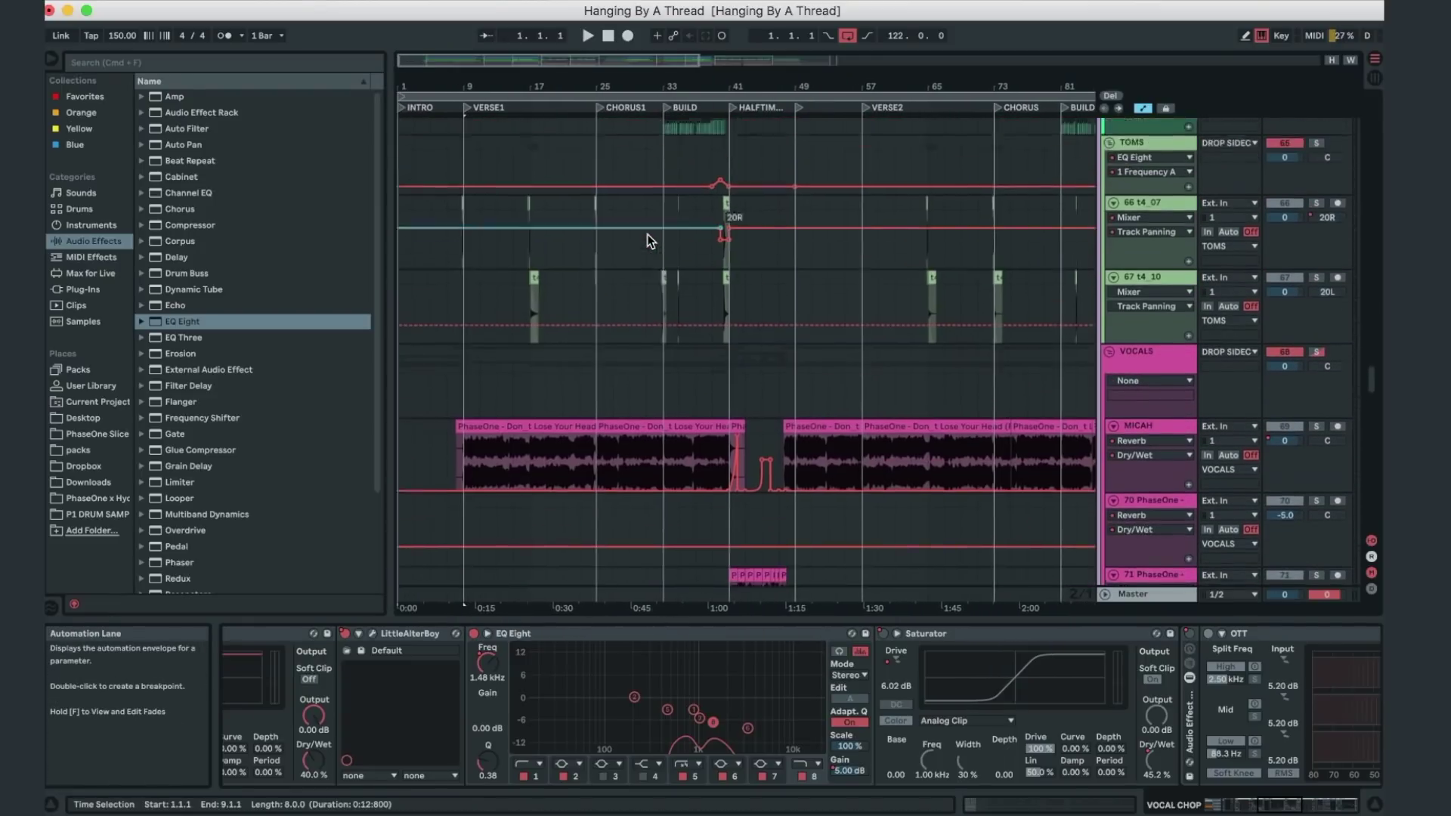
scroll(647, 235, up, 8)
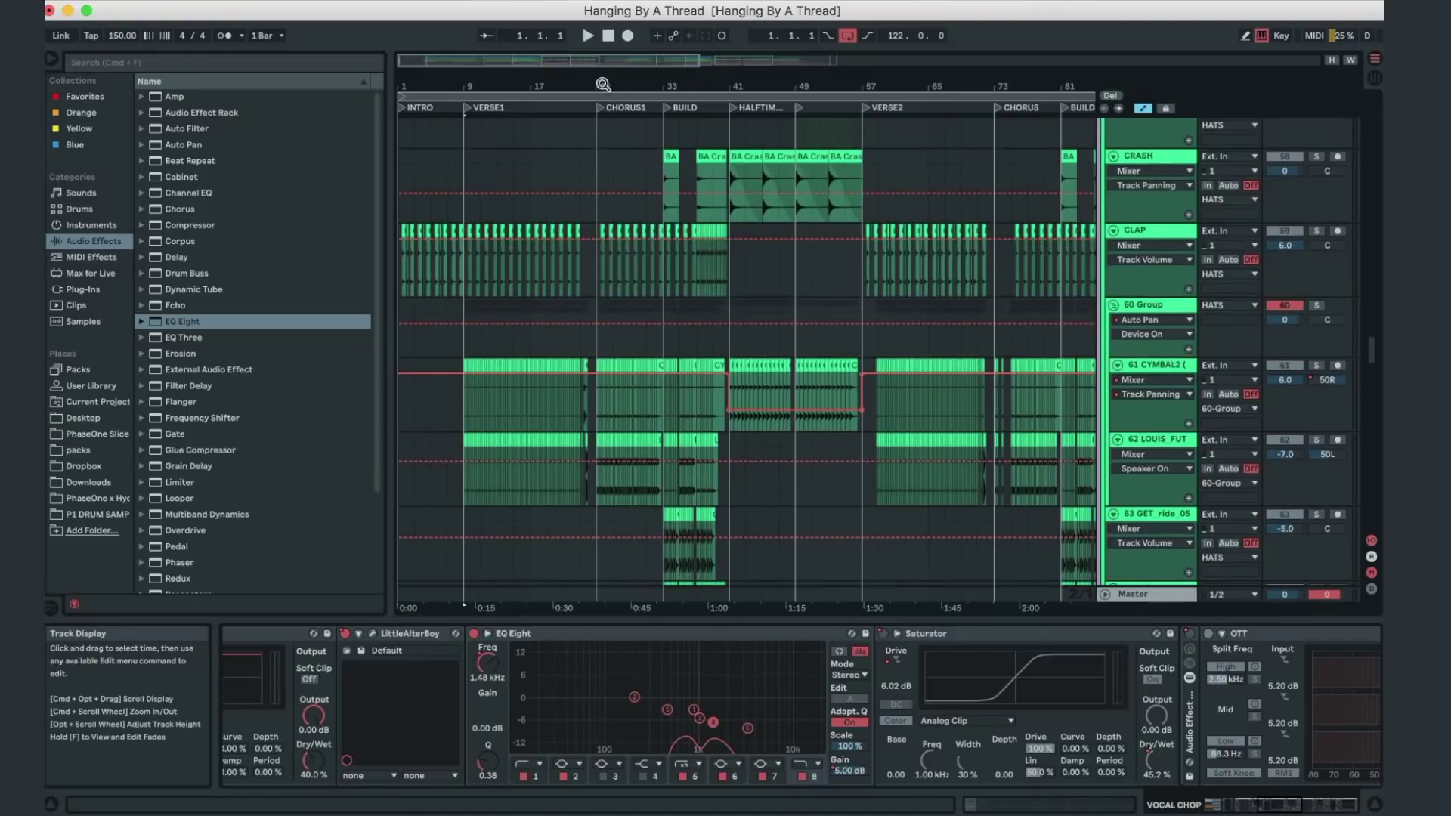
drag(602, 81, 603, 93)
scroll(632, 308, down, 3)
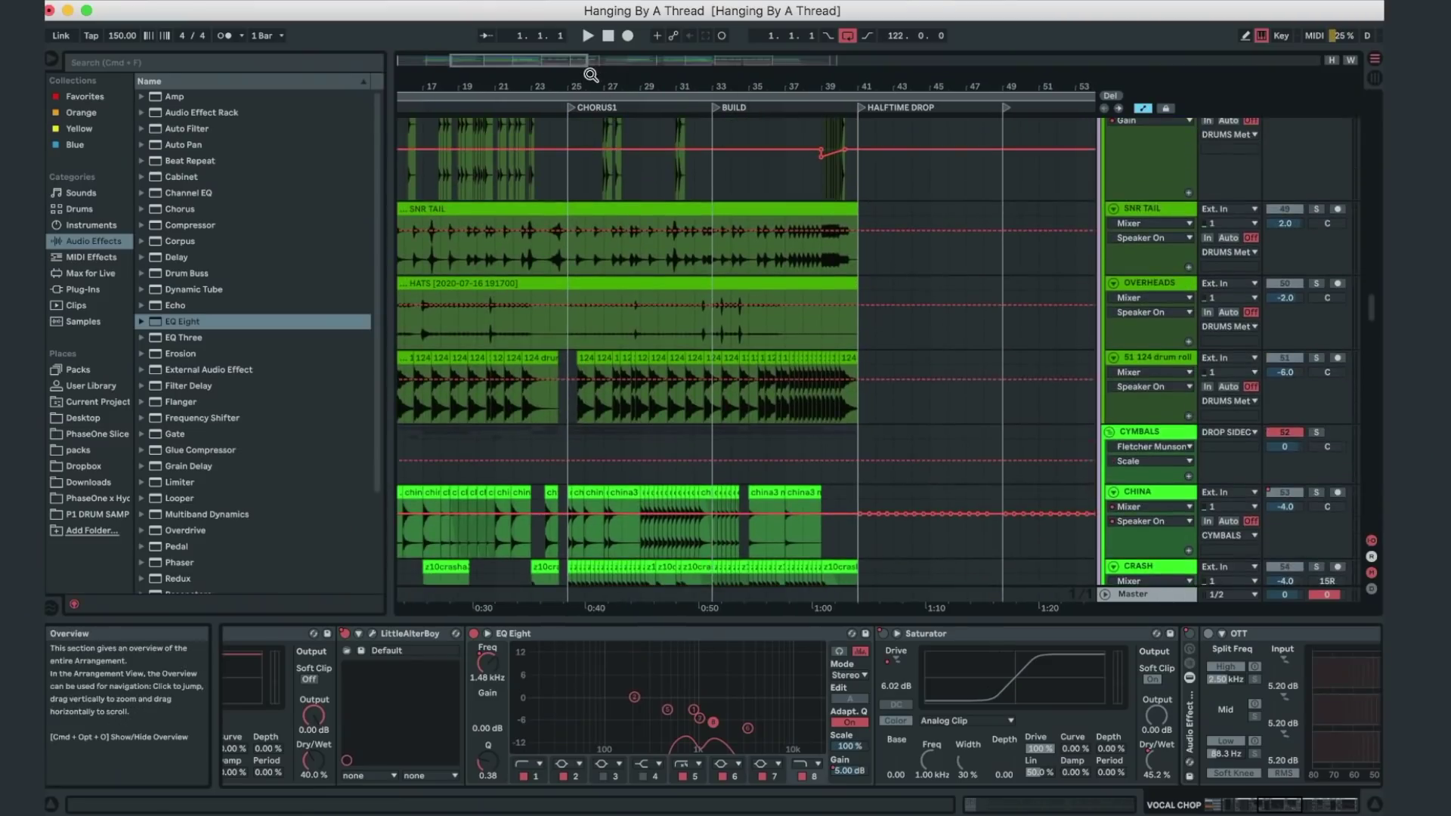
scroll(568, 281, up, 3)
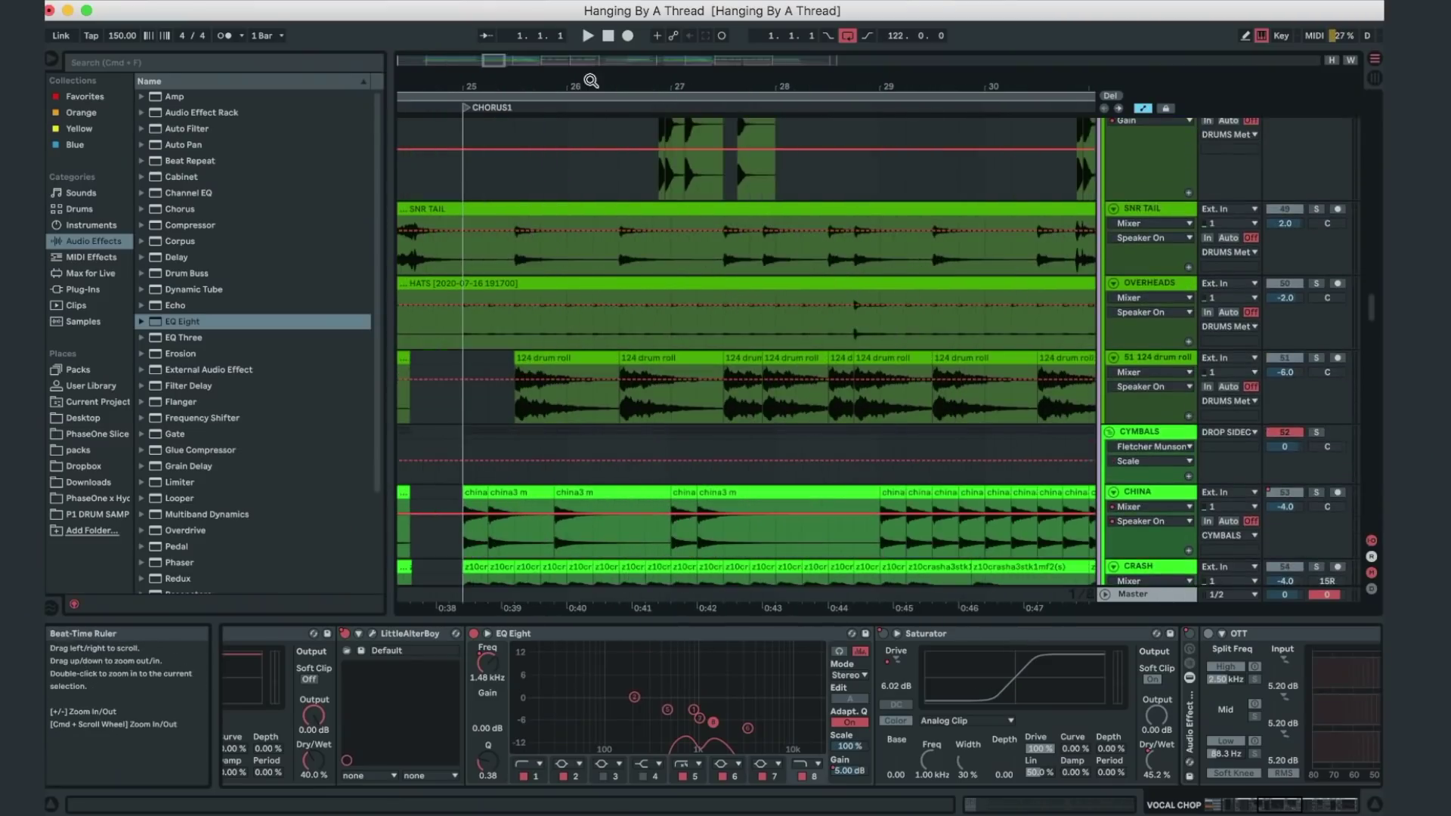
scroll(570, 283, down, 15)
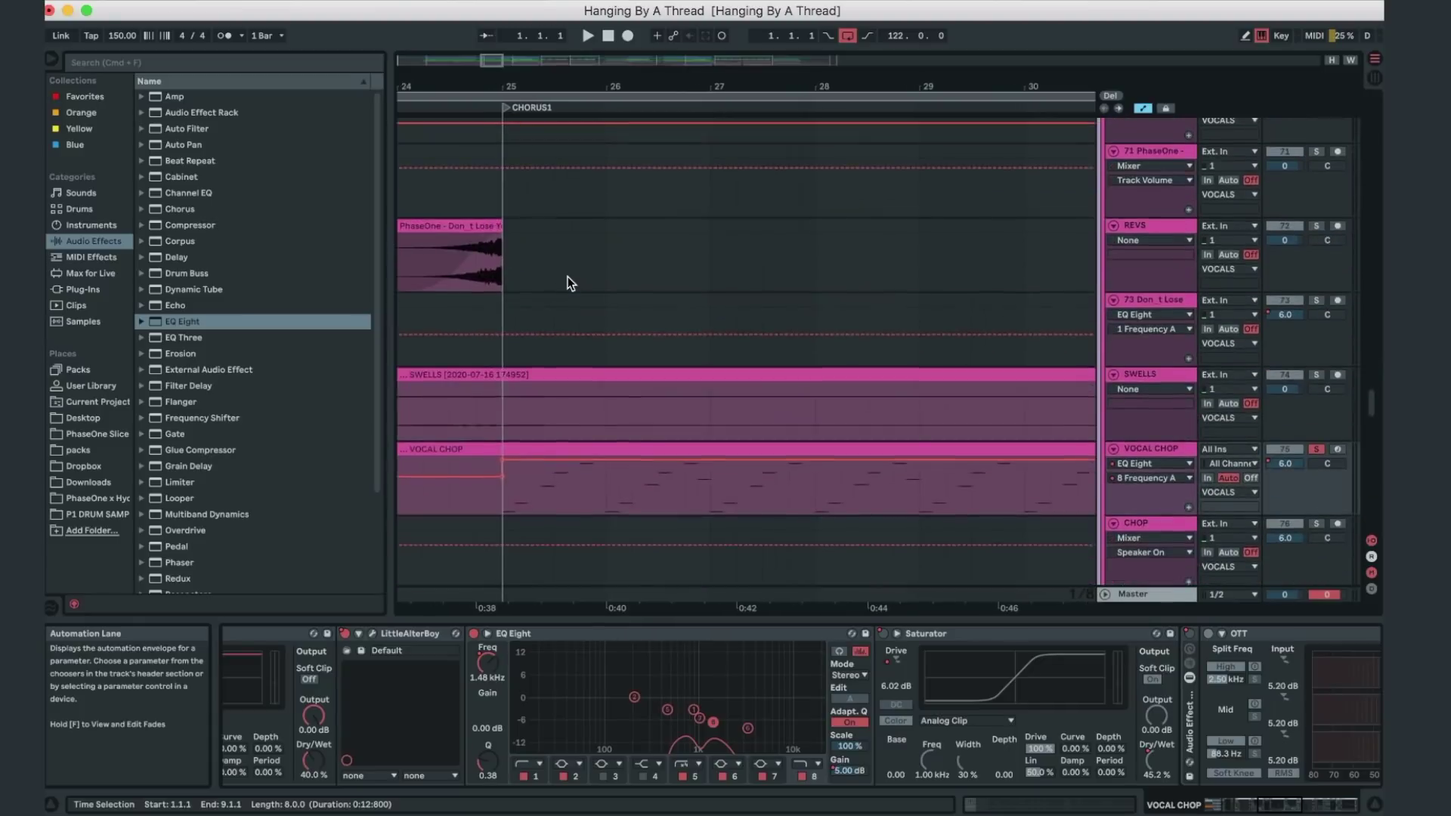
scroll(570, 284, down, 10)
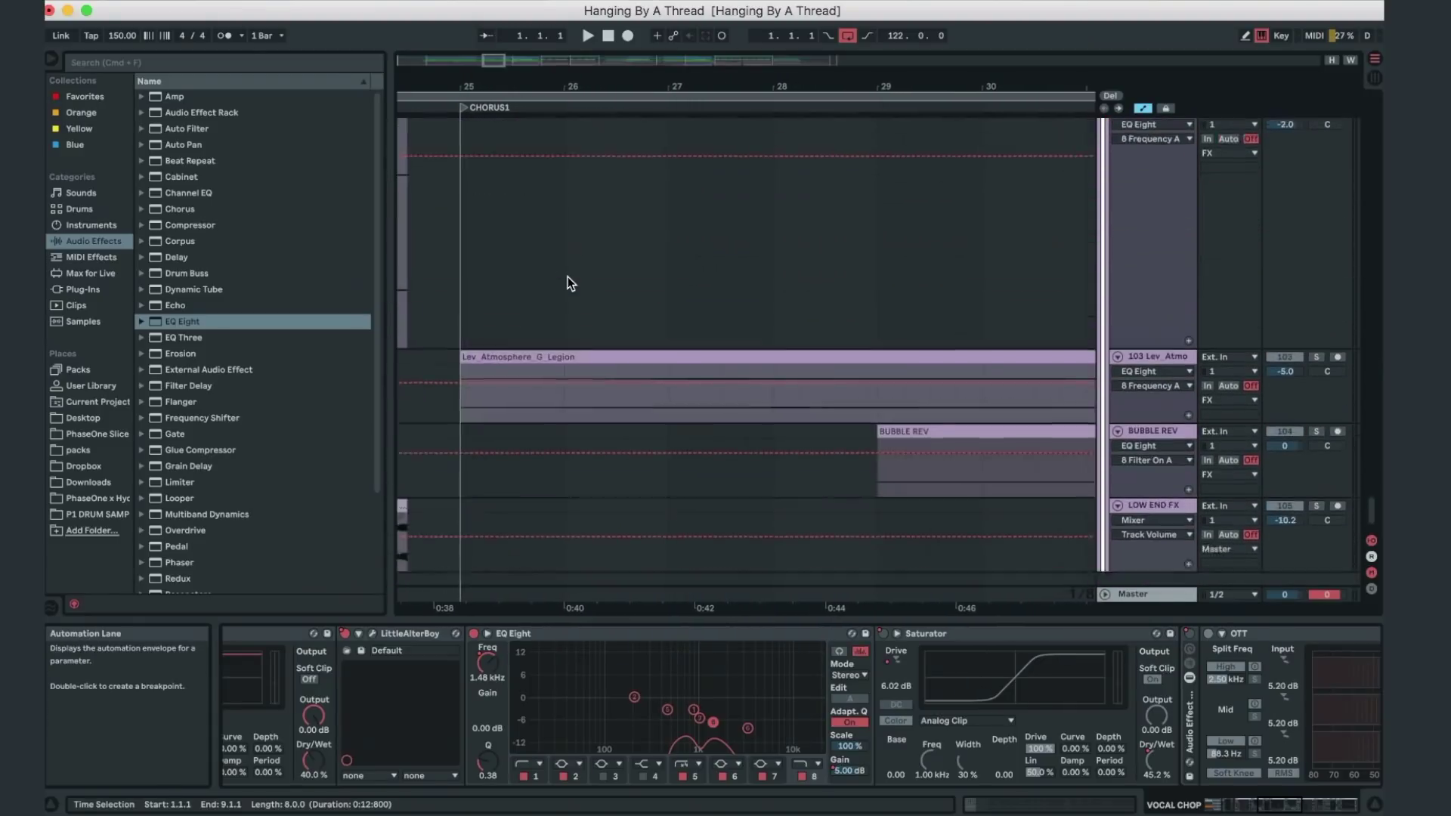
scroll(569, 283, up, 10)
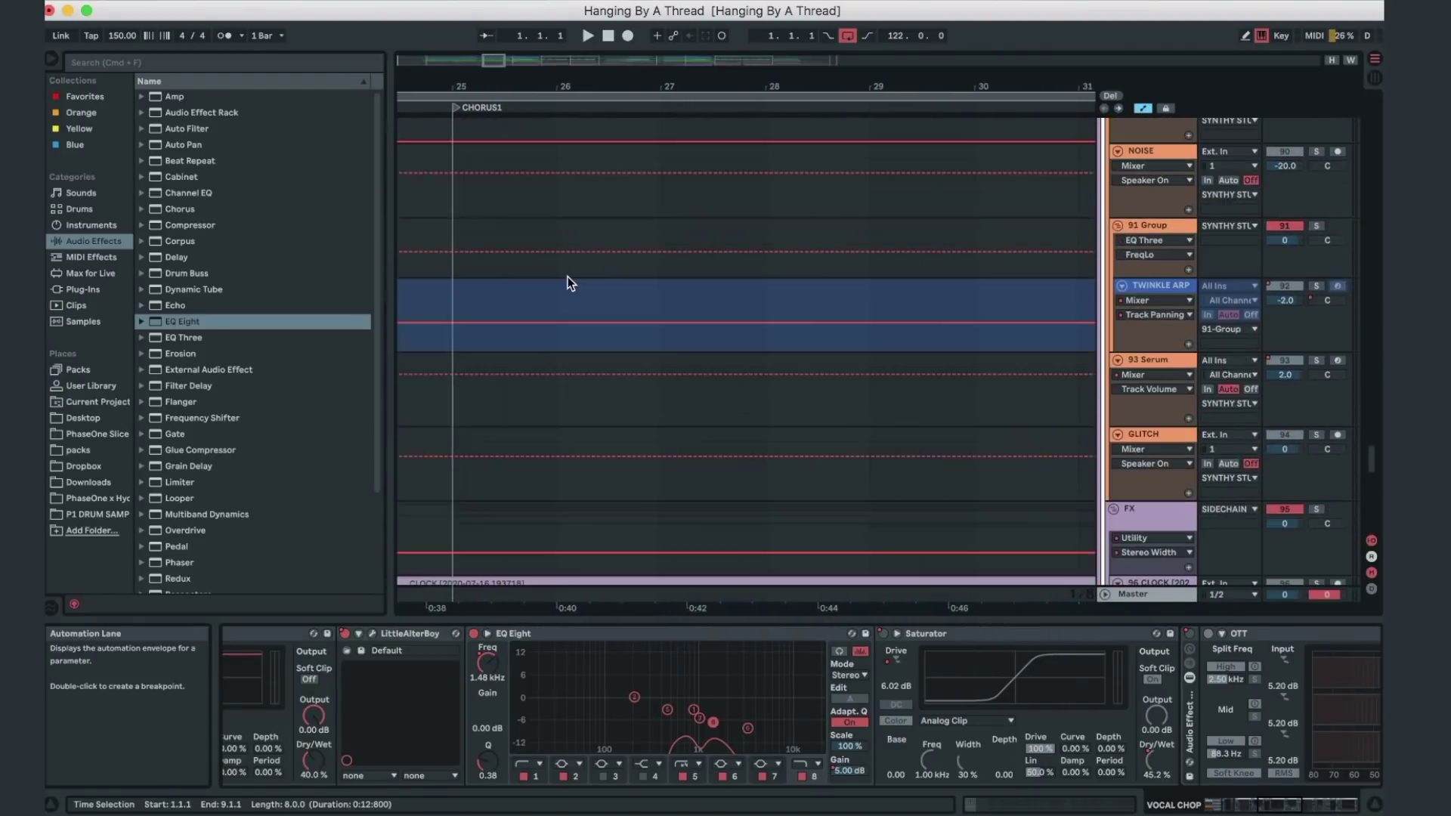
scroll(569, 283, up, 8)
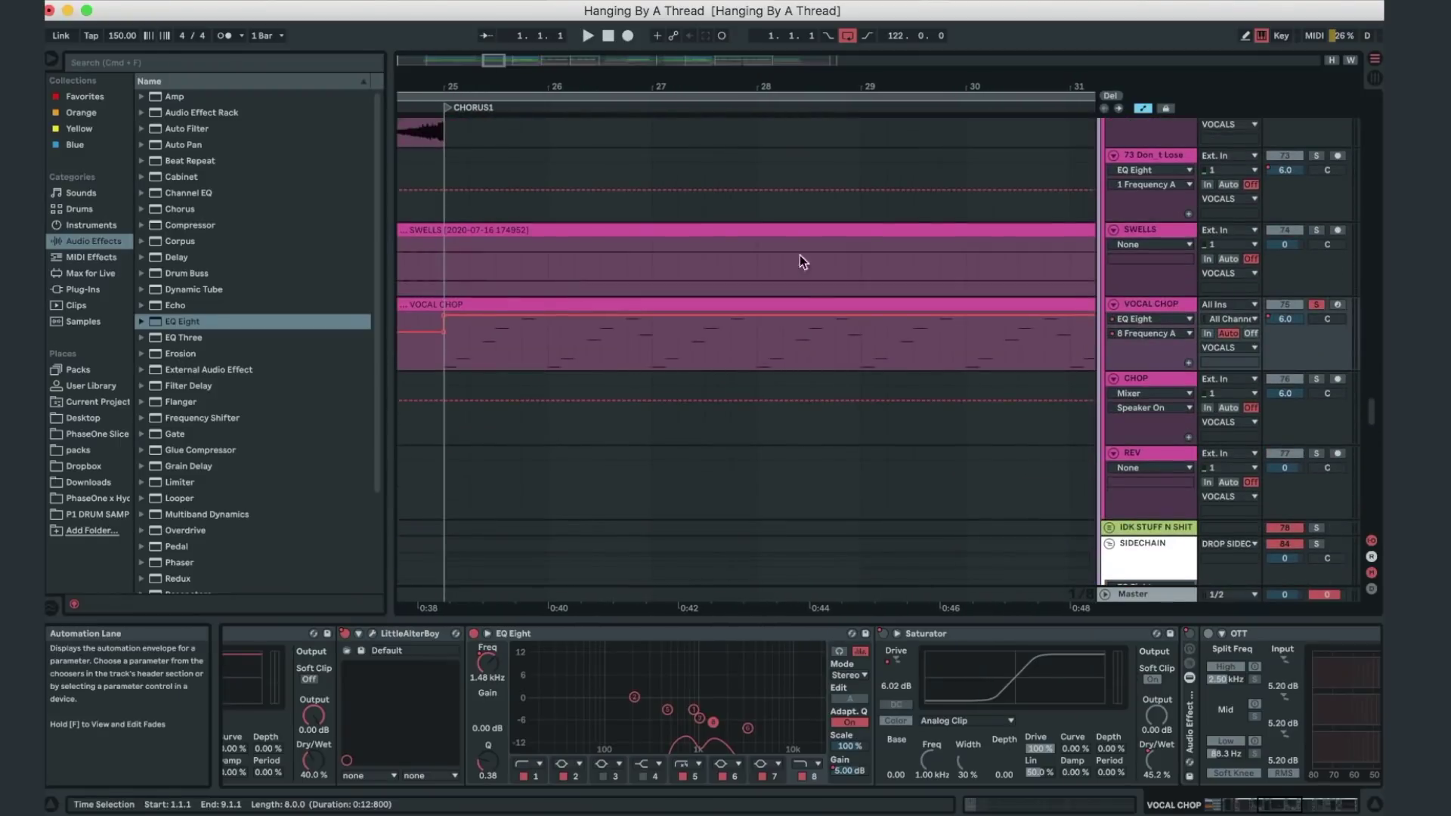
scroll(730, 270, up, 10)
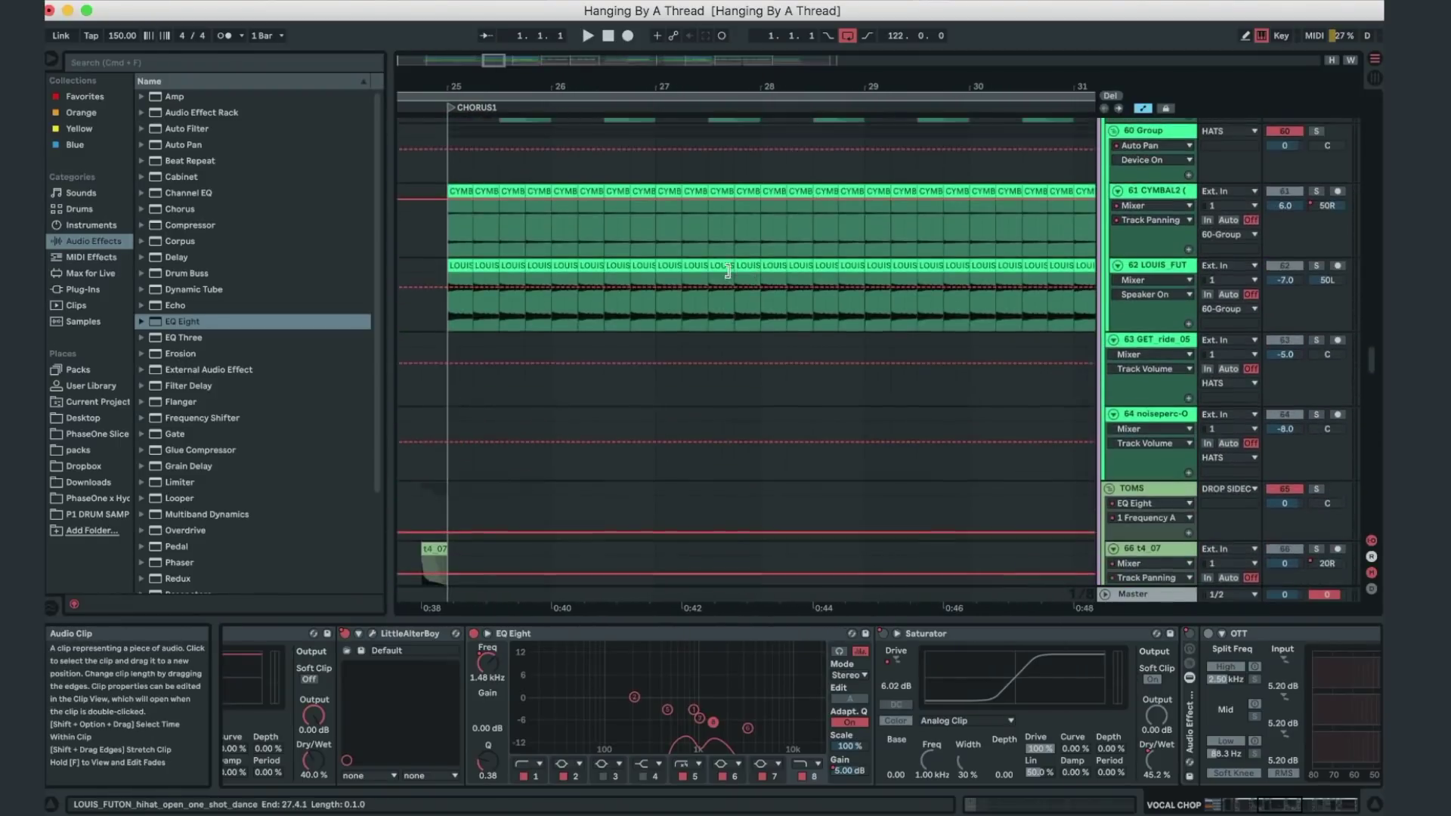
scroll(728, 270, up, 10)
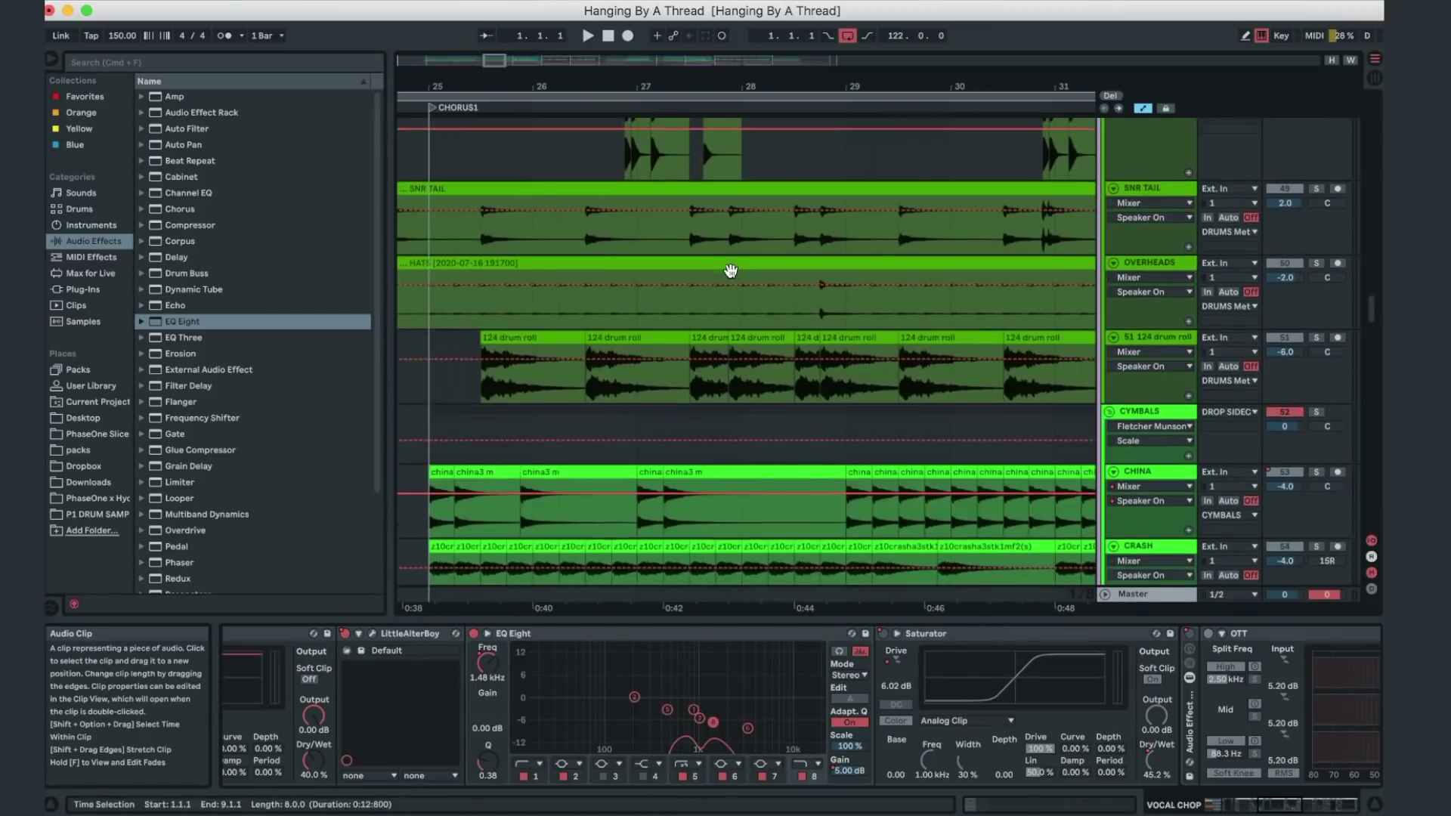
scroll(730, 270, up, 10)
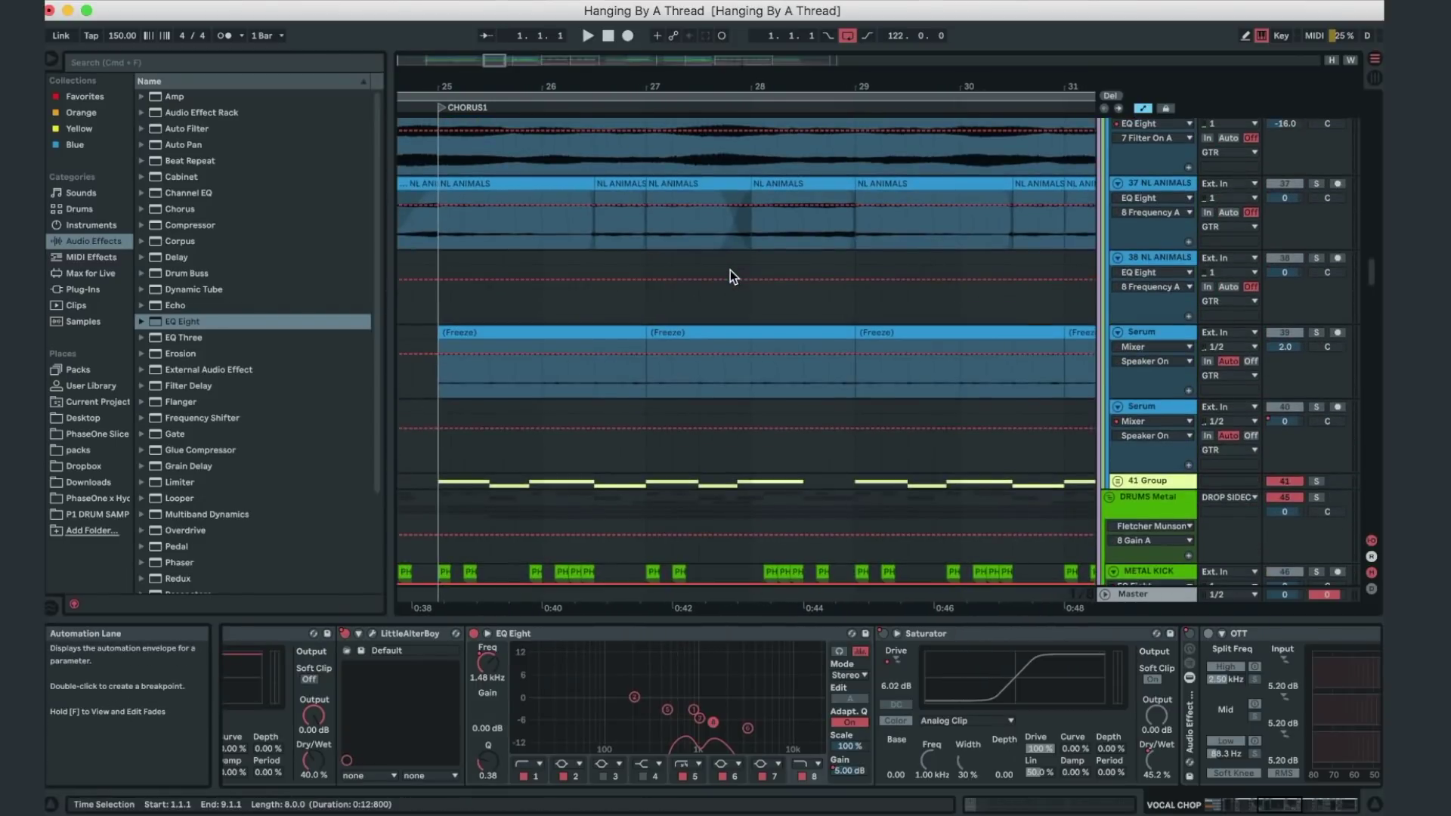
scroll(730, 270, up, 10)
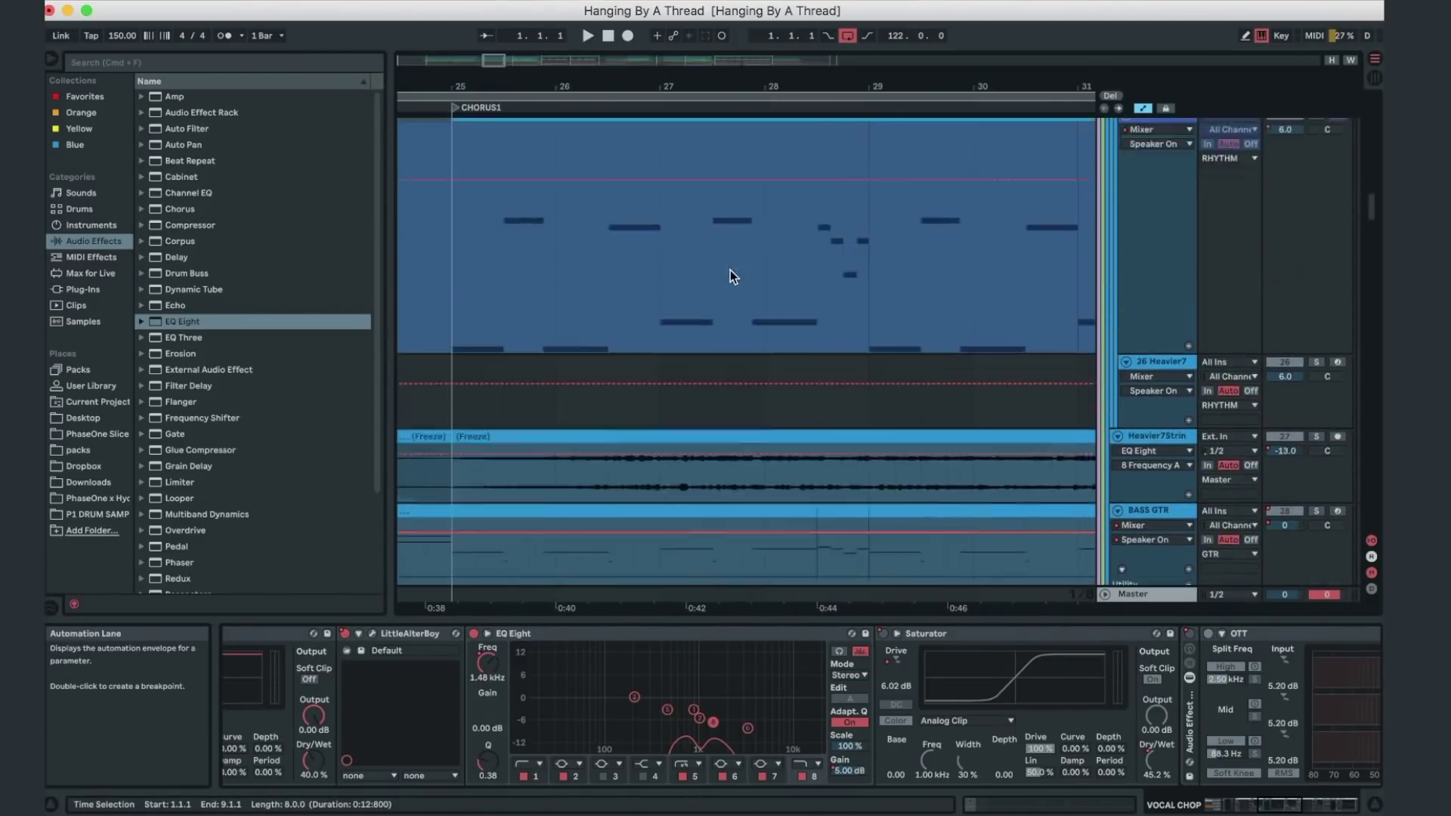
- Select the HEAVY clip of the 22 Group from bar 25 to 29, audition it soloed, and unsolo the track
scroll(730, 270, up, 5)
click(496, 233)
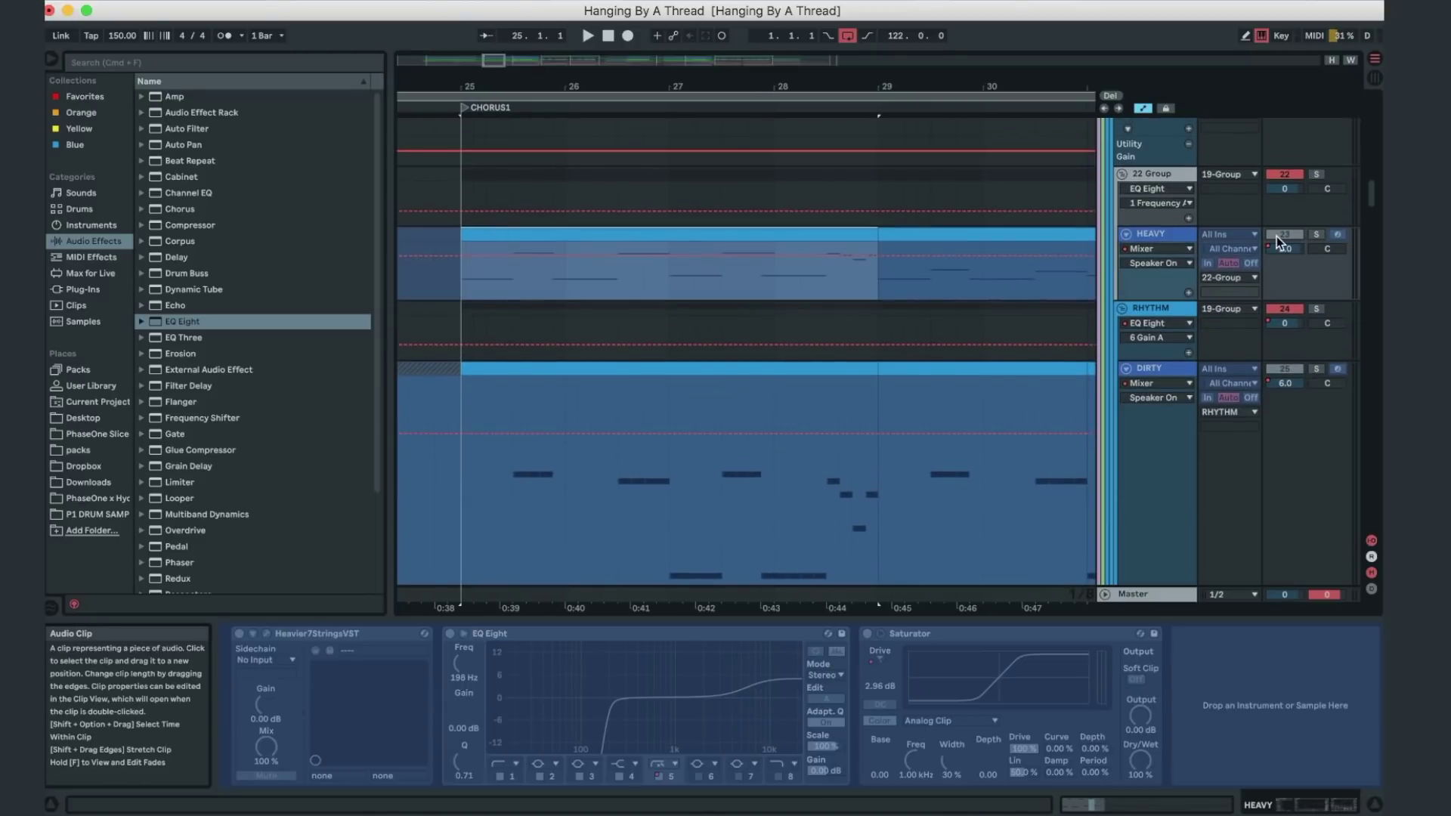
click(1309, 235)
key(space)
key(space)
click(1310, 234)
- Select the lower HEAVY guitar clip under the 19 Group at the BUILD, bars 33 to 35, and play it soloed
scroll(1308, 230, up, 10)
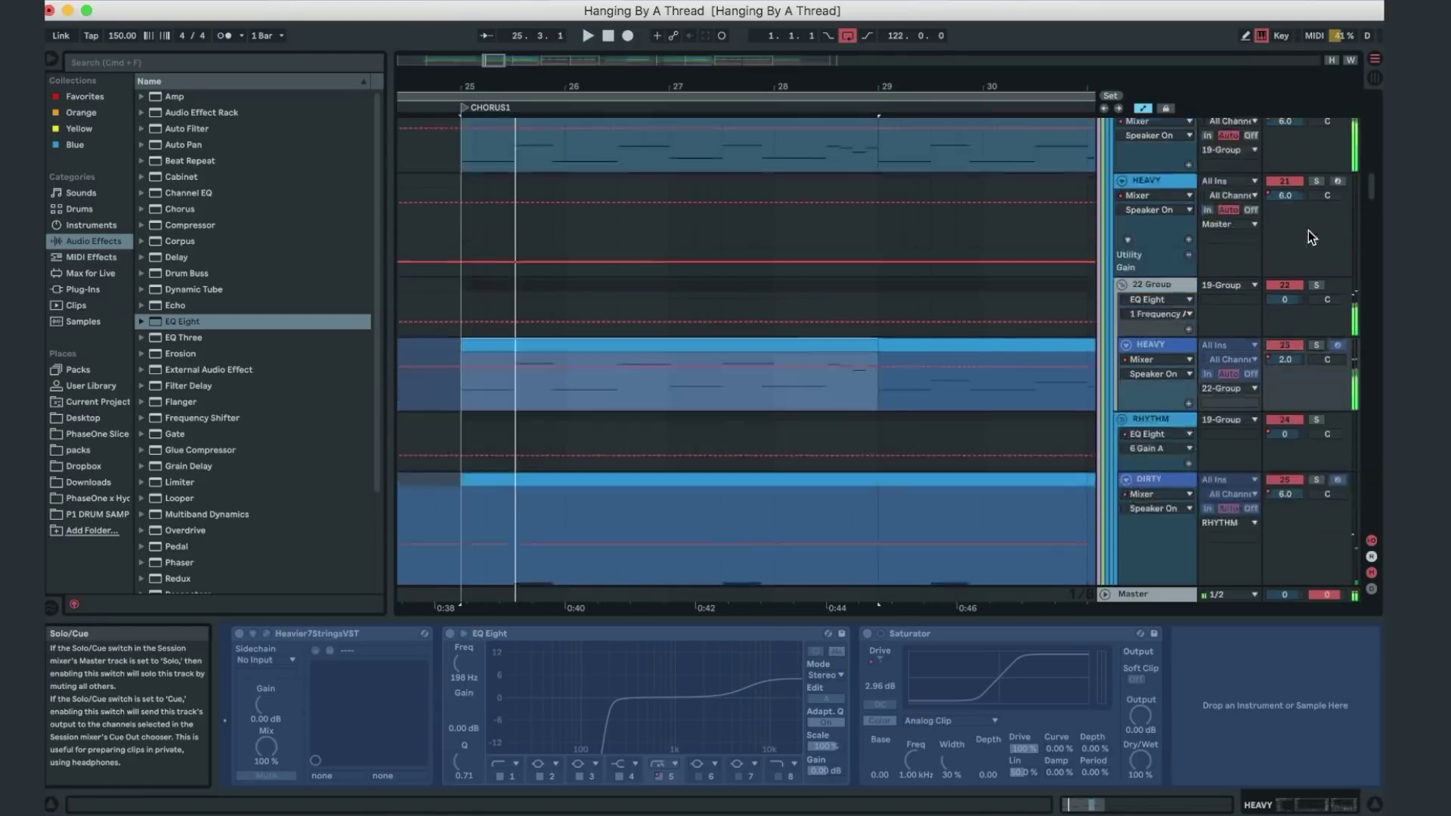
scroll(902, 251, right, 8)
scroll(896, 240, right, 4)
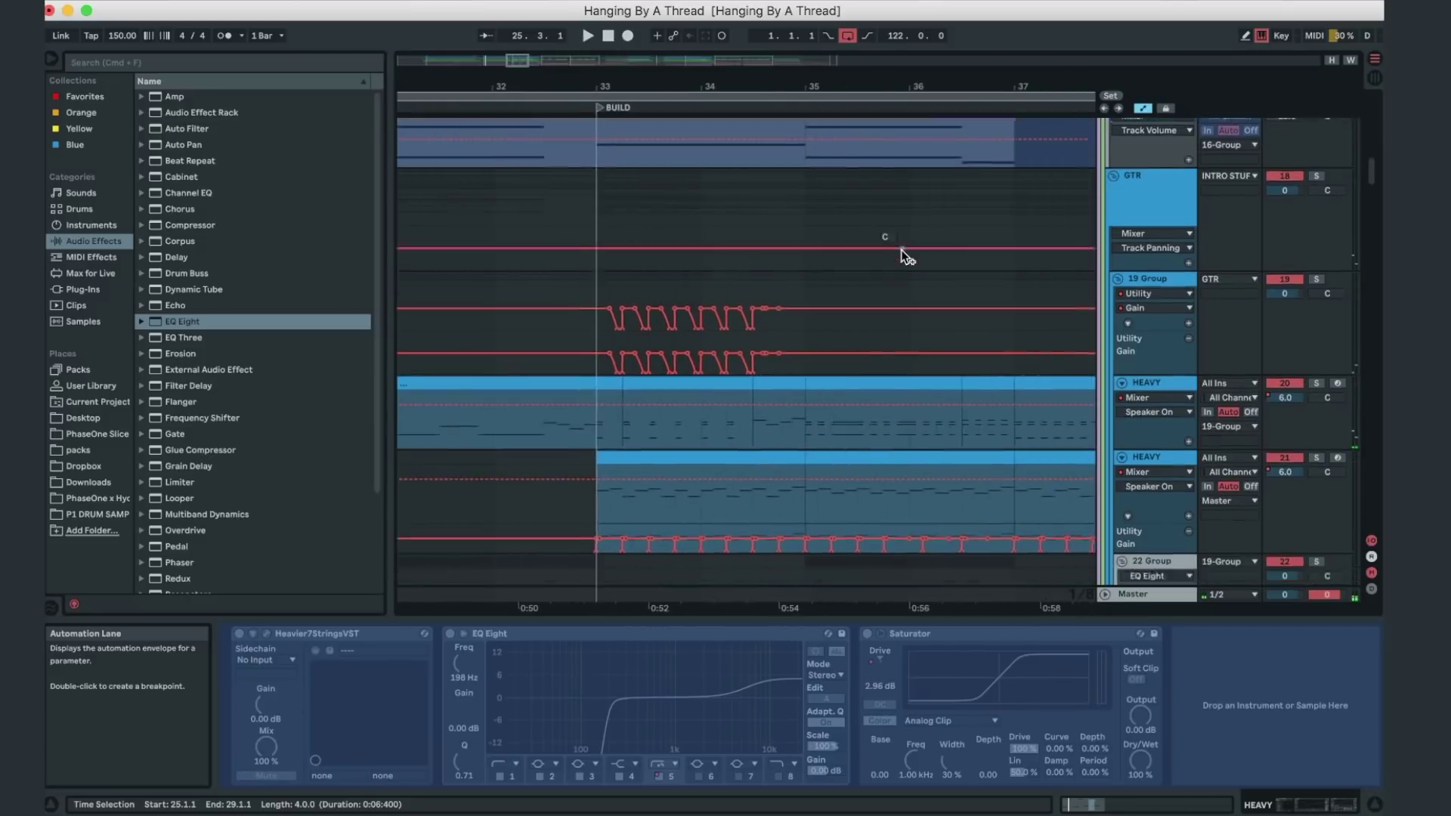
scroll(589, 315, down, 5)
click(606, 318)
click(1216, 263)
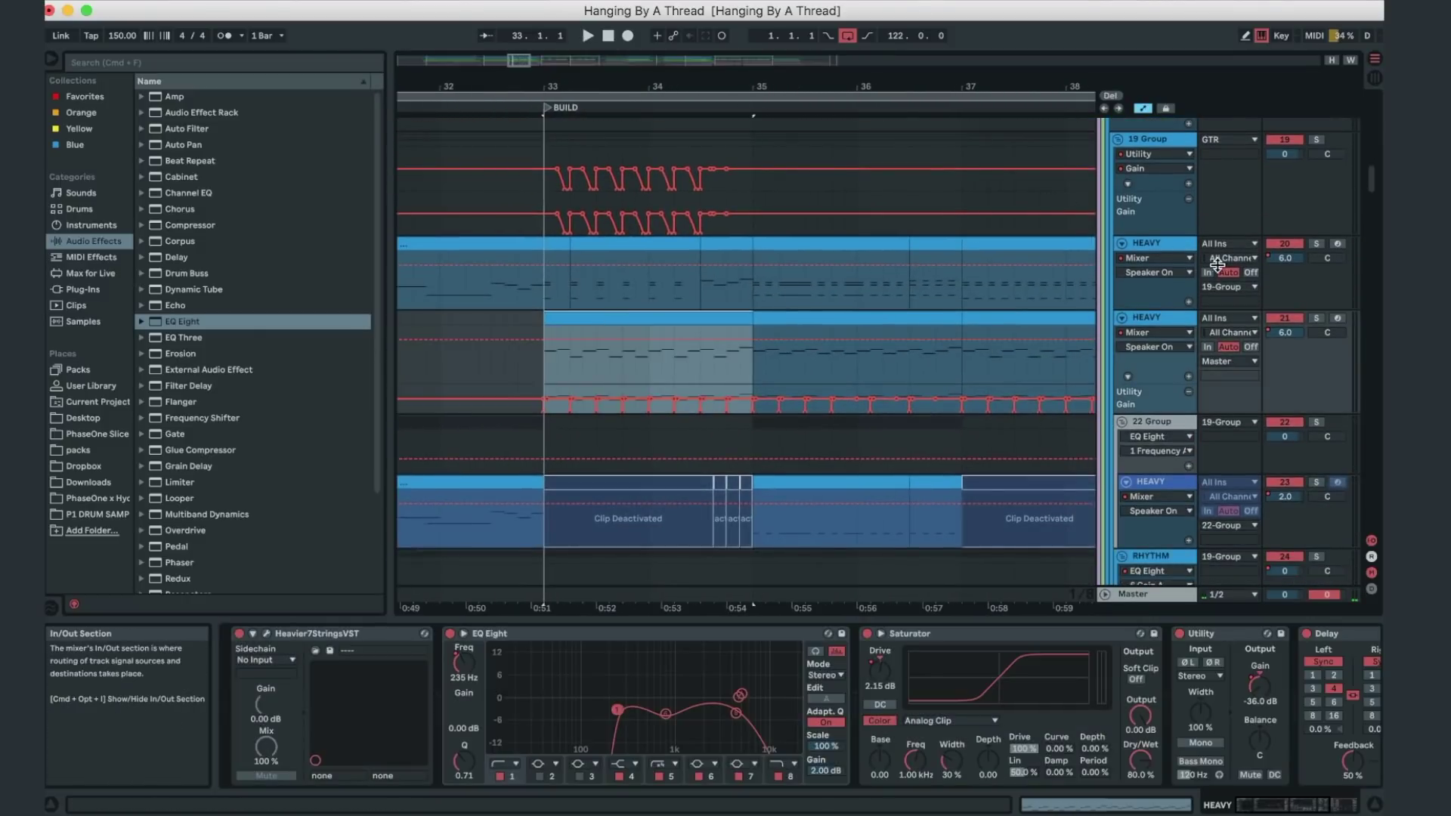
click(1313, 319)
key(space)
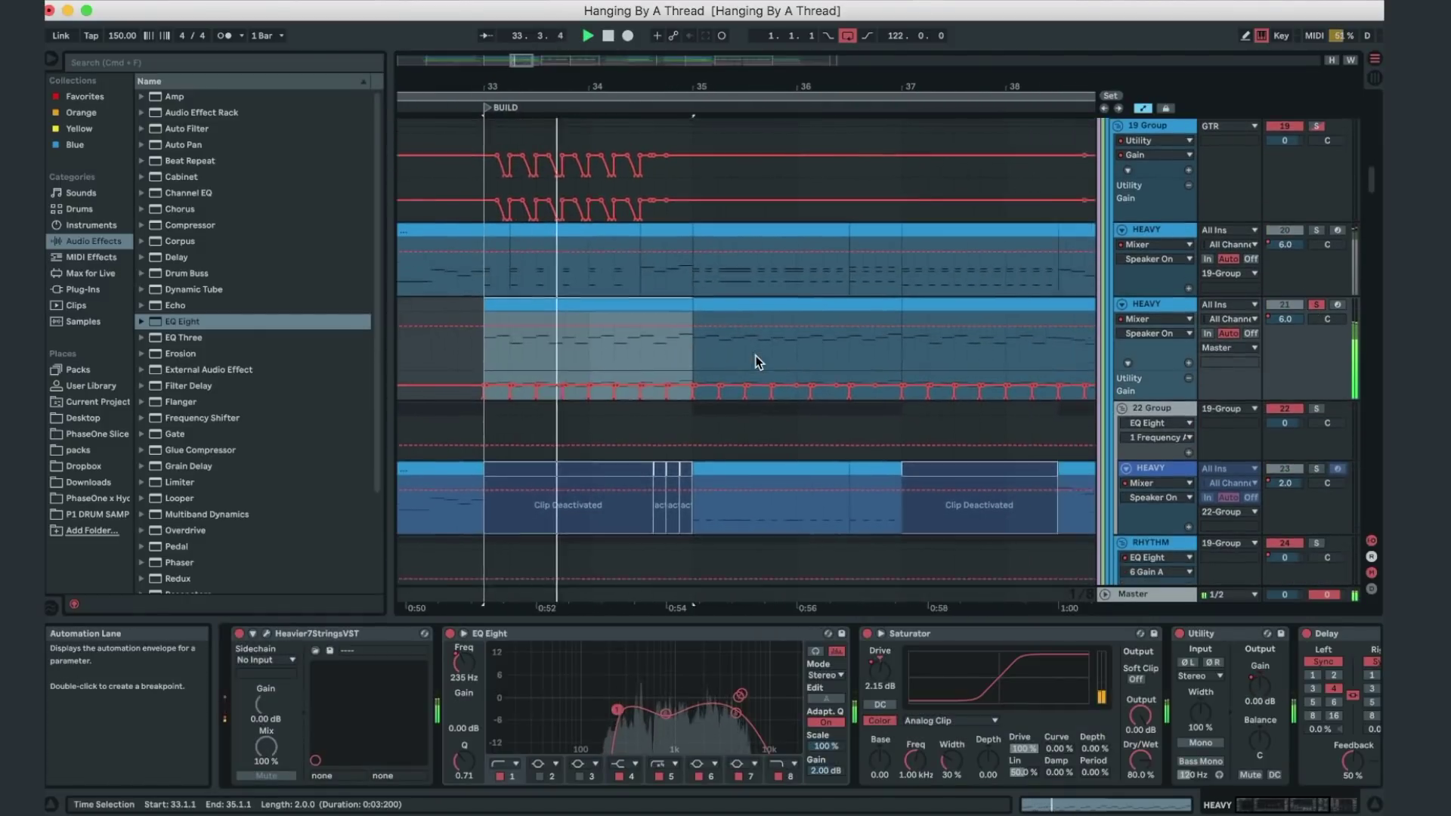
drag(586, 86, 582, 38)
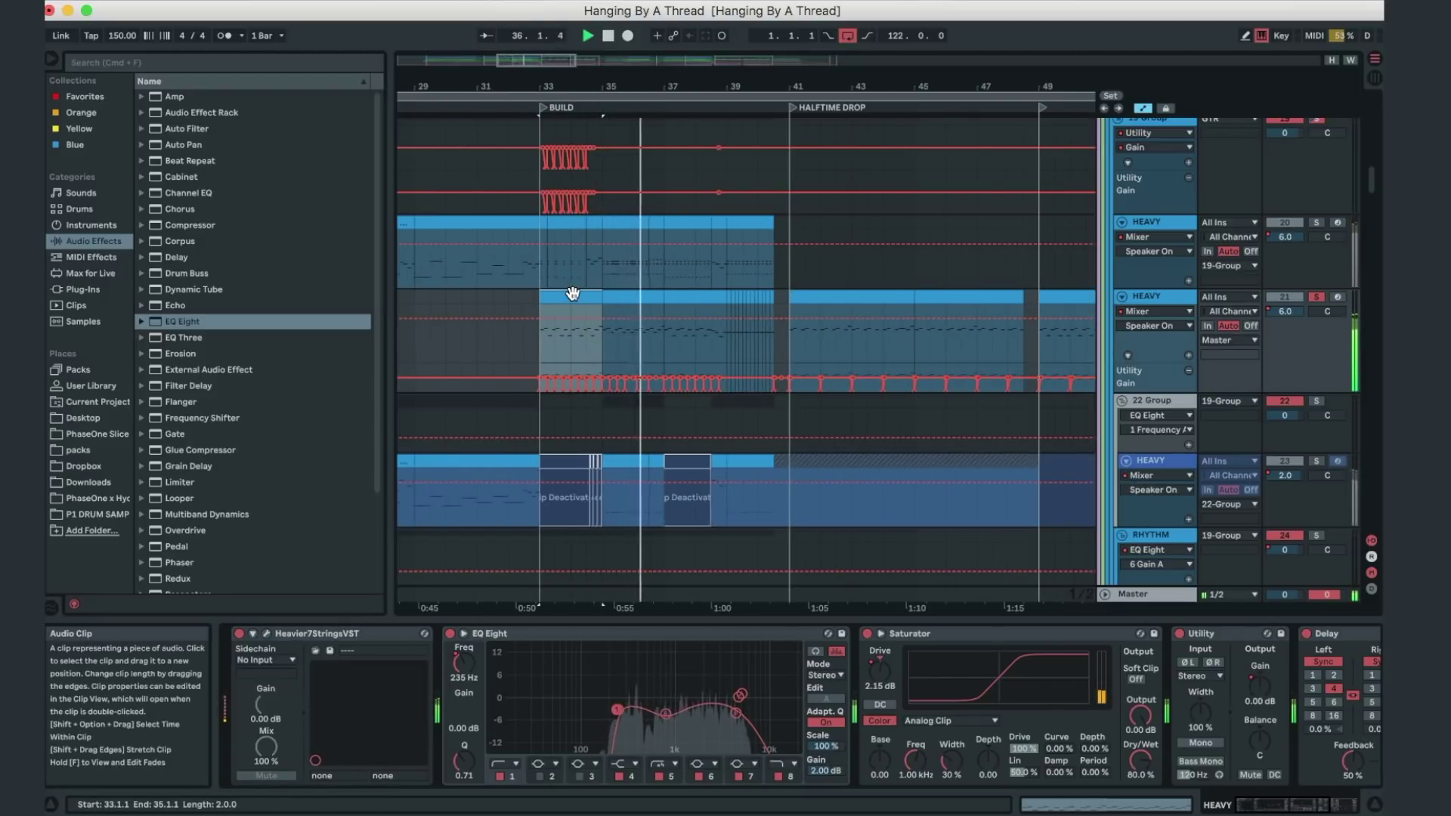
- Solo the VOCAL CHOP track together with the HEAVY guitar and briefly play both from bar 35 in the BUILD
scroll(1337, 314, down, 10)
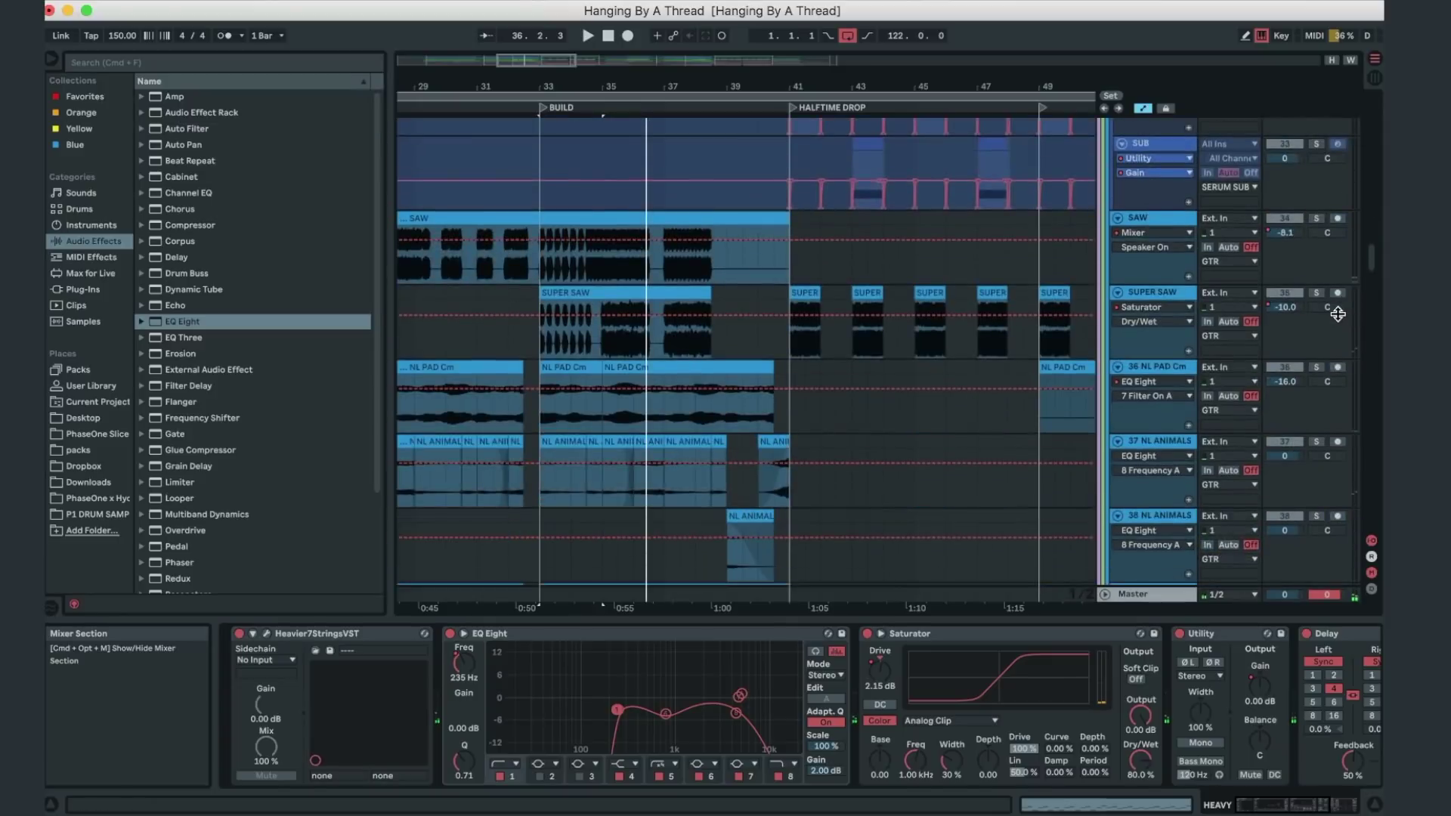
scroll(1337, 314, down, 15)
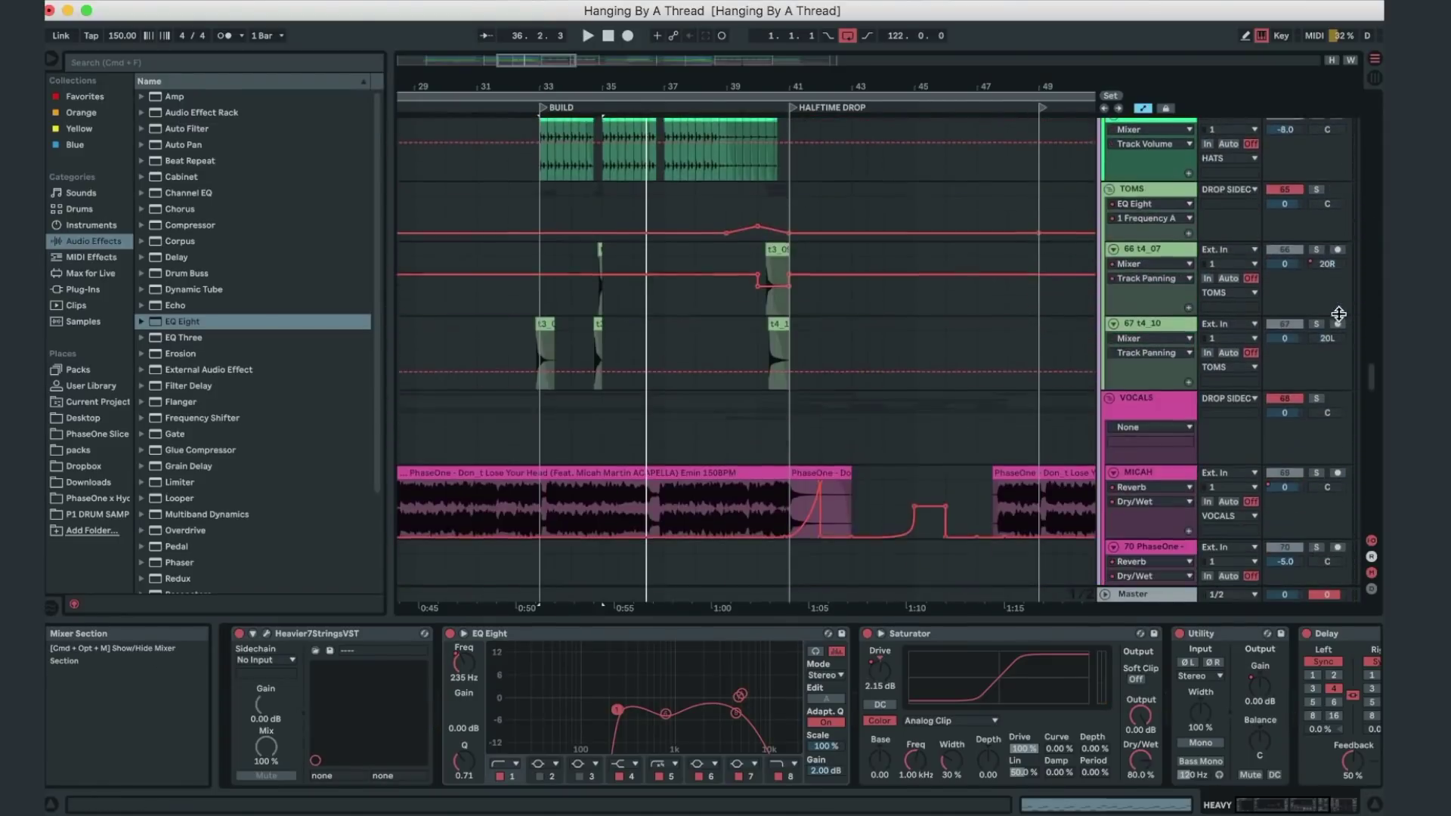
scroll(1338, 313, down, 10)
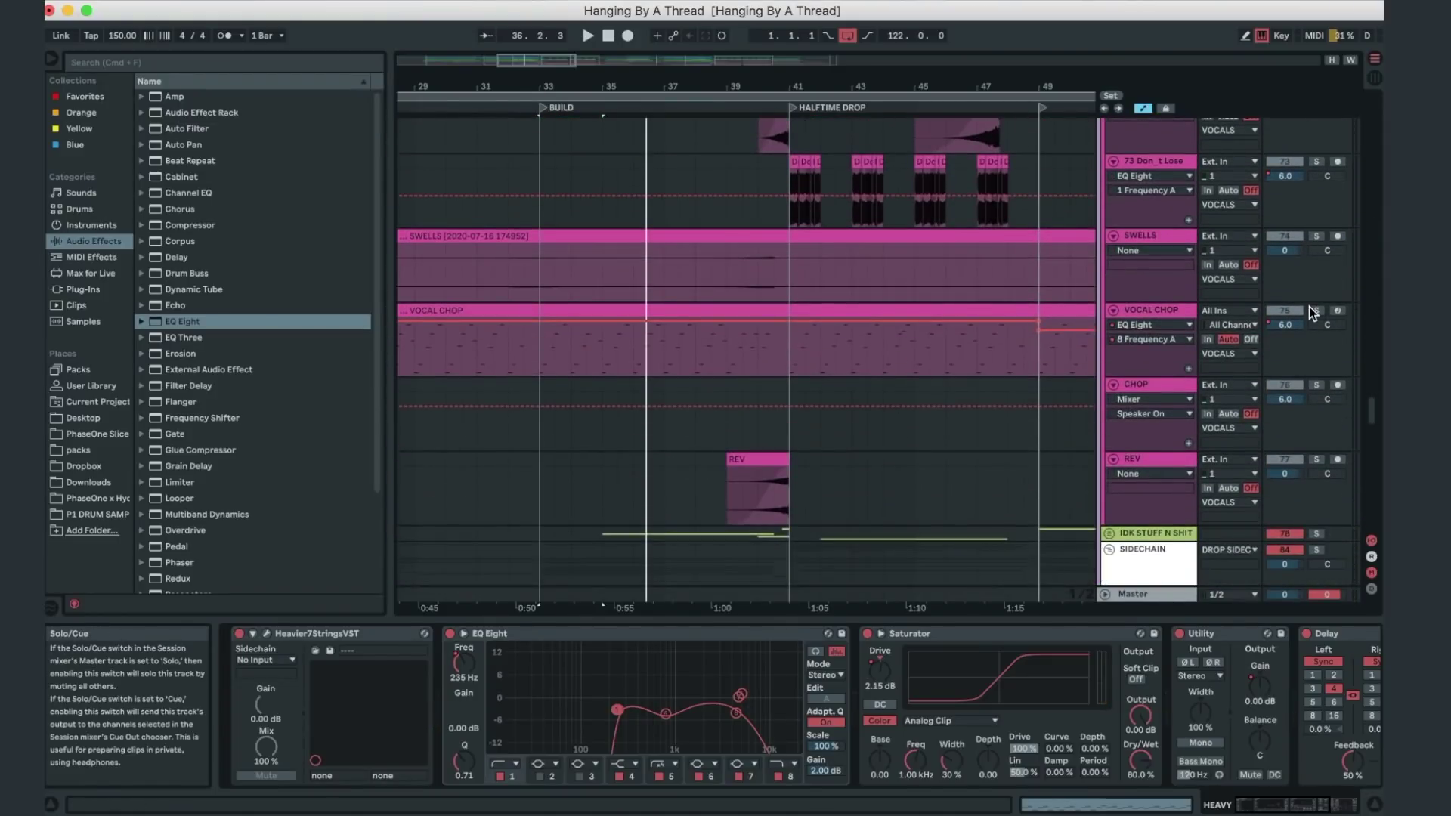
click(1310, 308)
key(space)
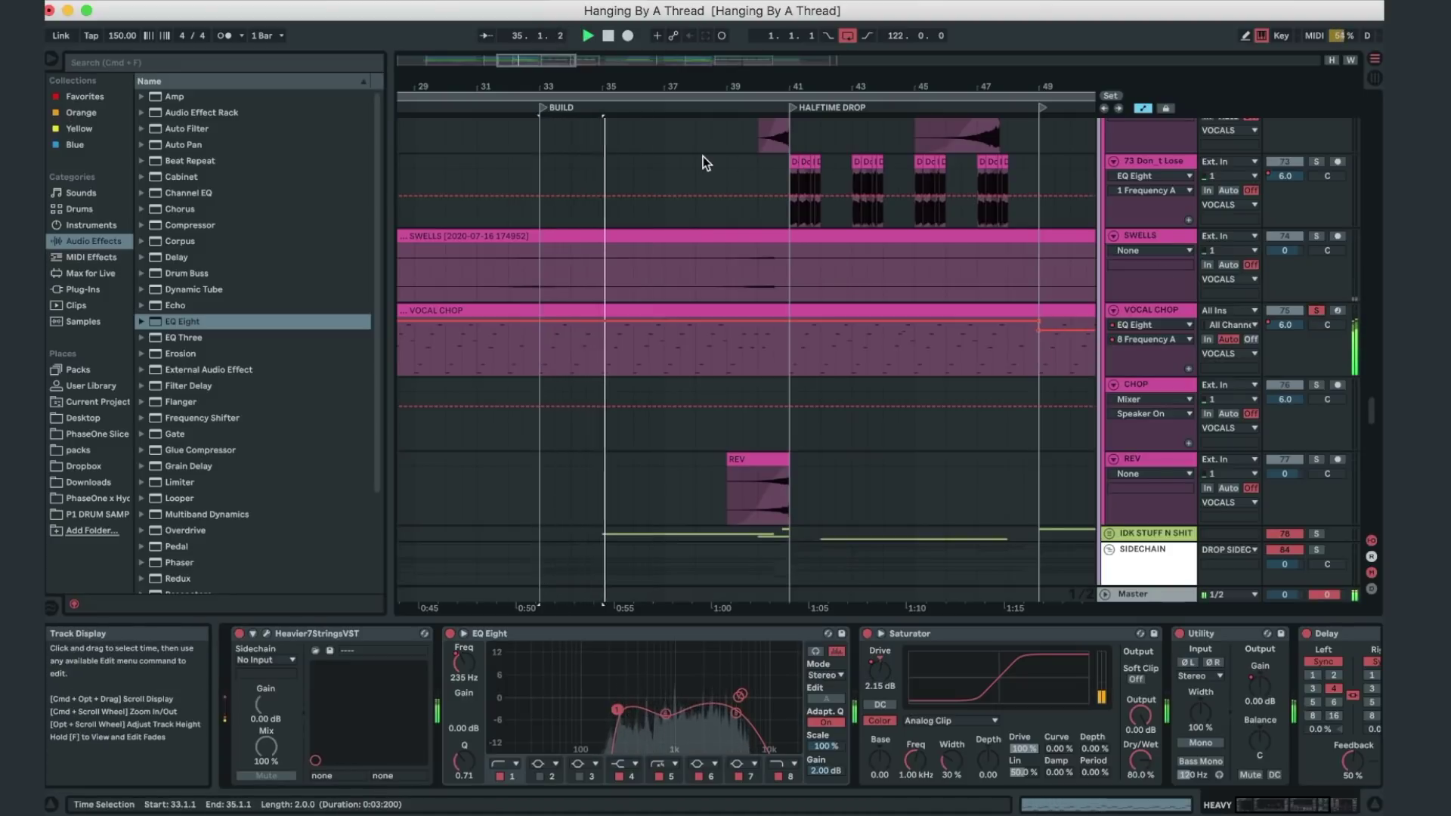
scroll(702, 159, down, 10)
key(space)
- Review the BUILD's FX, drum and guitar tracks and place the insert marker at bar 41 on the 26 Heavier7 track
scroll(703, 169, down, 10)
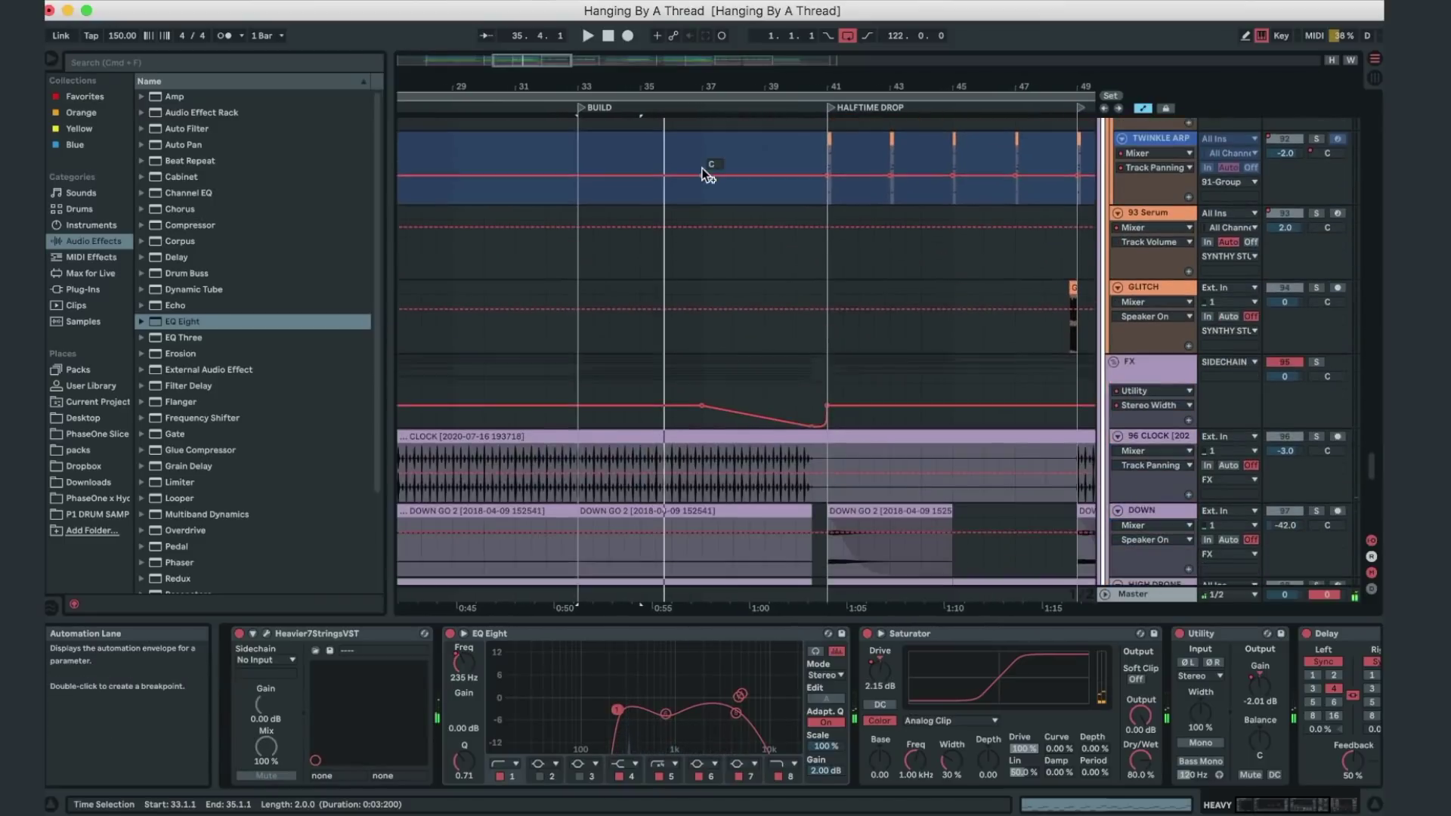
scroll(702, 170, up, 15)
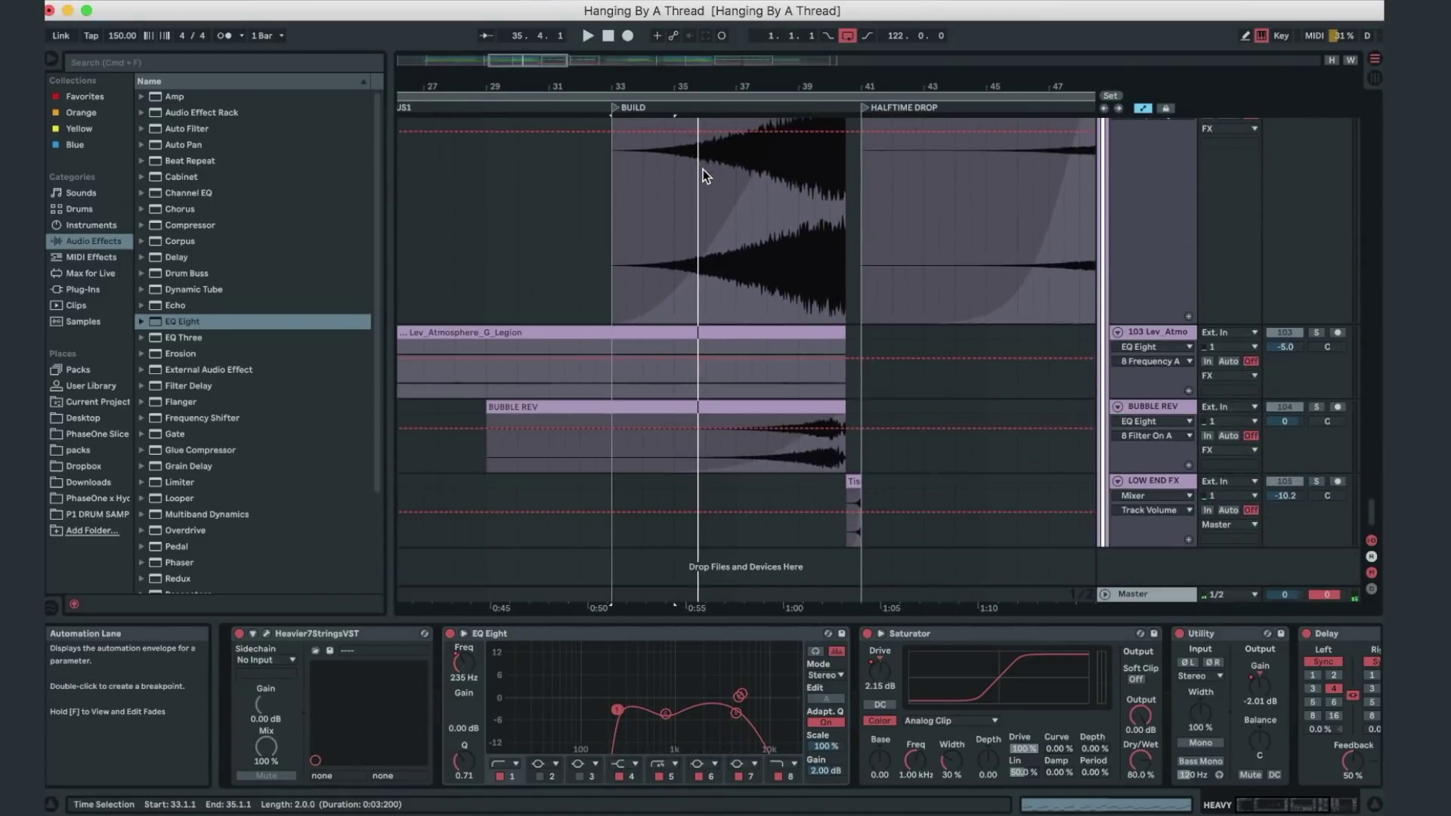
scroll(703, 169, up, 15)
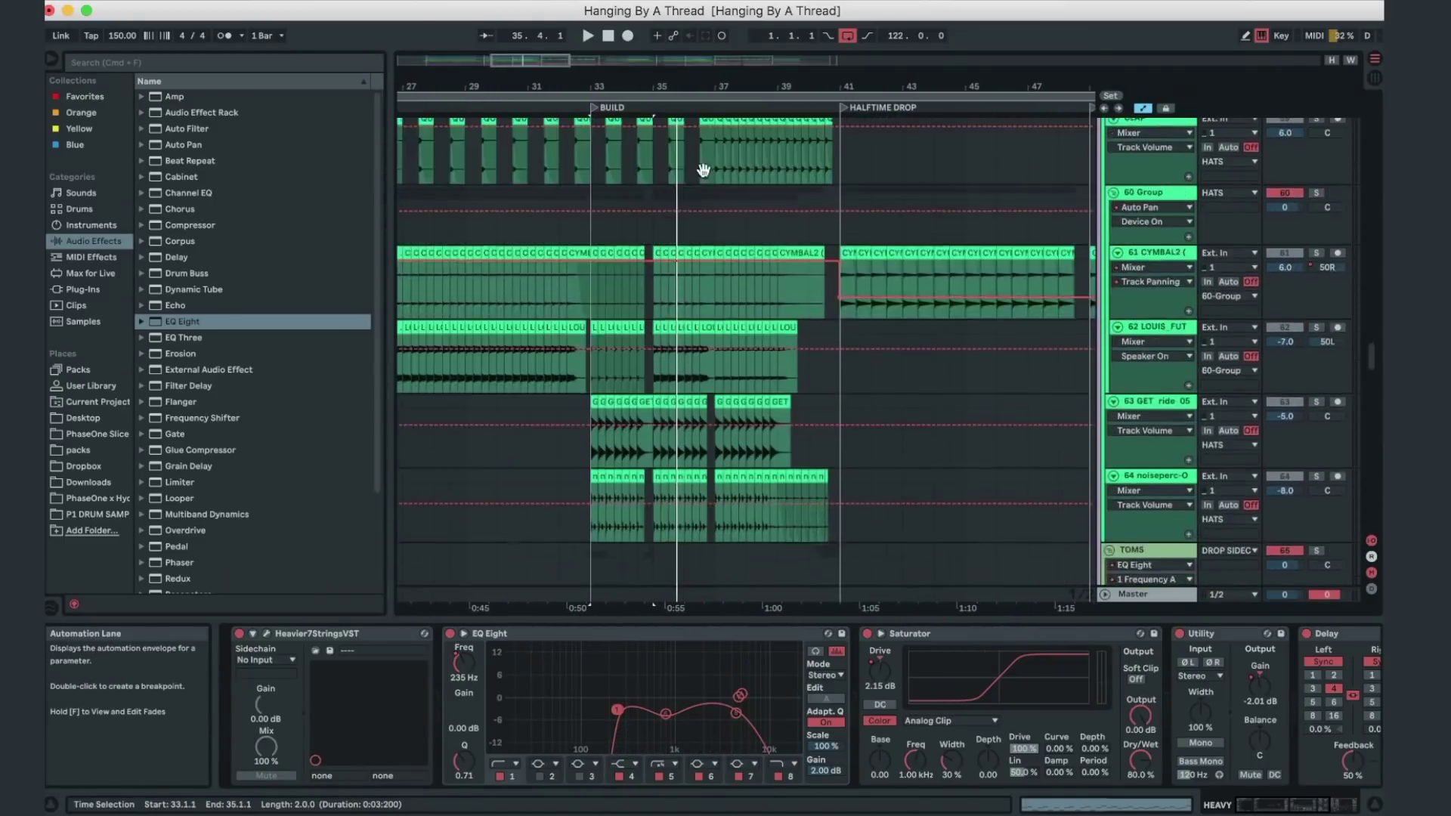
scroll(702, 169, up, 5)
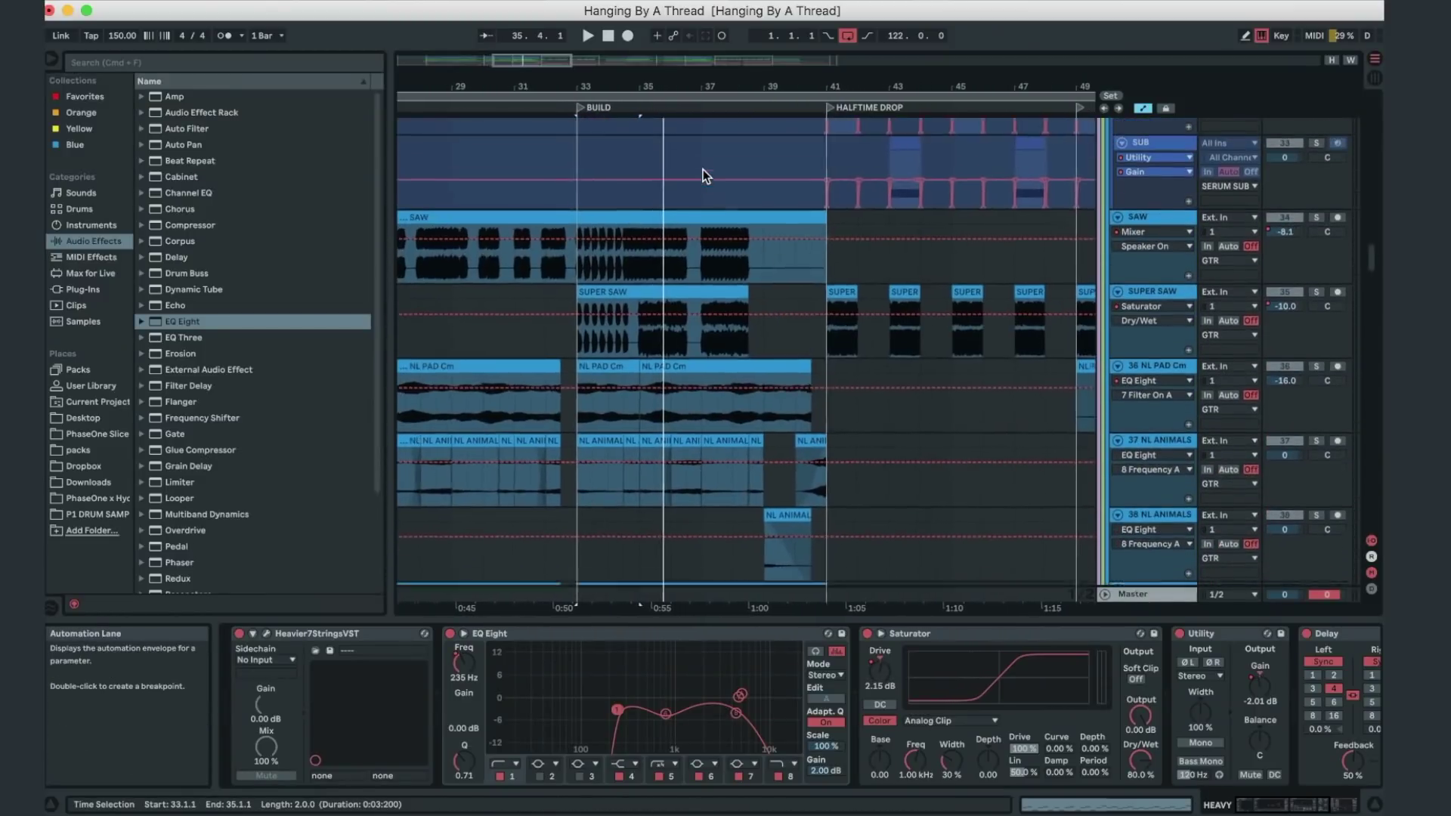
scroll(703, 169, up, 3)
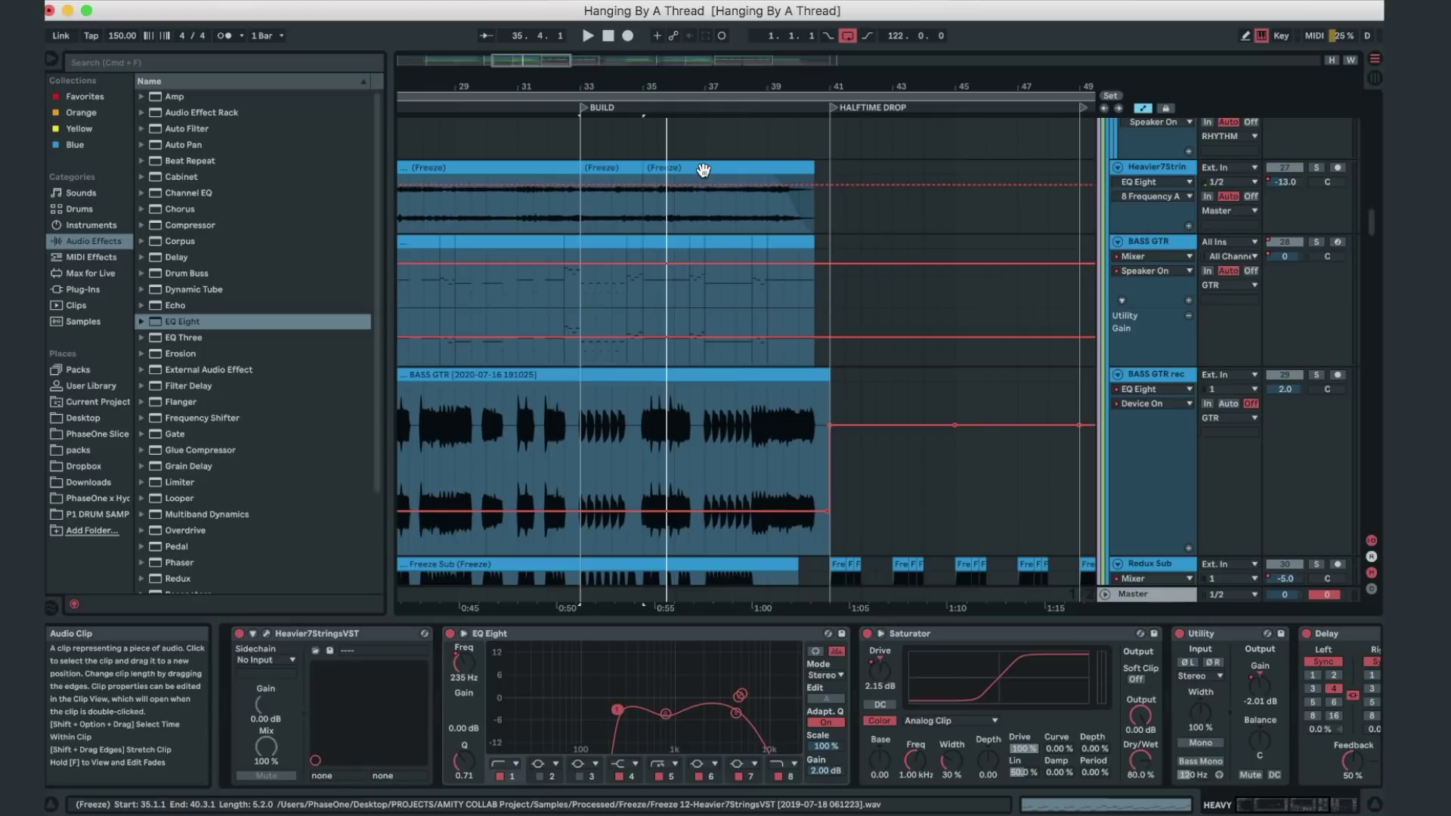
scroll(703, 170, up, 3)
scroll(703, 169, right, 5)
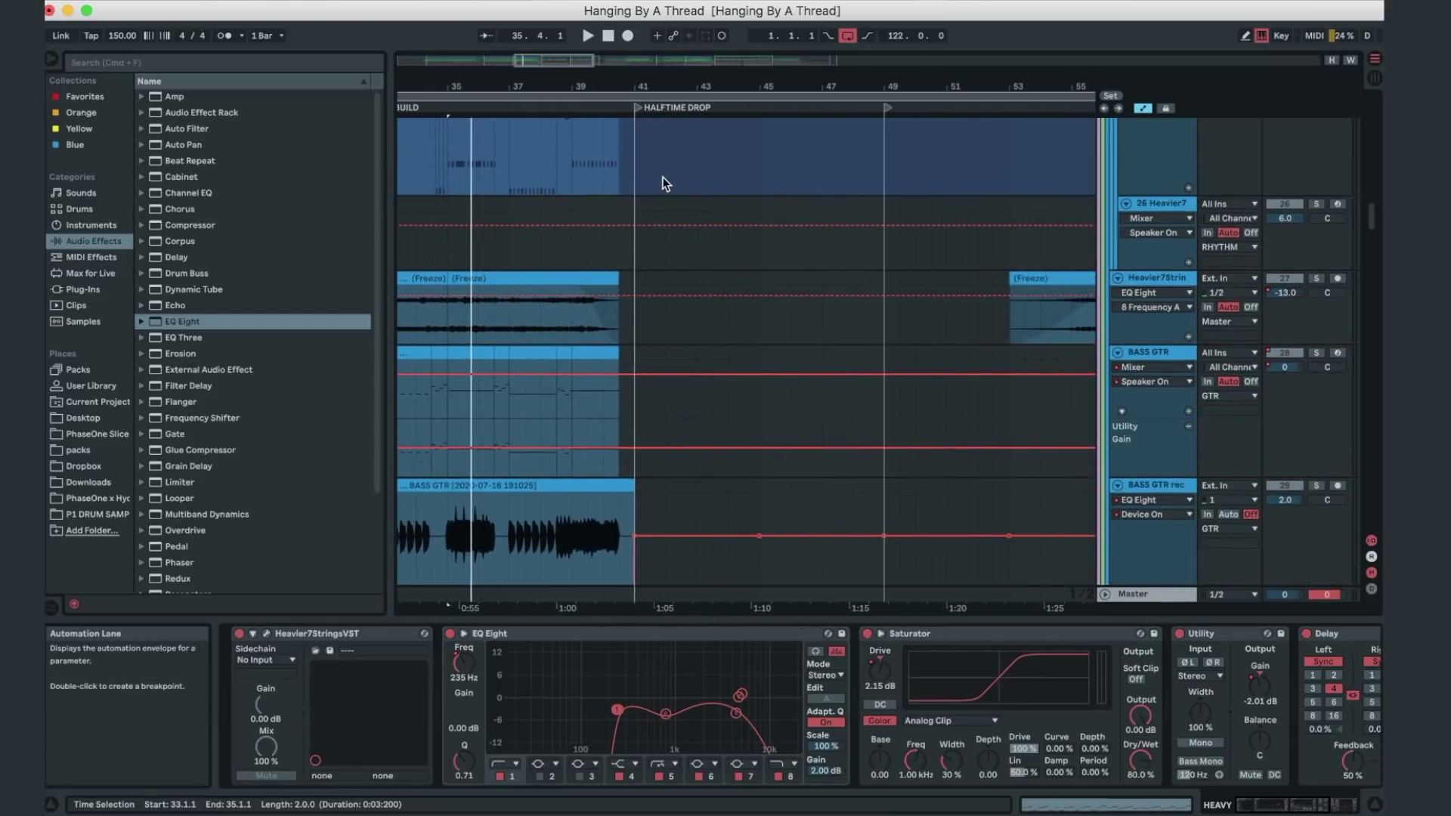
click(669, 215)
- Look through the HALFTIME DROP's tracks from the guitars and drop sidechain group down to the Serum synths
scroll(669, 215, up, 5)
scroll(669, 215, right, 2)
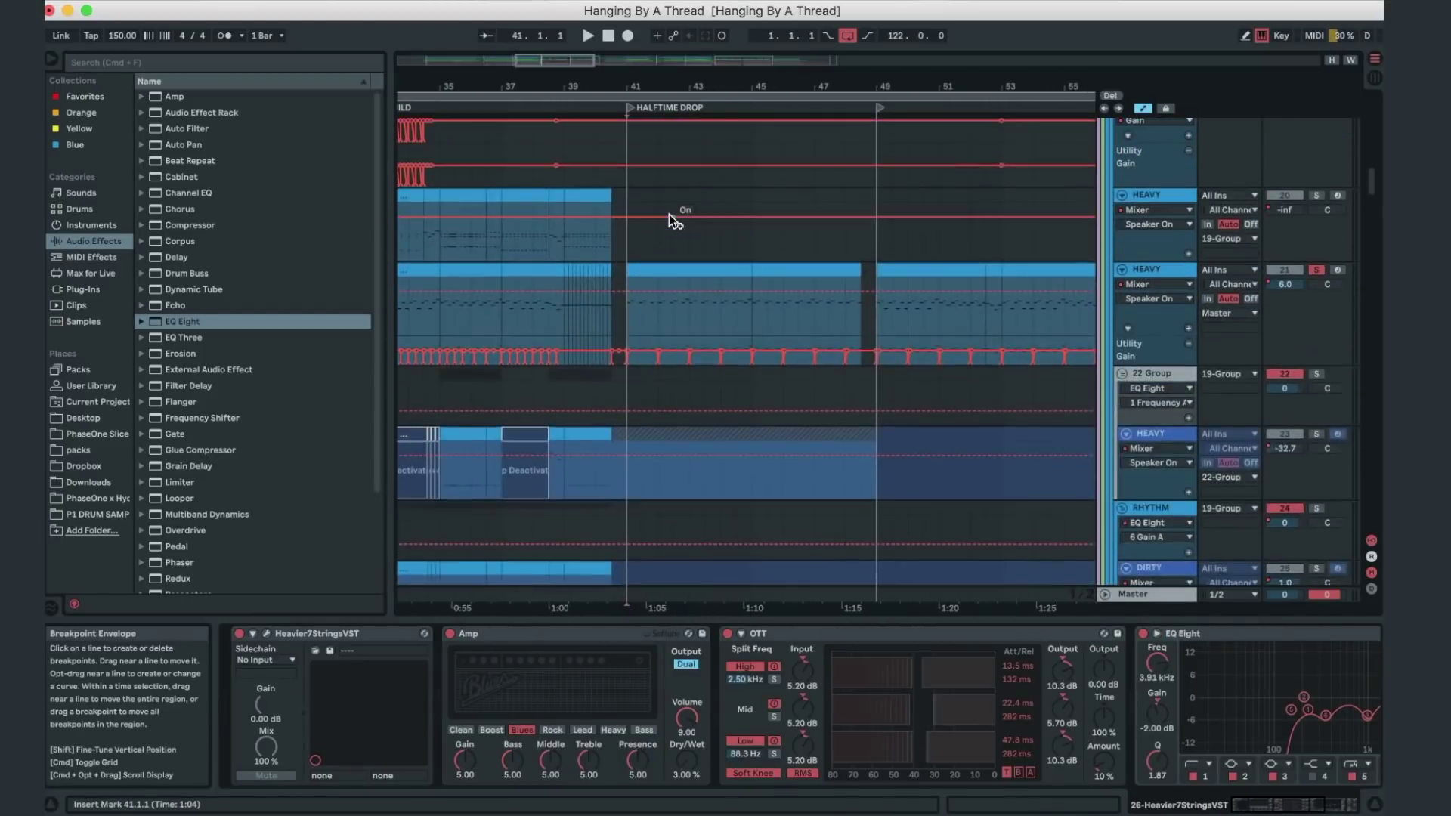
scroll(669, 215, down, 1)
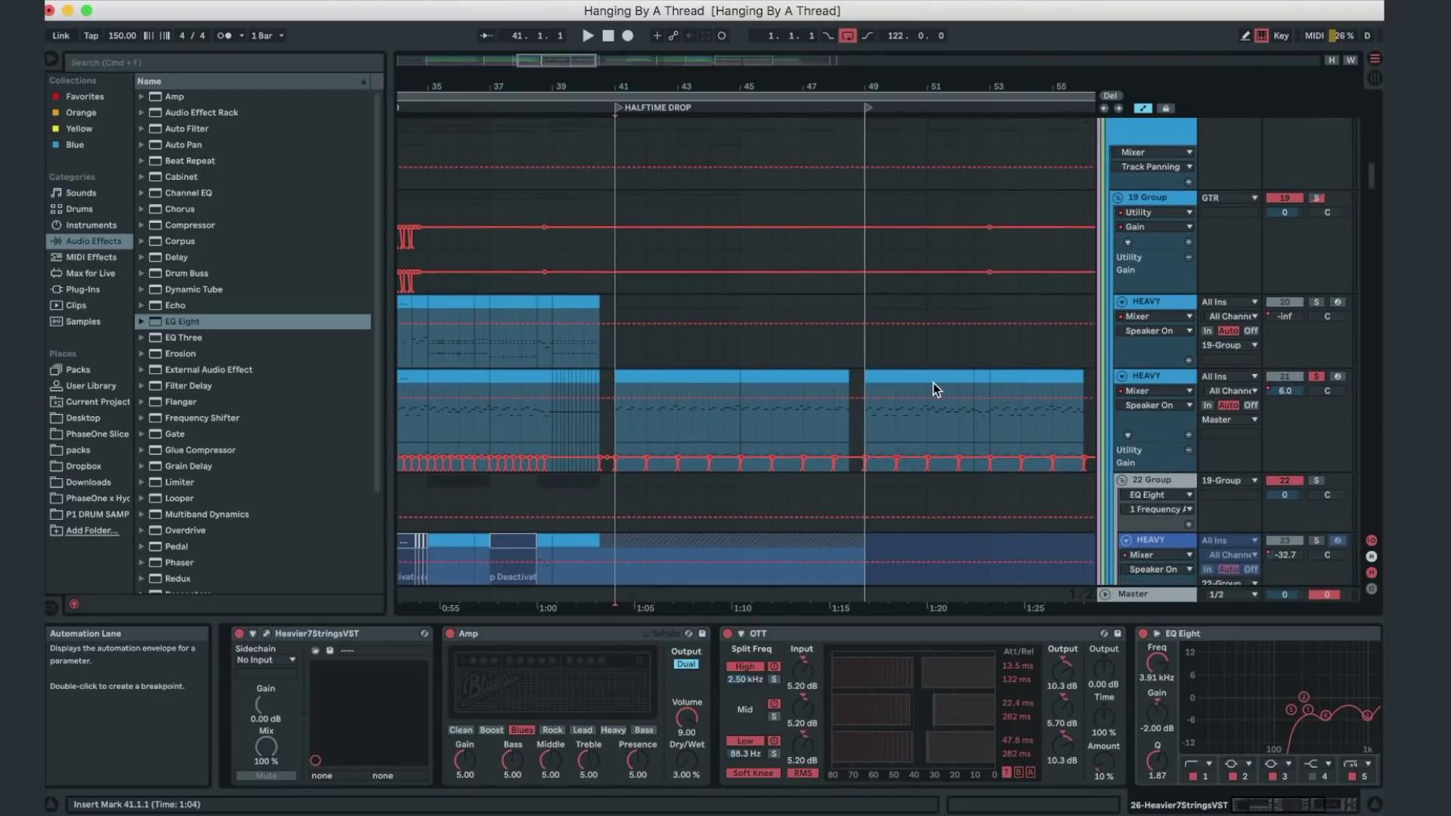
scroll(1059, 357, up, 10)
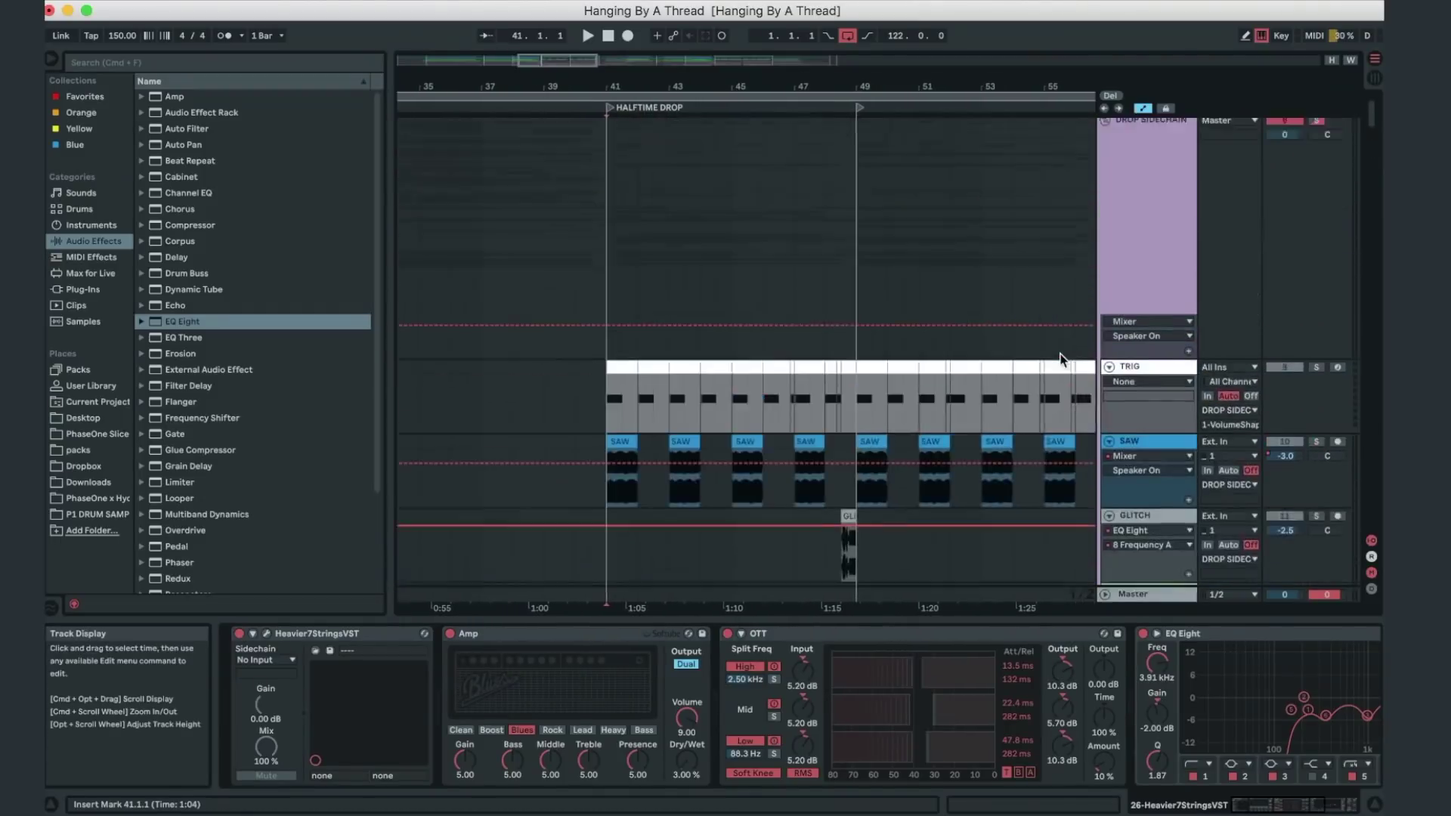
scroll(1060, 358, up, 5)
scroll(1063, 360, down, 20)
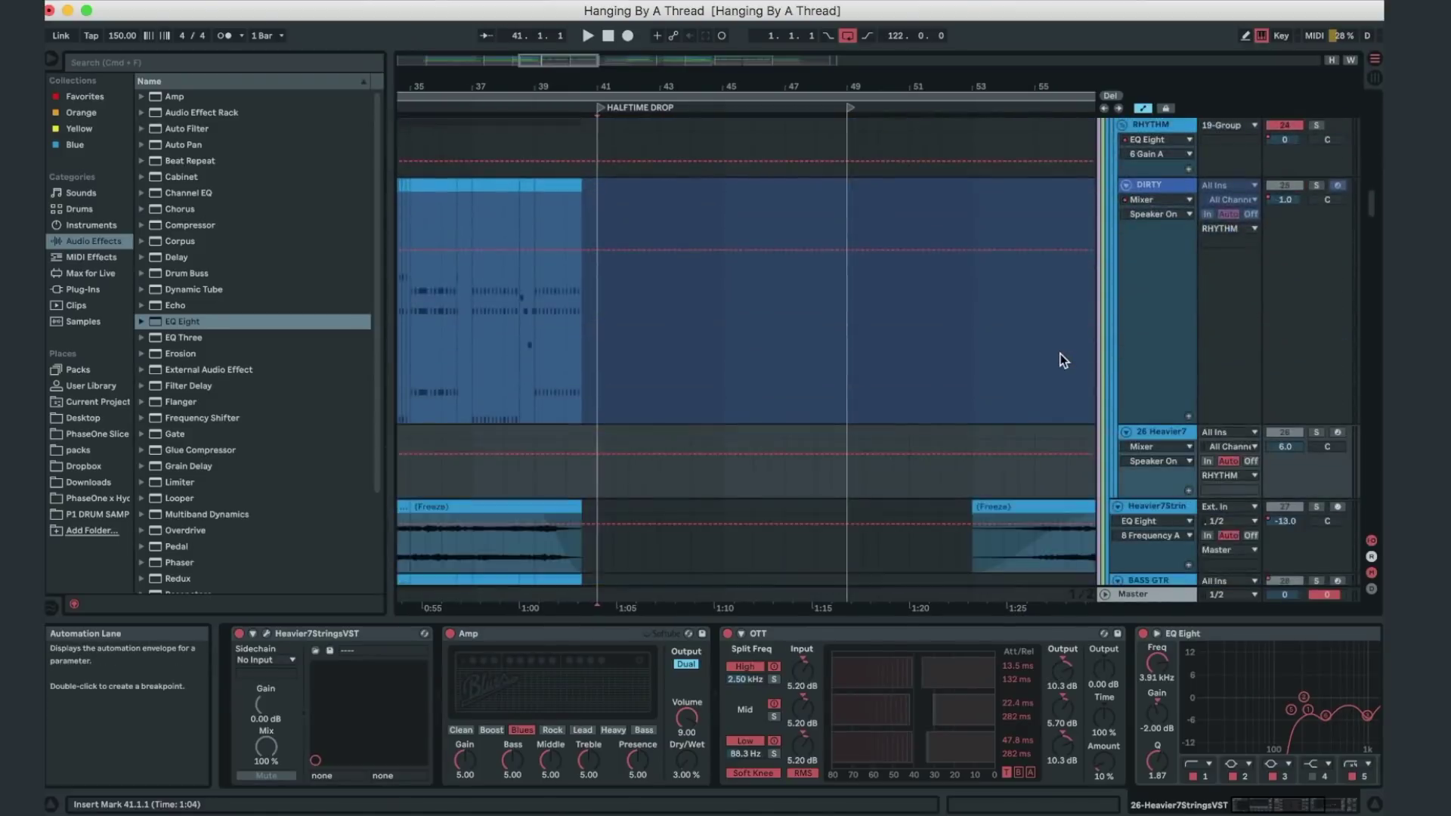
scroll(1063, 360, down, 20)
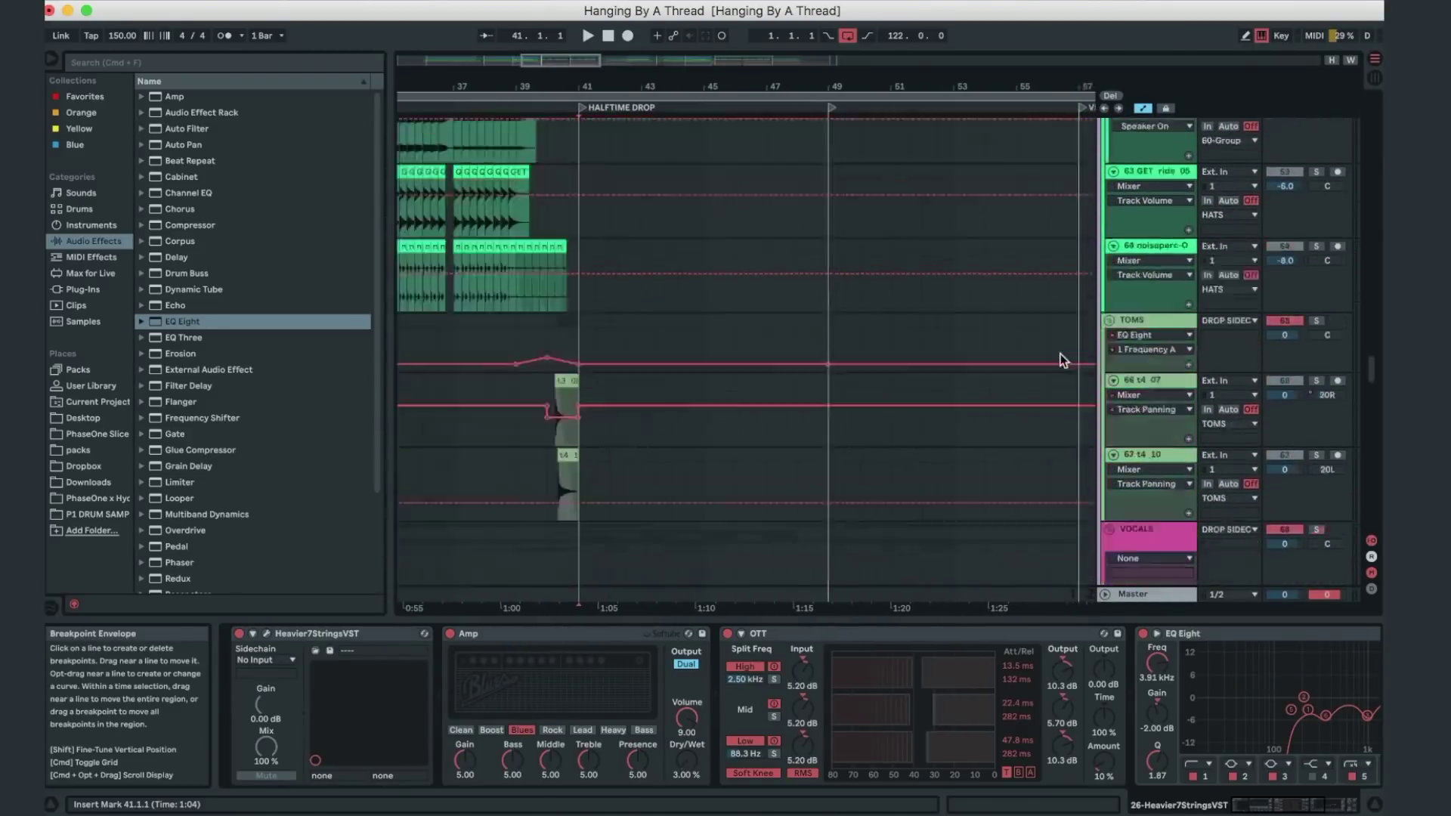
scroll(1058, 352, down, 10)
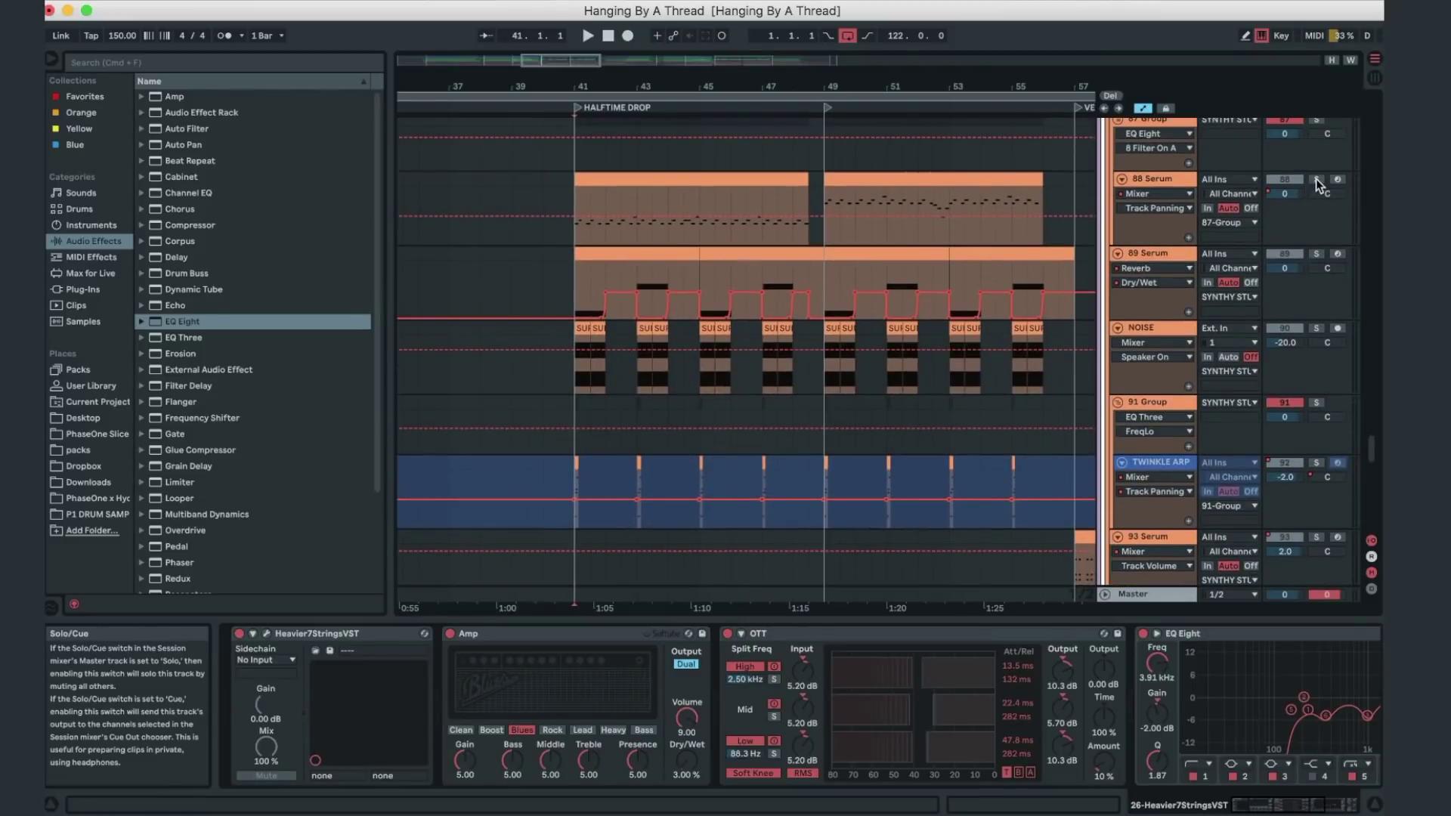
- Solo the 88 Serum track and select its first HALFTIME DROP clip, starting at bar 41, to show its effect chain
click(1316, 179)
click(732, 181)
scroll(733, 177, right, 2)
scroll(732, 178, right, 2)
scroll(732, 178, up, 2)
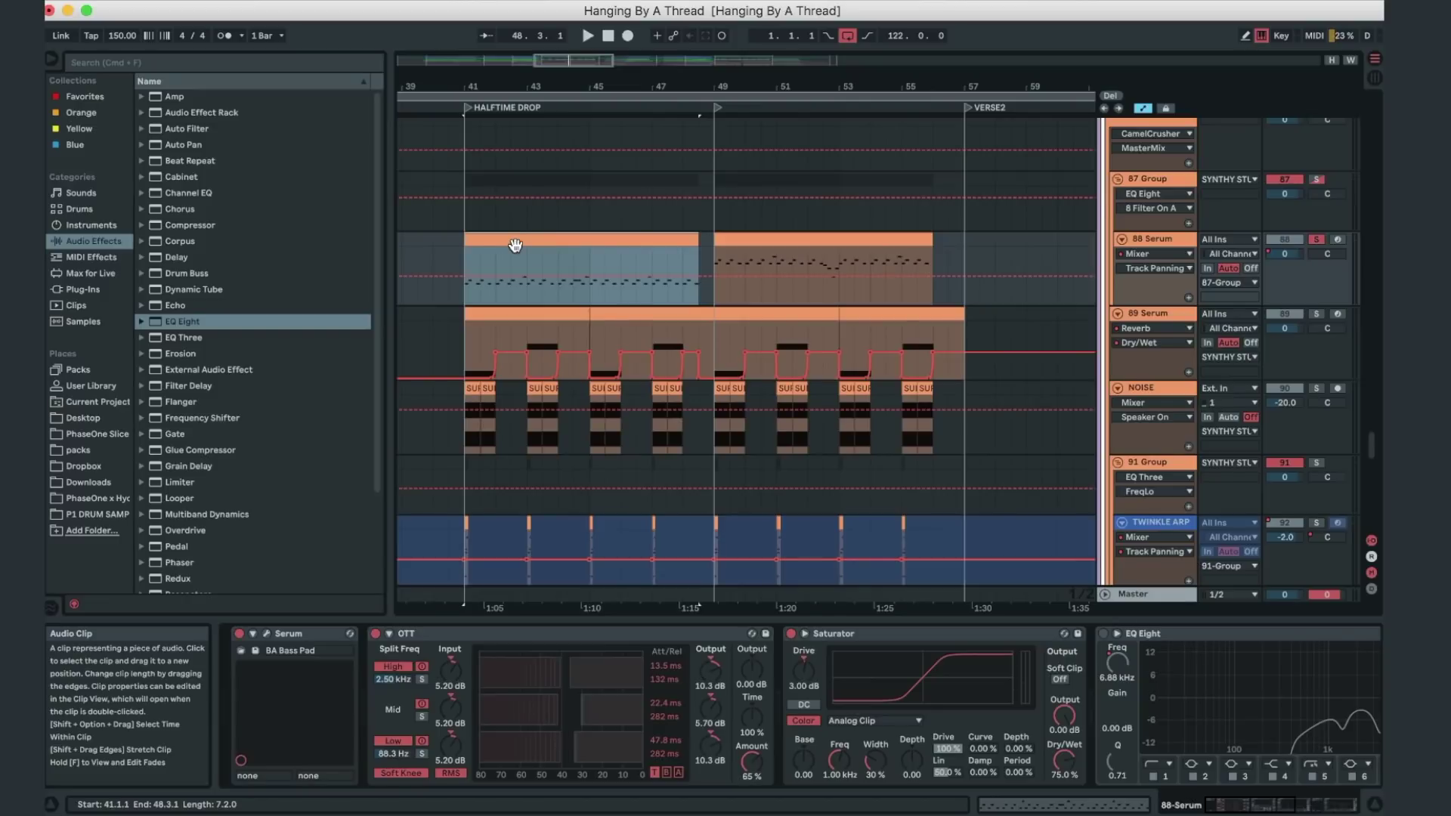
- Play the soloed 88 Serum track's first HALFTIME DROP clip from bar 41 and unsolo the track
key(space)
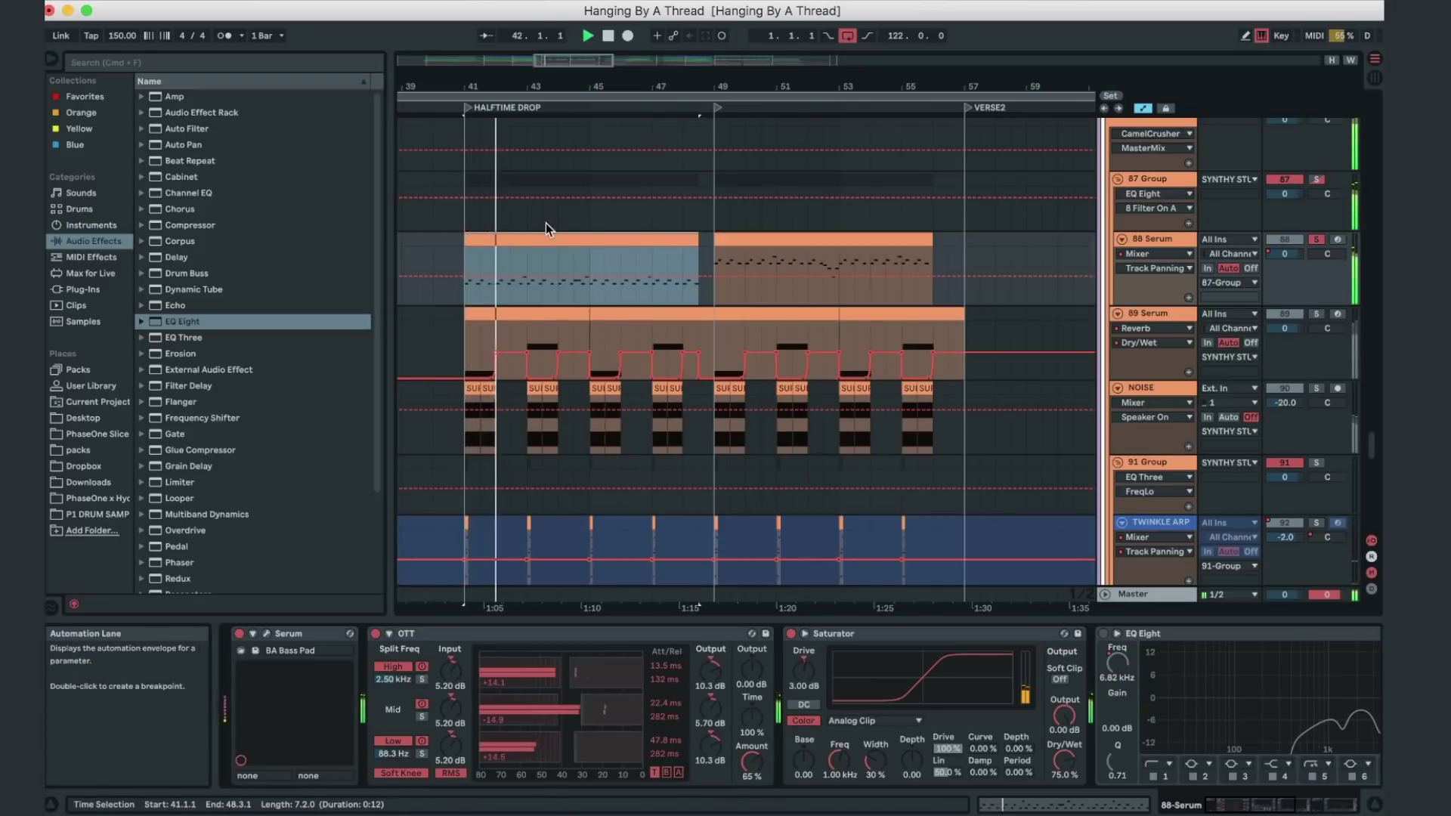
scroll(1224, 250, up, 2)
scroll(1222, 250, down, 1)
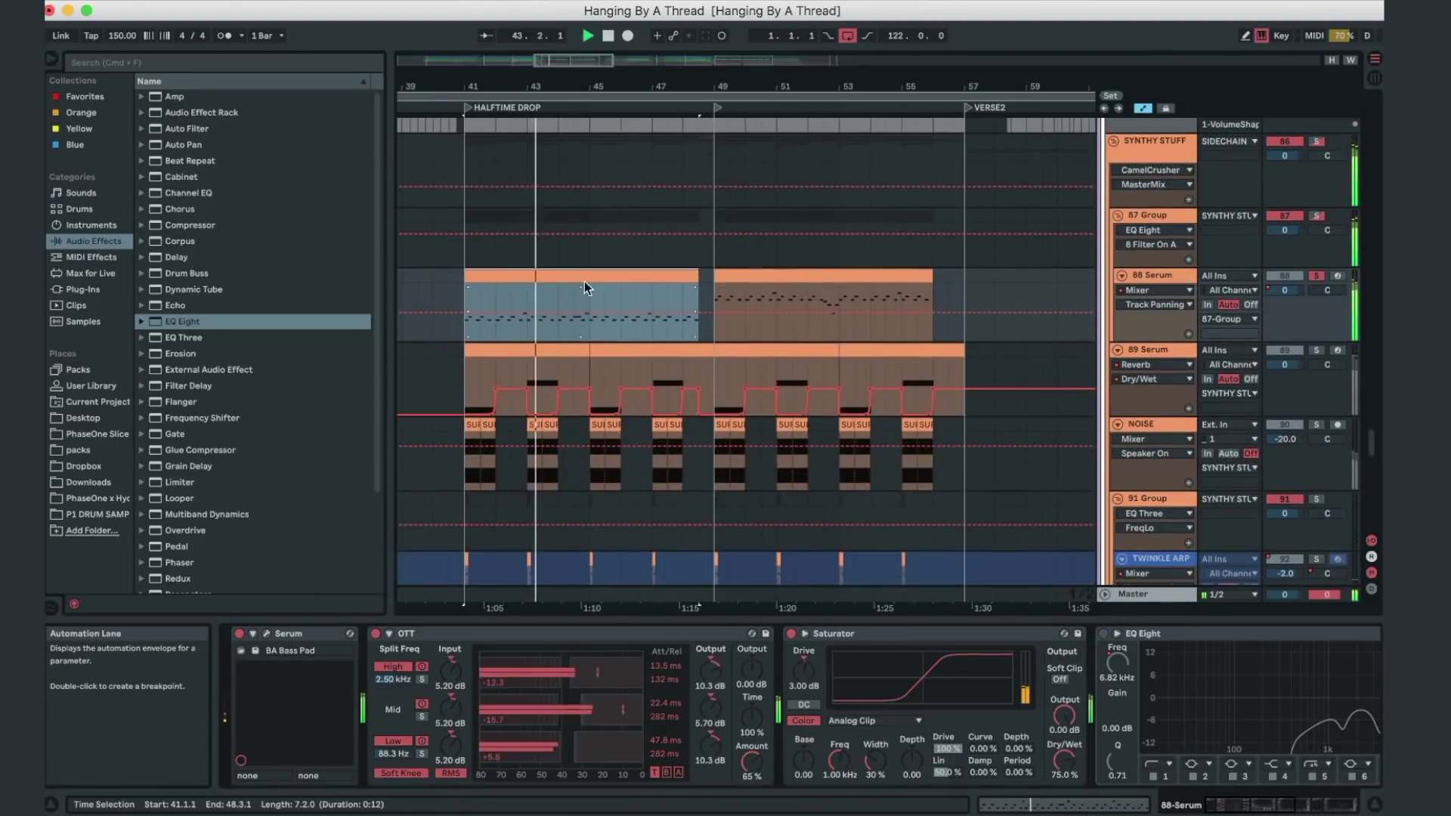
click(1315, 277)
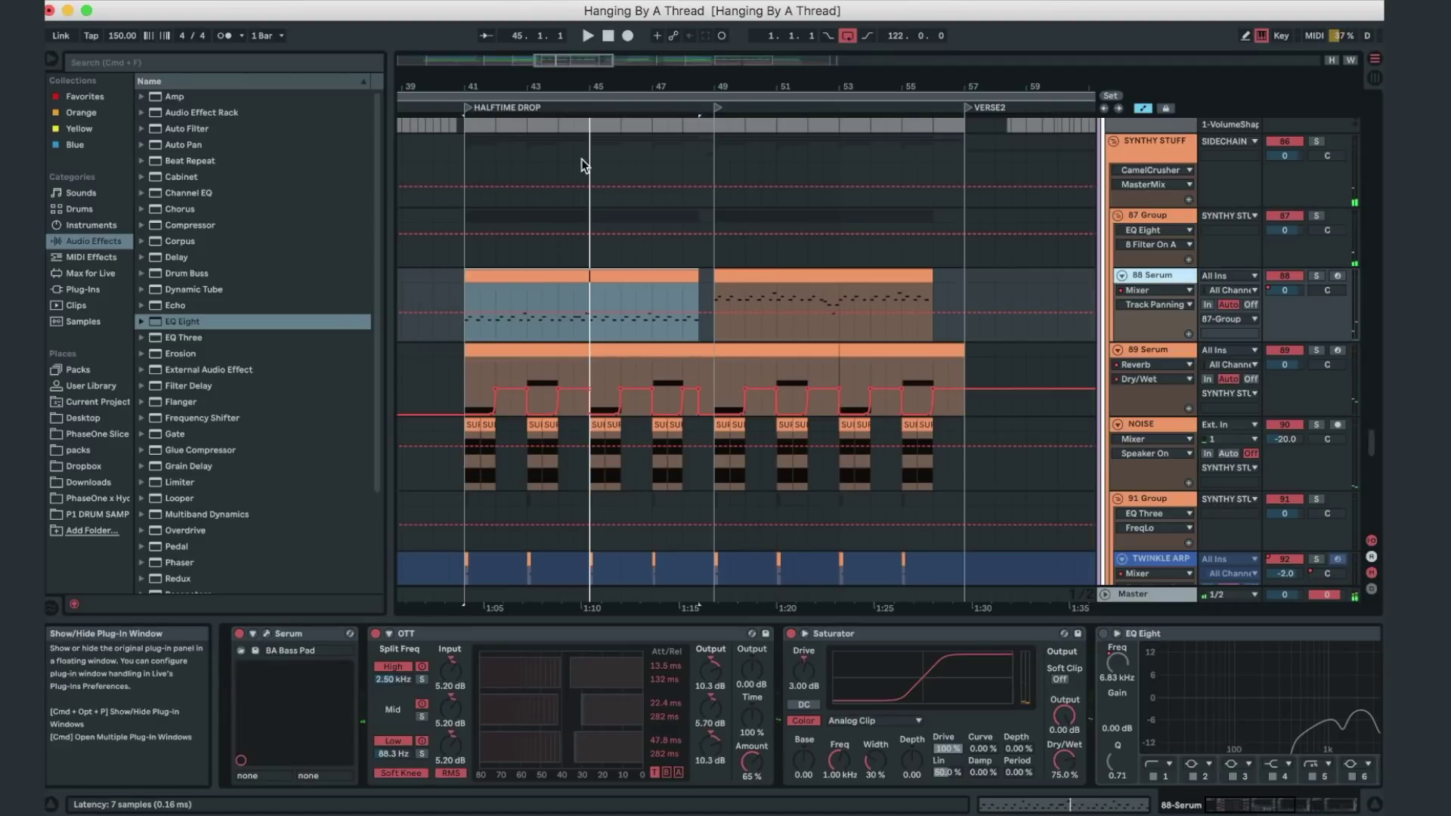
- Show the 88 Serum track's BA Bass Pad patch in the Serum plug-in, close it and review the effects following it
key(super+alt+p)
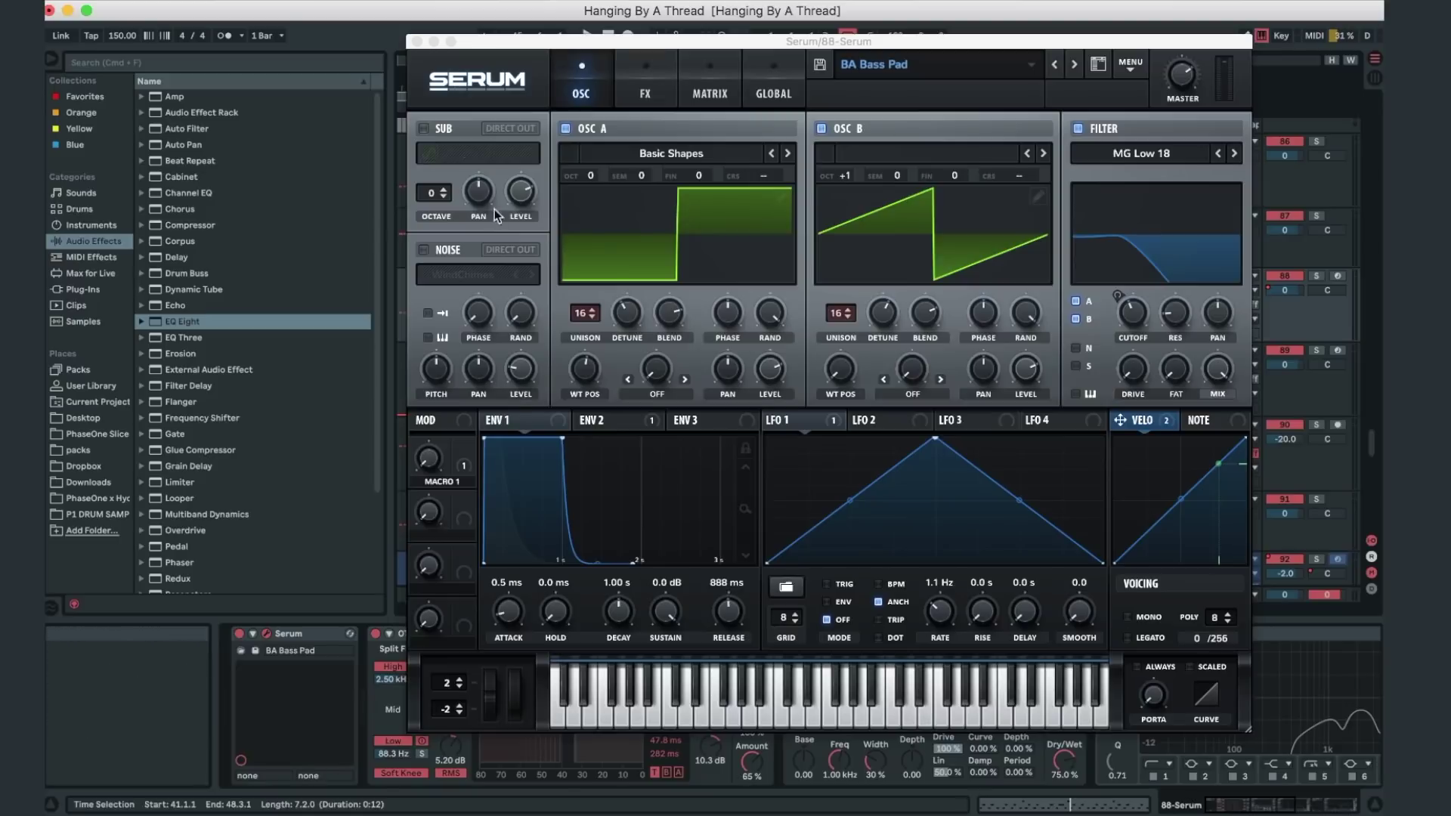
click(416, 41)
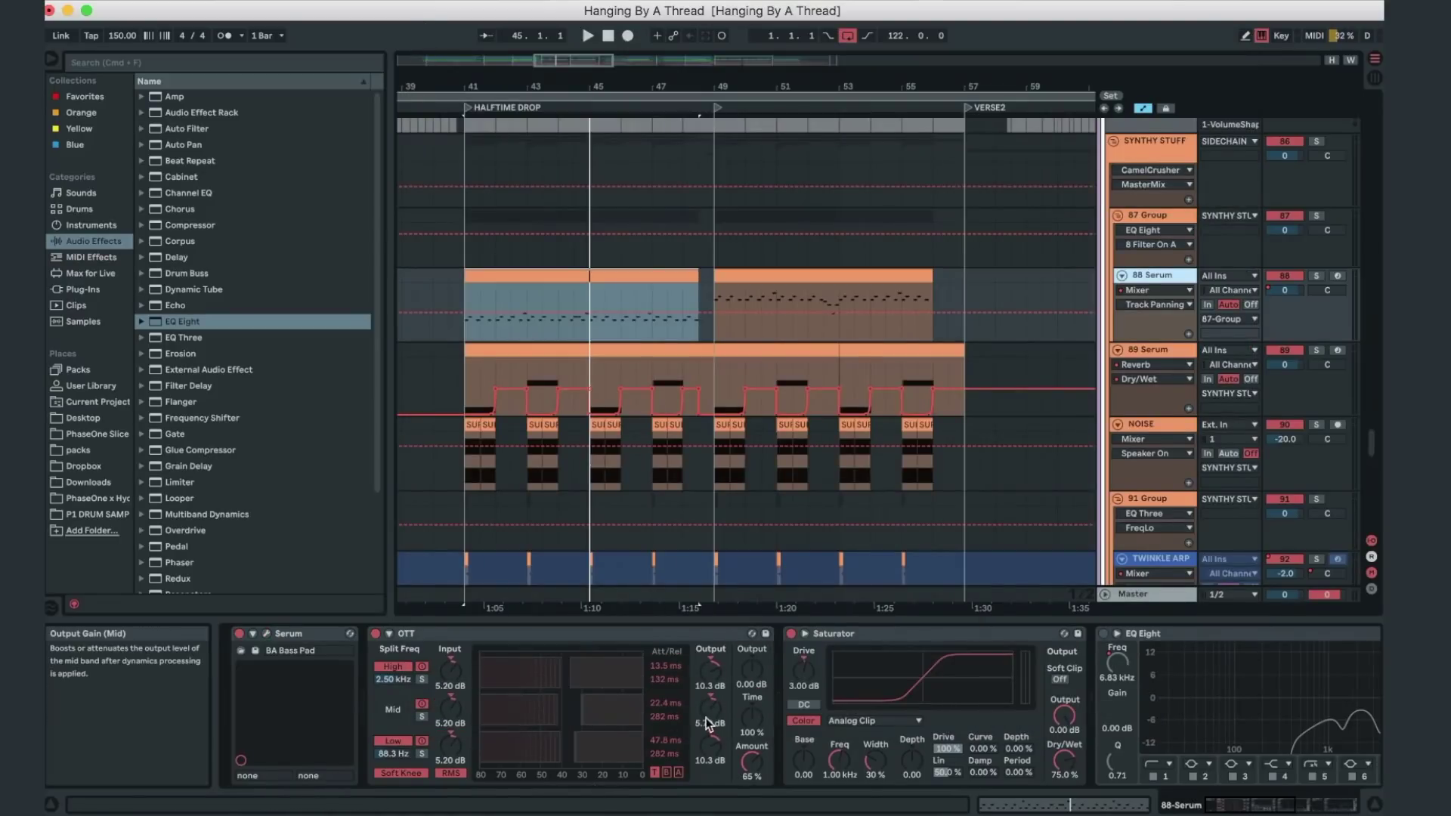
scroll(711, 717, right, 8)
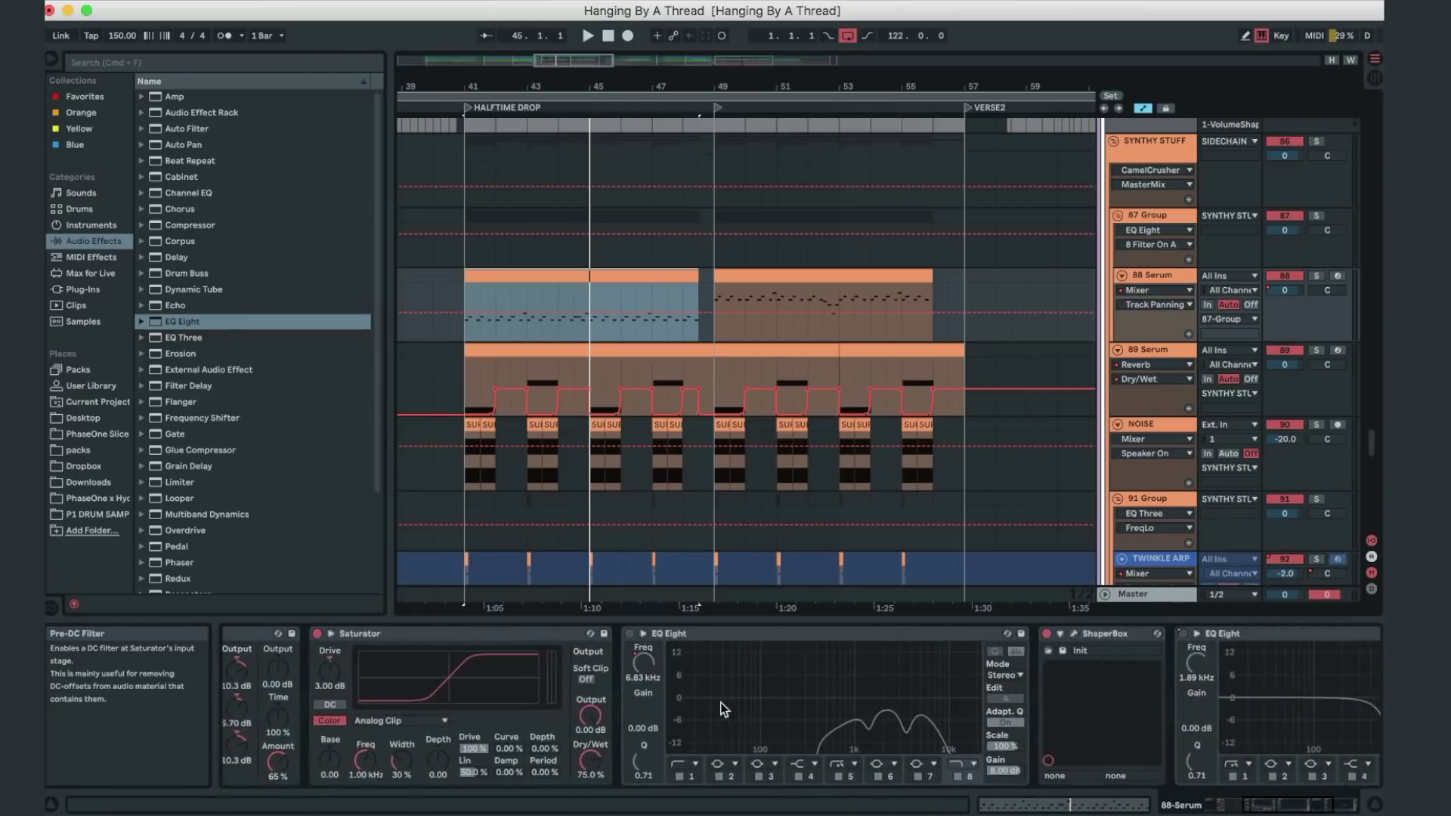
scroll(723, 709, left, 8)
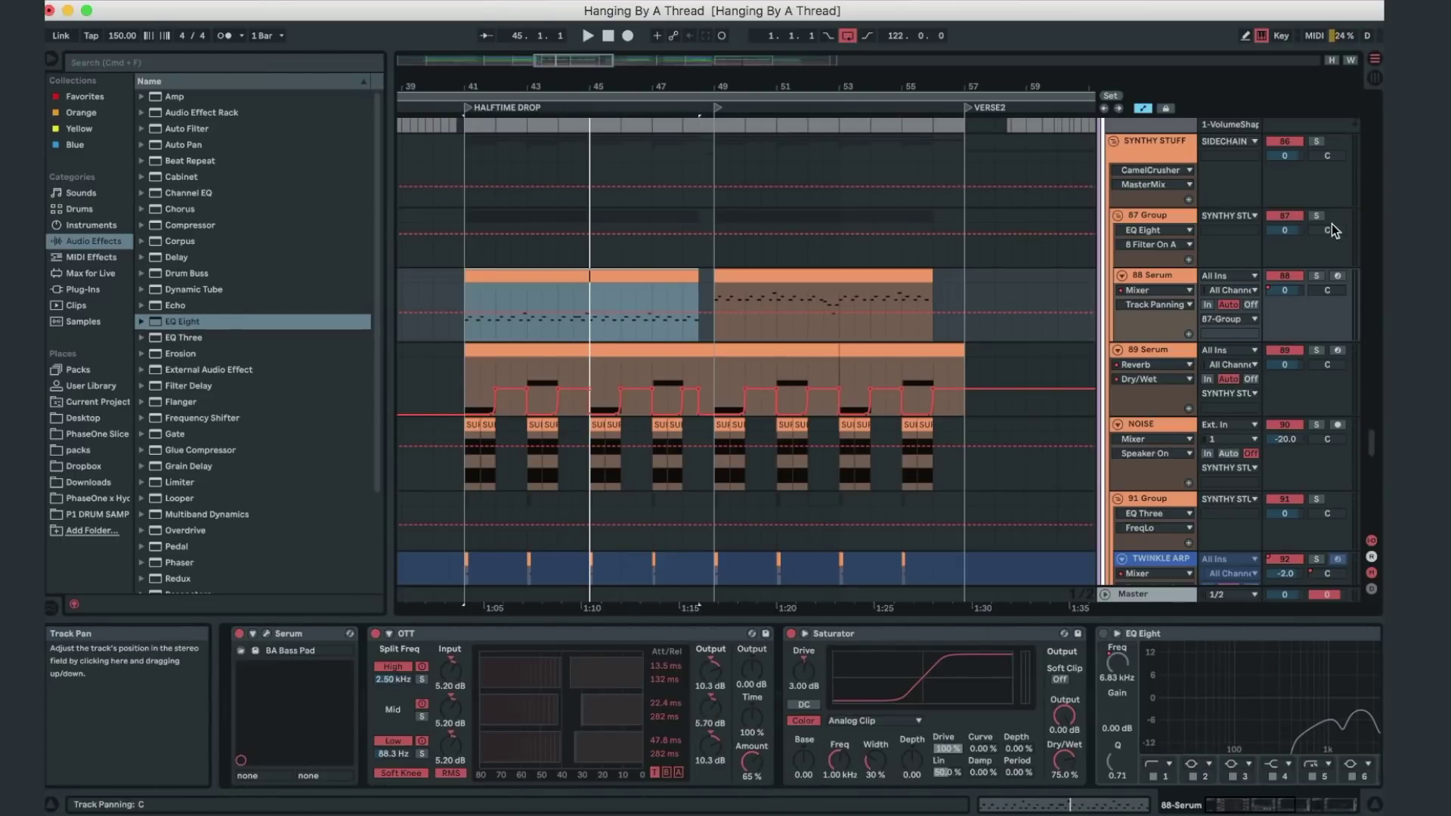
- Play the HALFTIME DROP from bar 41 with 88 Serum soloed, and unsolo it to hear it in the full mix
key(space)
click(1313, 276)
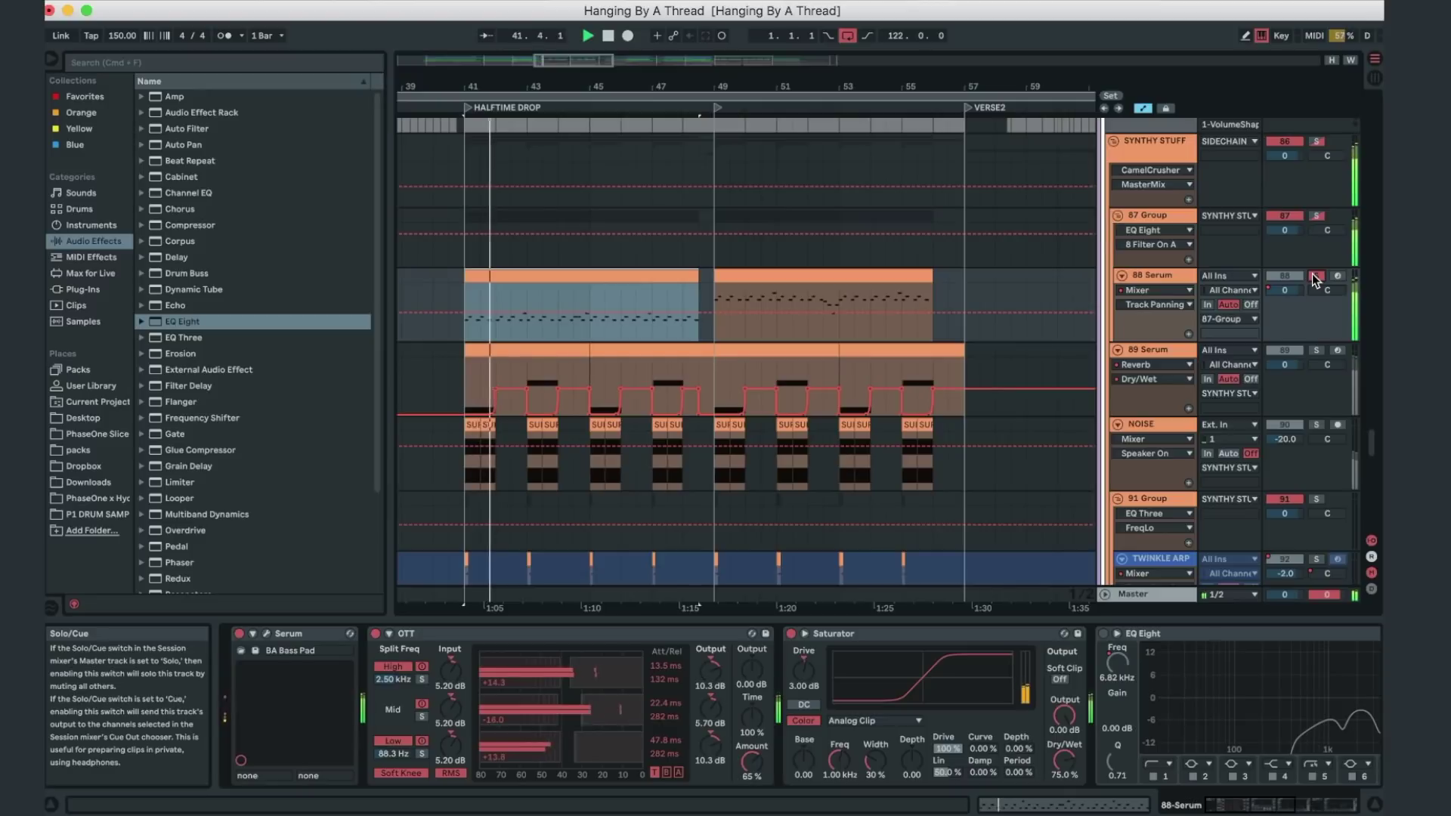
click(1314, 276)
click(822, 283)
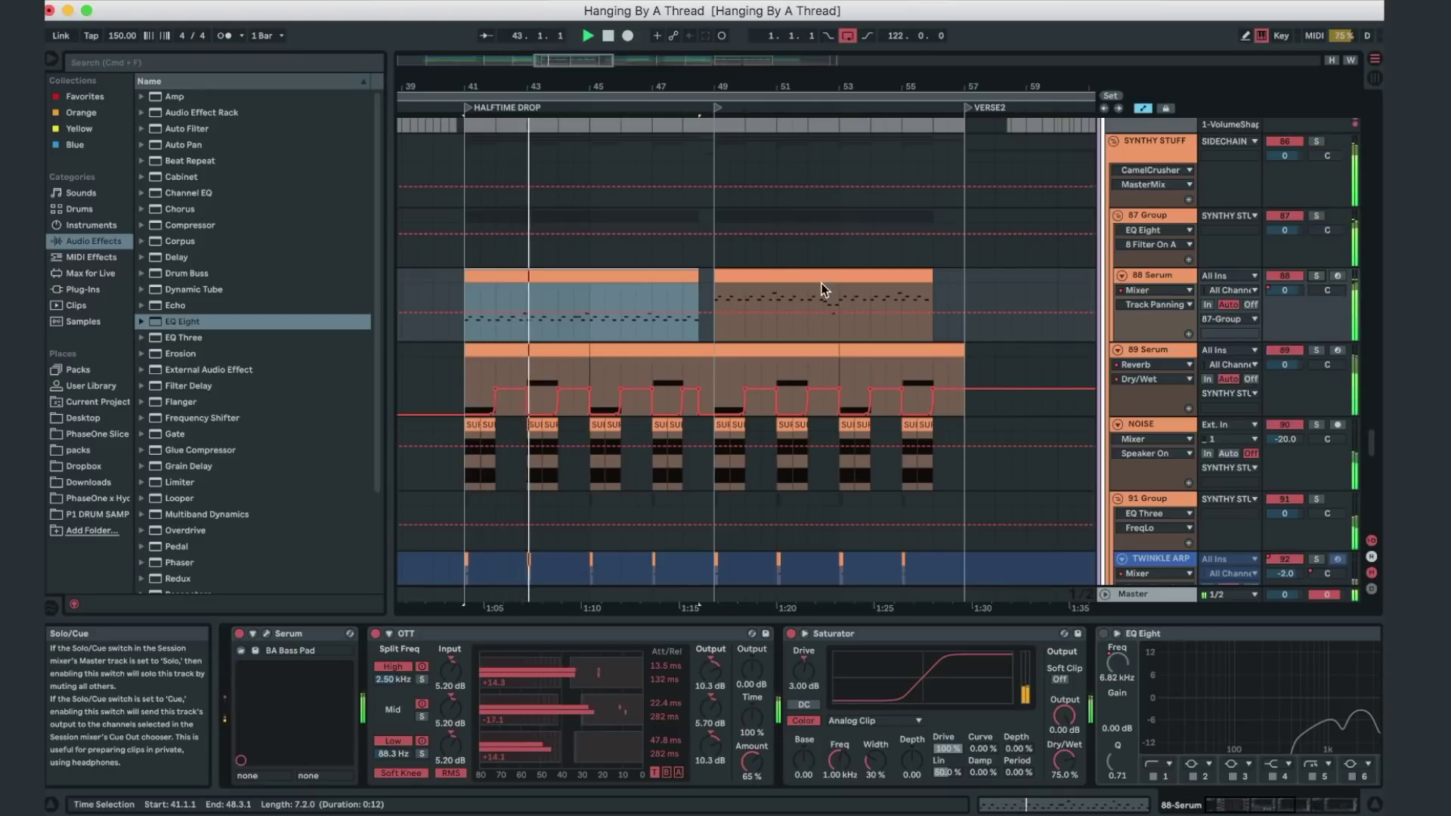
key(space)
- Enlarge the arrangement overview and show the song from the INTRO to the HALFTIME DROP
scroll(822, 283, left, 10)
drag(544, 77, 542, 23)
scroll(538, 355, down, 2)
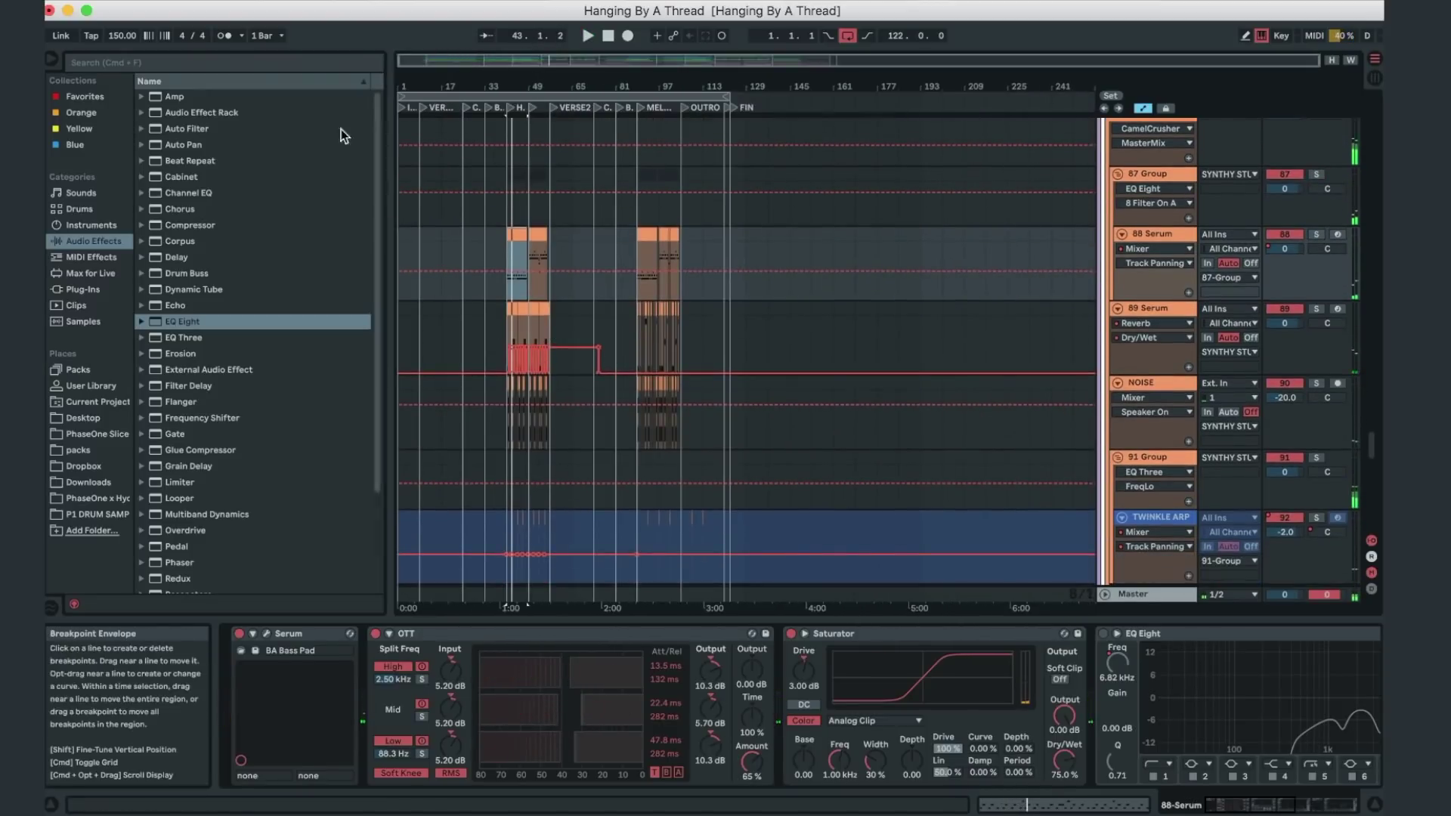
drag(396, 71, 400, 220)
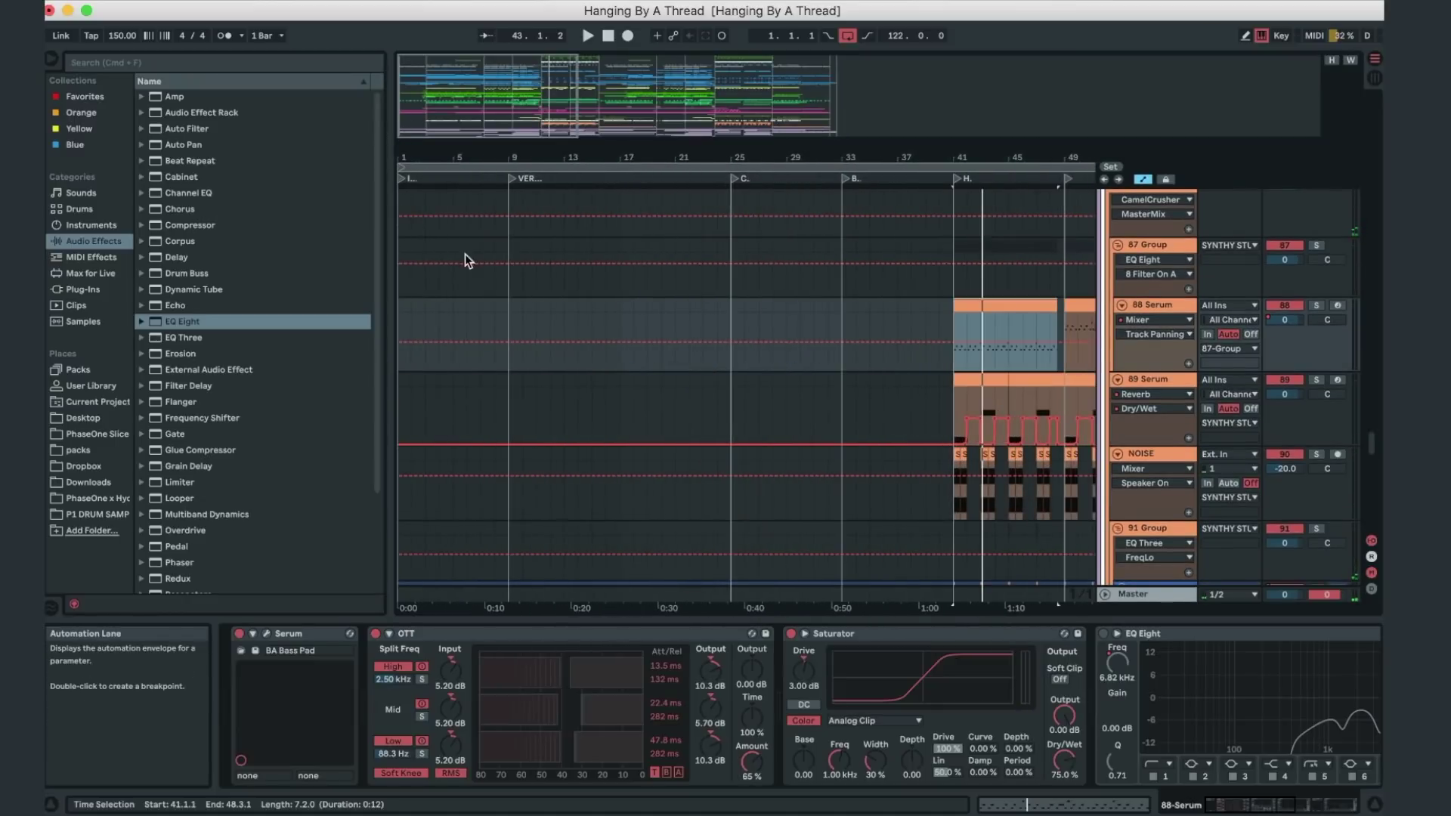
- Play the INTRO from bar 5 and from bar 8 into VERSE1, with the insert marker on the 89 Serum track
click(461, 299)
scroll(460, 299, down, 4)
click(452, 264)
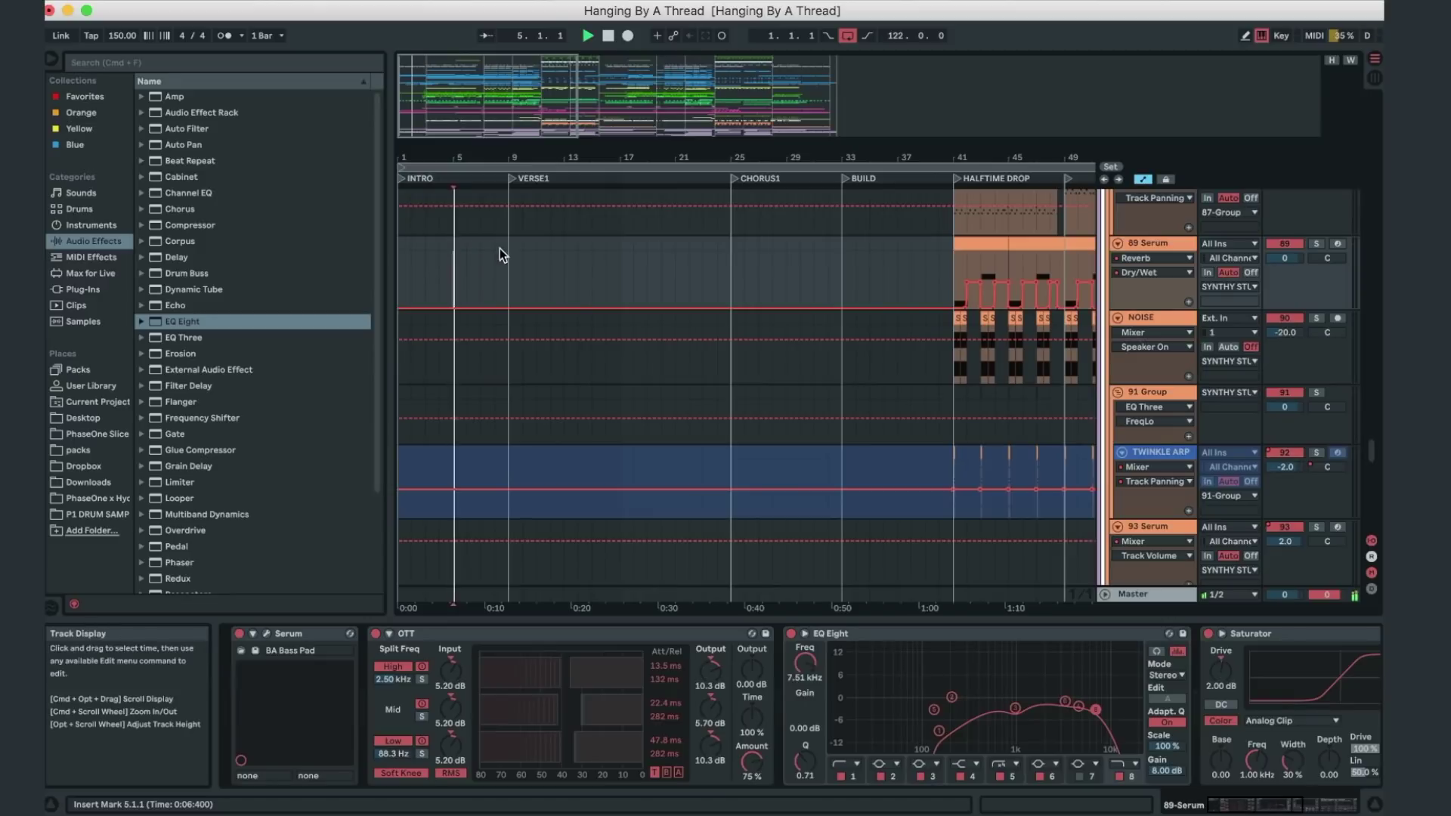
key(space)
click(493, 278)
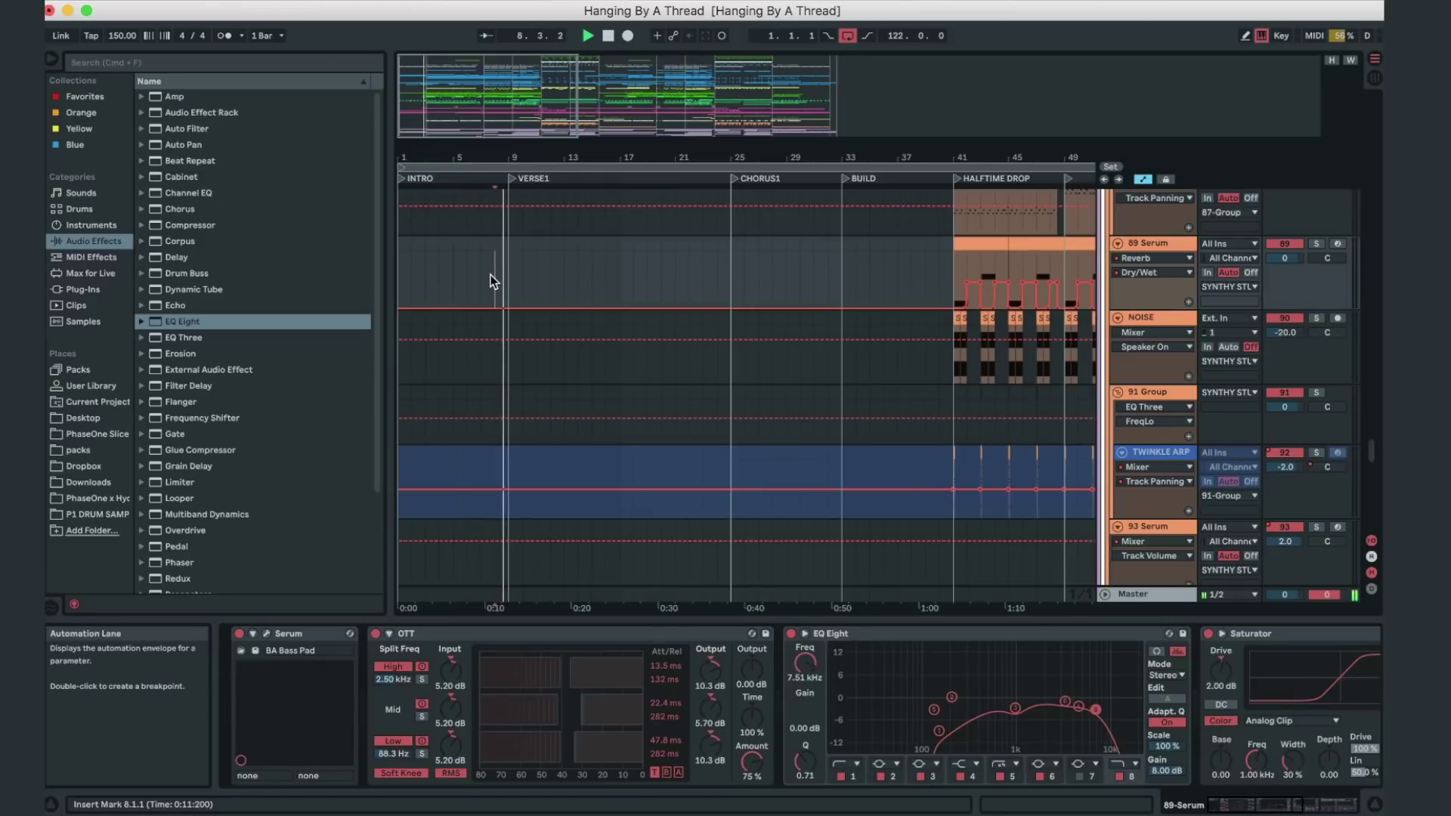
drag(517, 151, 516, 194)
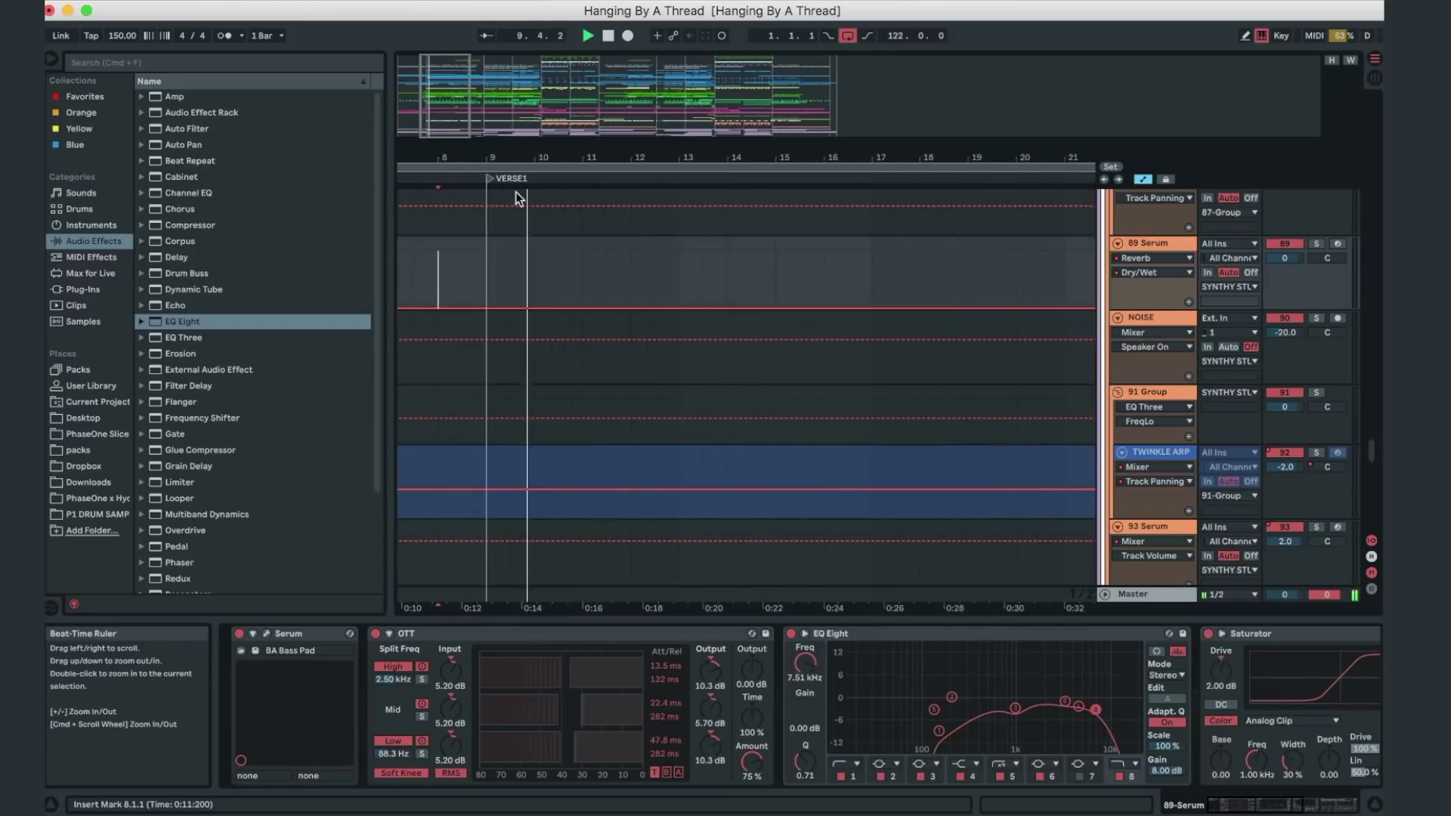
scroll(538, 282, right, 2)
drag(524, 141, 468, 116)
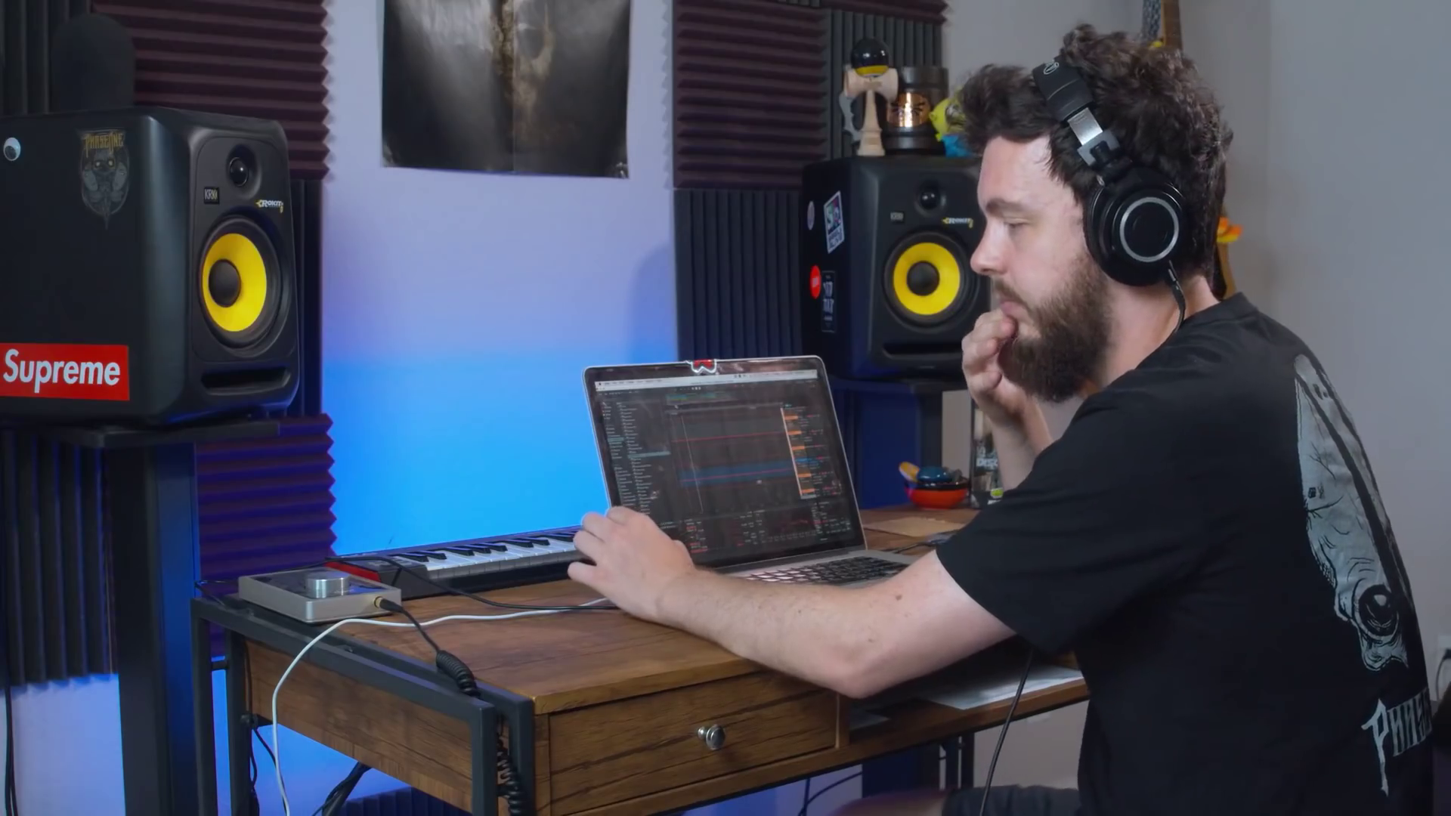
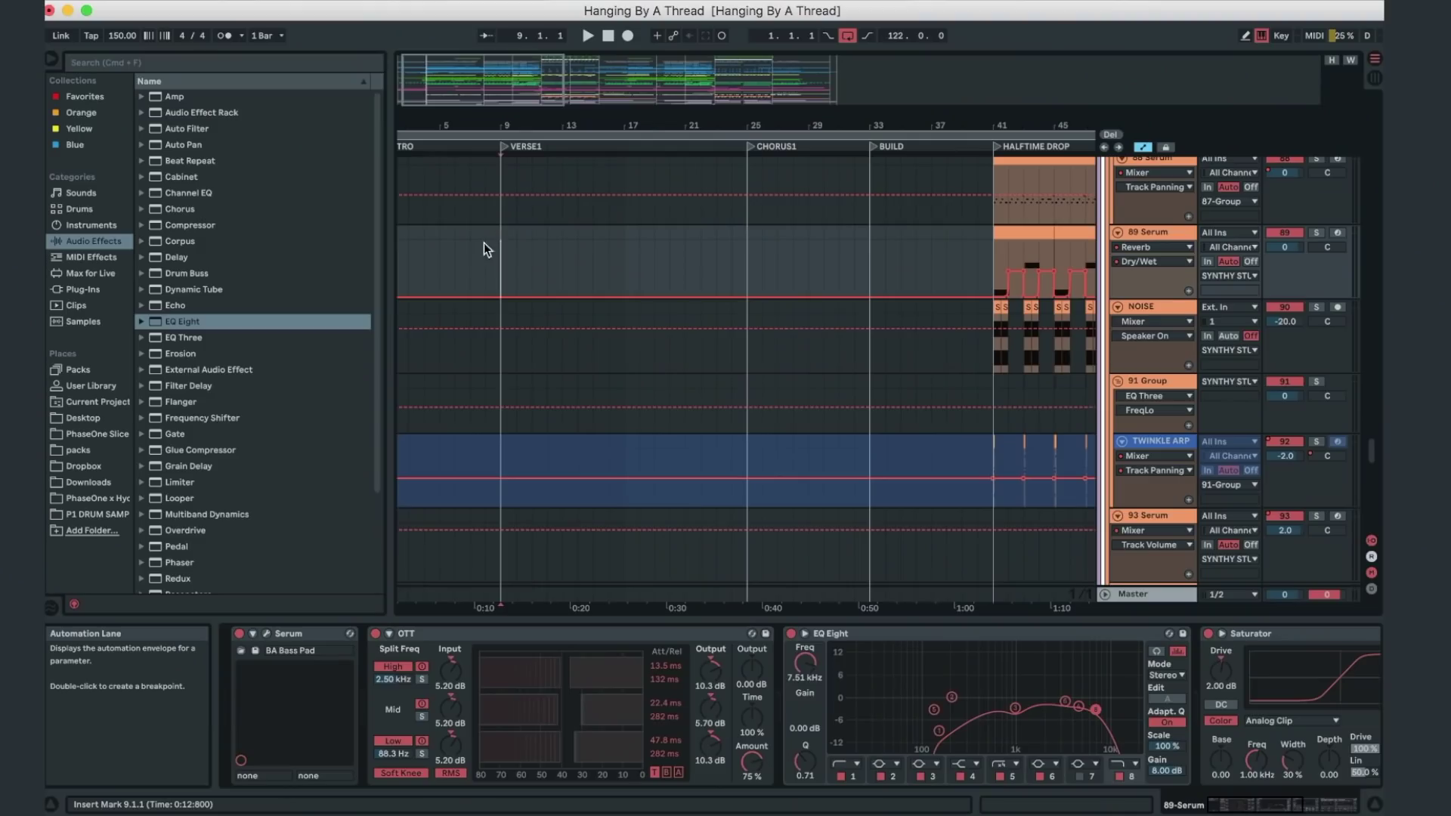
- Bring the MICAH vocal track into view across the song's sections and select its VERSE1 acapella clip
scroll(481, 256, down, 15)
scroll(481, 255, up, 20)
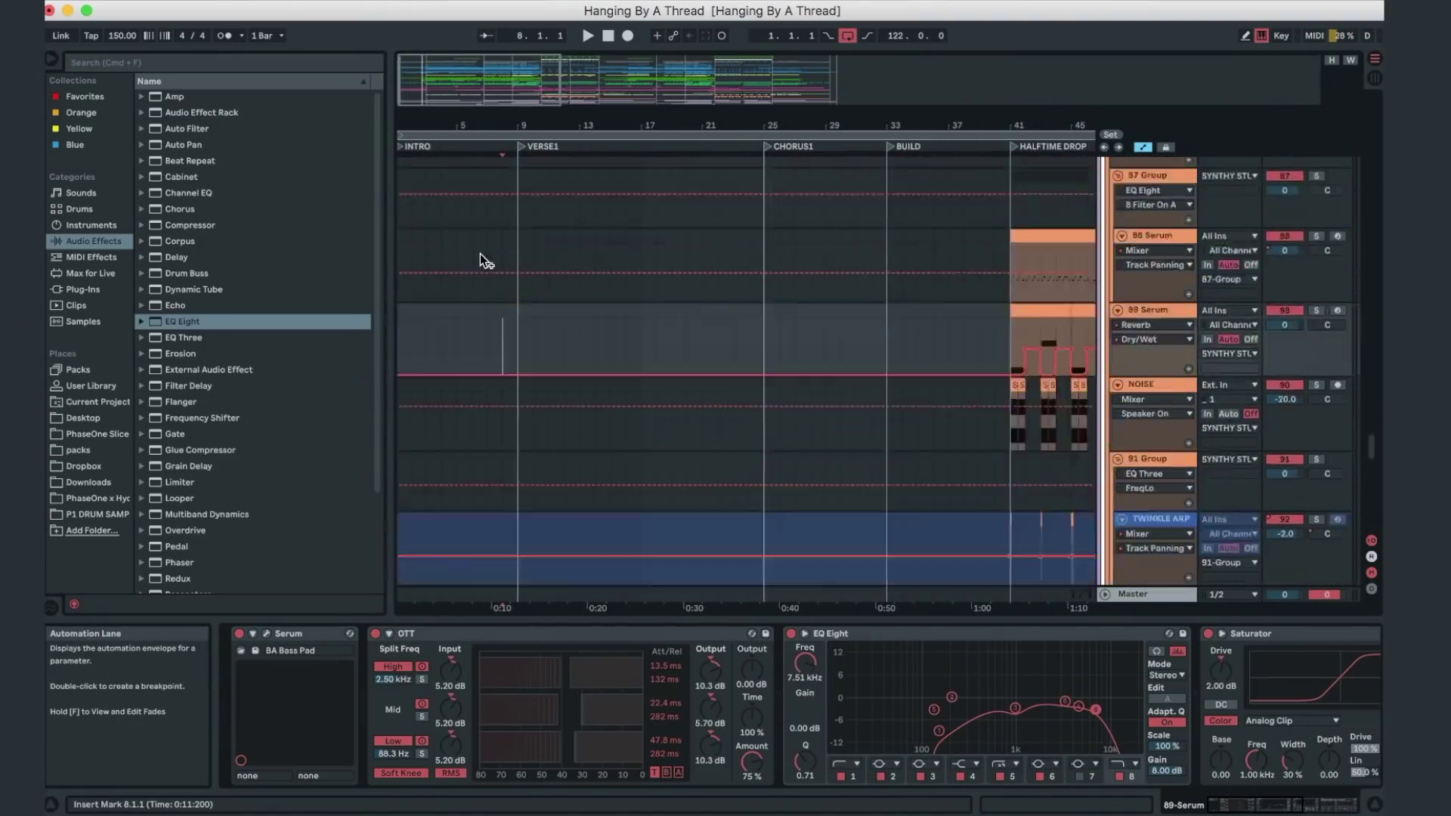
scroll(480, 255, down, 3)
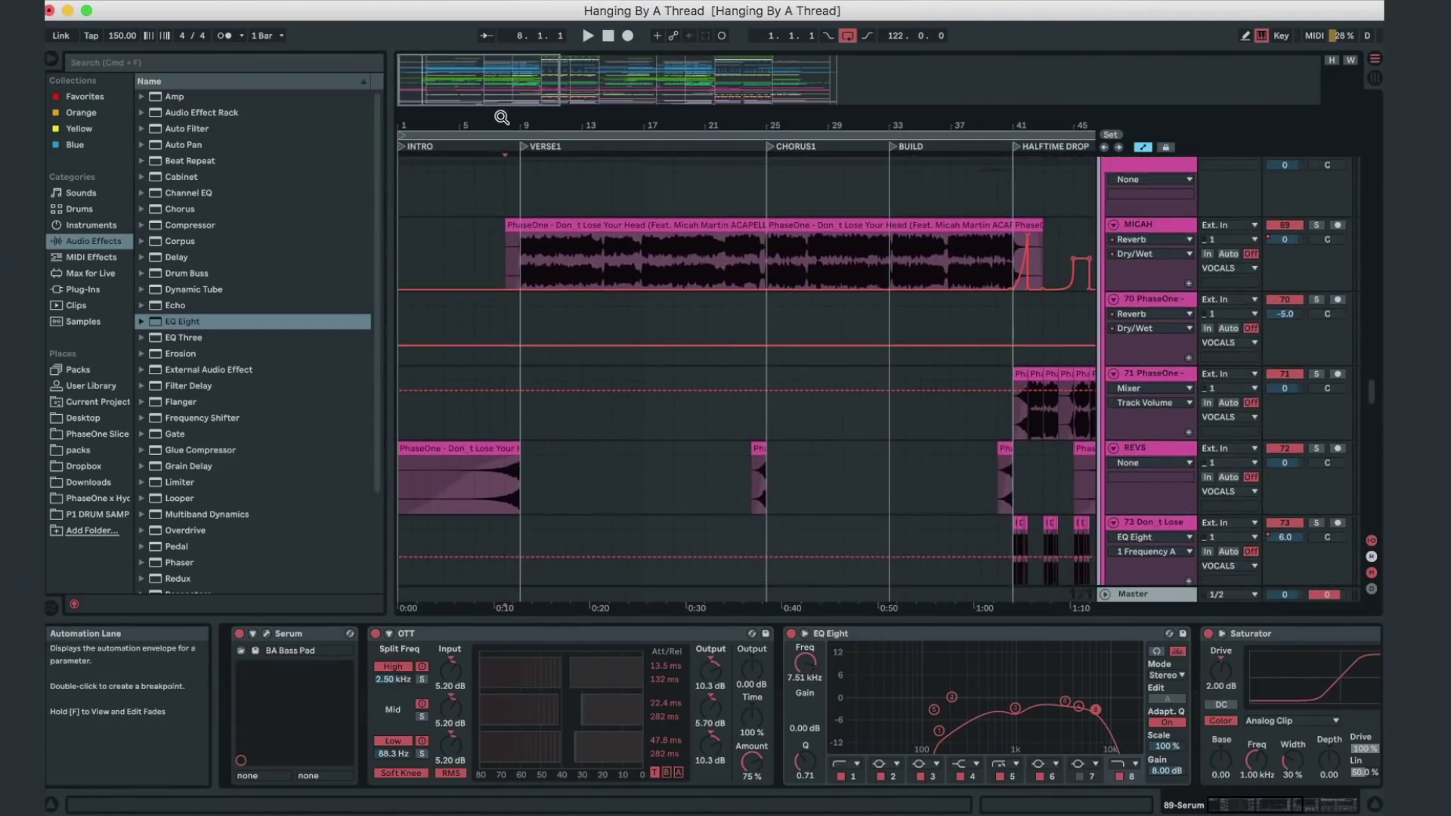
drag(501, 119, 501, 136)
click(491, 241)
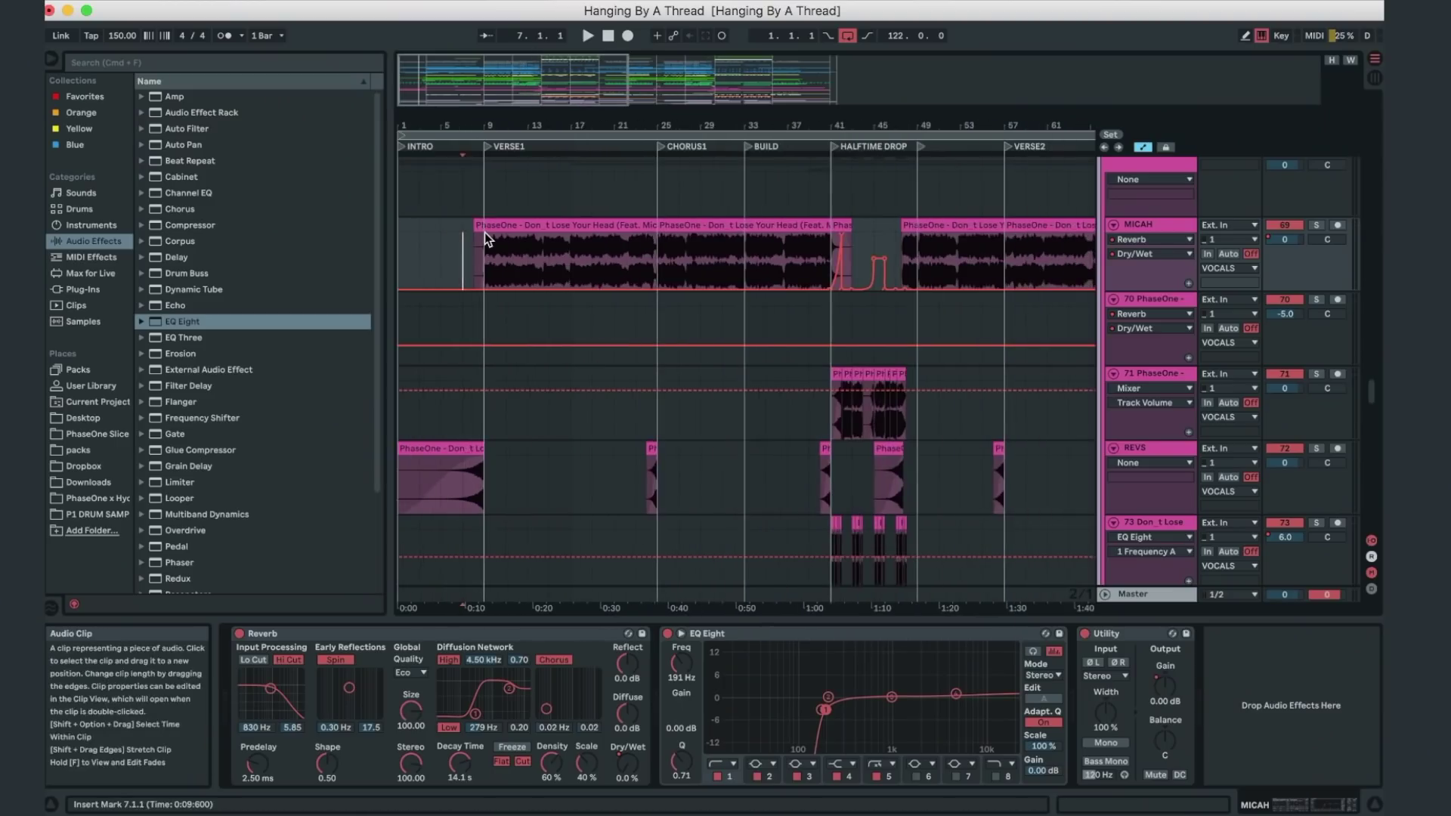
click(487, 224)
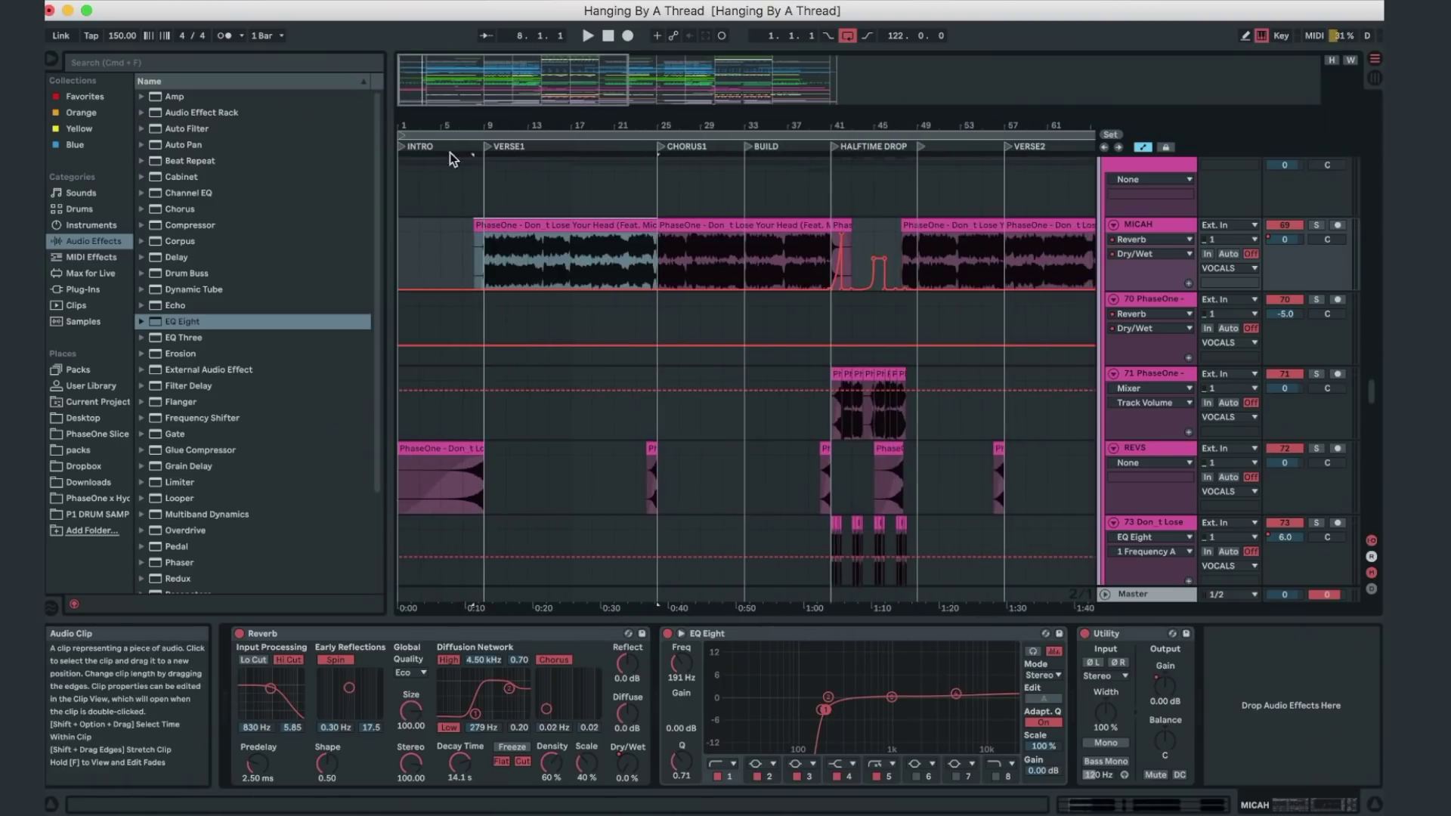
- Show the lead vocal's start around VERSE1, set the insert marker to bar 8, and solo the VOCALS group
drag(458, 121, 459, 166)
click(505, 243)
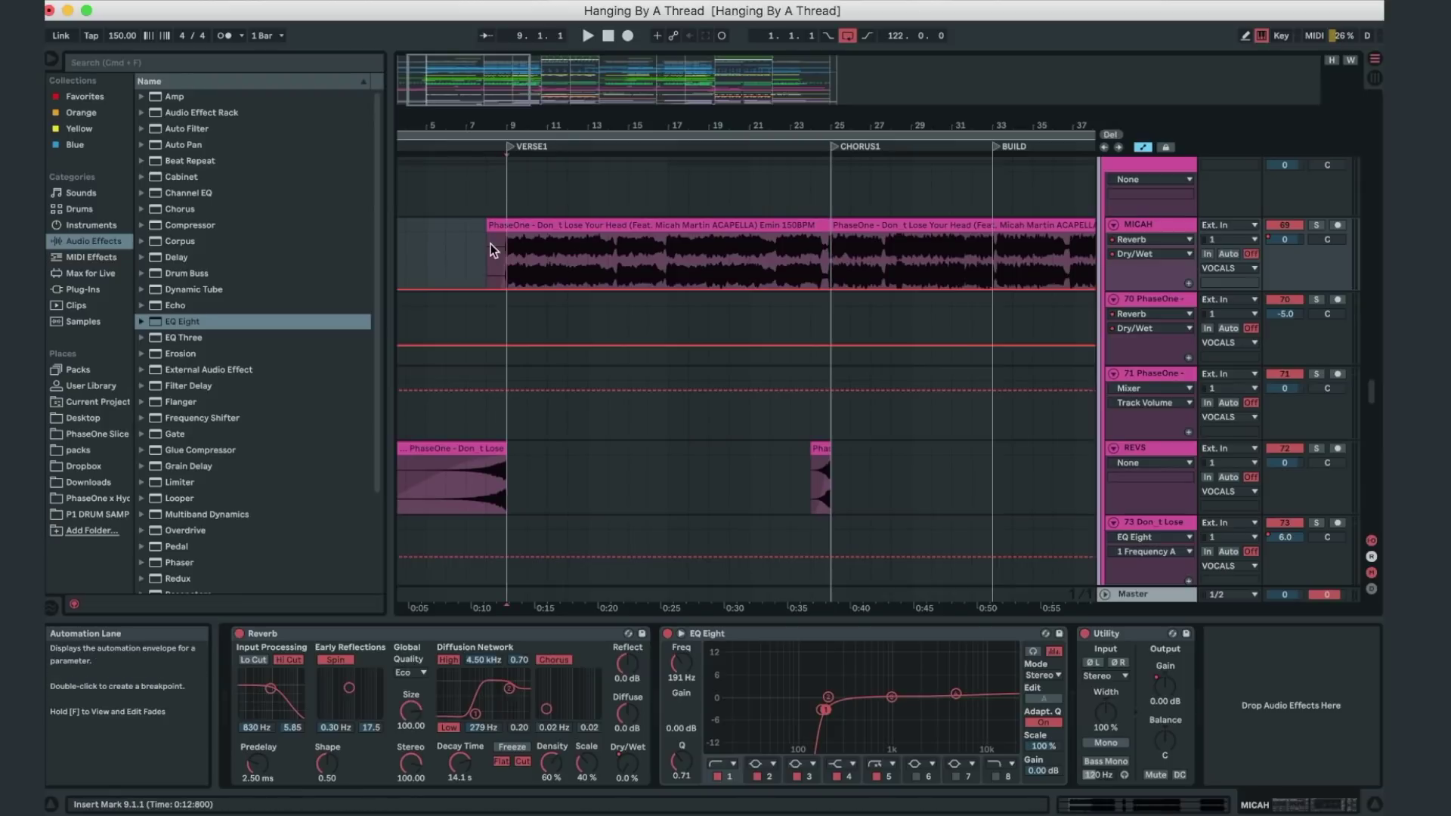
click(491, 243)
scroll(1171, 160, up, 1)
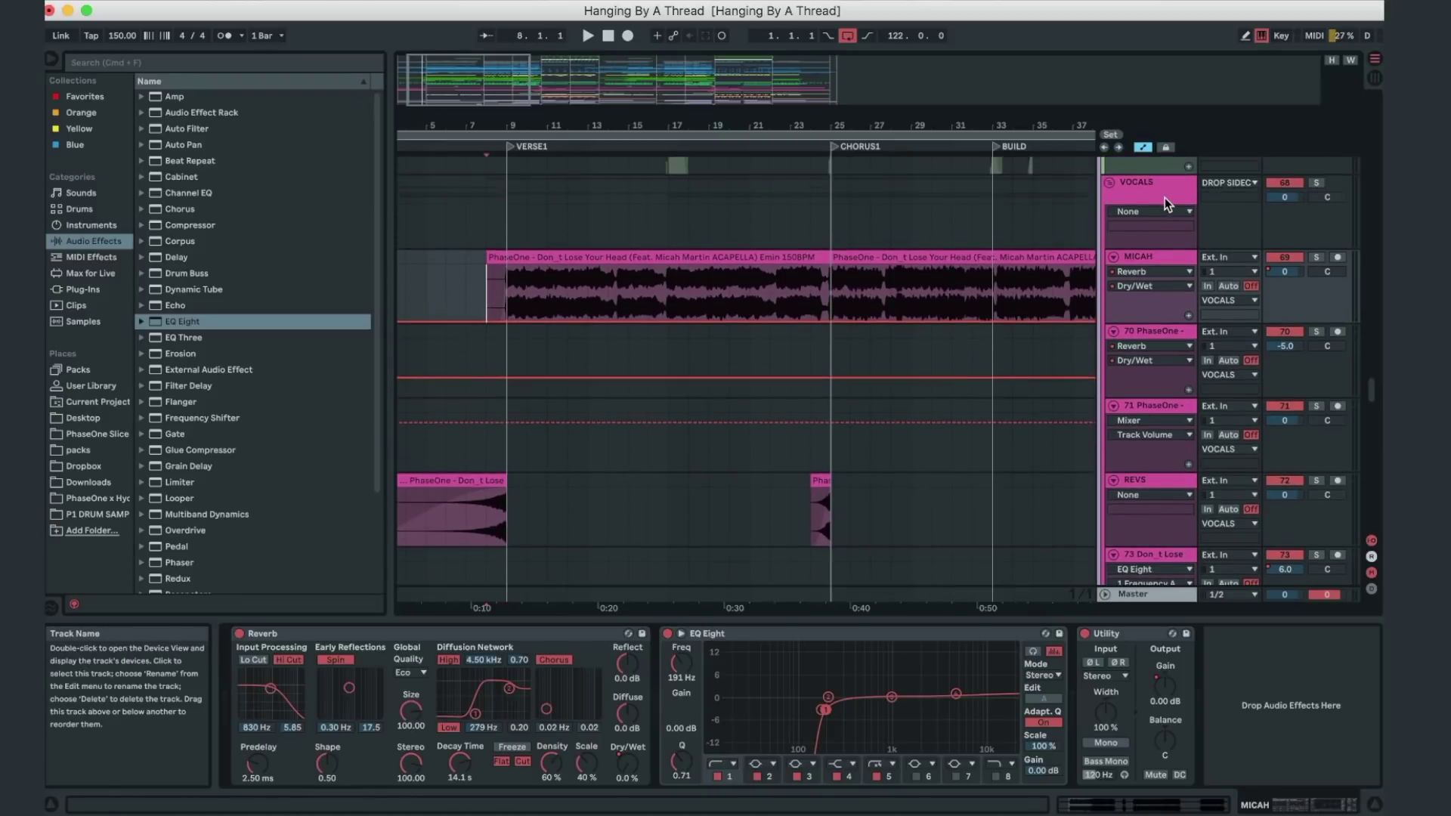
click(1157, 189)
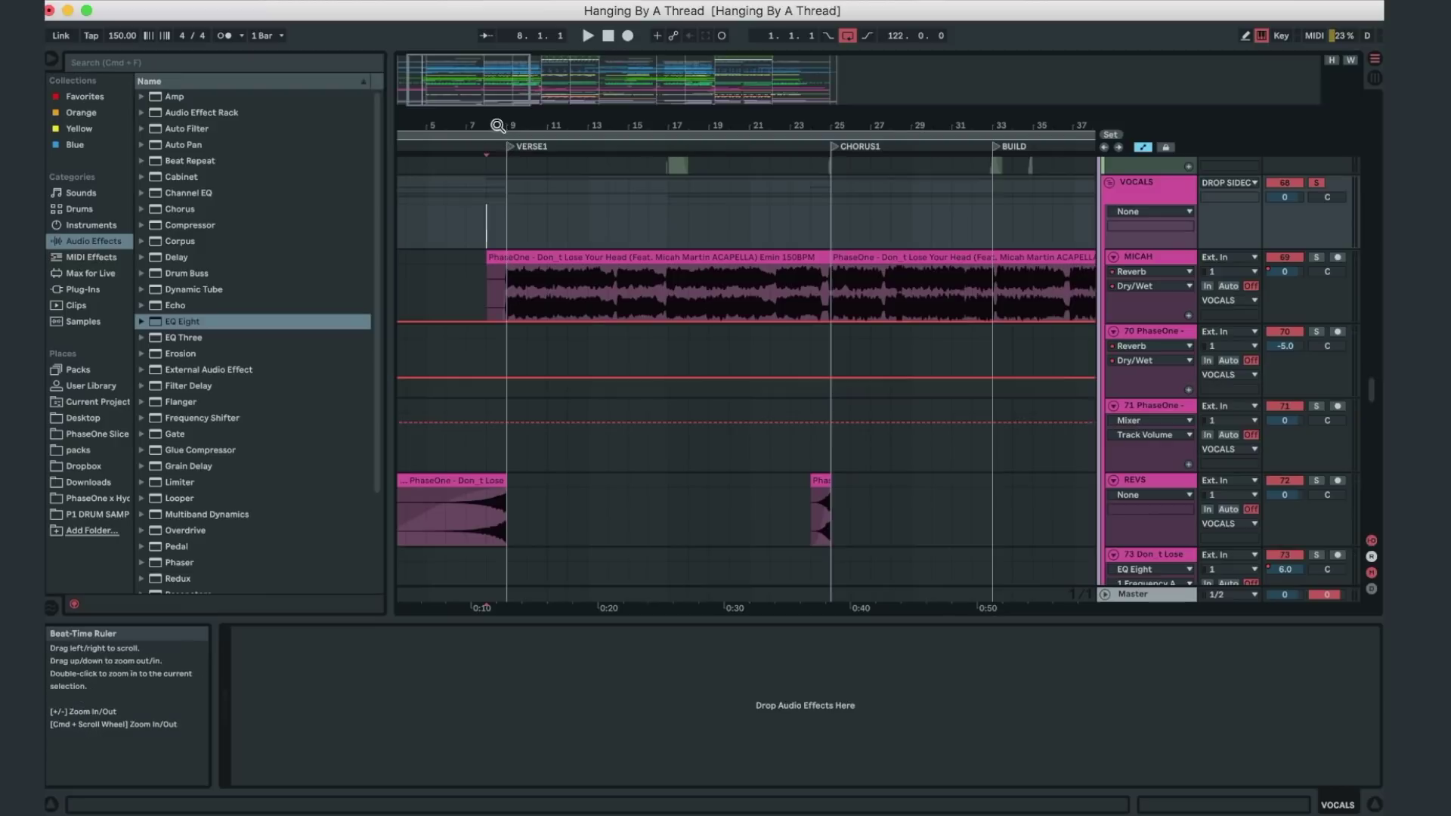
drag(498, 126, 496, 162)
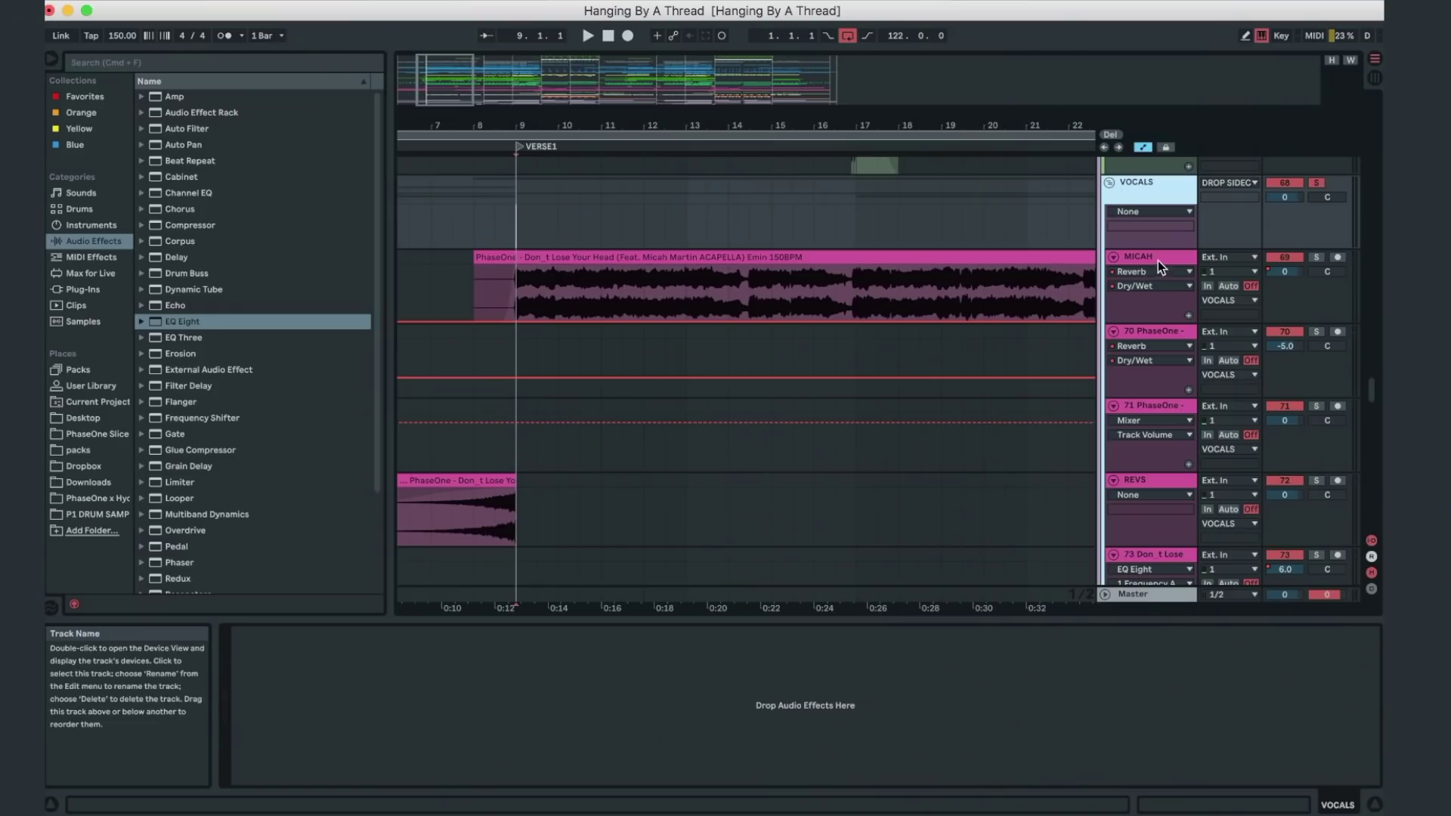
- Review the MICAH track's Reverb, EQ Eight and Utility effects, and play its VERSE1 clip soloed from bar 8
click(1157, 260)
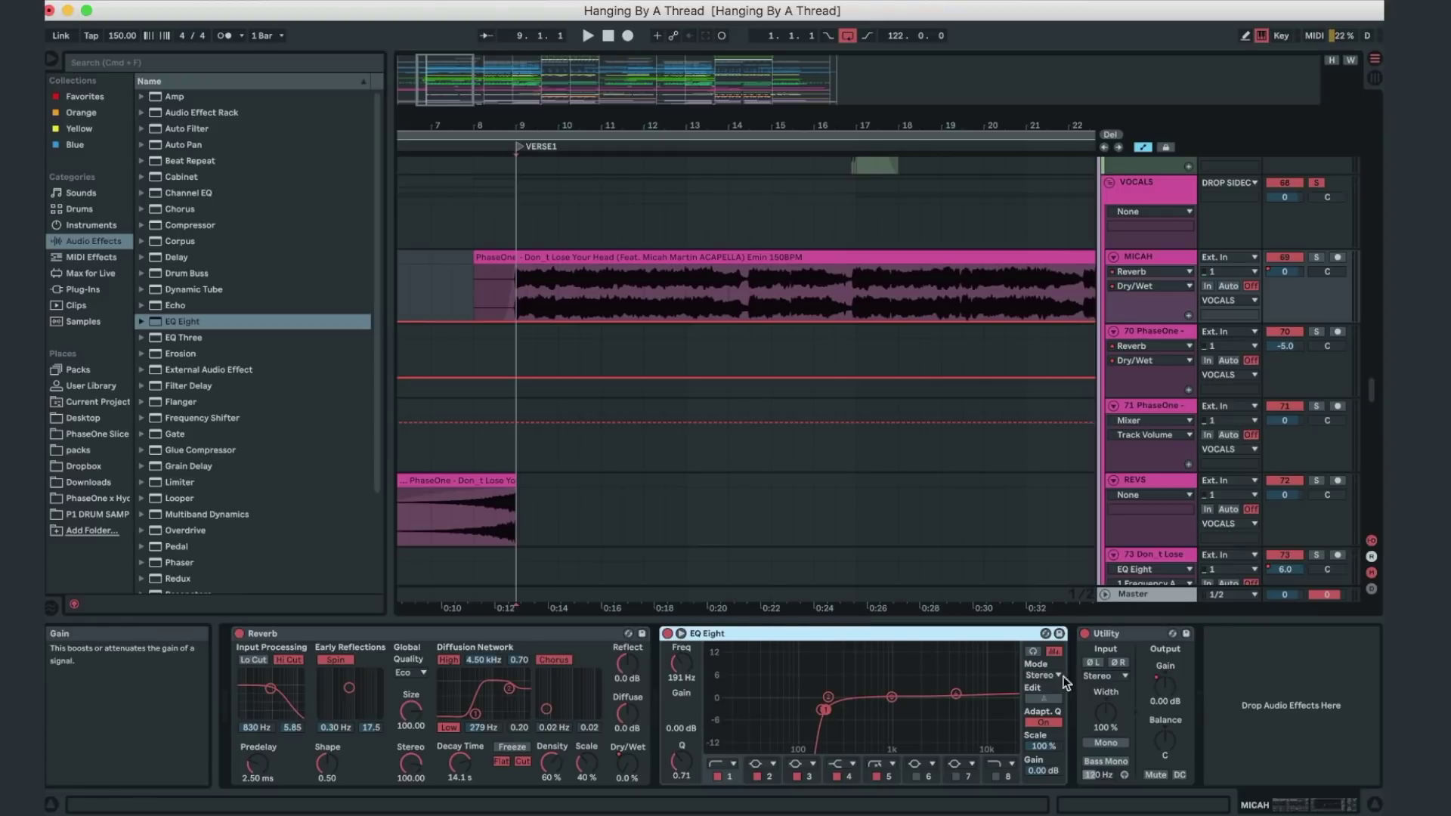
click(642, 257)
click(1316, 258)
key(space)
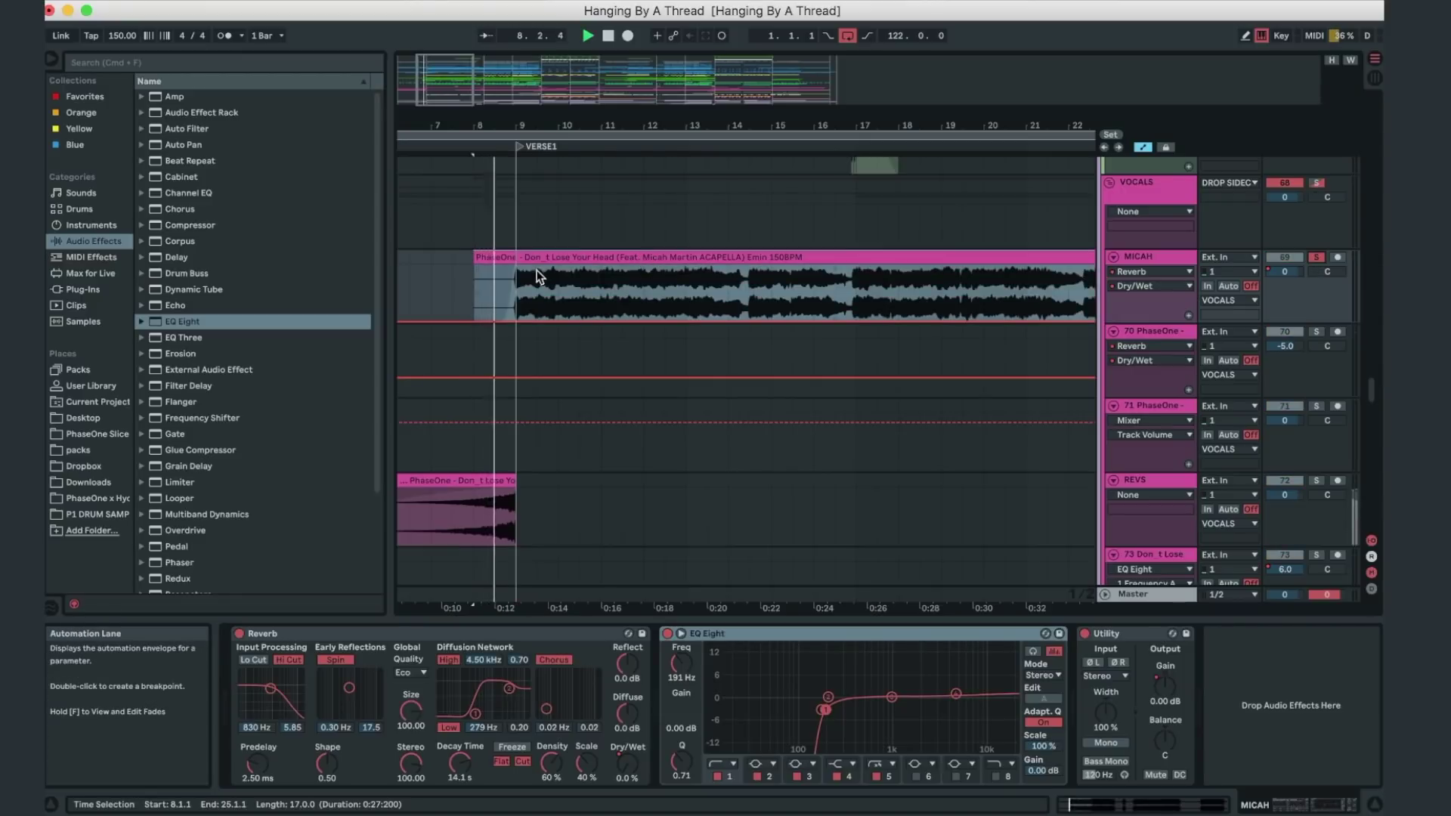
drag(533, 129, 478, 136)
scroll(578, 314, down, 1)
scroll(545, 287, down, 1)
scroll(546, 287, left, 1)
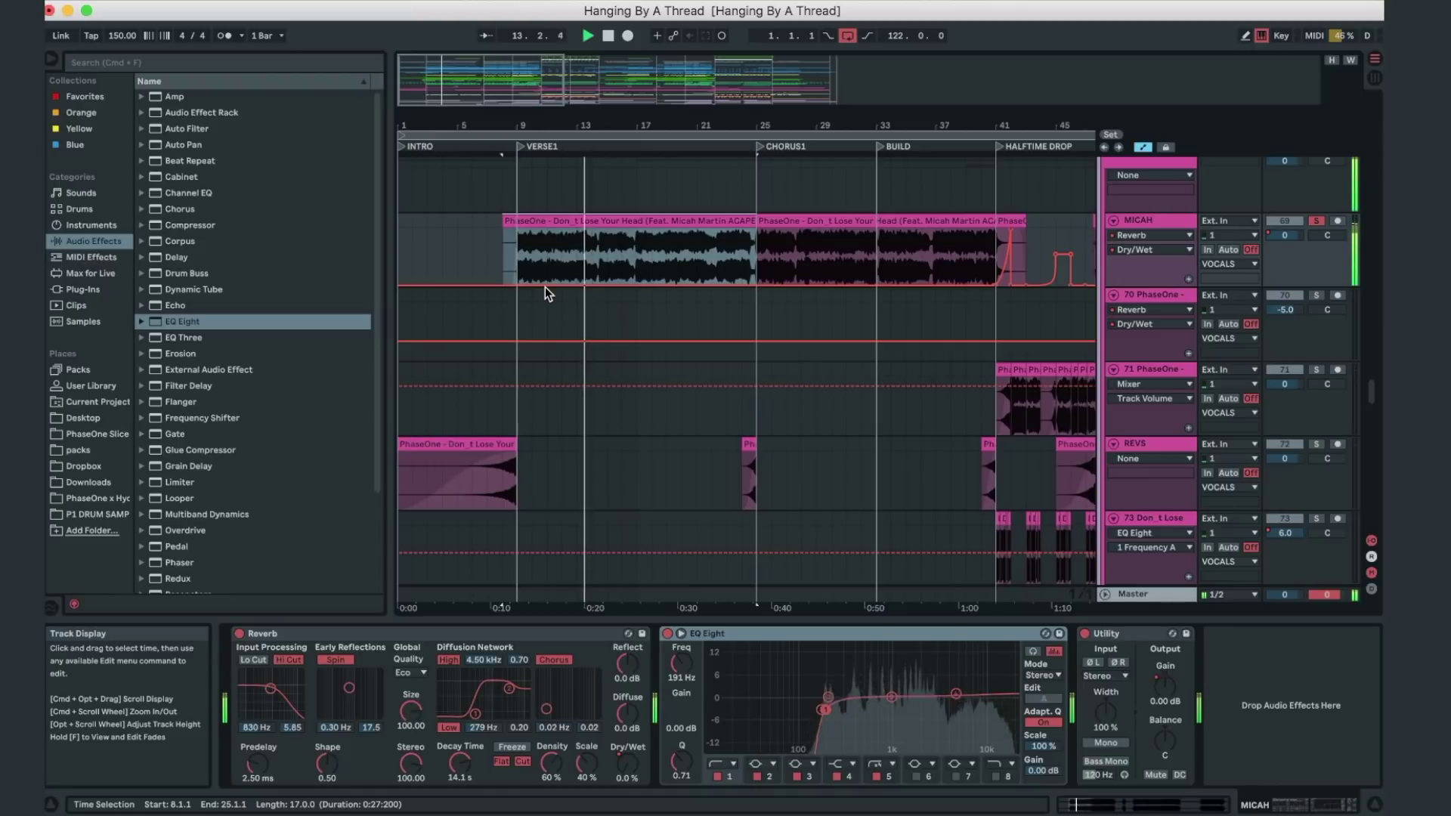
key(space)
click(758, 254)
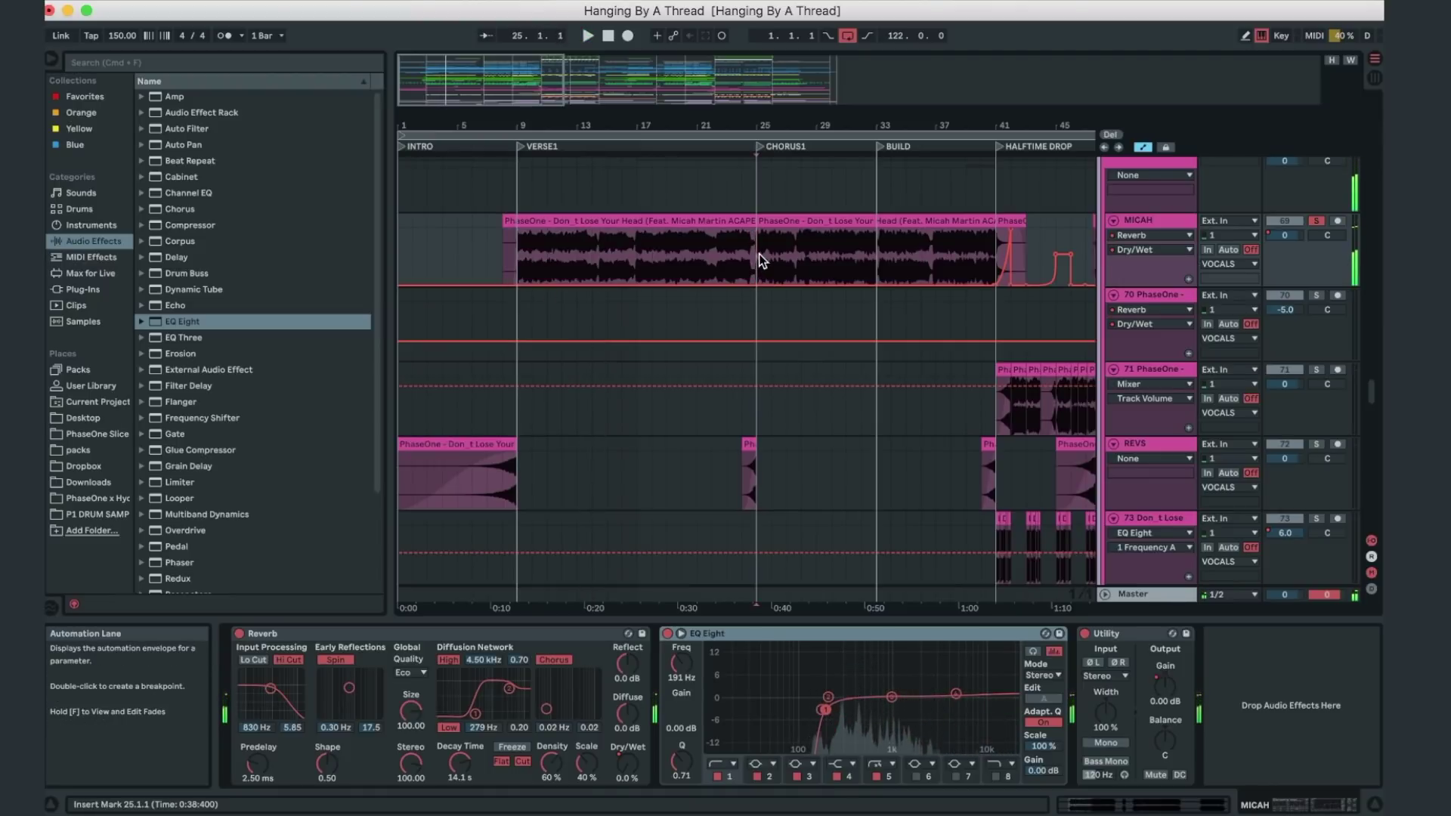
- Show the REVS track's reversed vocal clip leading into VERSE1, with the insert marker at bar 7
scroll(575, 366, down, 2)
click(485, 437)
scroll(486, 436, down, 2)
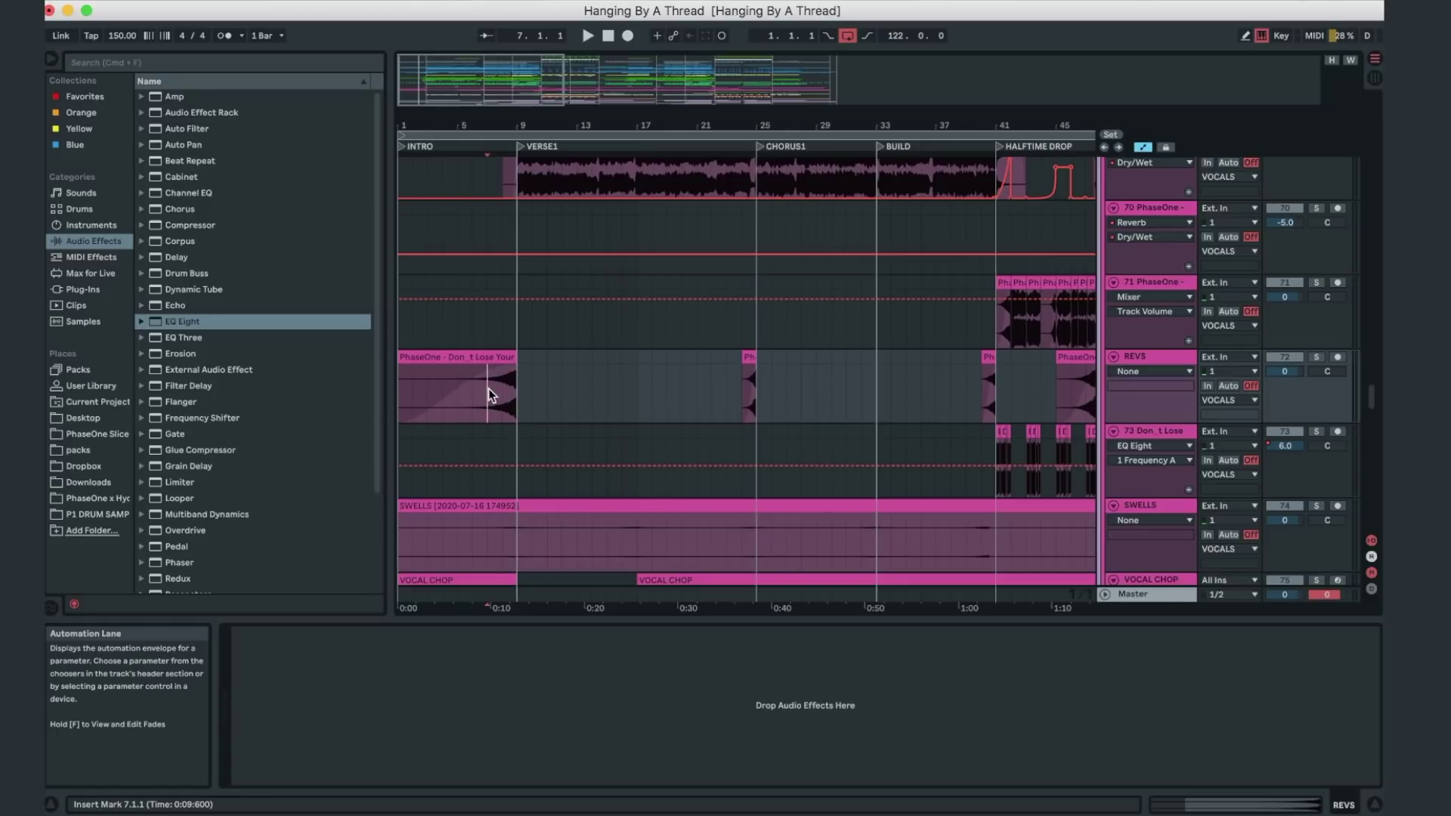
drag(451, 139, 560, 339)
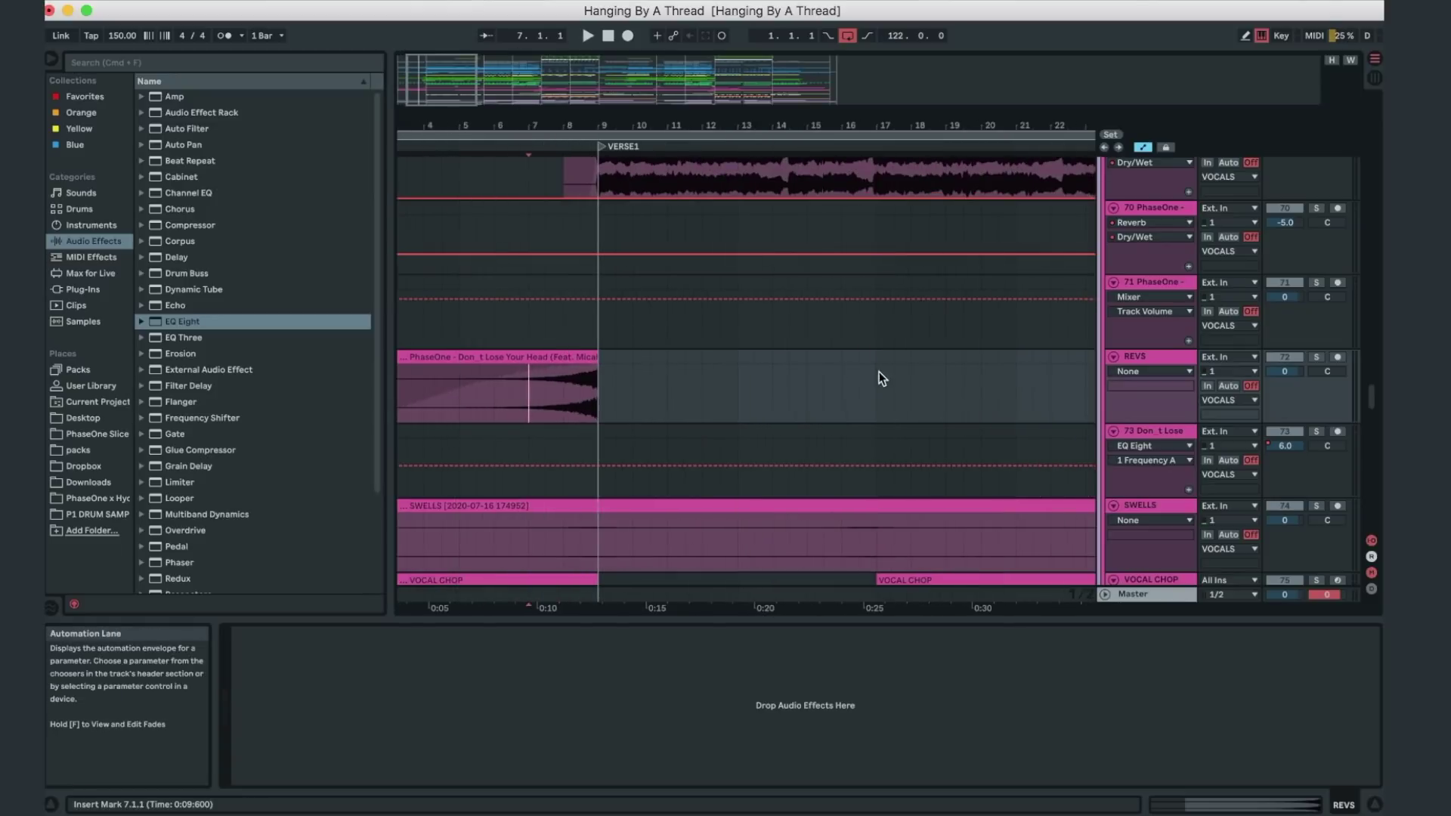
- Compare the start of the MICAH vocal at VERSE1 with the end of the REVS clip up close
scroll(622, 281, up, 5)
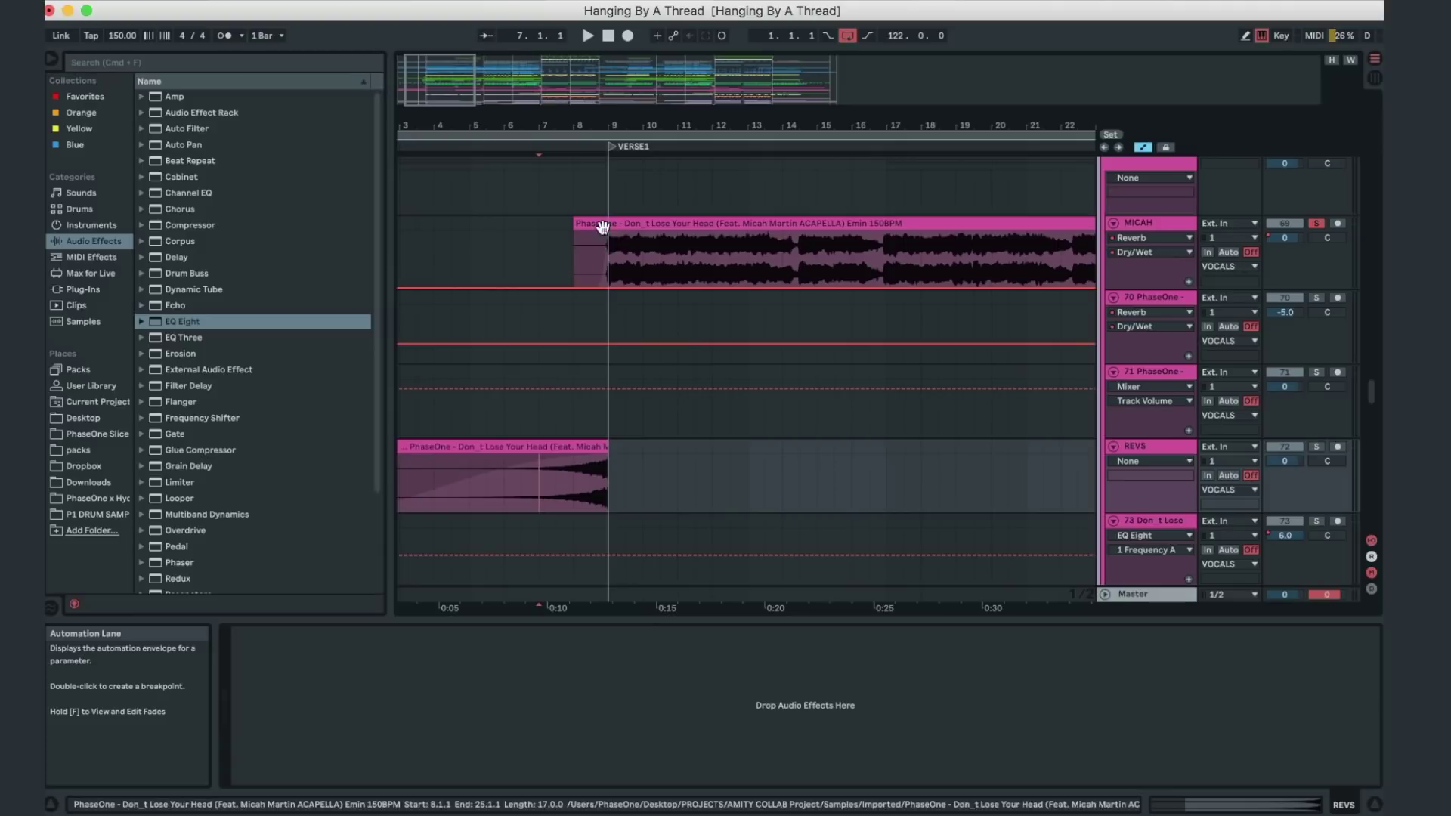
click(592, 243)
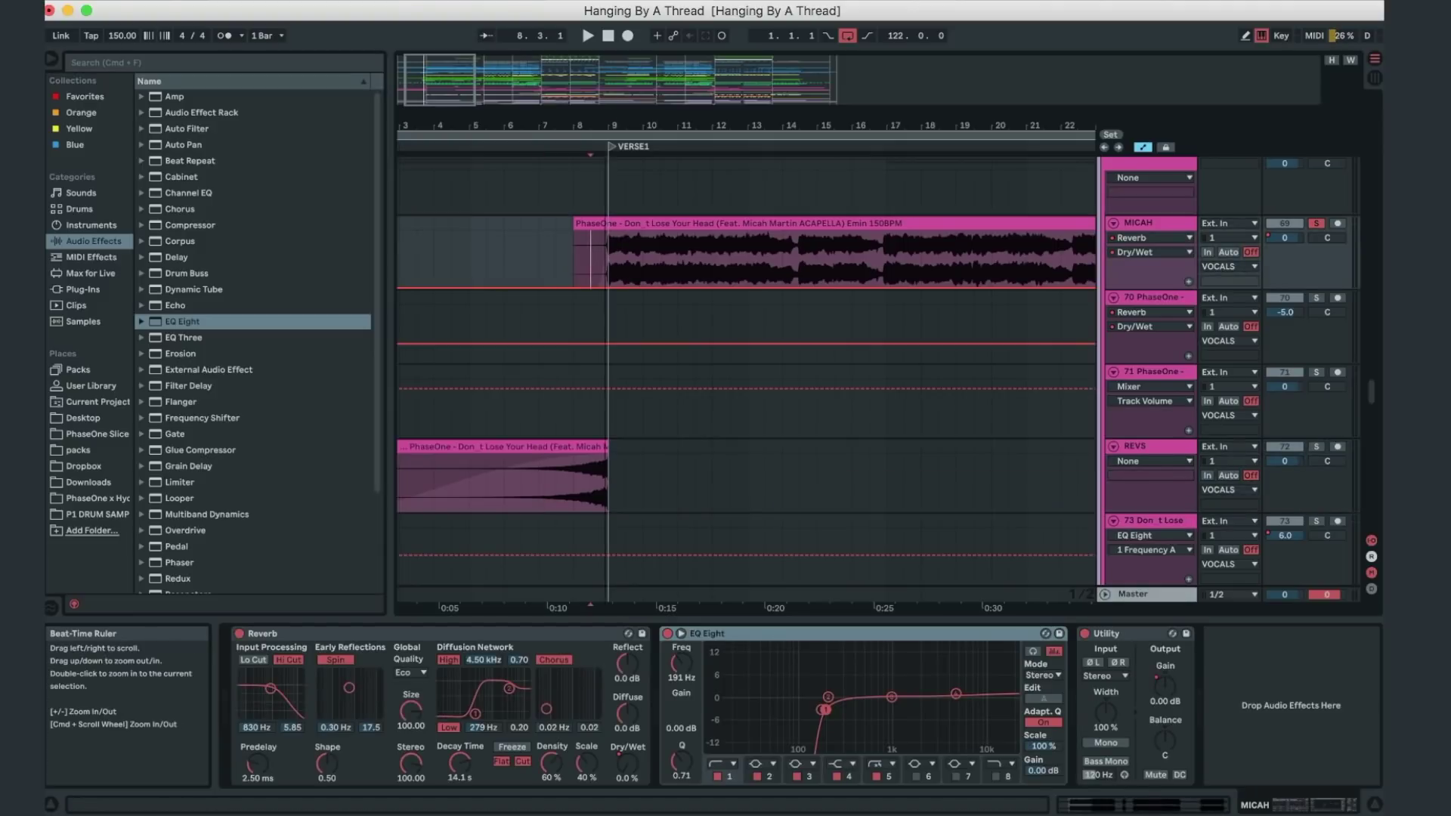
drag(605, 126, 606, 173)
scroll(633, 322, down, 6)
click(593, 325)
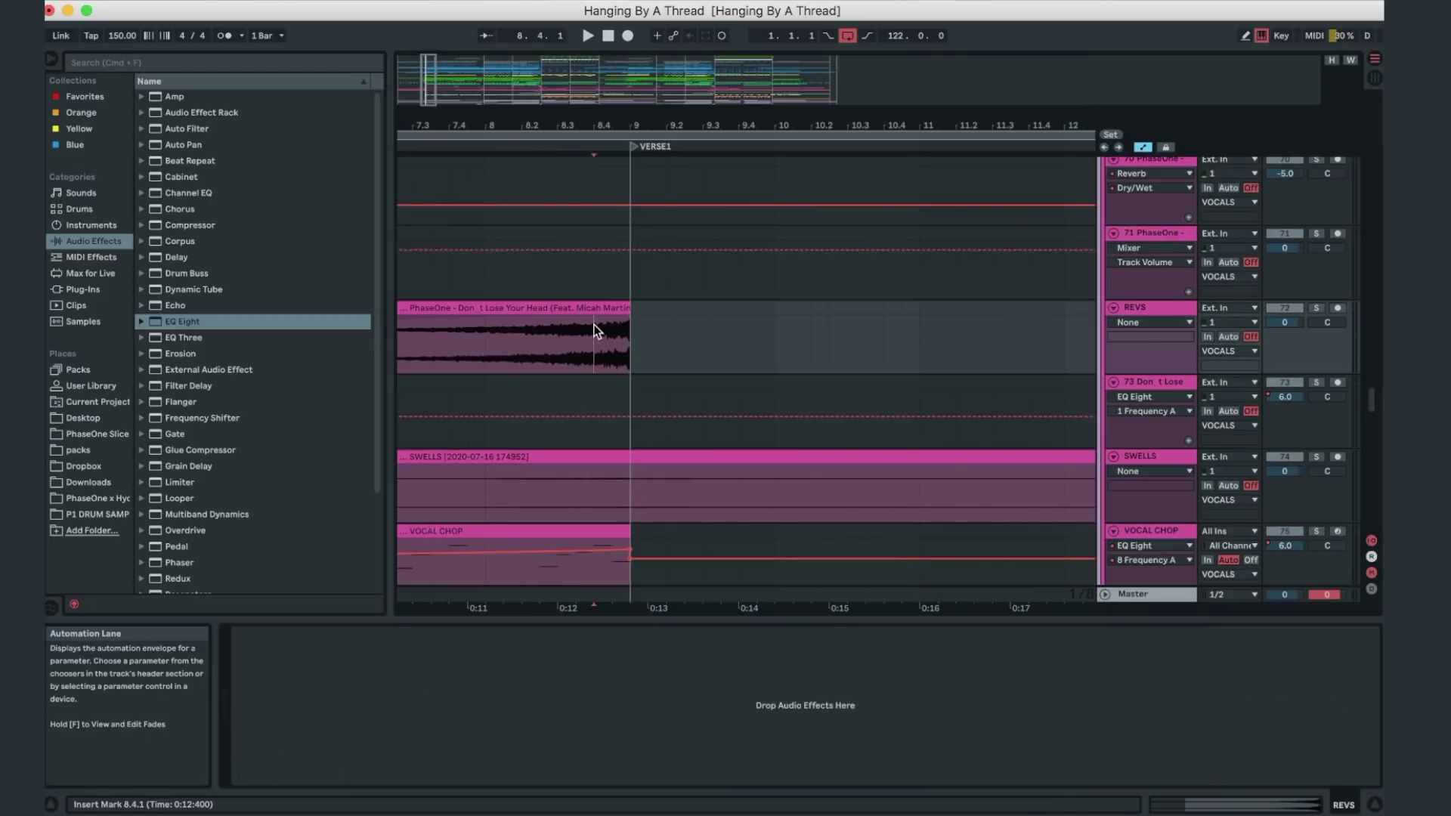
scroll(726, 204, up, 2)
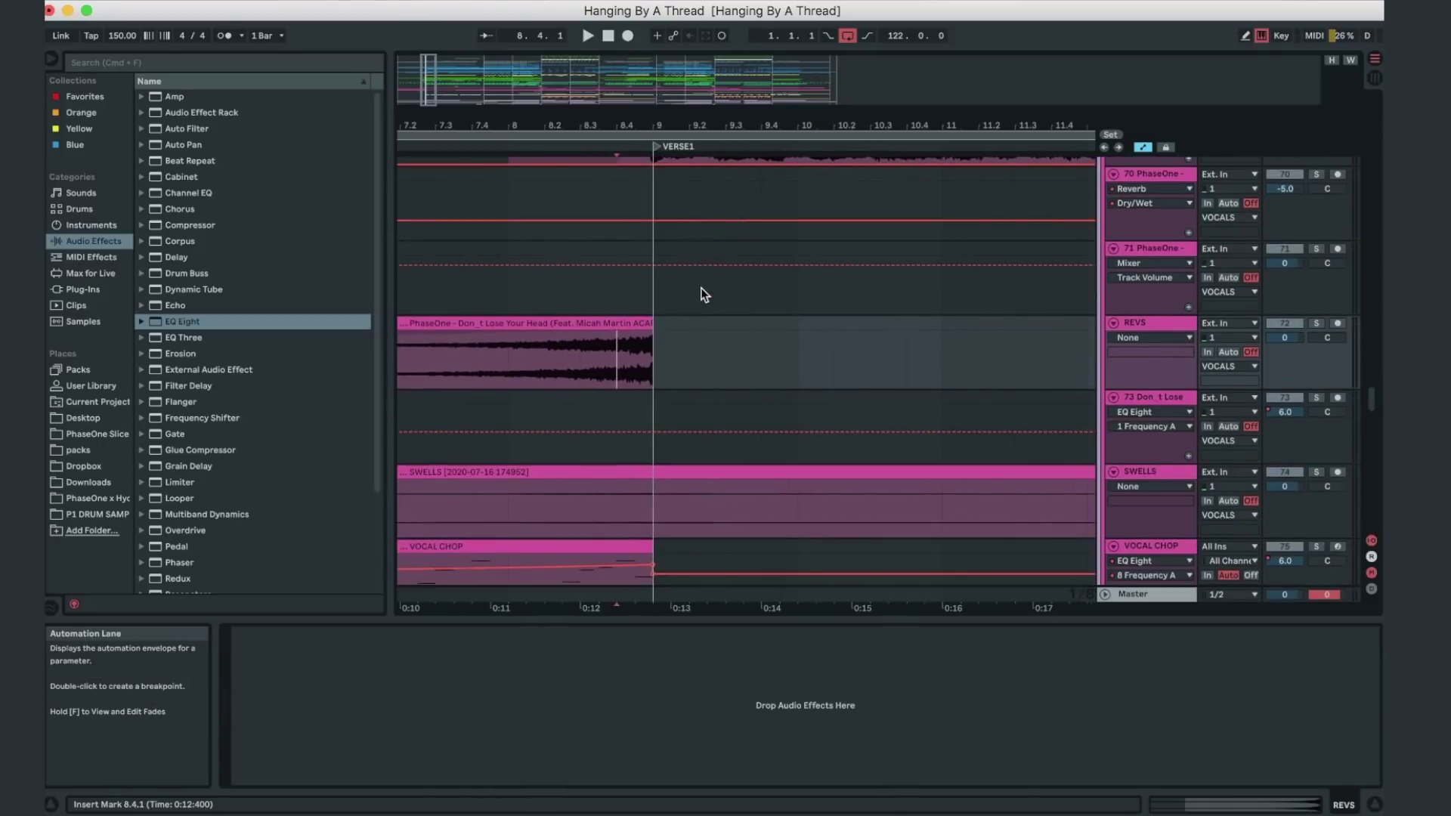
- Solo the REVS track and play its INTRO clip from bar 1 and from bar 5 into VERSE1
scroll(700, 287, down, 2)
scroll(760, 276, left, 2)
scroll(760, 277, down, 1)
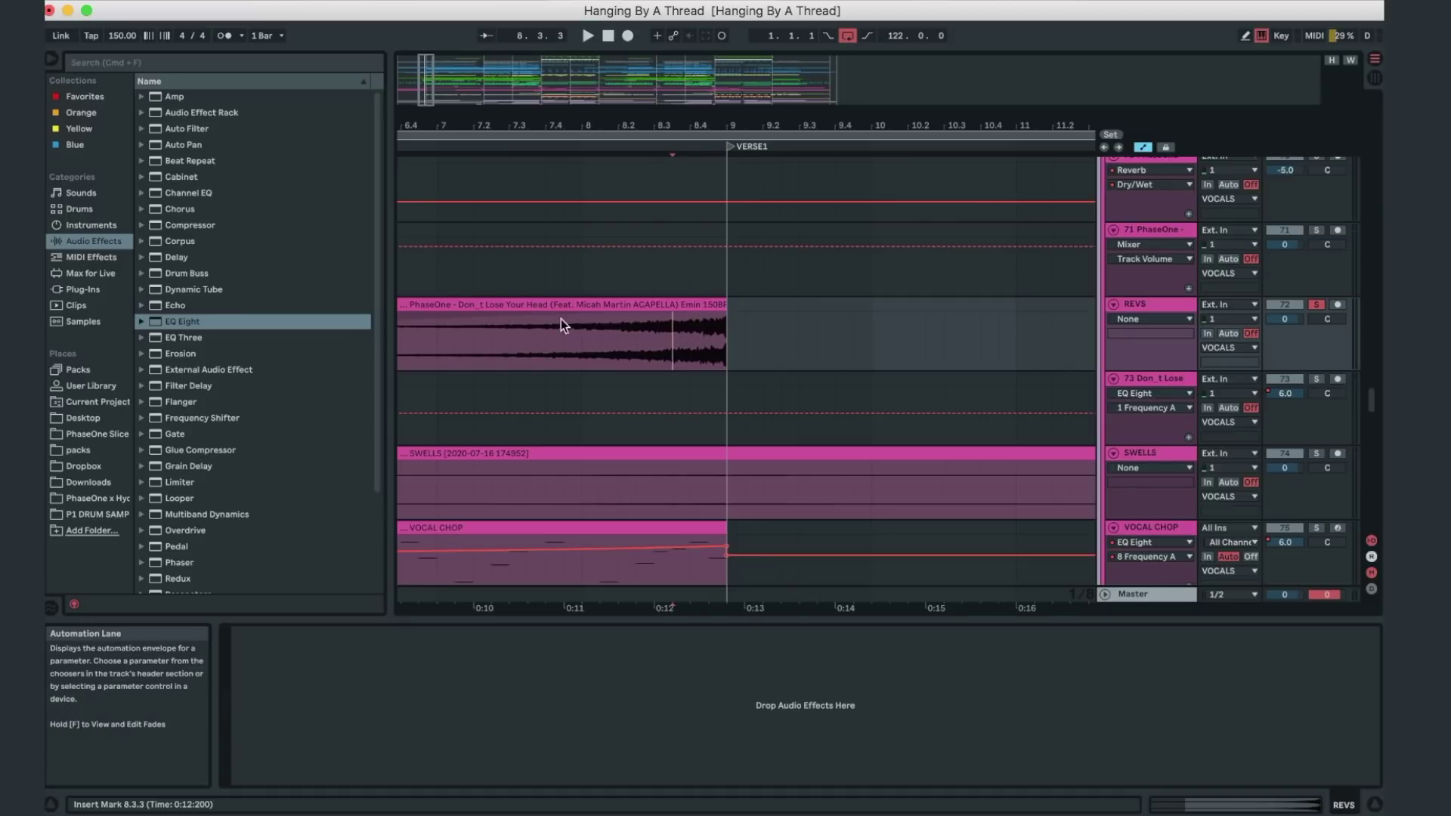
drag(456, 330, 687, 342)
click(688, 314)
click(687, 305)
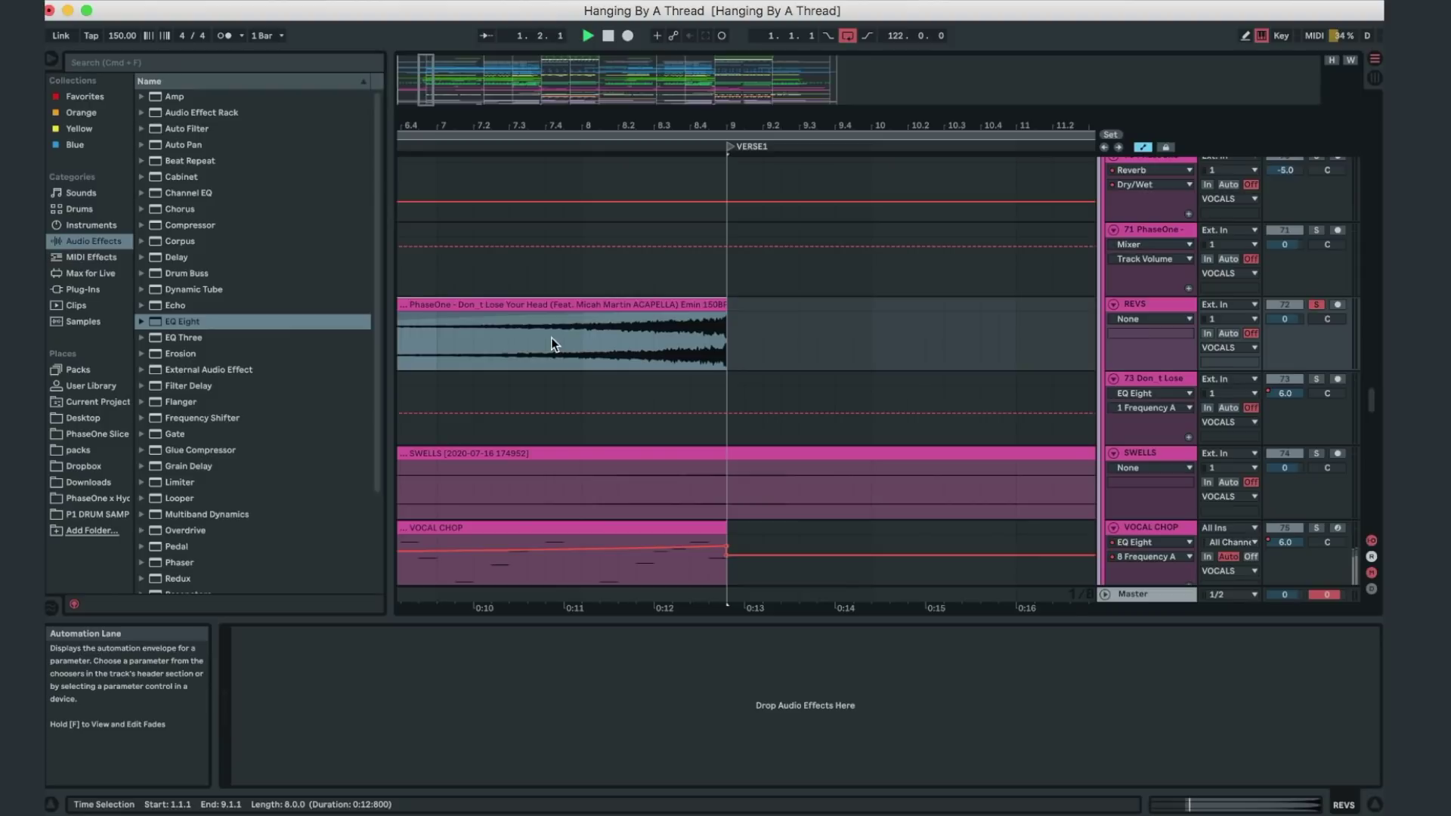
key(super+d)
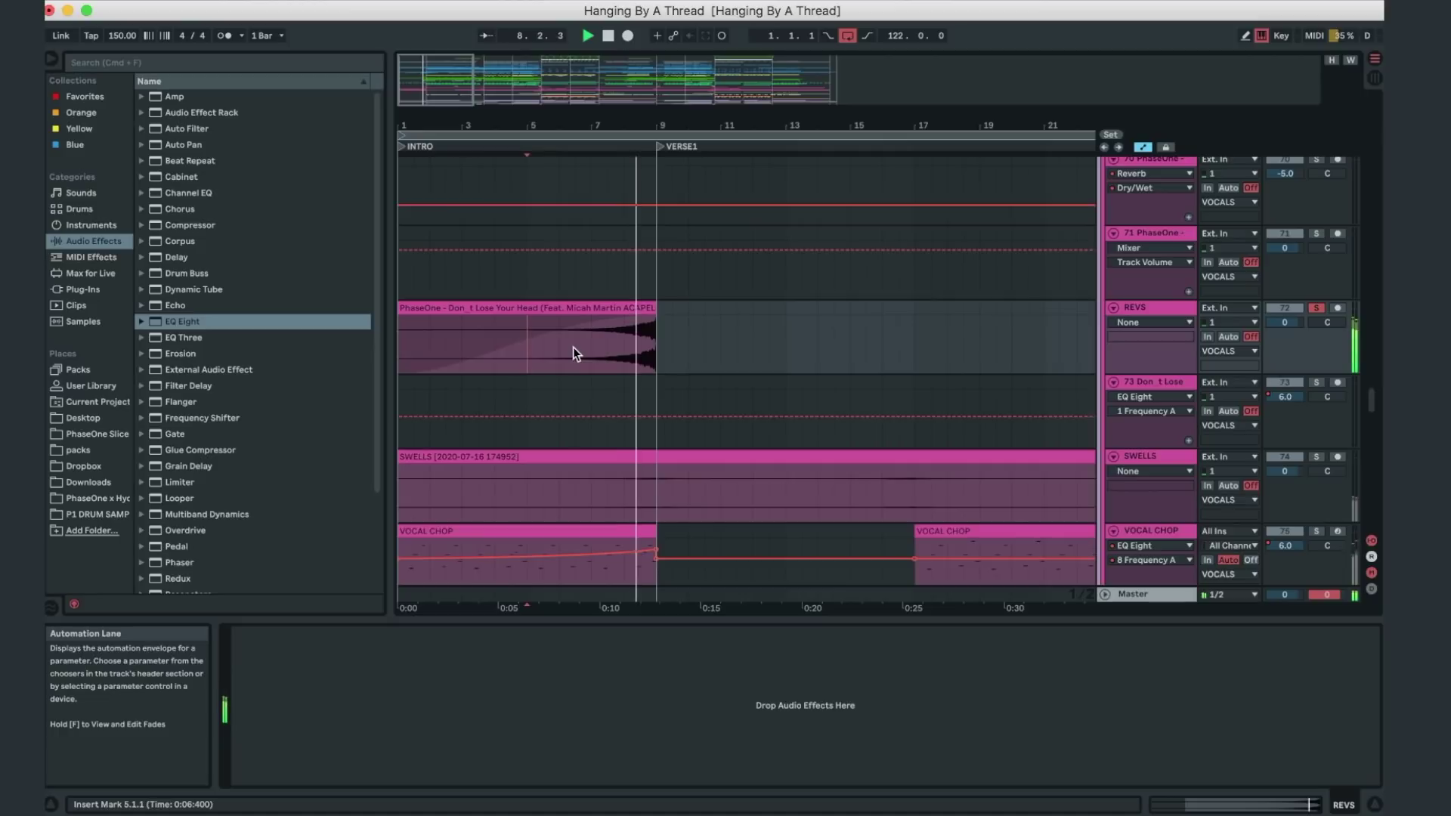
key(space)
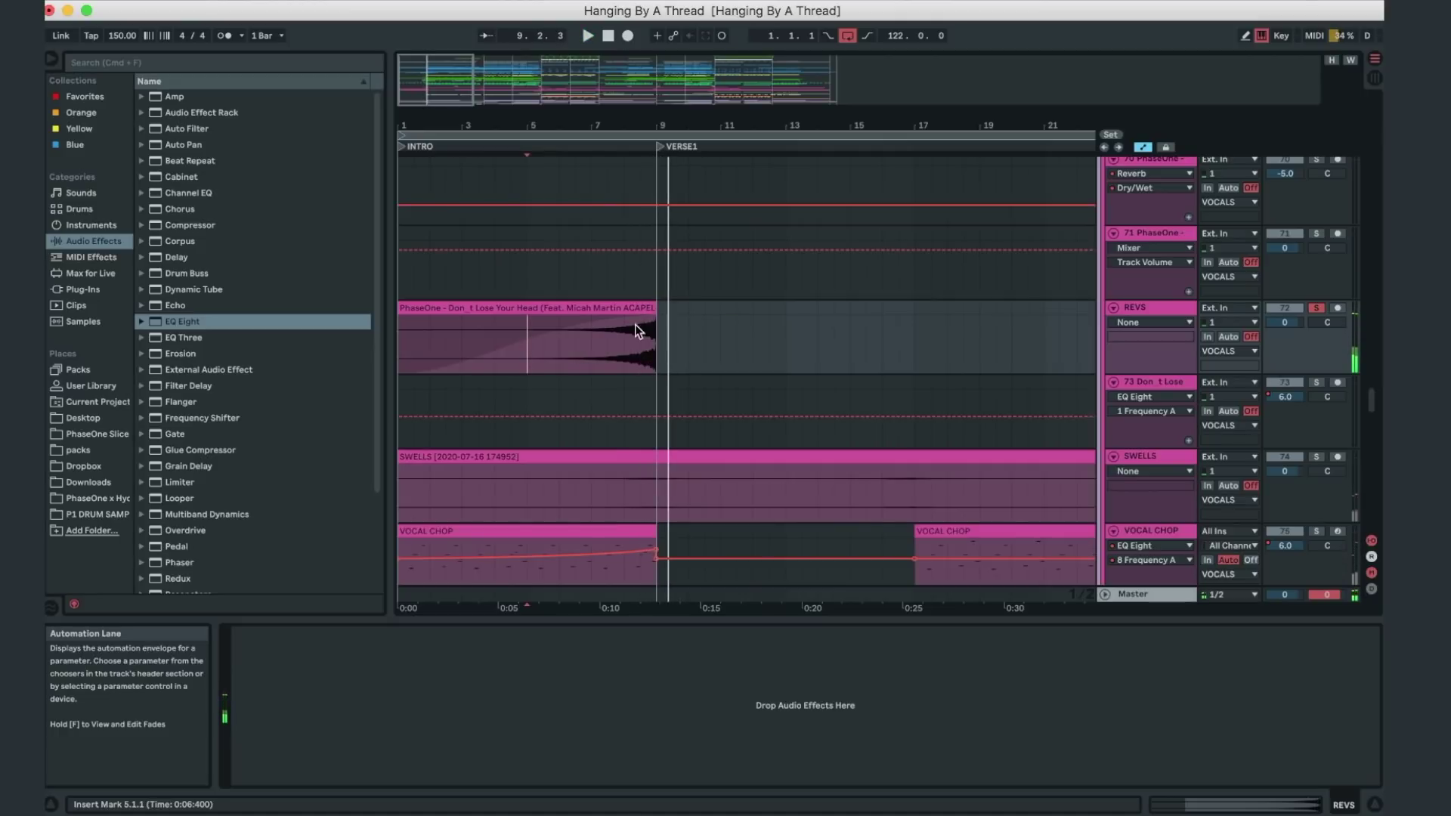
- Select the MICAH vocal's opening from 9.1.1 to 9.3.1 and play it with the track soloed
click(635, 326)
scroll(661, 265, up, 4)
drag(656, 245, 668, 248)
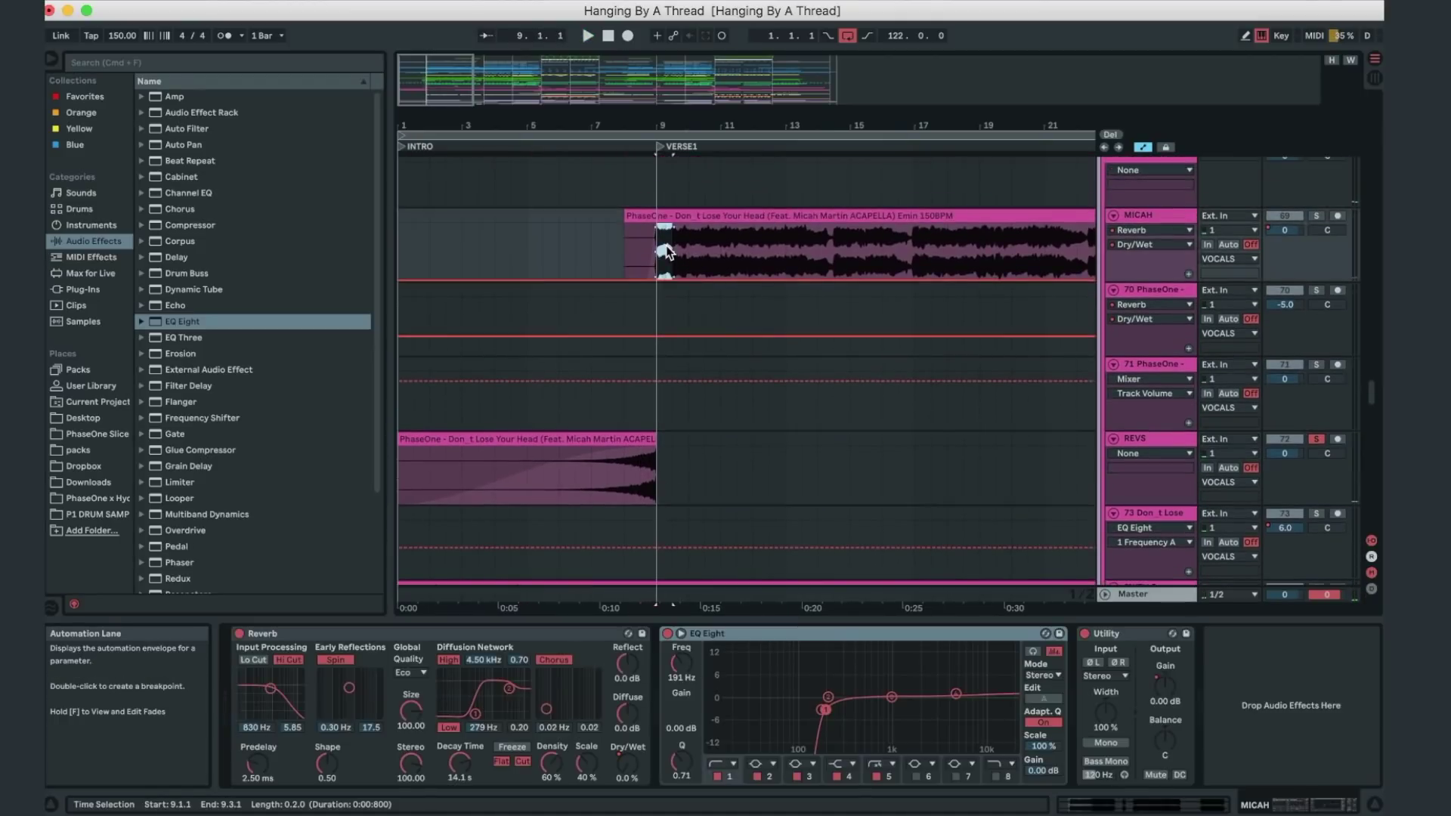
drag(651, 120, 659, 231)
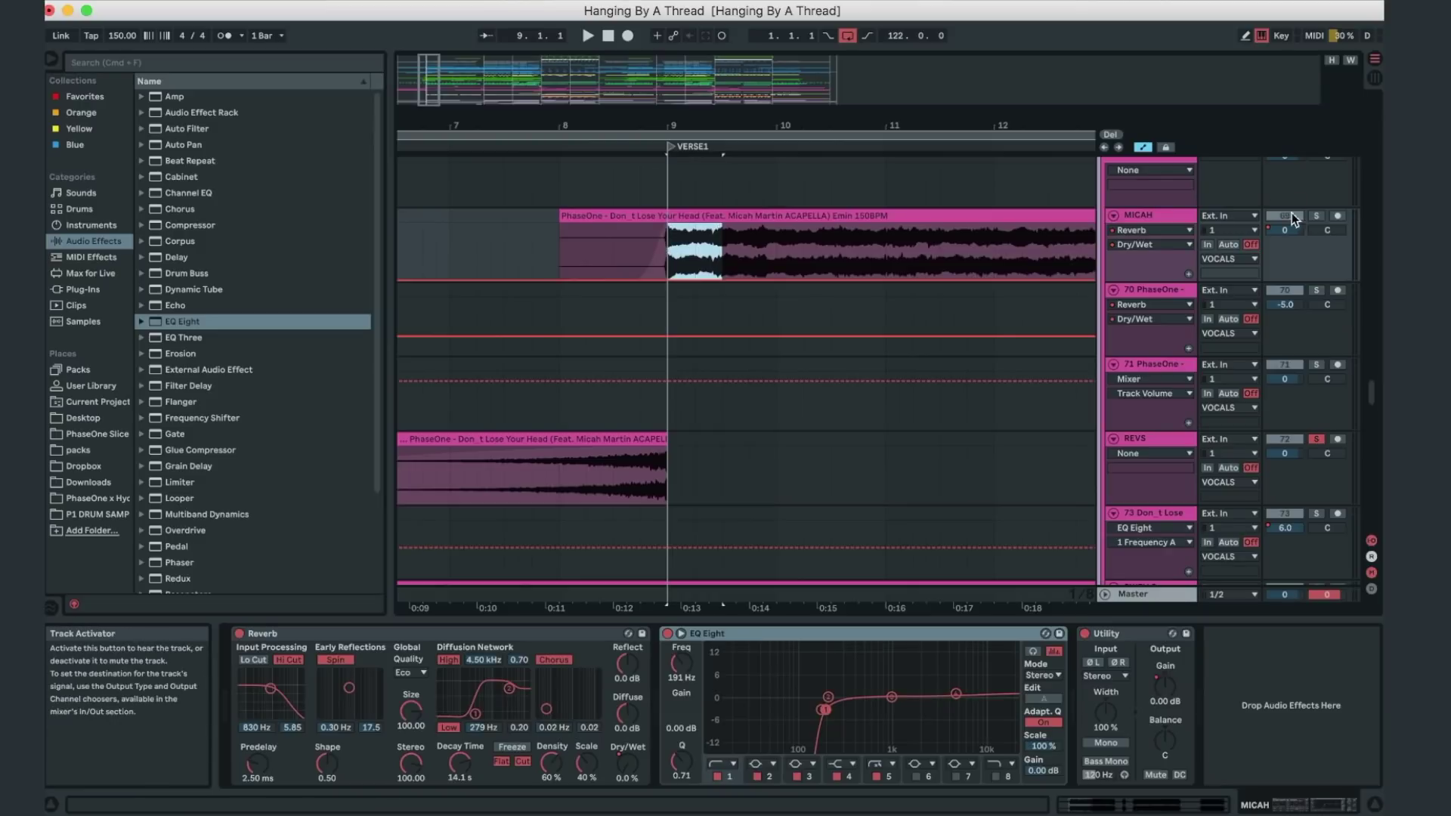
key(space)
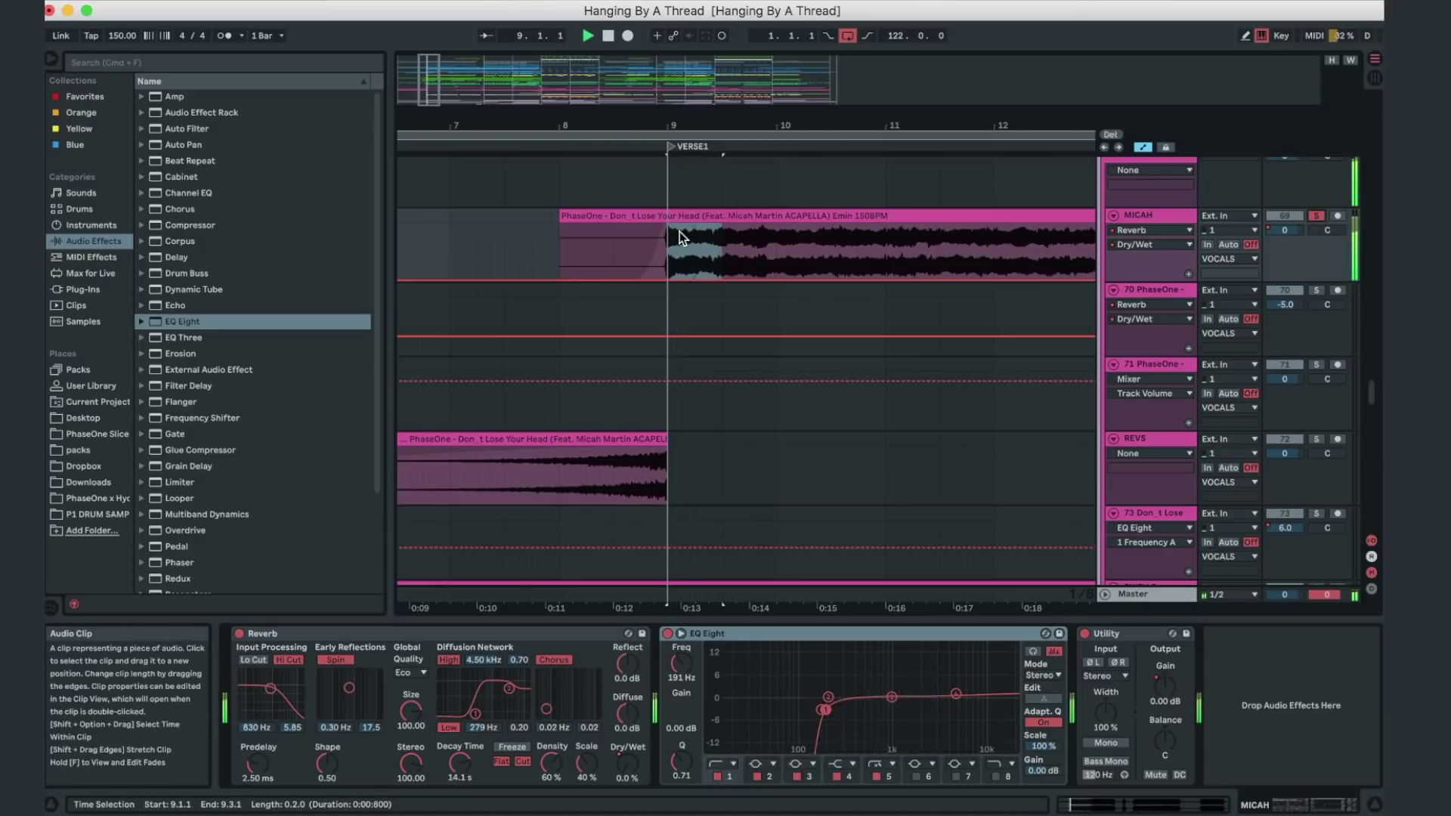
click(1316, 440)
click(1317, 214)
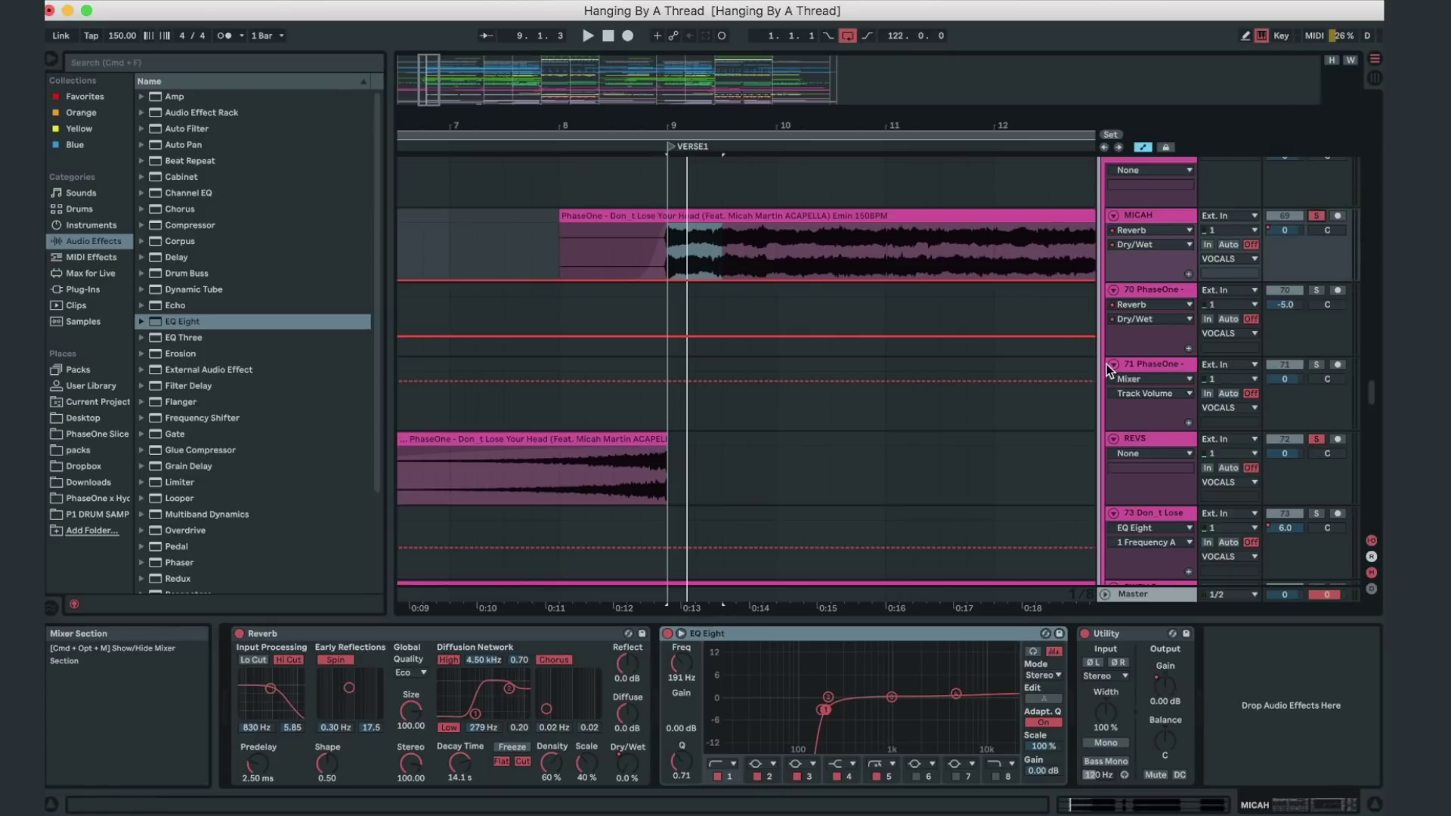
- Play from bar 7 into VERSE1 with MICAH and REVS both soloed to hear the reversed vocal lead in
scroll(718, 340, left, 2)
scroll(717, 340, up, 1)
key(space)
click(512, 272)
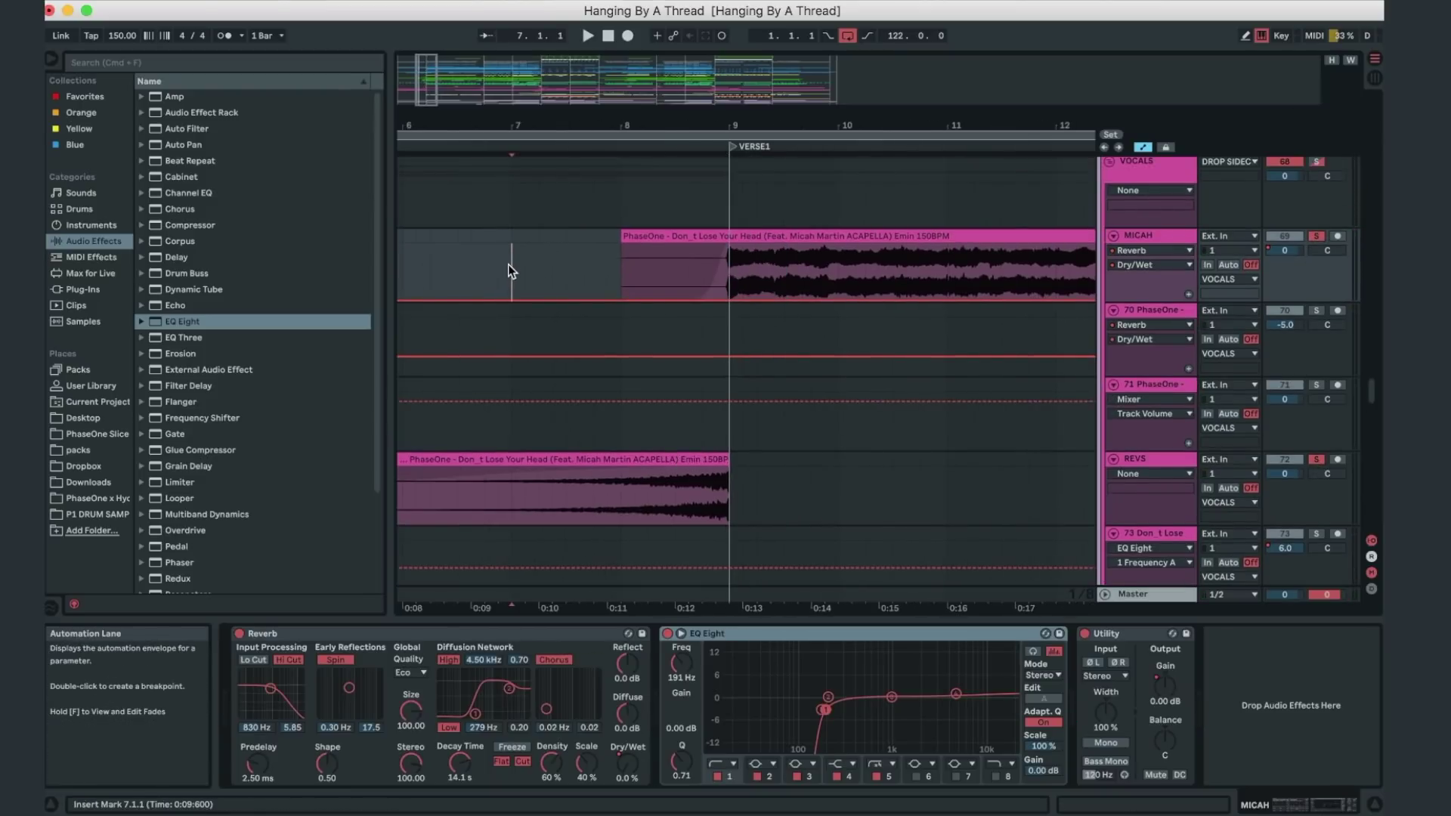
key(space)
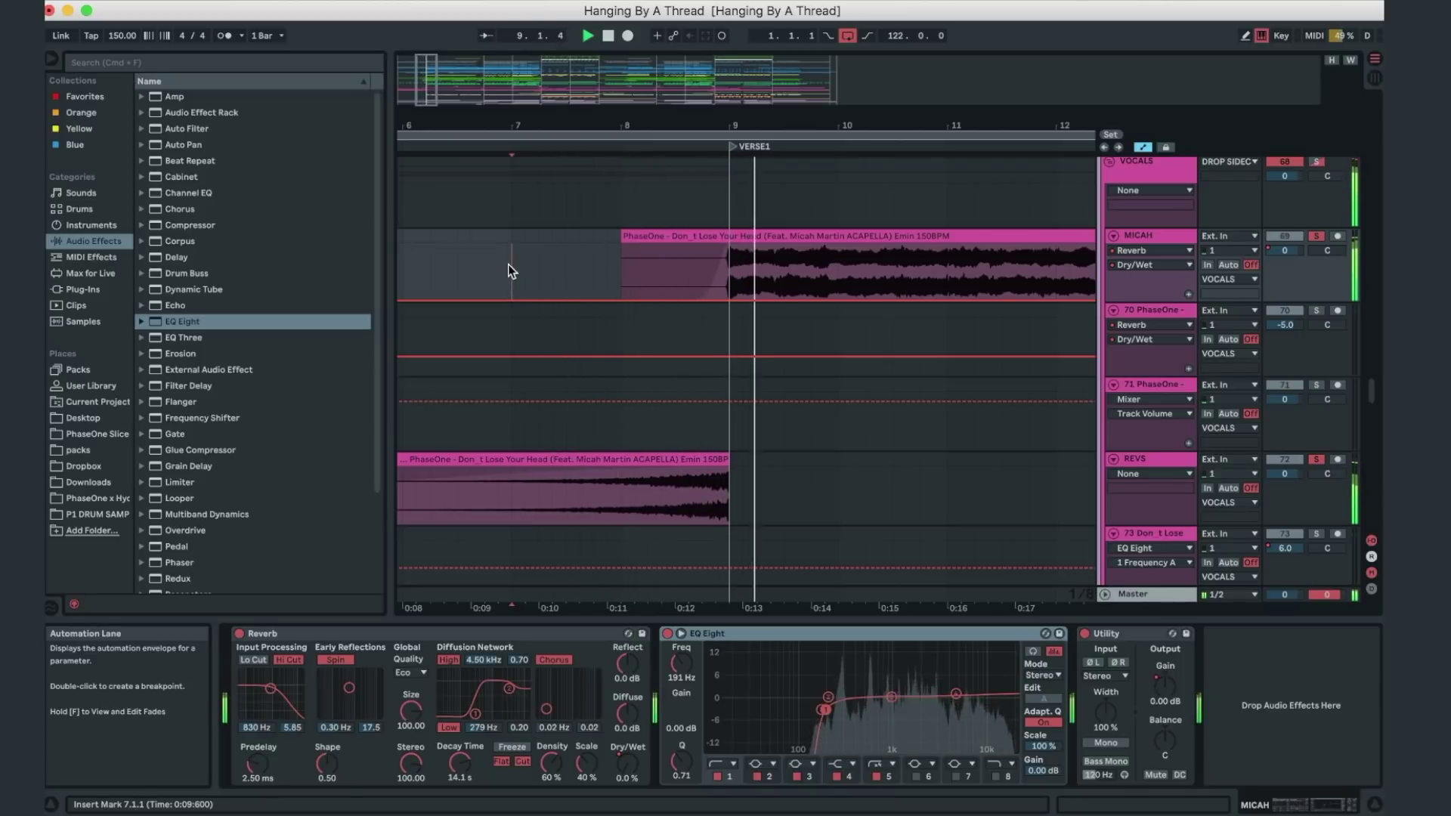
- Unsolo the vocal tracks and place the insert marker at 8.4.1 on the REVS track
click(1317, 236)
drag(702, 131, 651, 120)
scroll(714, 334, down, 2)
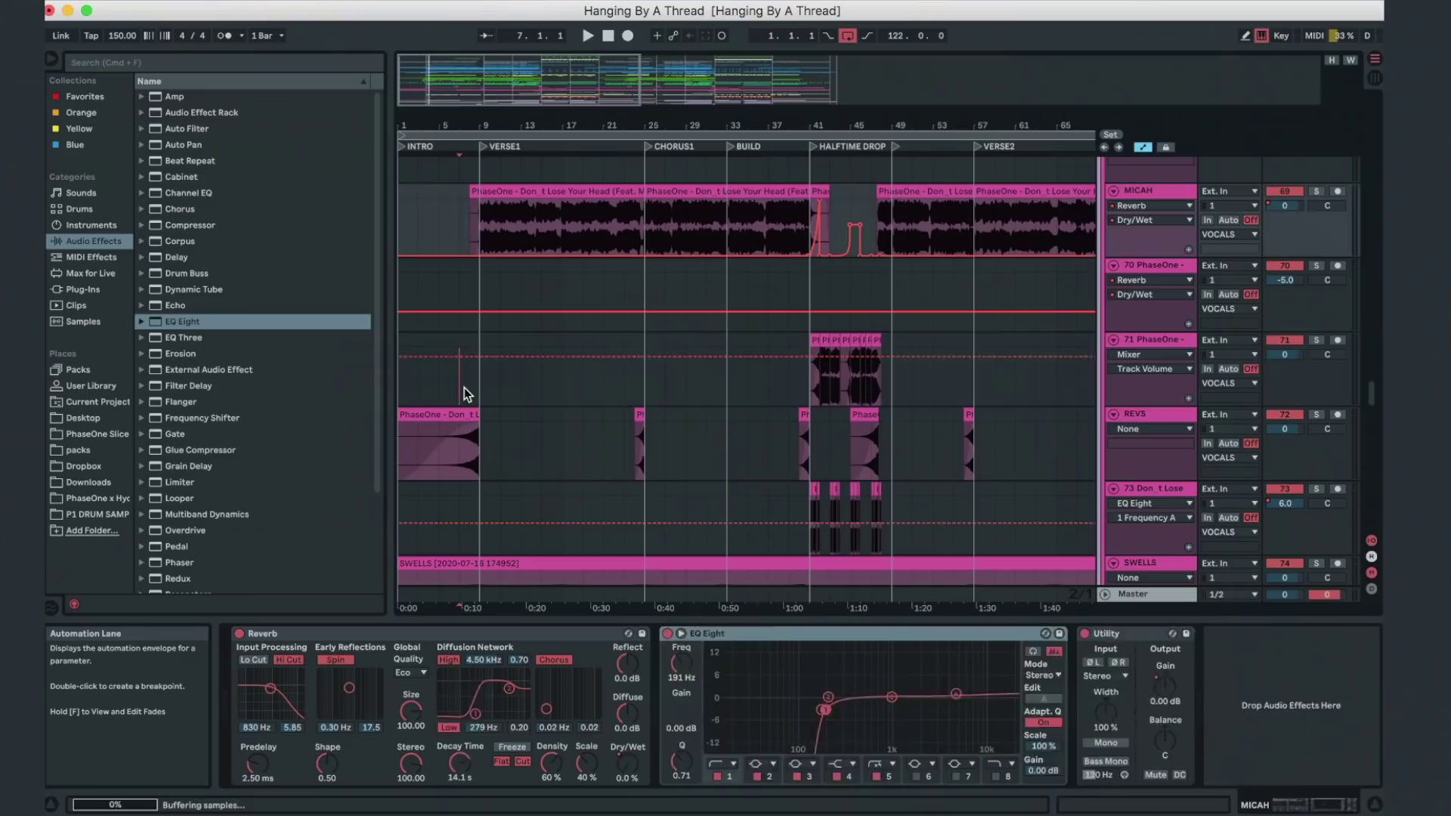
click(469, 385)
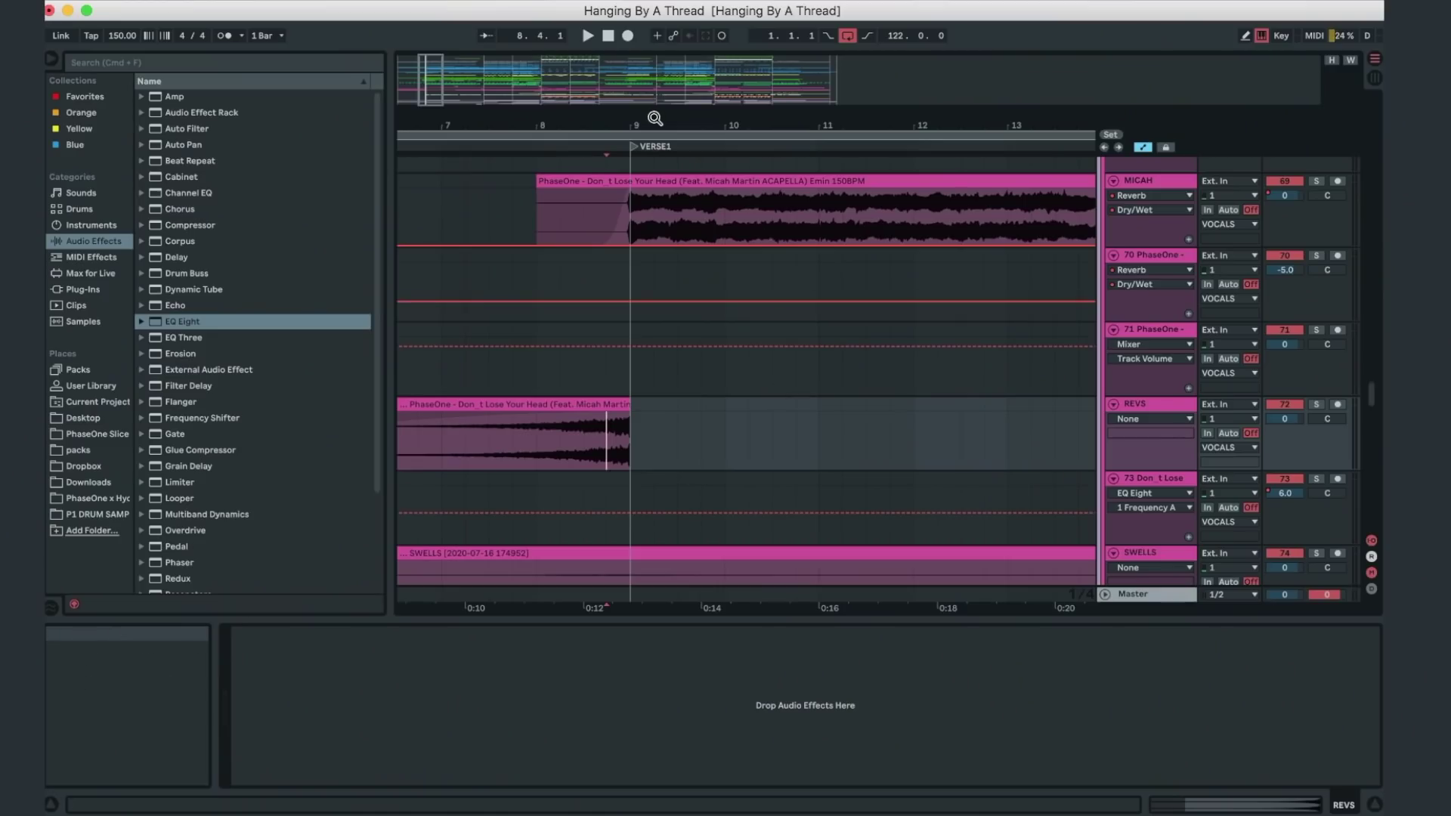
- Select the REVS clip at bar 24 and play it into CHORUS1 with MICAH and REVS soloed
drag(655, 119, 485, 119)
scroll(583, 382, down, 1)
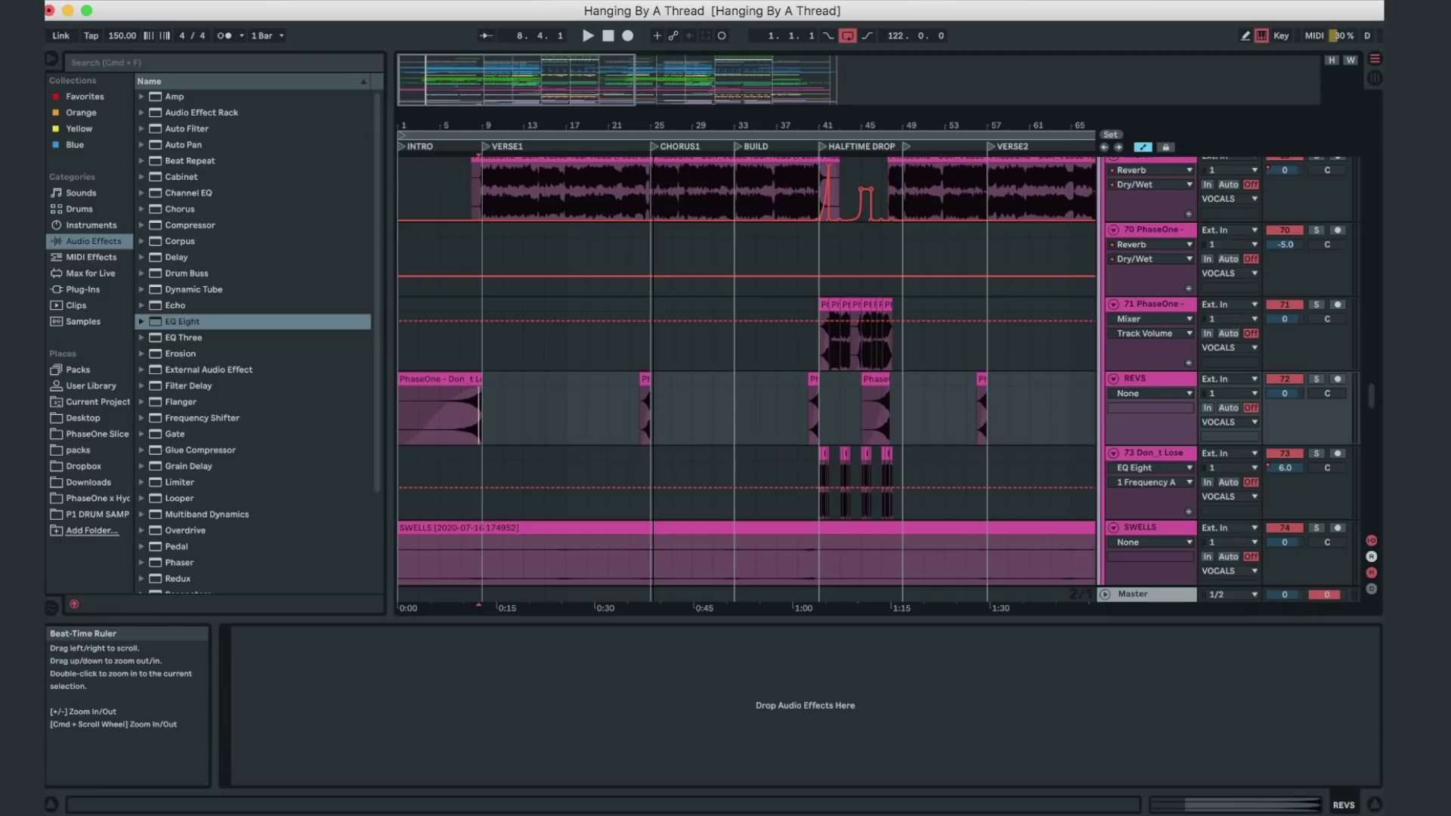
drag(652, 124, 651, 181)
click(639, 379)
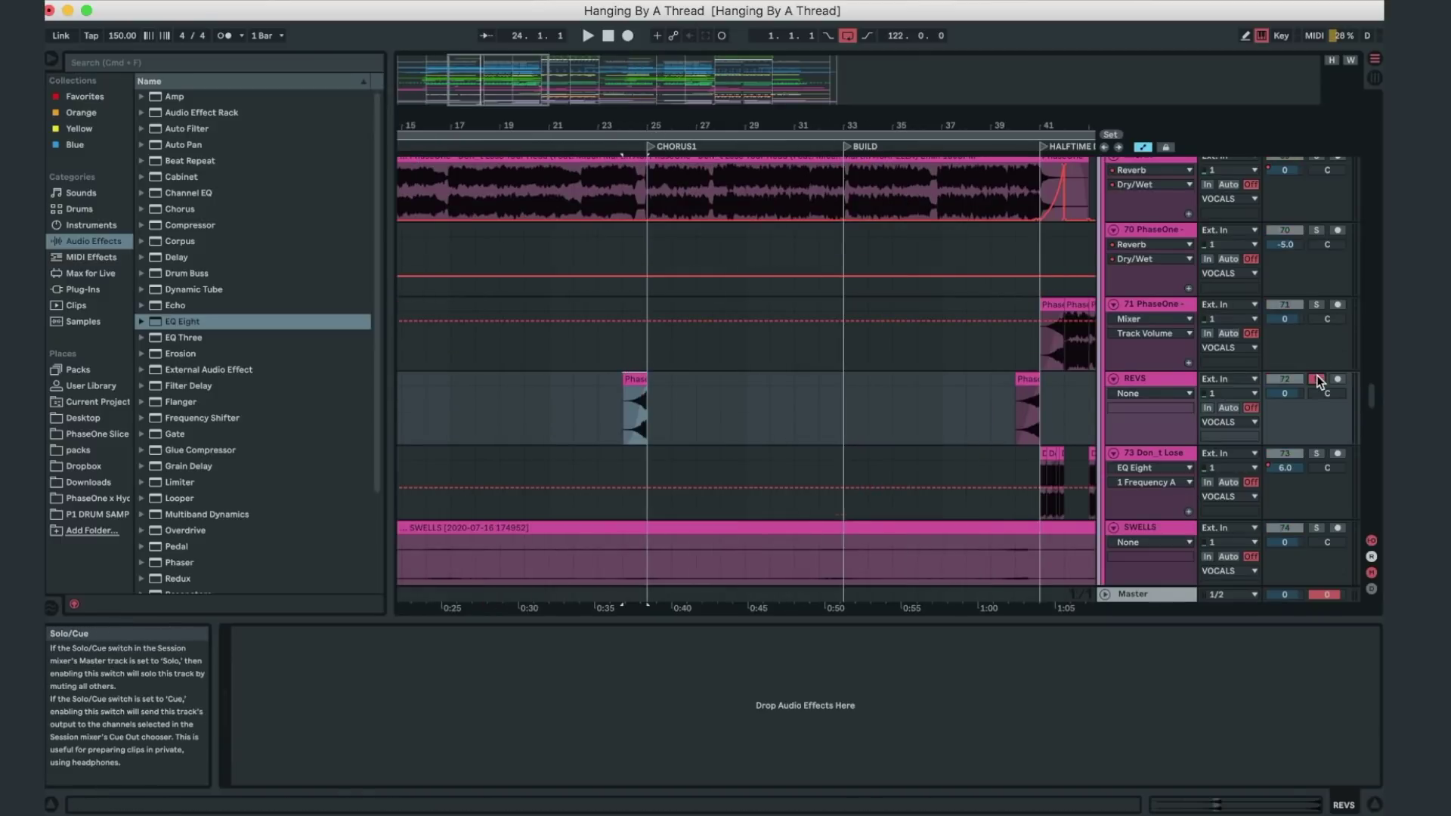
scroll(1318, 374, up, 3)
key(space)
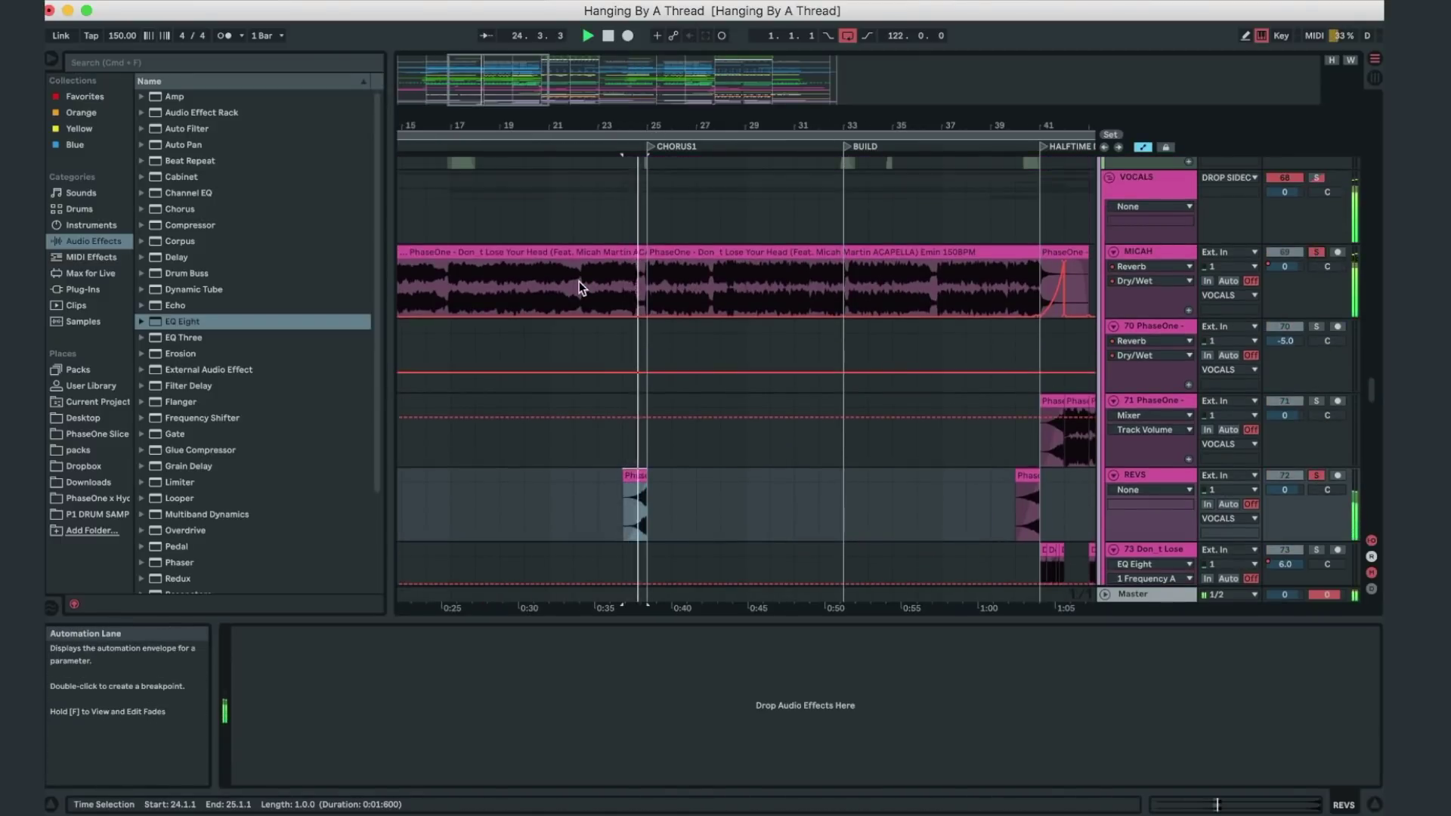
key(space)
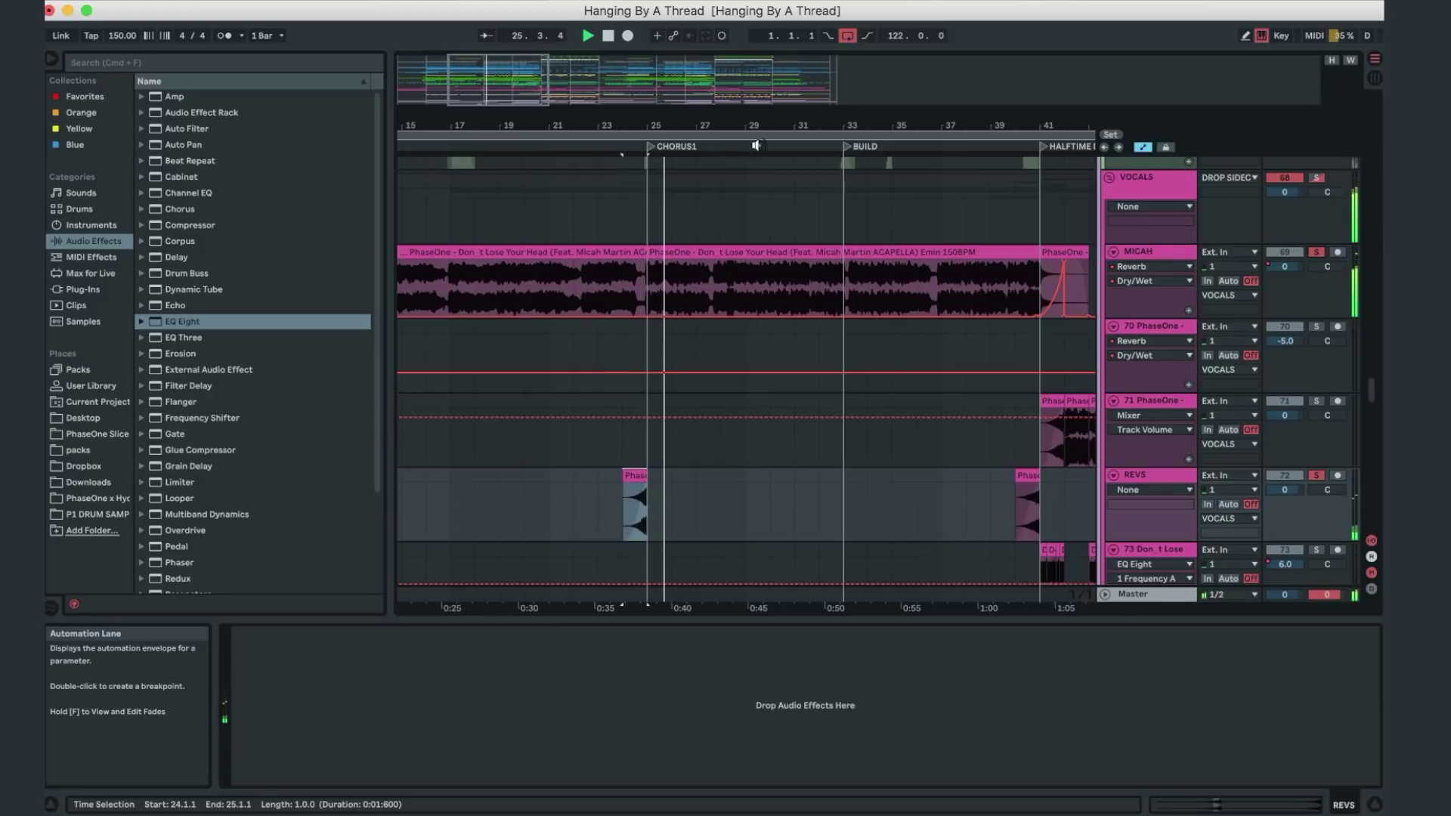
key(space)
key(space)
- Play the reversed vocal at bar 40 into HALFTIME DROP with MICAH and REVS soloed, placing the insert marker at 40.3.1 on track 71
drag(897, 121, 904, 167)
scroll(953, 311, right, 5)
scroll(953, 311, down, 1)
scroll(953, 311, down, 3)
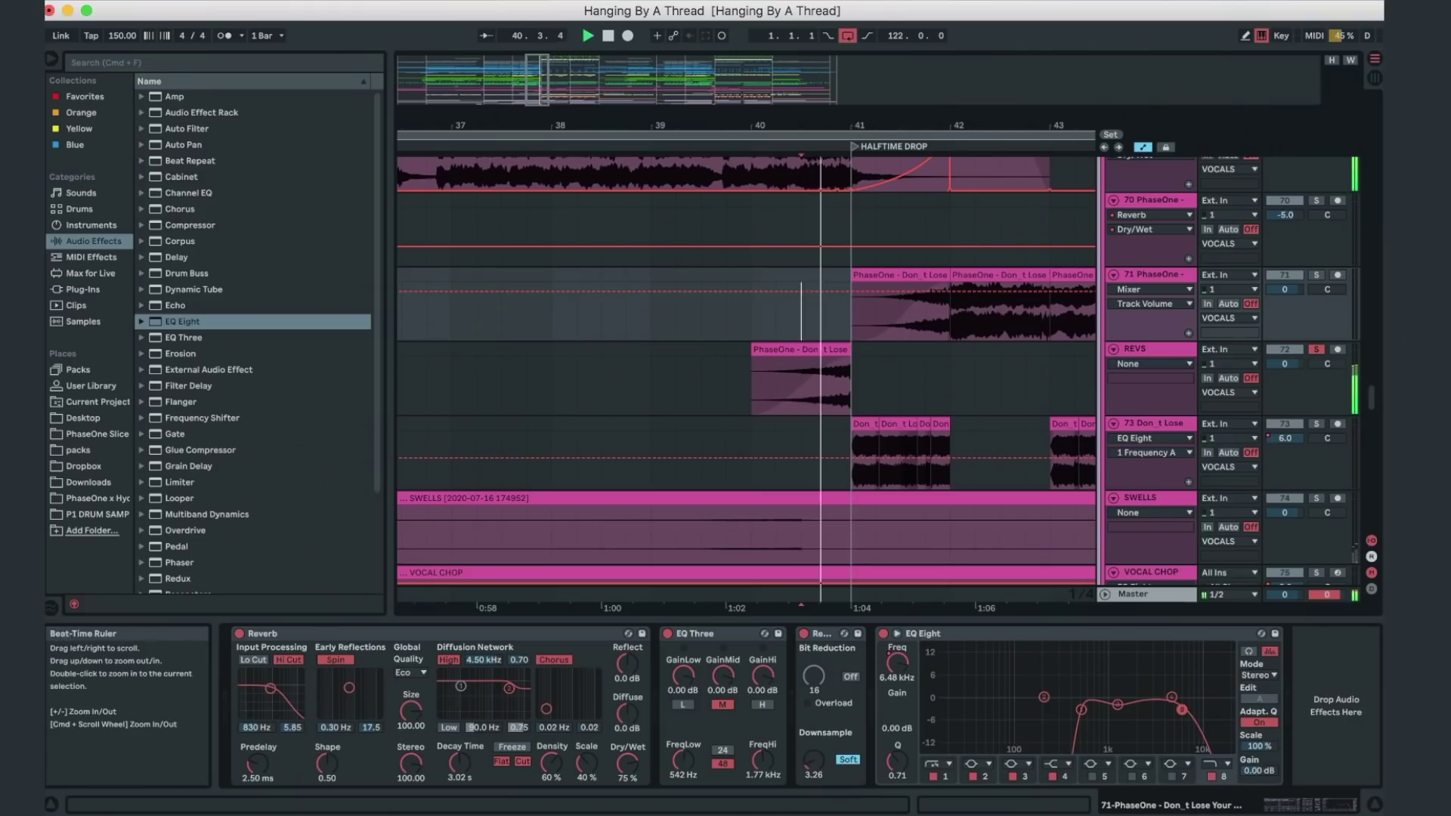
scroll(939, 294, up, 3)
drag(944, 125, 944, 38)
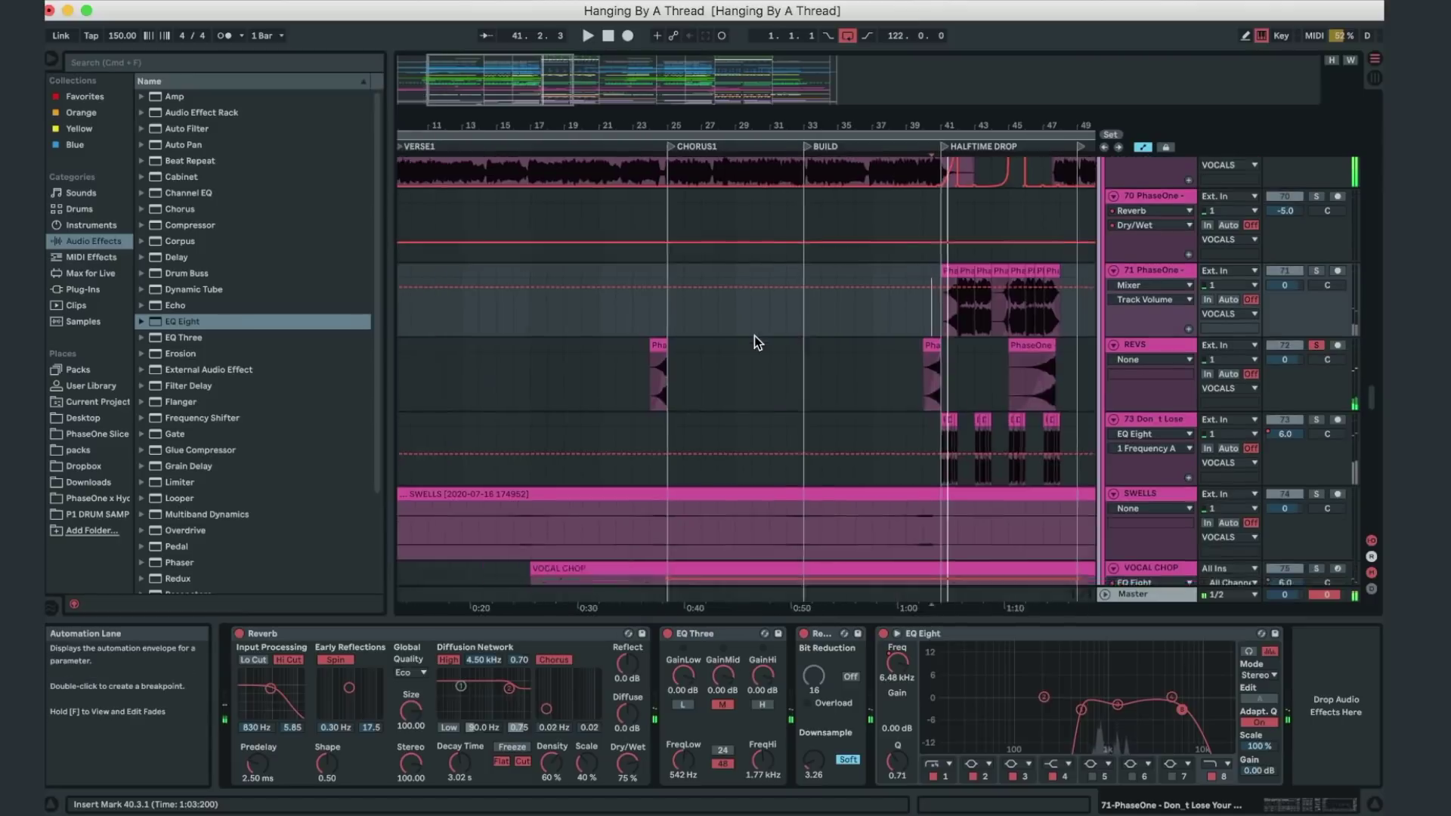
- Review the vocal layers around HALFTIME DROP and place the insert marker at 41.1.1 on track 70
scroll(718, 332, left, 4)
scroll(682, 328, right, 9)
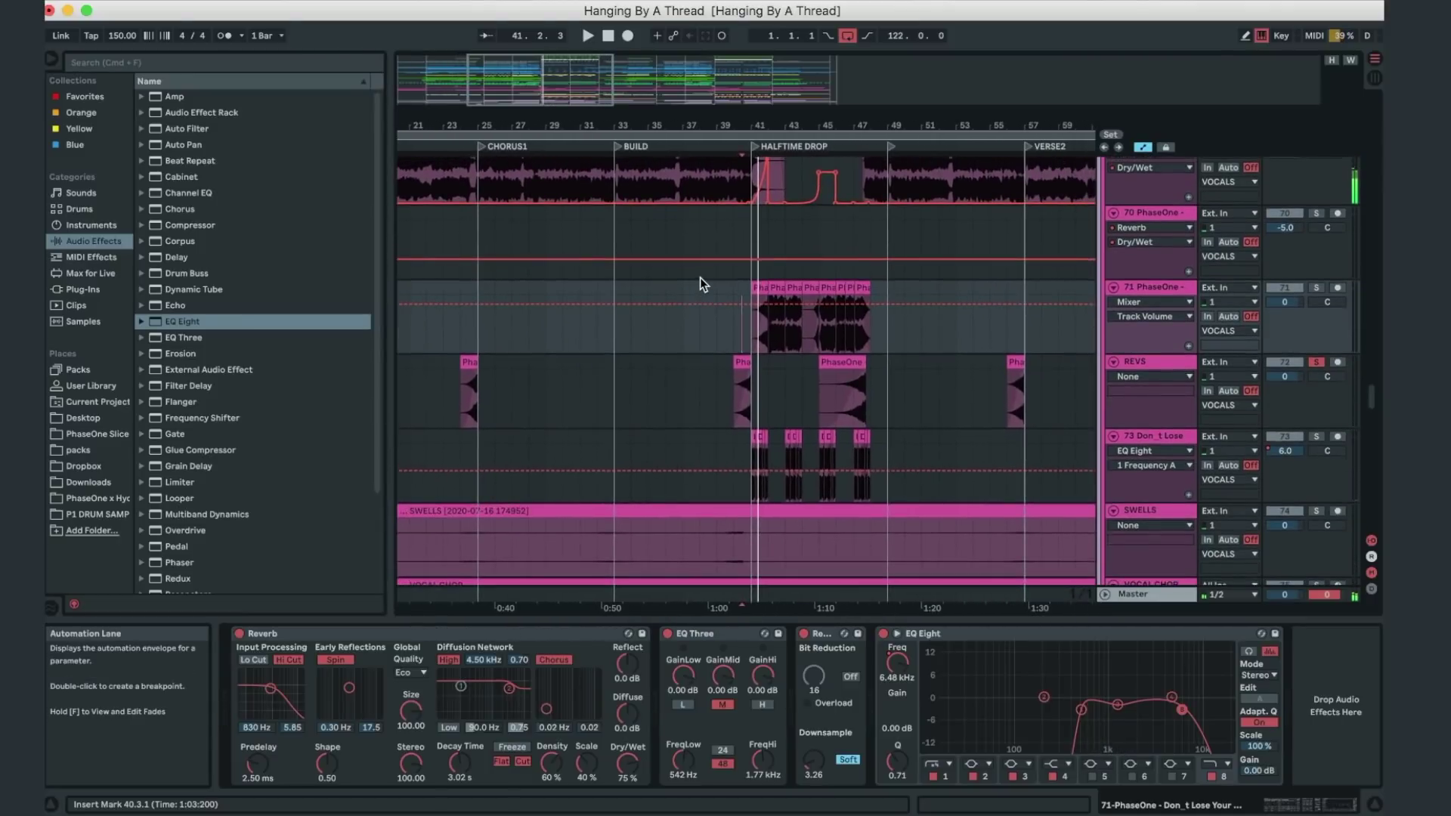
scroll(700, 278, up, 2)
drag(736, 125, 722, 324)
click(722, 298)
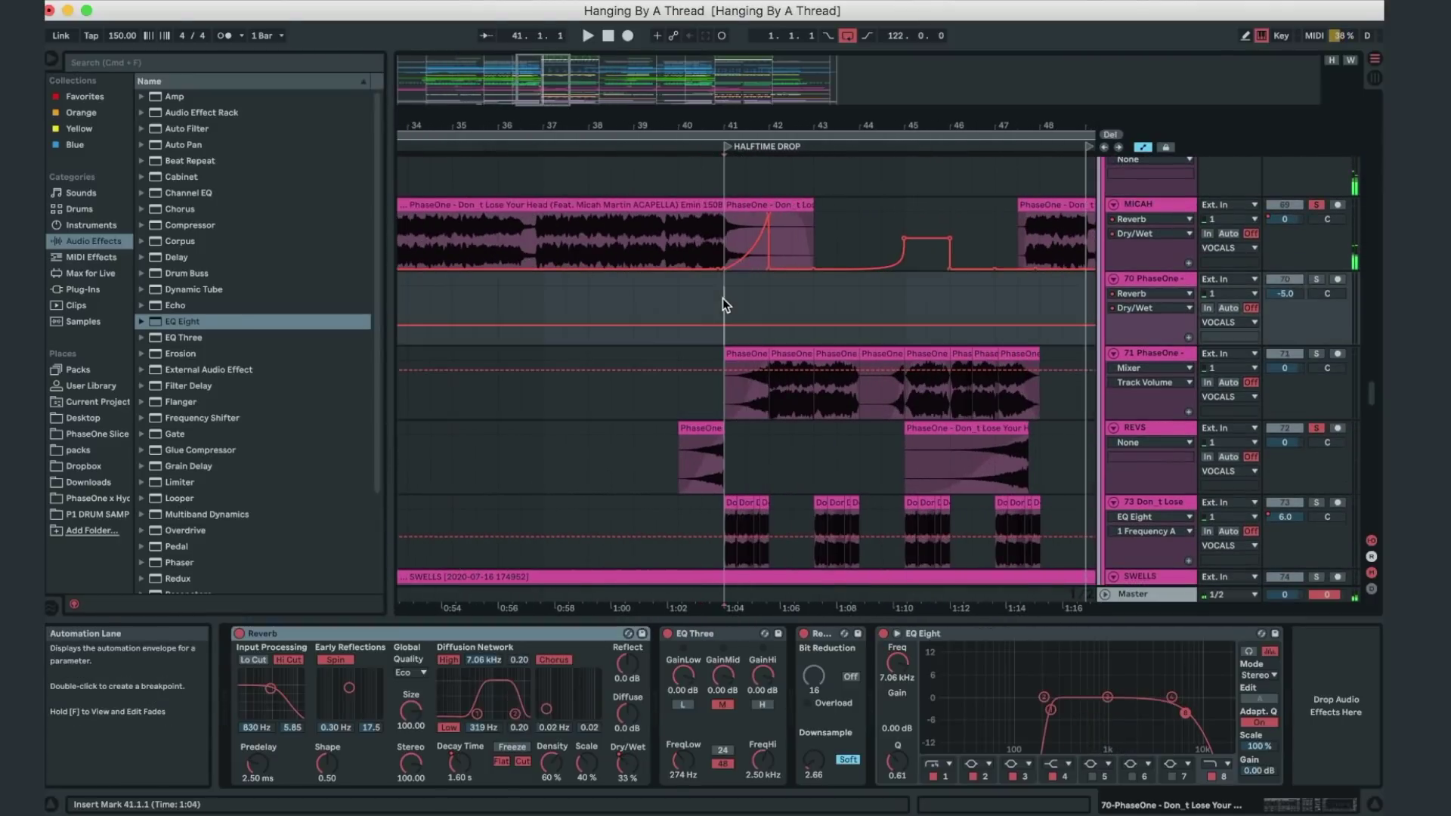
- Move the insert marker to 9.1.1 at the start of VERSE1 and unsolo the vocal tracks
drag(622, 126, 762, 87)
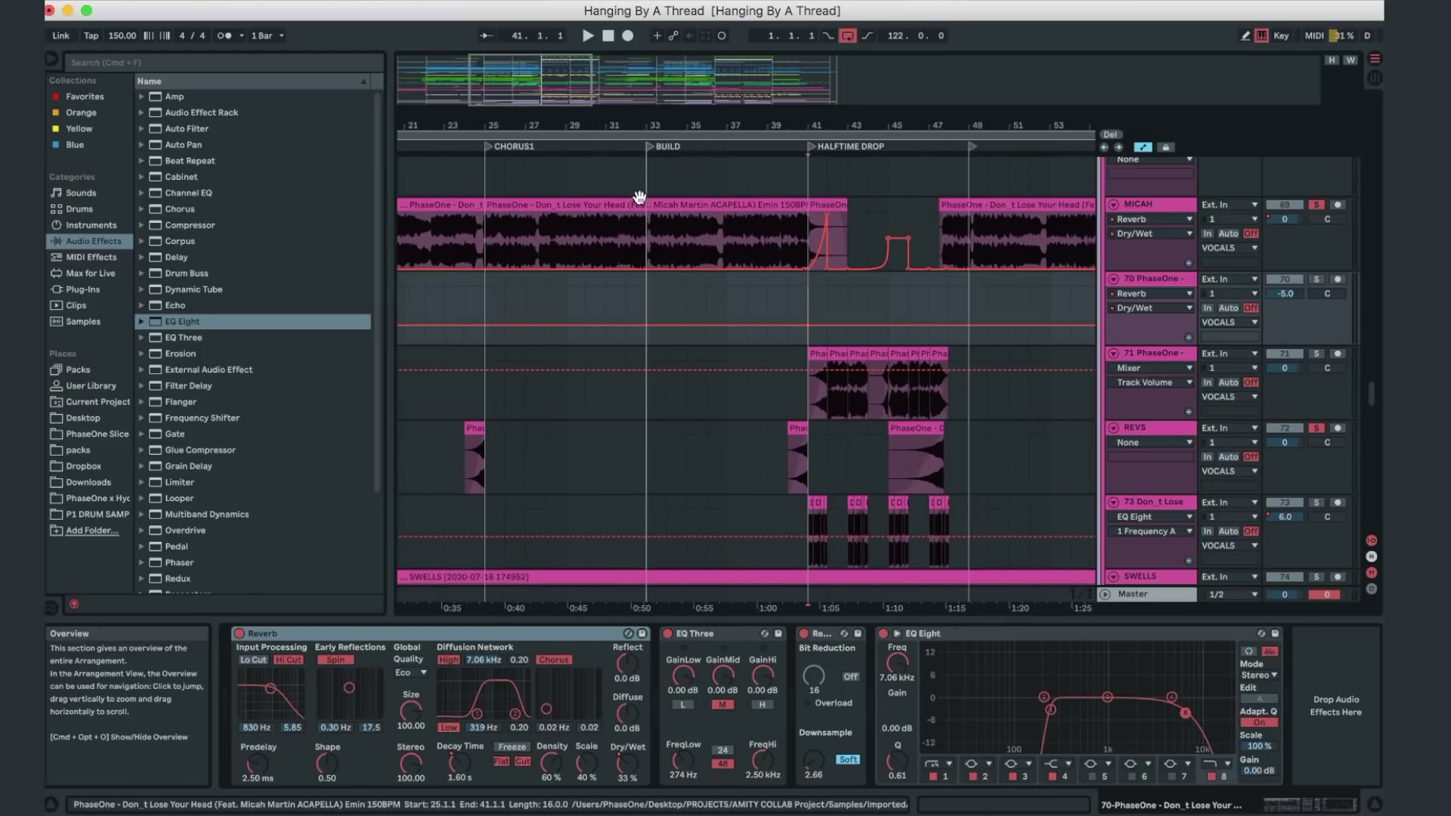
scroll(665, 219, left, 9)
scroll(689, 230, down, 2)
click(560, 243)
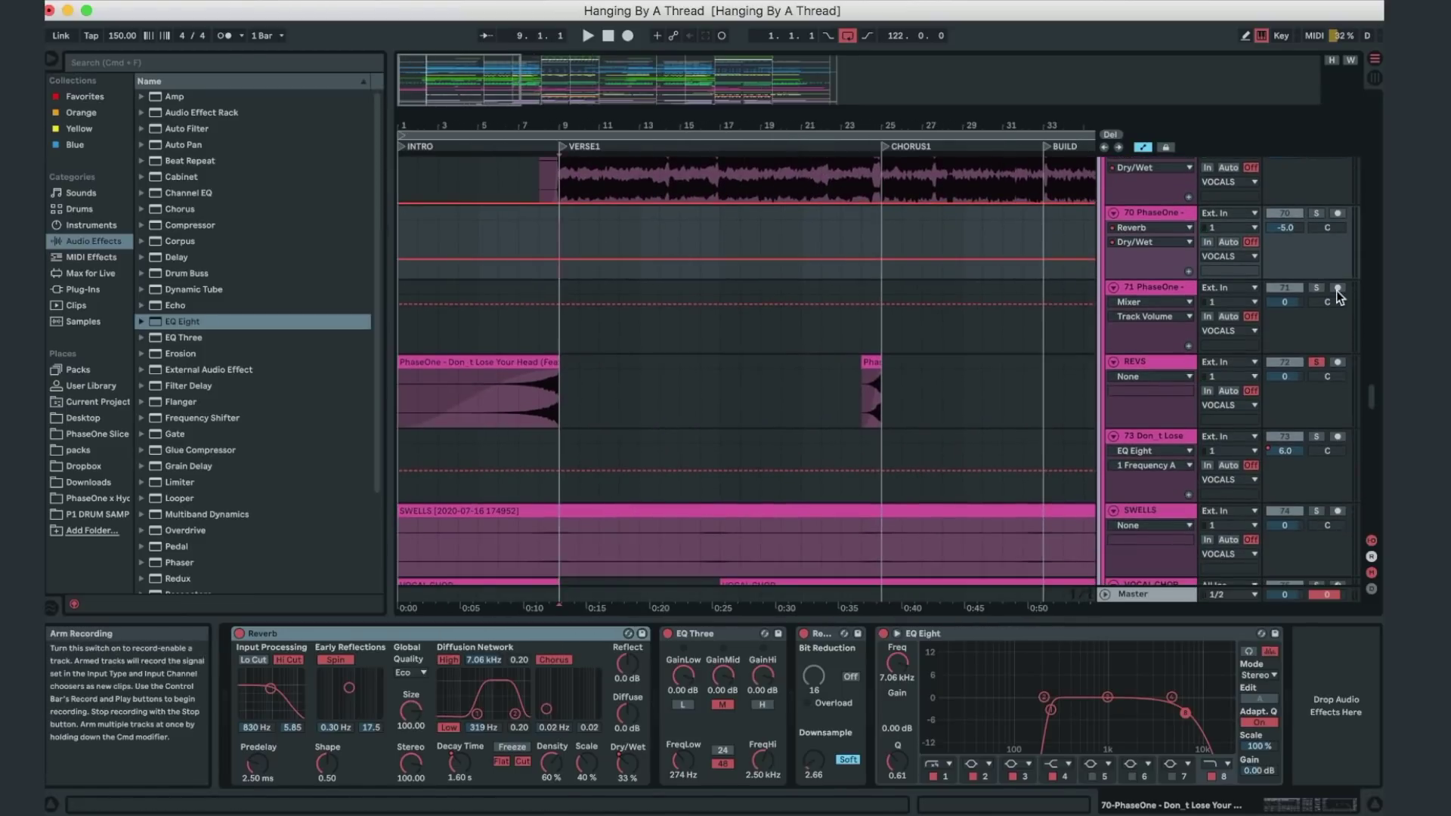
click(1316, 363)
scroll(768, 227, down, 3)
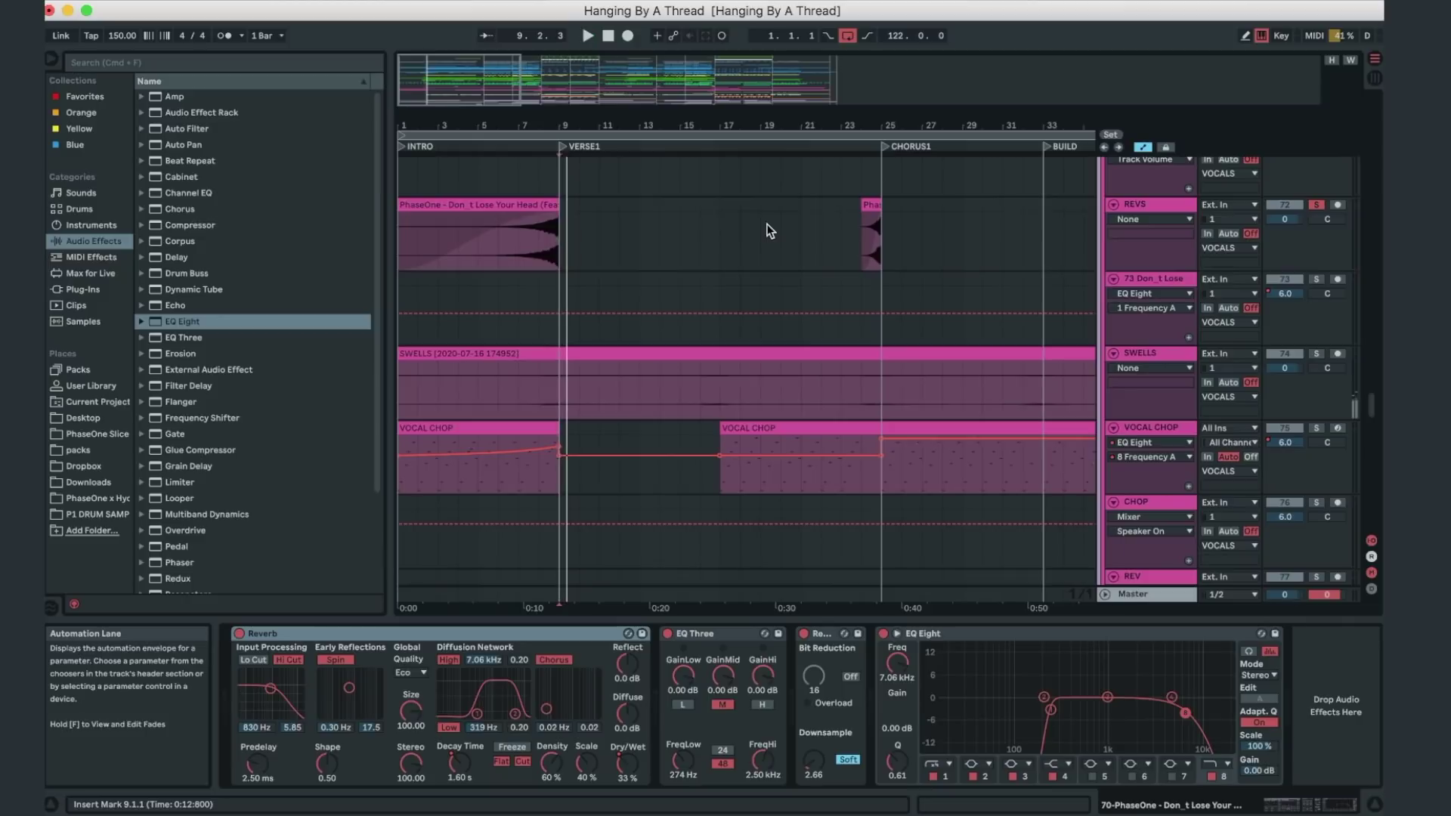
click(1325, 354)
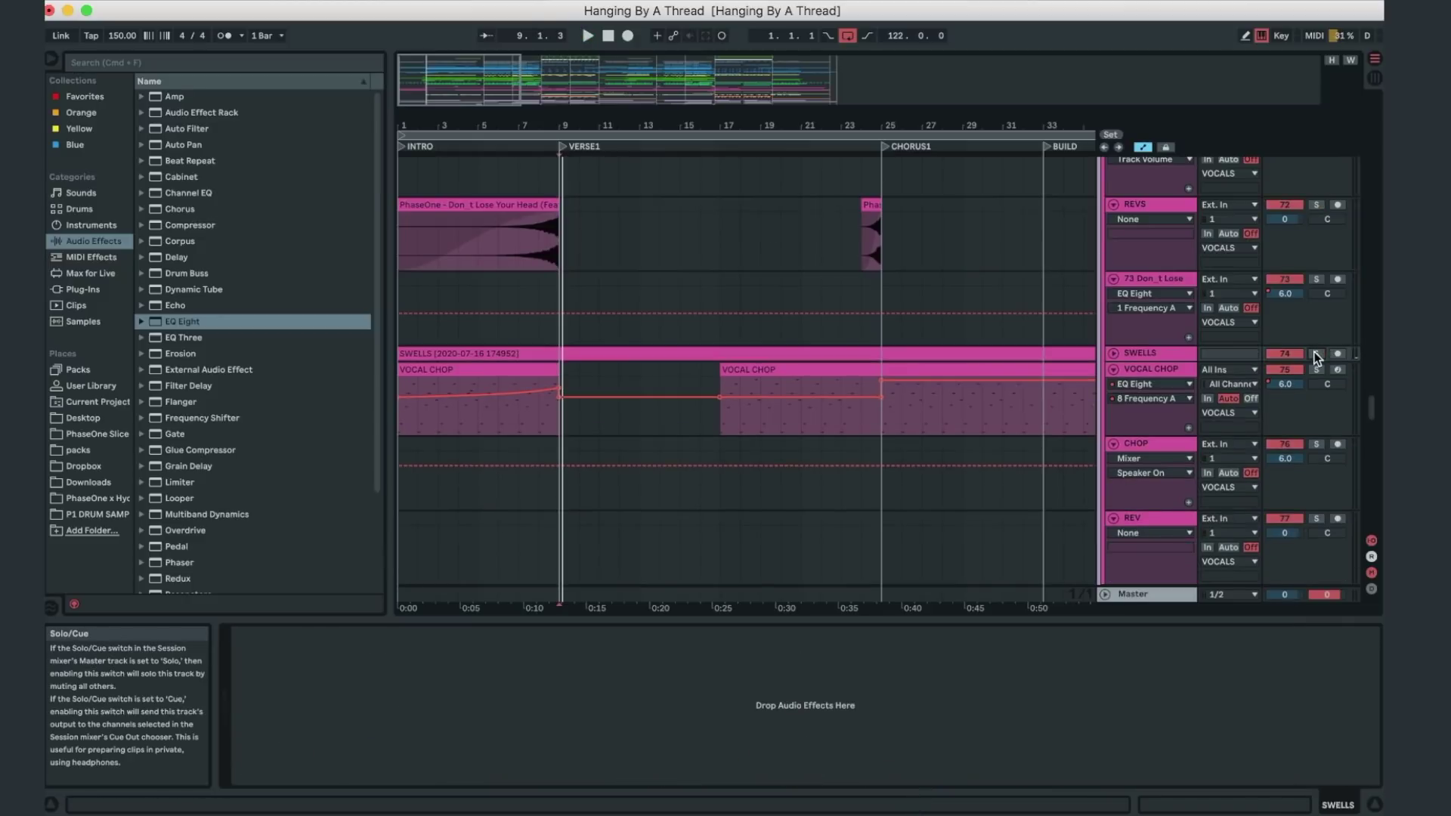
- Play VERSE1 from 9.1.1 in the full mix with no tracks soloed
key(space)
scroll(659, 368, down, 5)
key(space)
scroll(659, 366, down, 3)
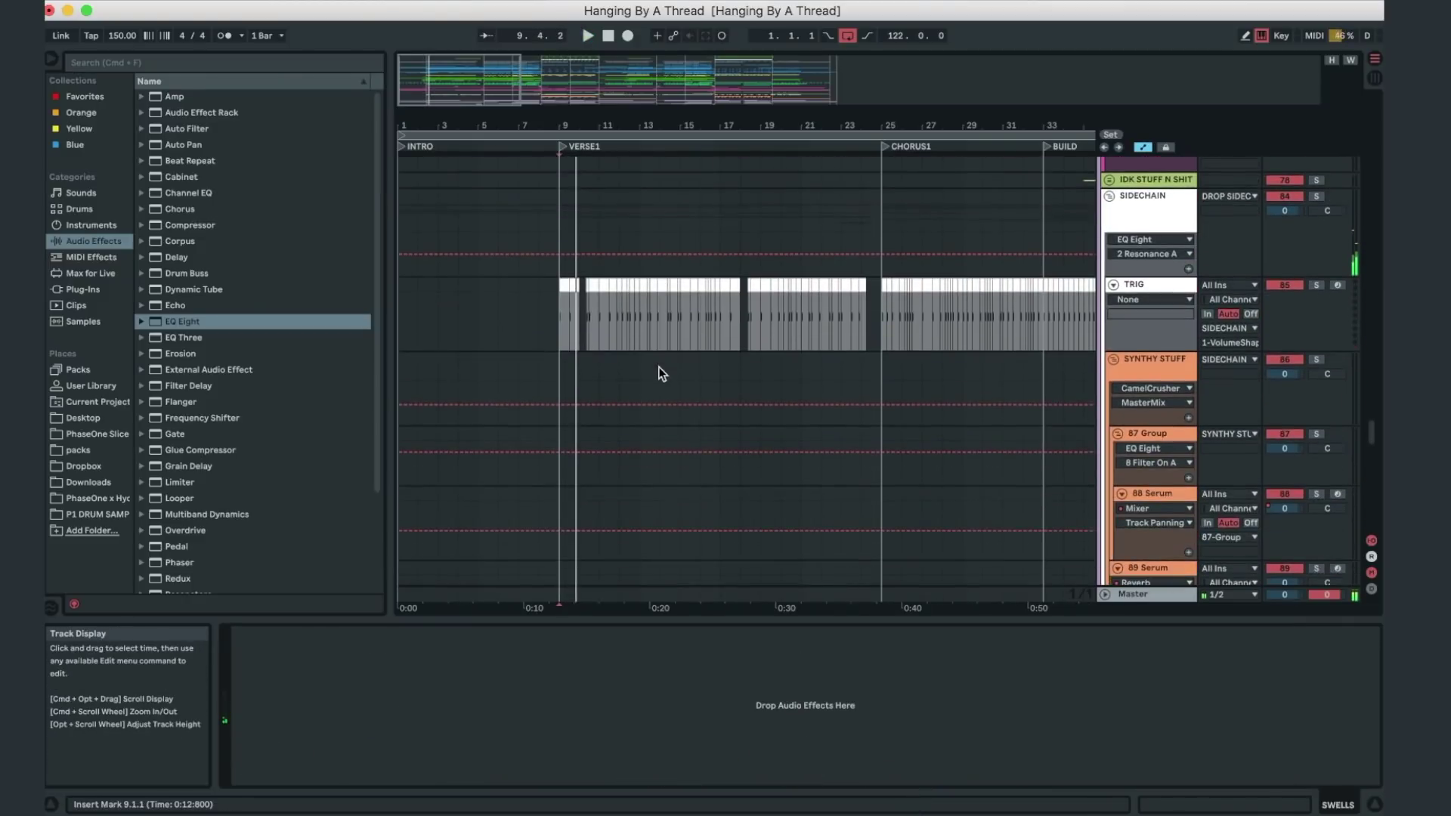
drag(558, 124, 559, 151)
key(space)
key(space)
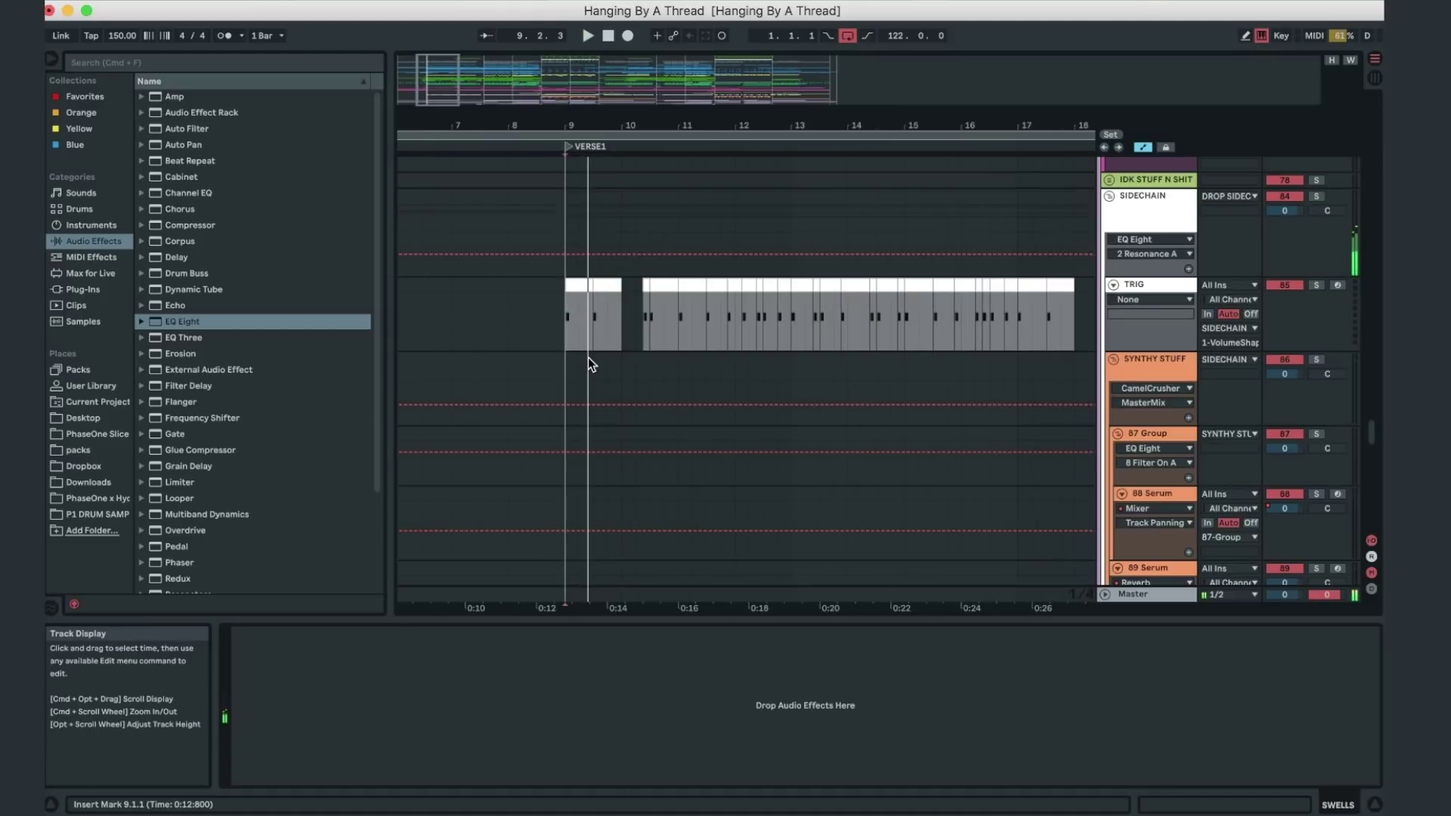
key(space)
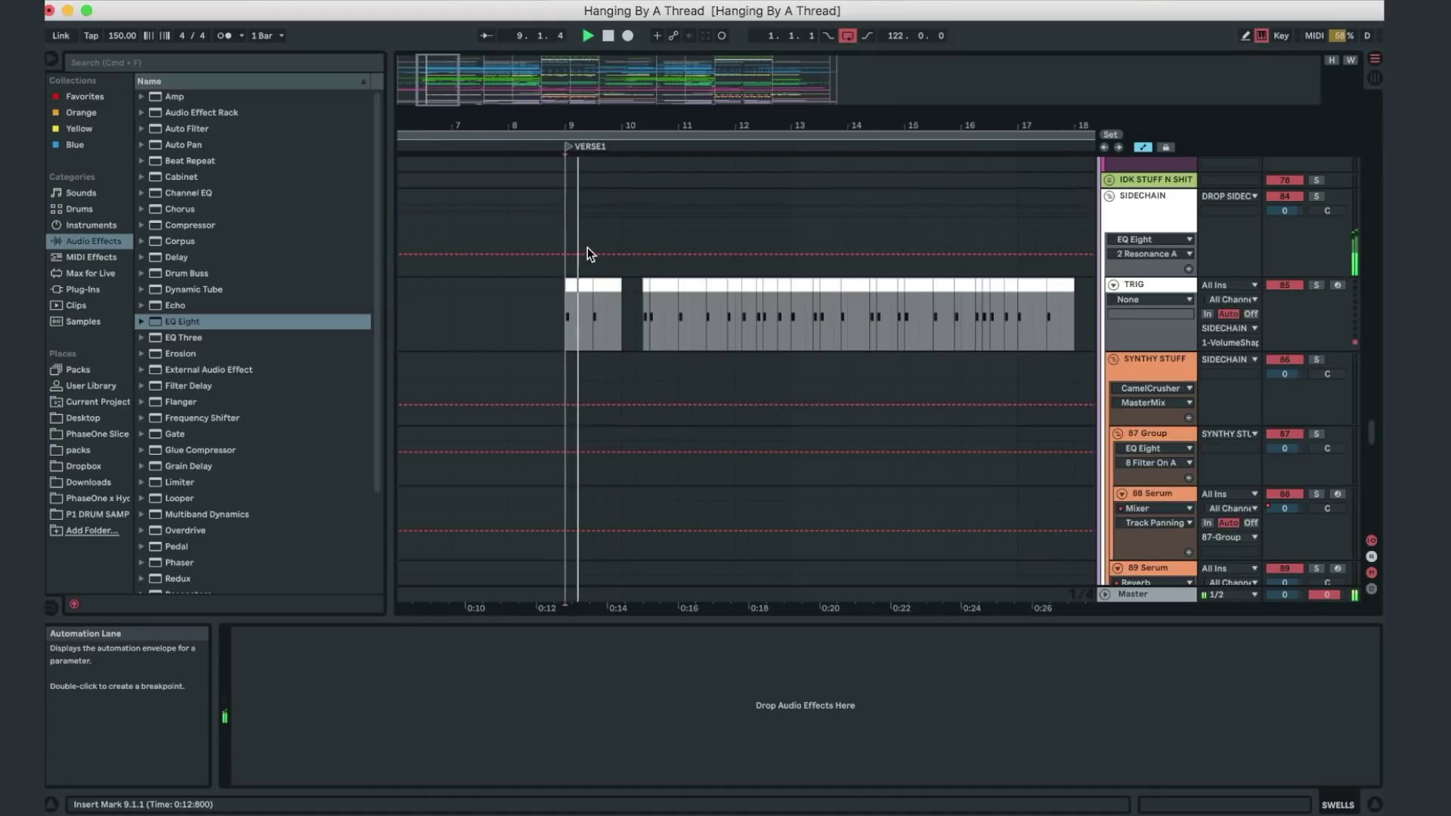
- Review the track groups during VERSE1 and place the insert marker at 9.1.1 on the INTRO STUFF group
scroll(600, 328, down, 4)
scroll(600, 327, down, 10)
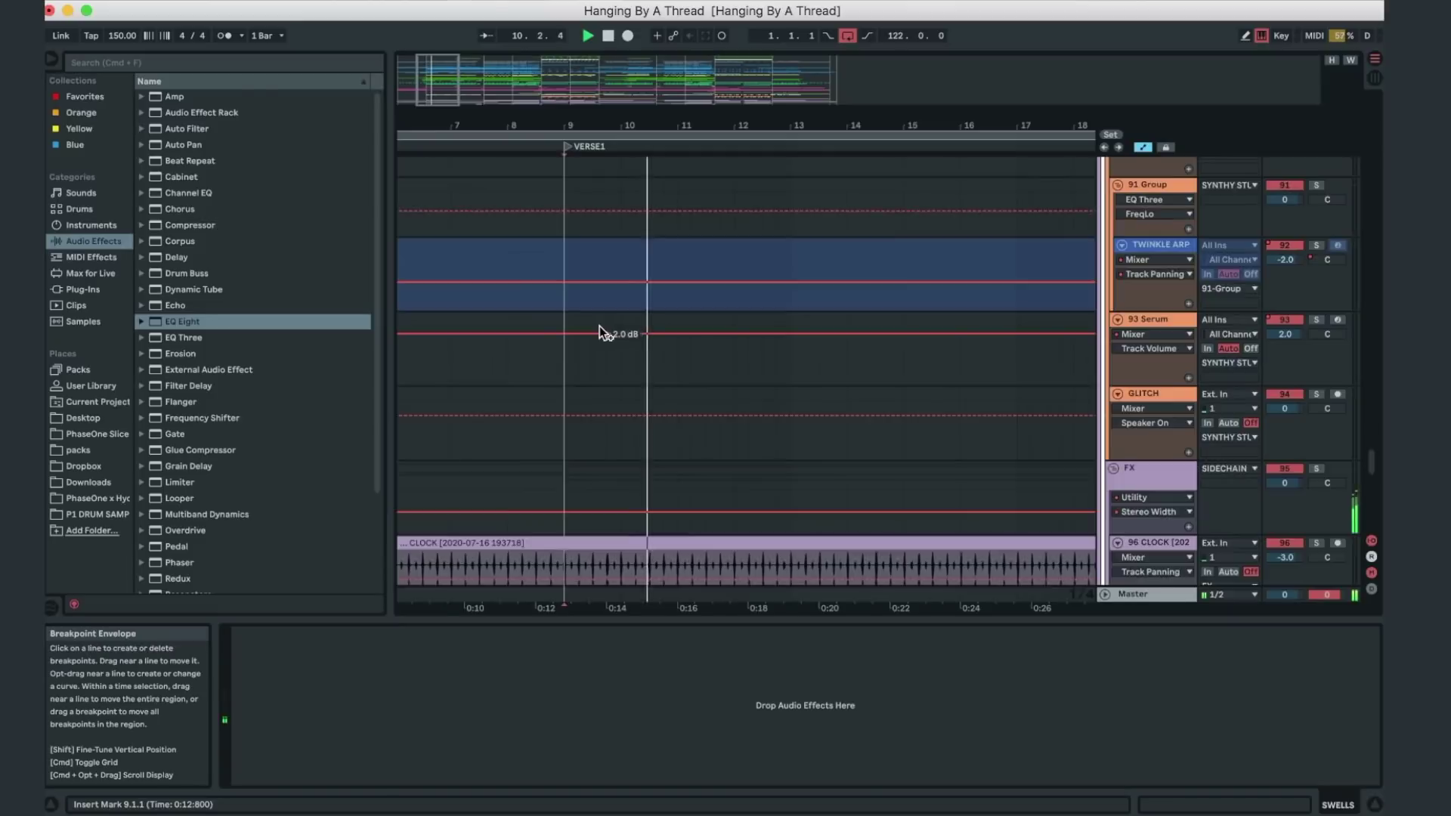
scroll(600, 328, up, 20)
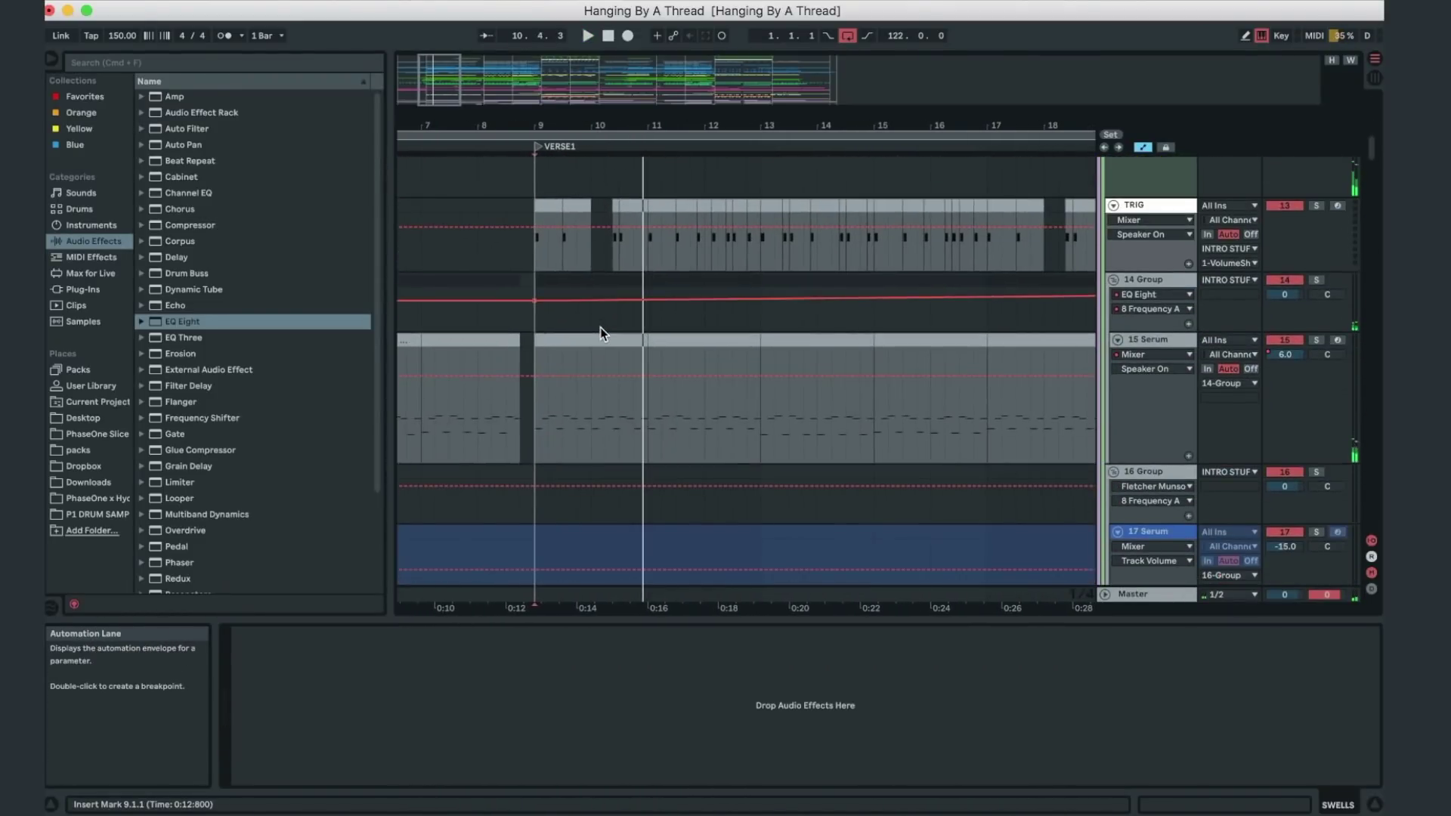
scroll(600, 328, up, 2)
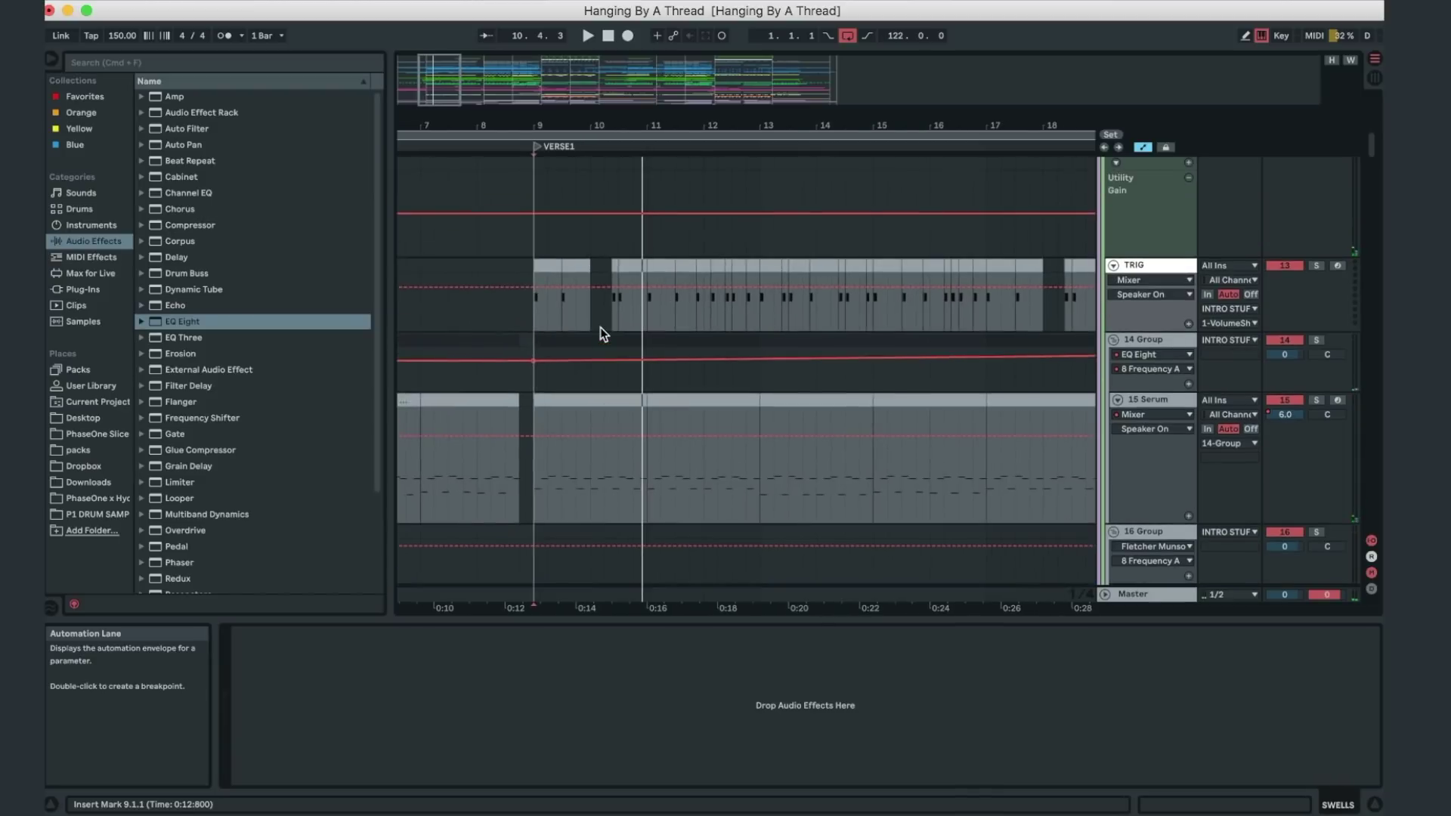
click(539, 240)
drag(559, 106, 564, 232)
scroll(564, 232, up, 3)
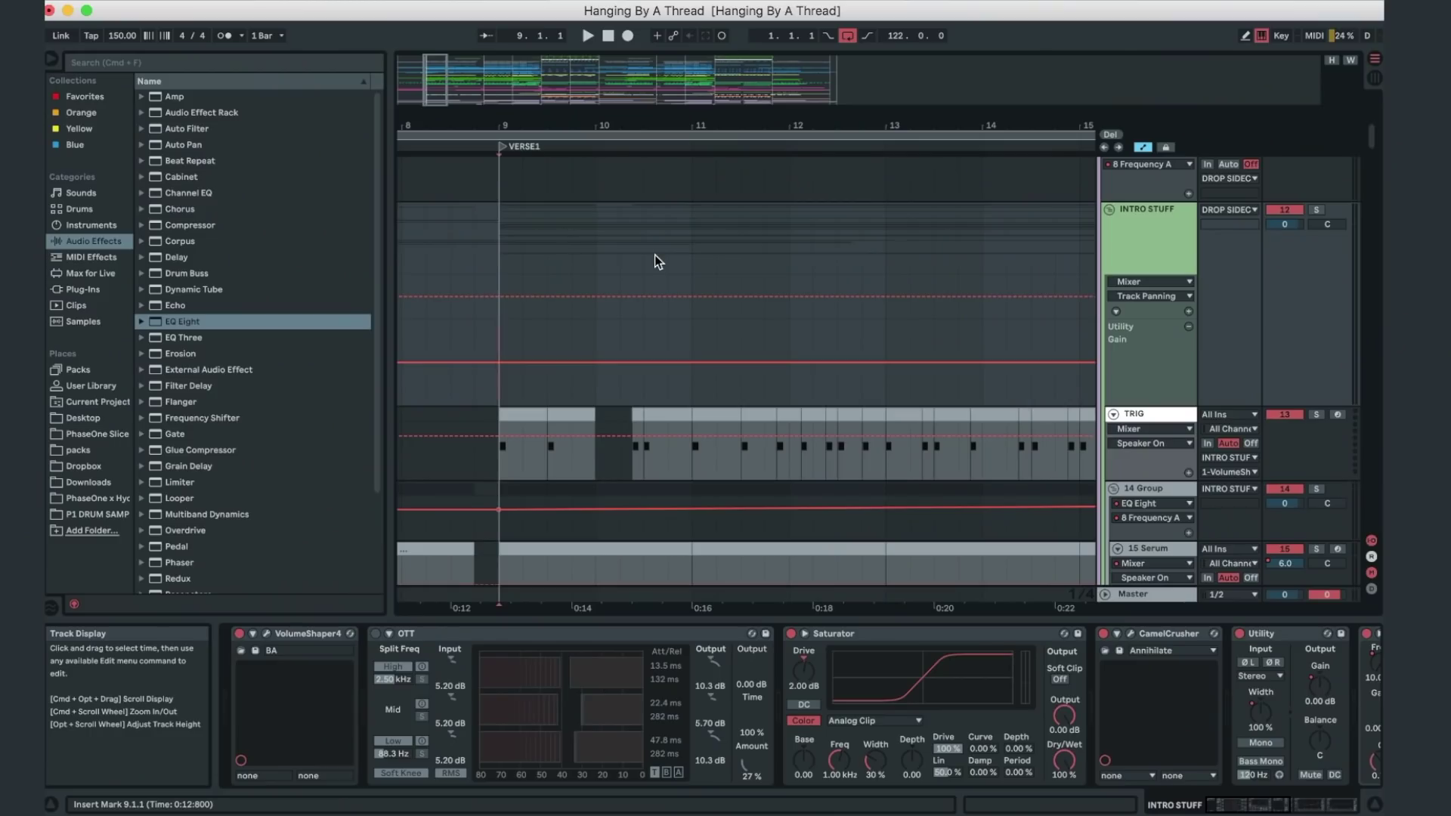
- Select the BASS GTR clip from 9.1.1 to 17.1.1 in VERSE1 and solo its track
scroll(686, 260, down, 10)
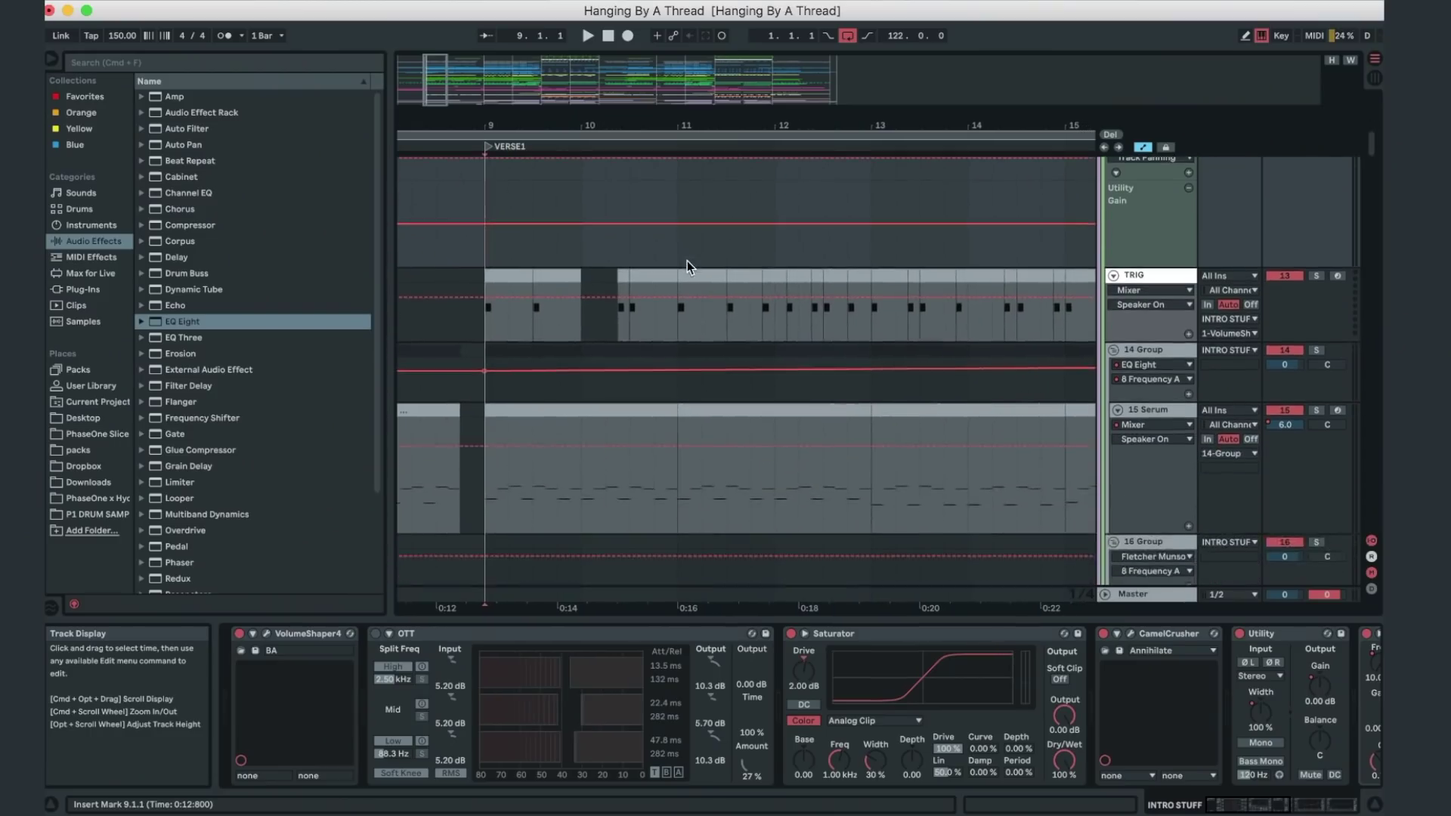
scroll(686, 261, down, 15)
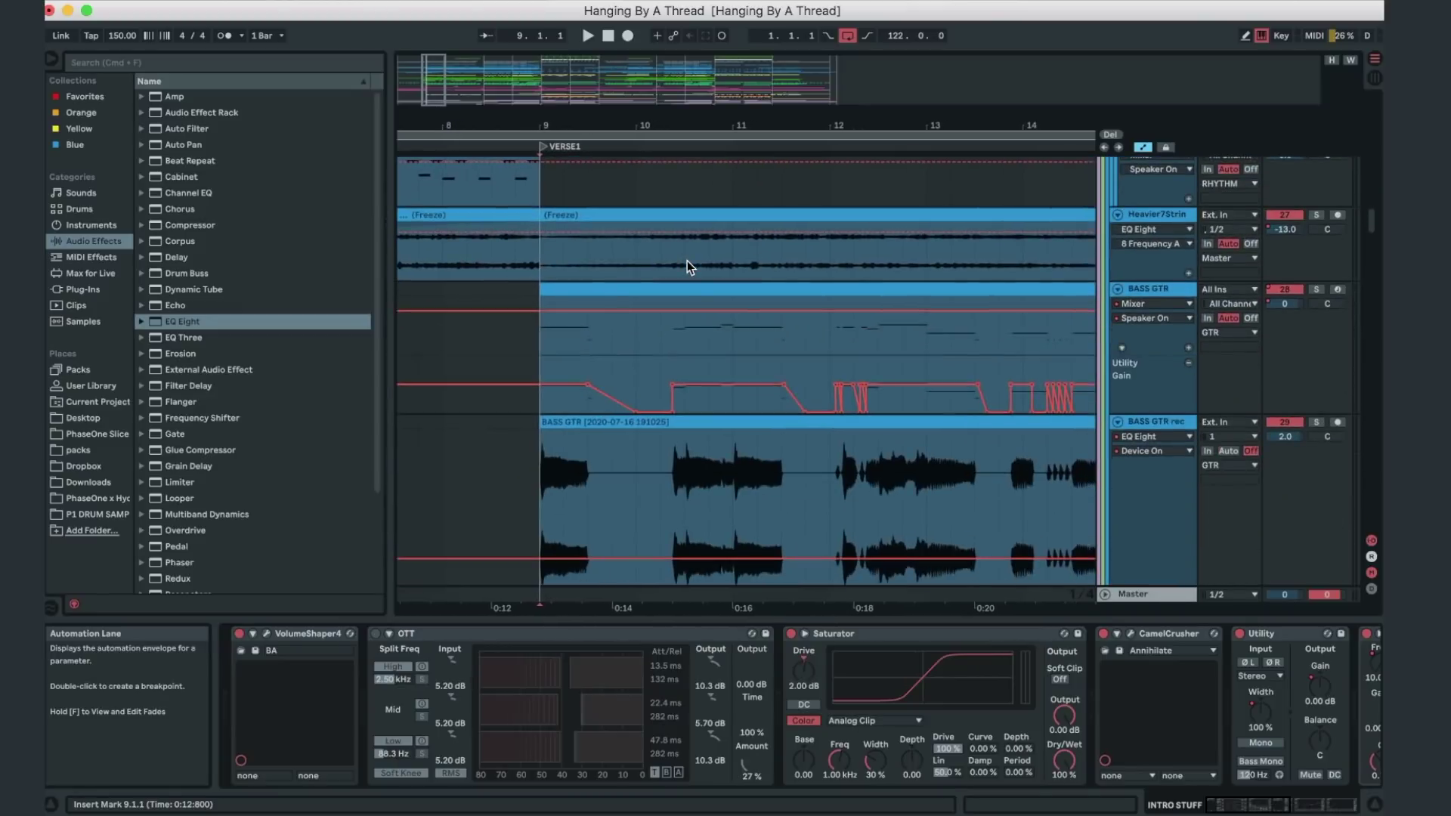
scroll(687, 261, up, 6)
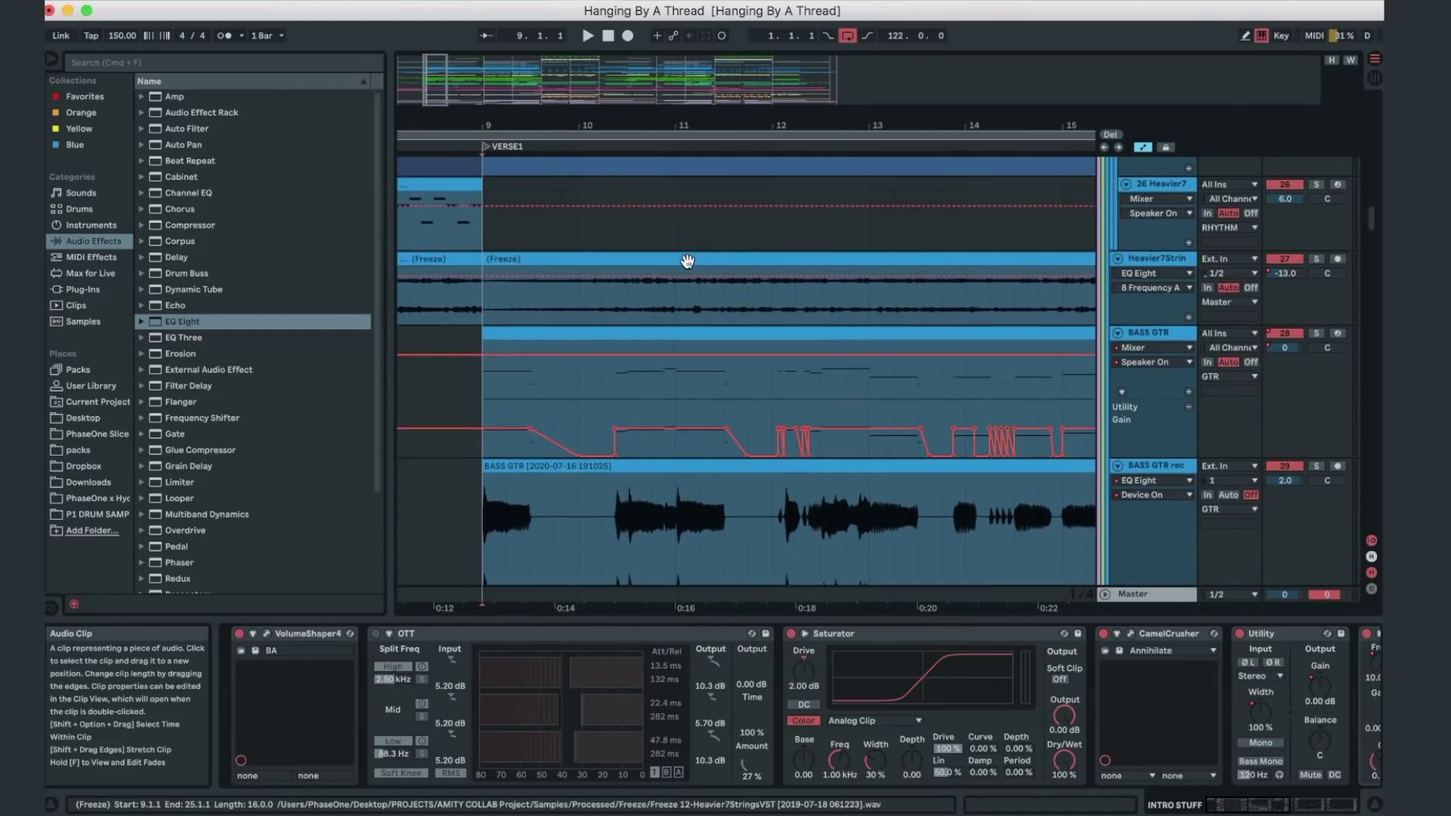
click(543, 332)
click(1316, 333)
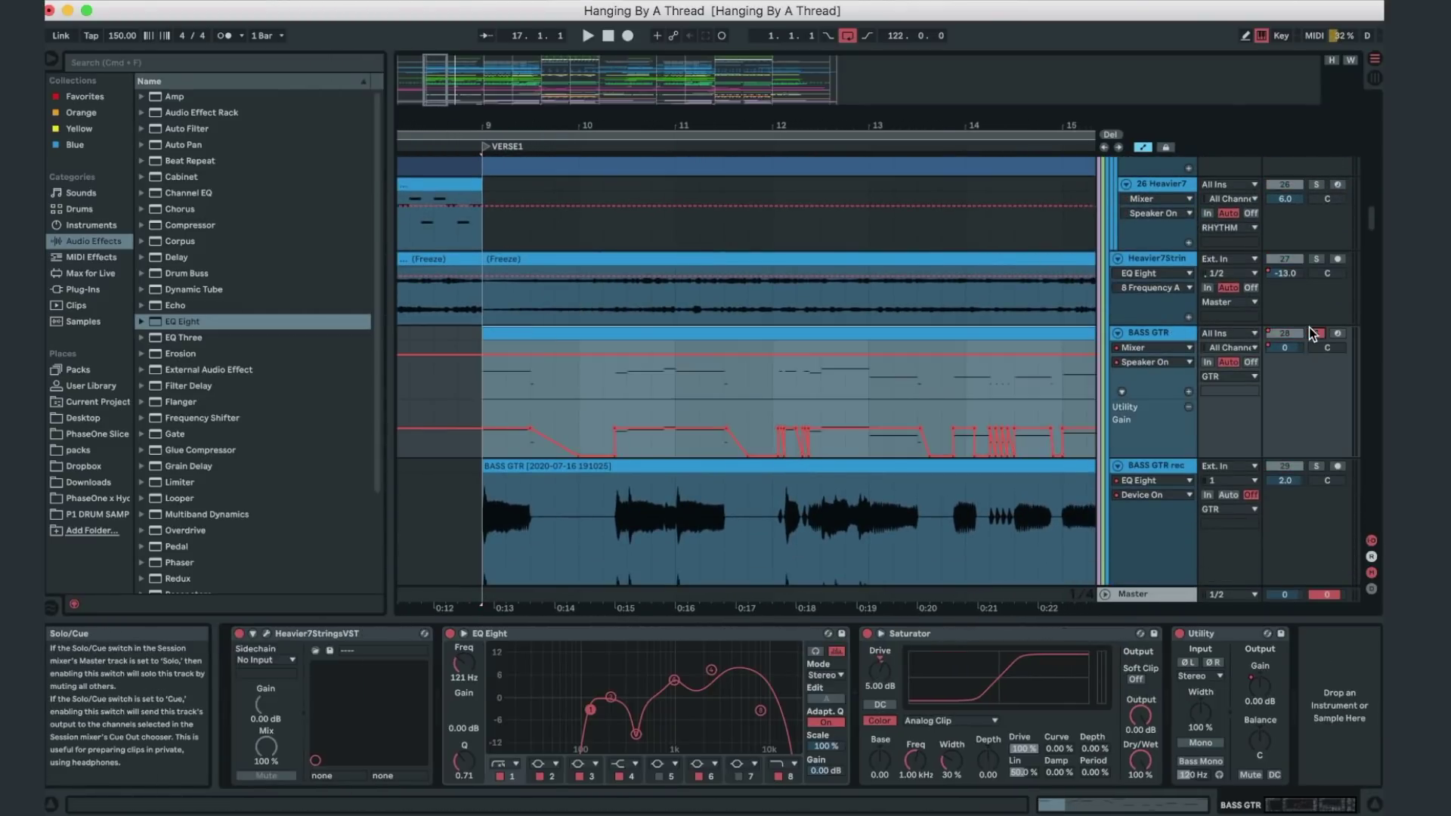
- Inspect the Heavier7StringsVST instrument on BASS GTR, close its window, and play the soloed part from 9.1.1
click(266, 634)
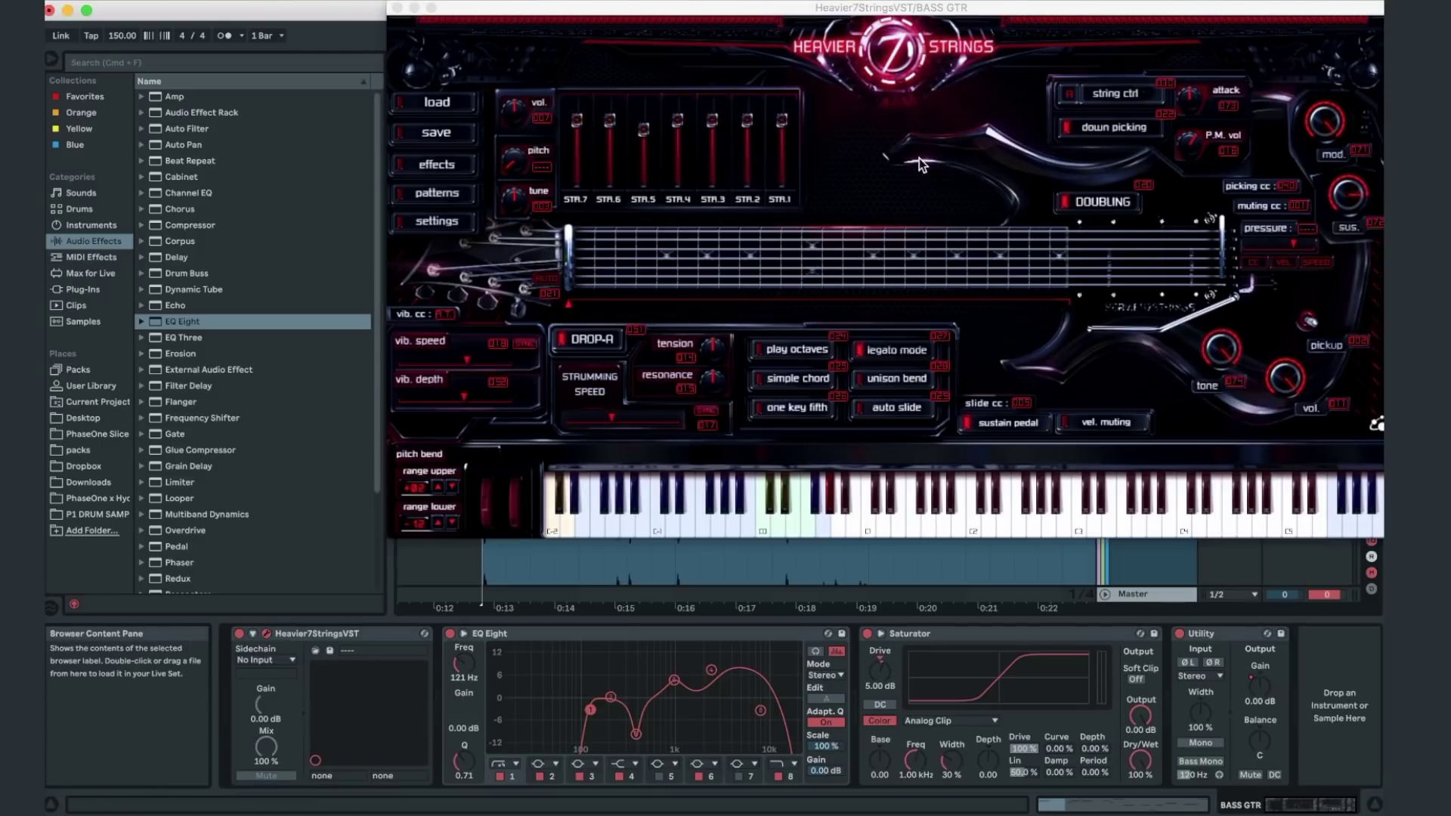
click(396, 8)
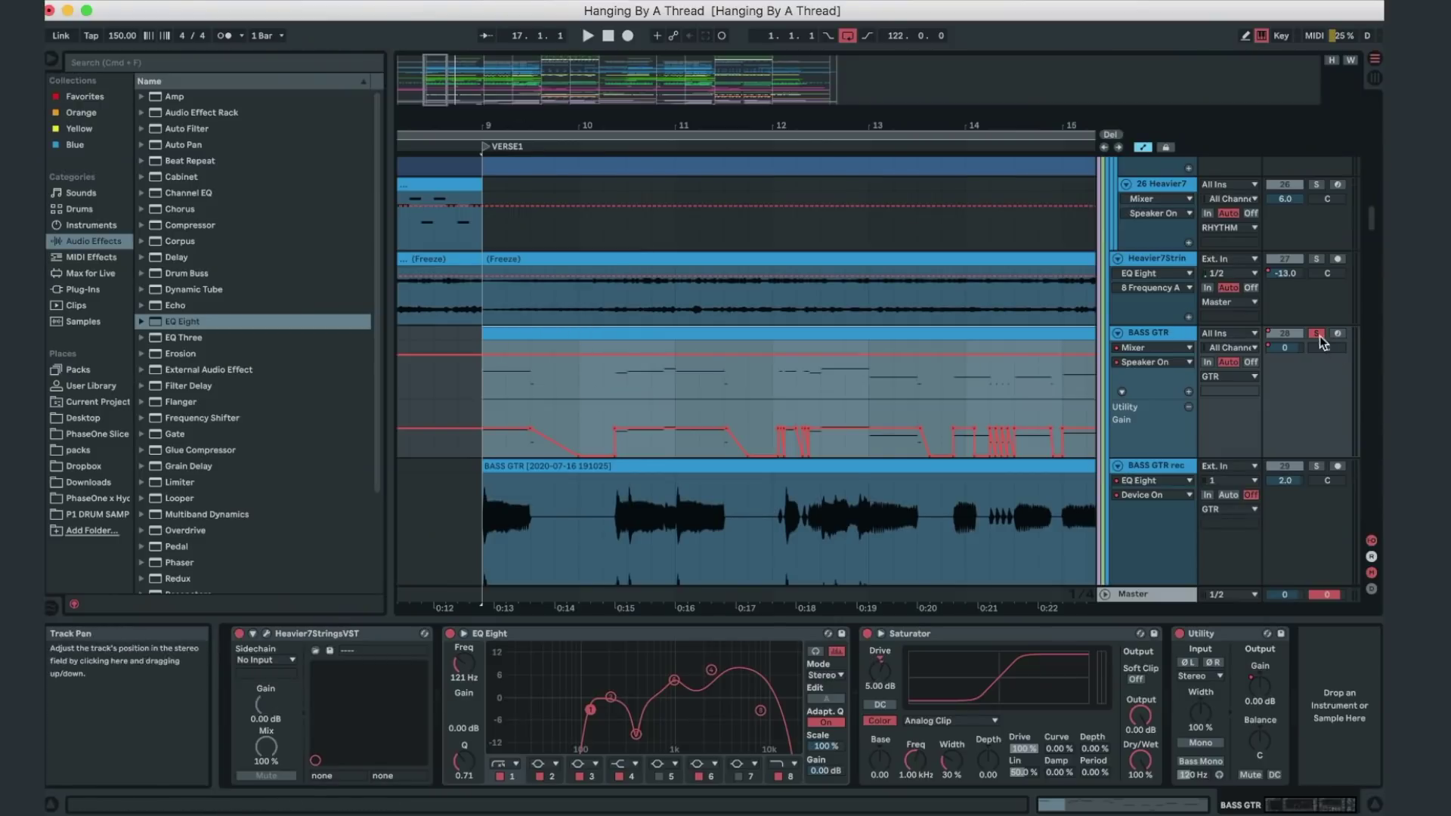
key(space)
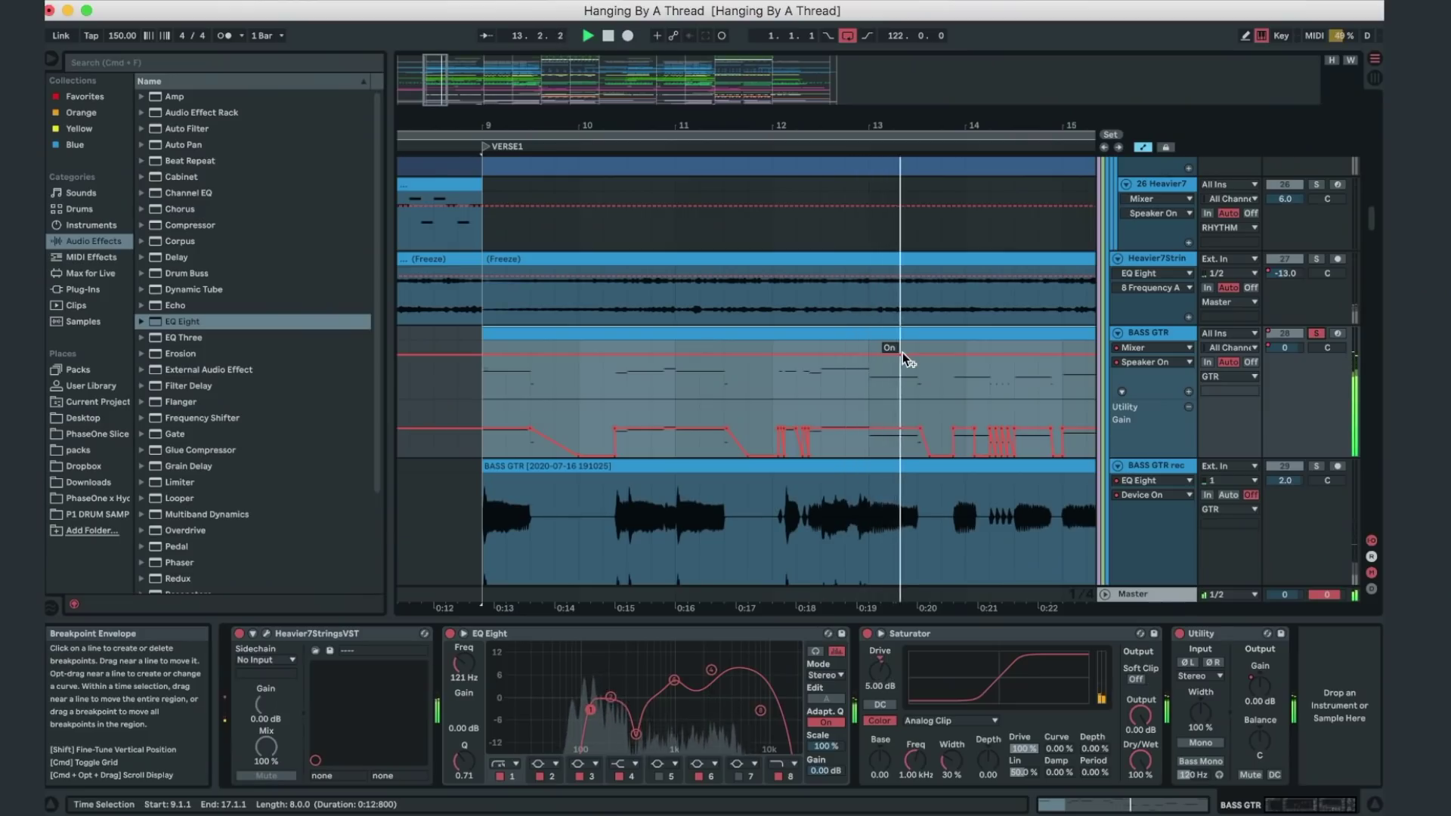
key(space)
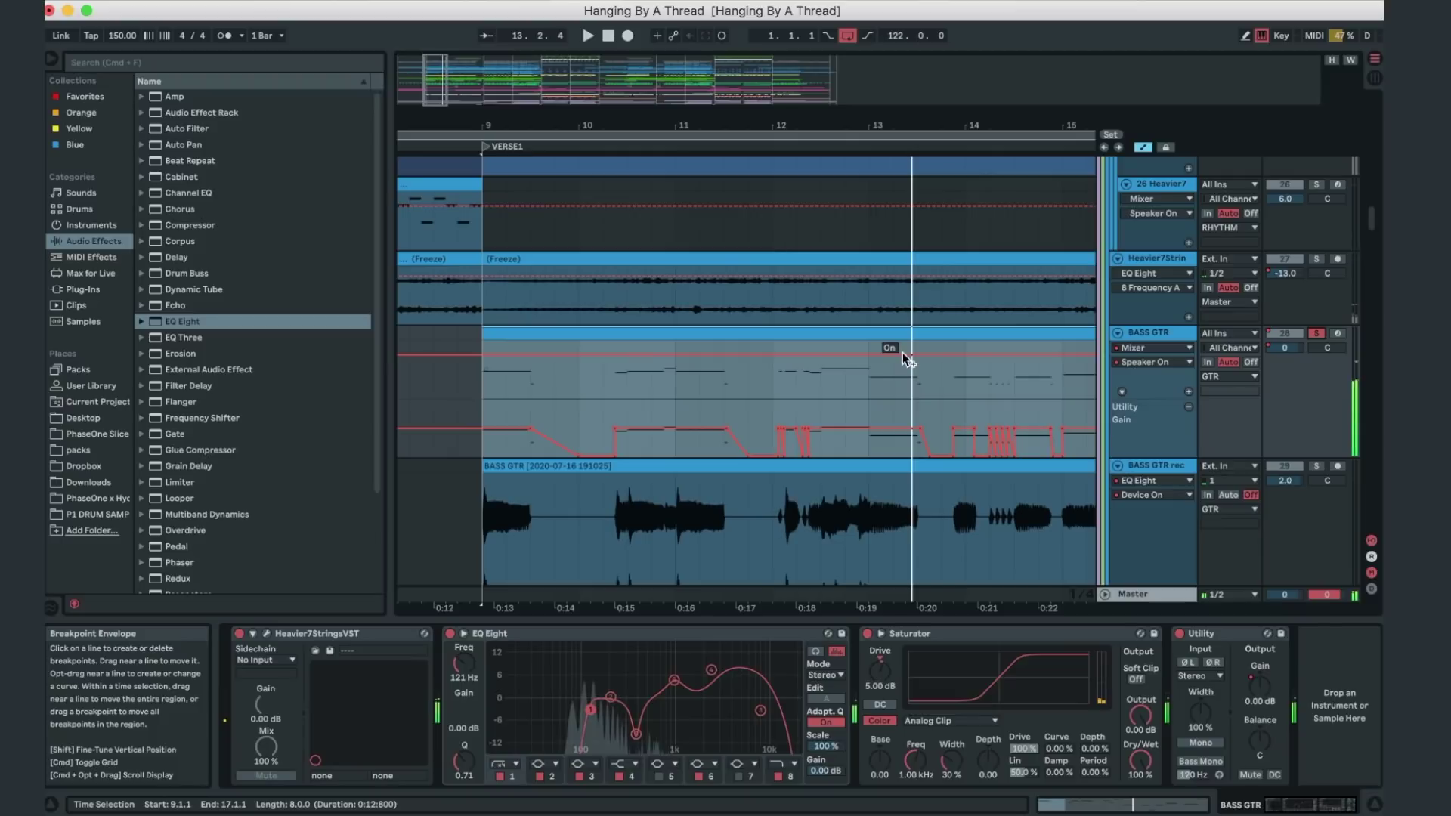
- Select the BASS GTR rec clip starting at 9.1.1 and play it with only that track soloed
scroll(622, 333, down, 2)
scroll(623, 333, down, 4)
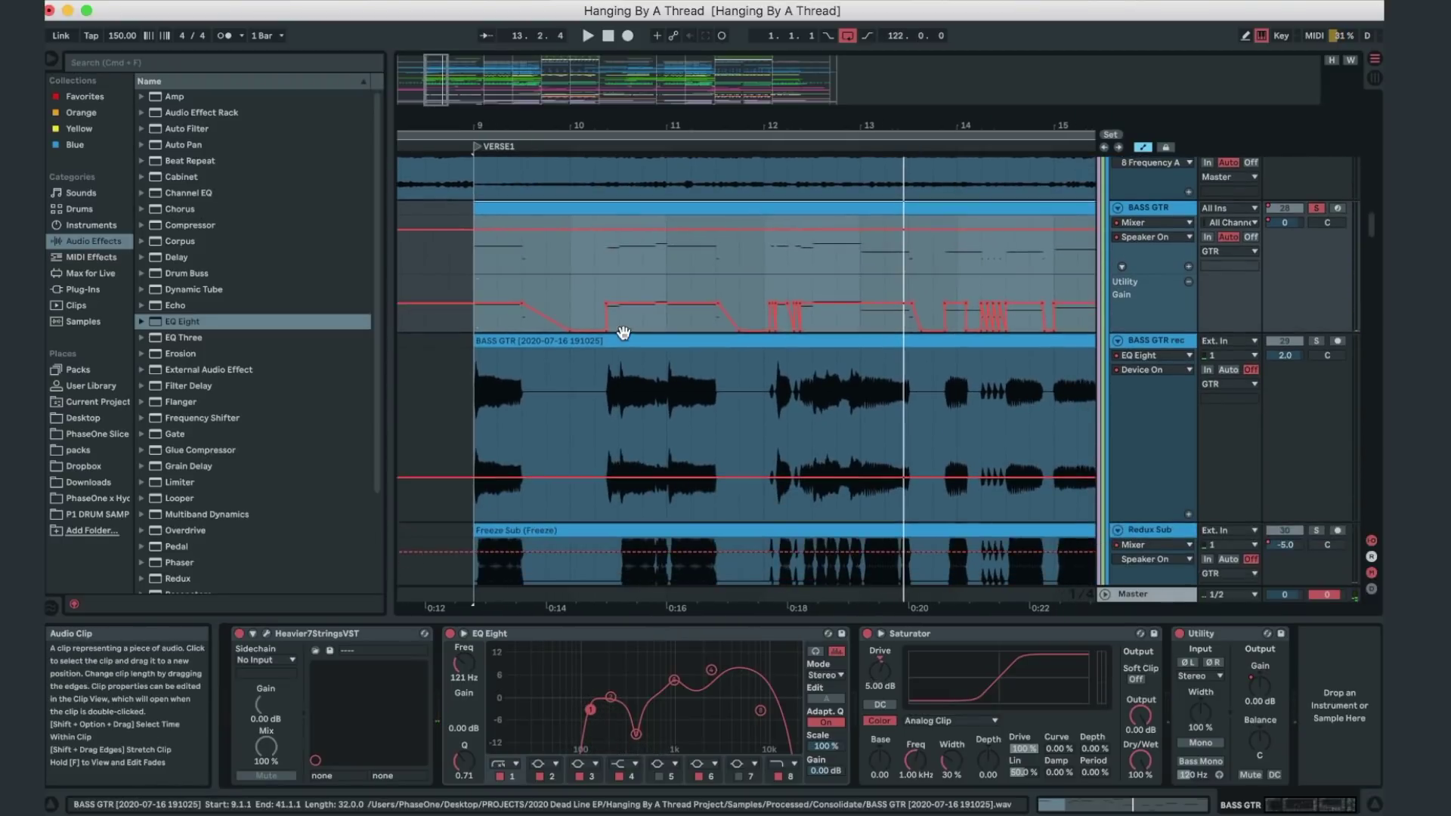
click(513, 347)
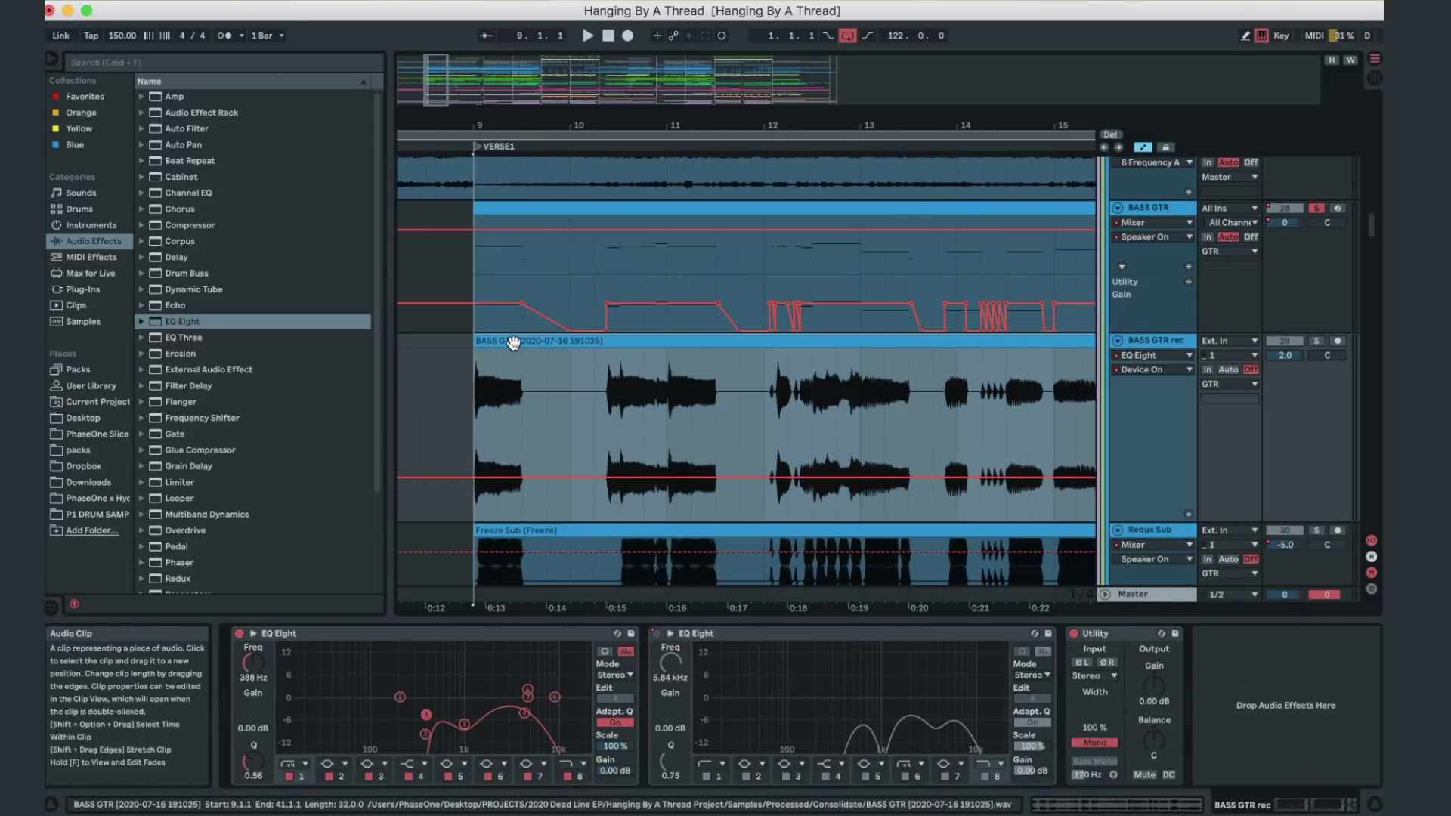
click(1316, 341)
key(space)
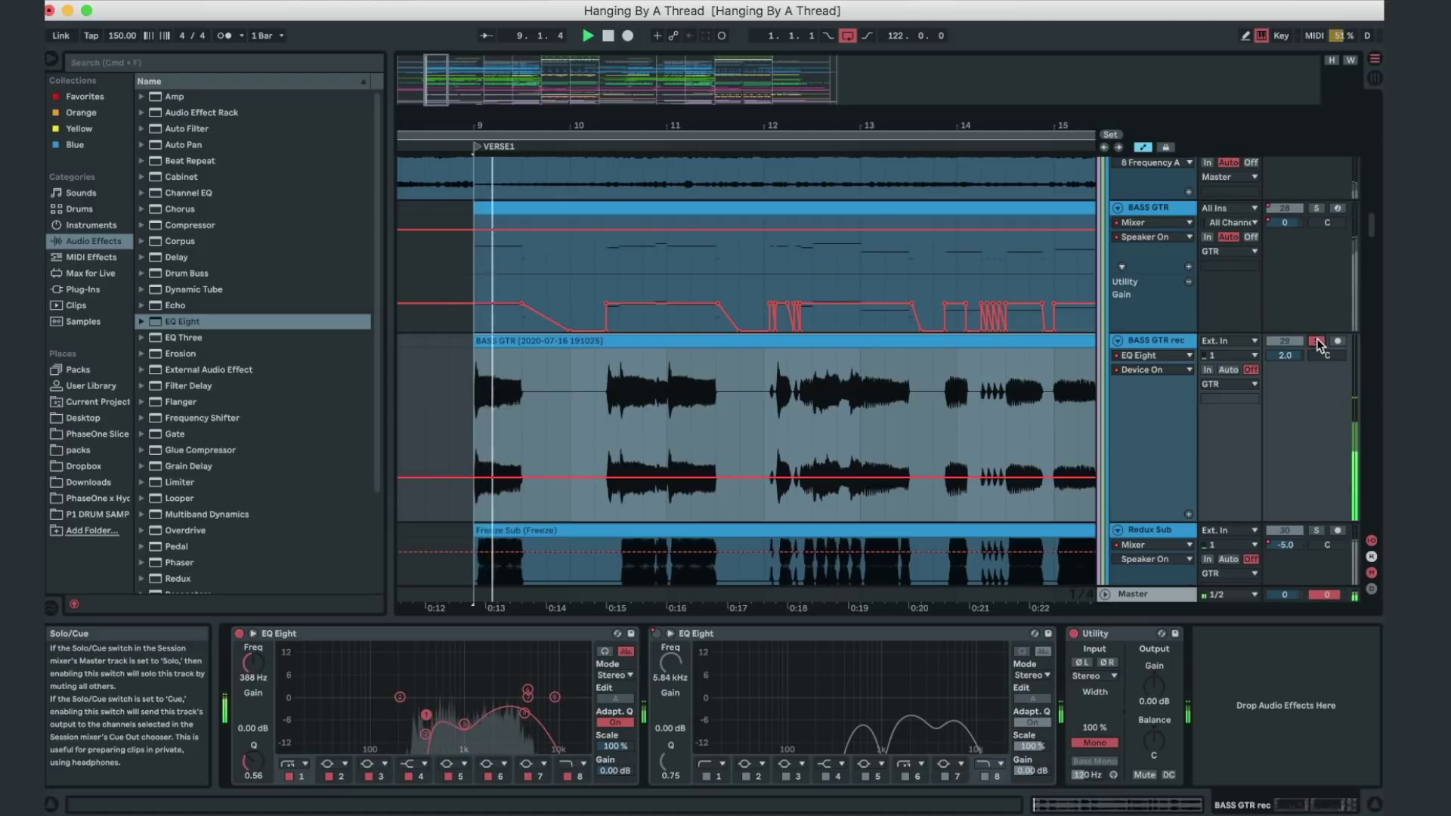
click(1163, 341)
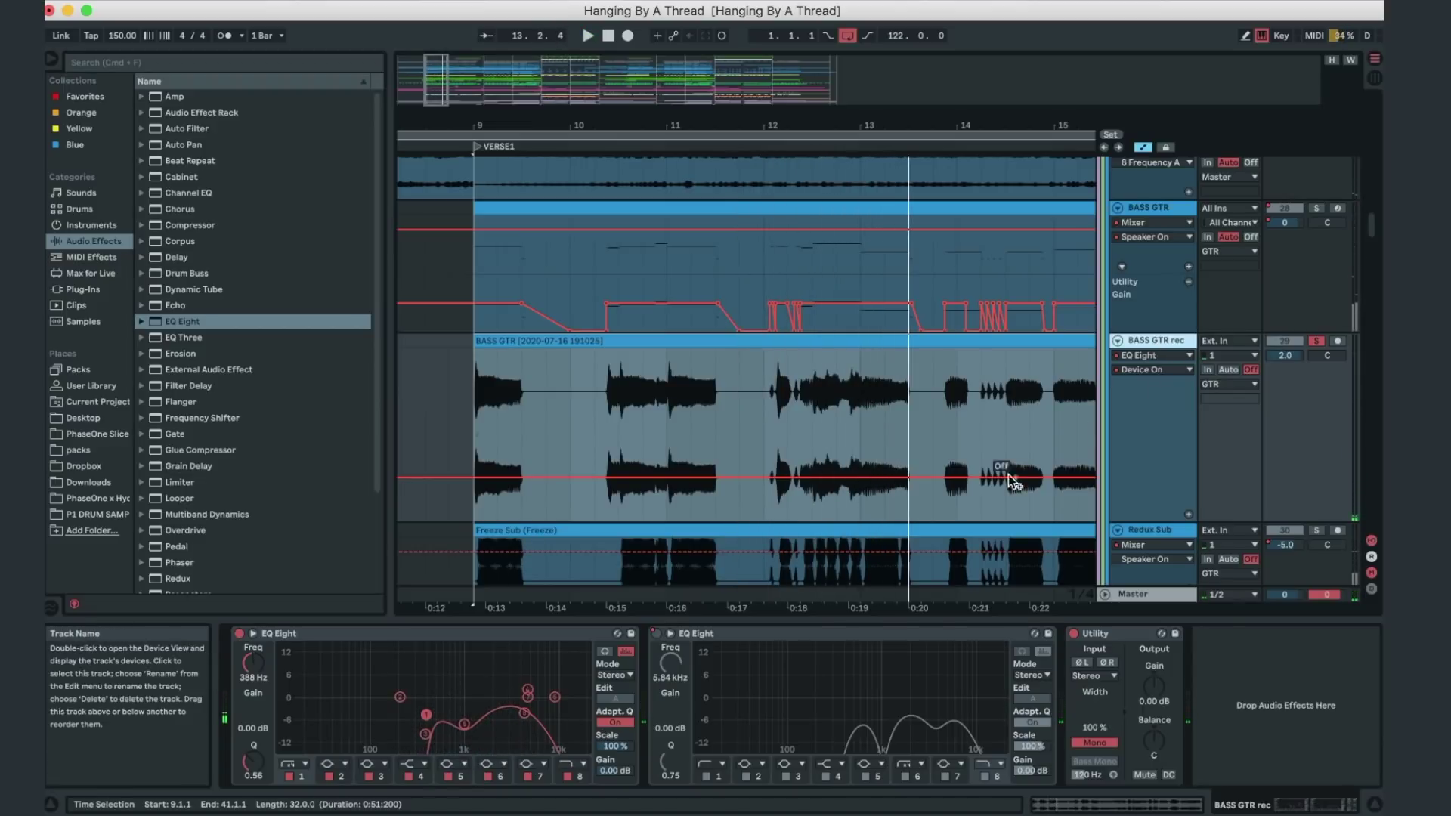
- Solo BASS GTR together with BASS GTR rec, select the BASS GTR clip, and play both layers from 9.1.1
click(1315, 209)
click(1183, 206)
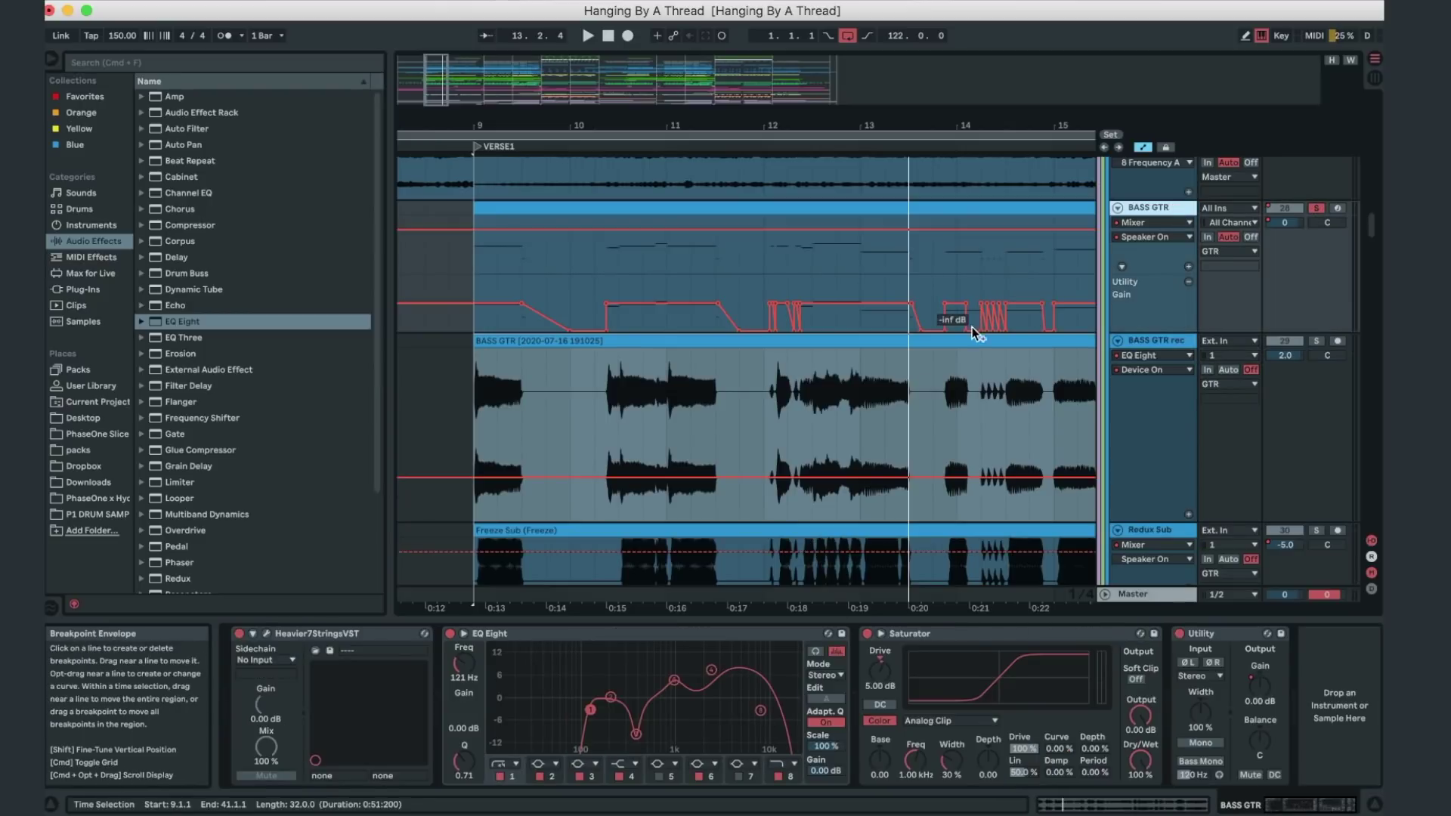
click(738, 340)
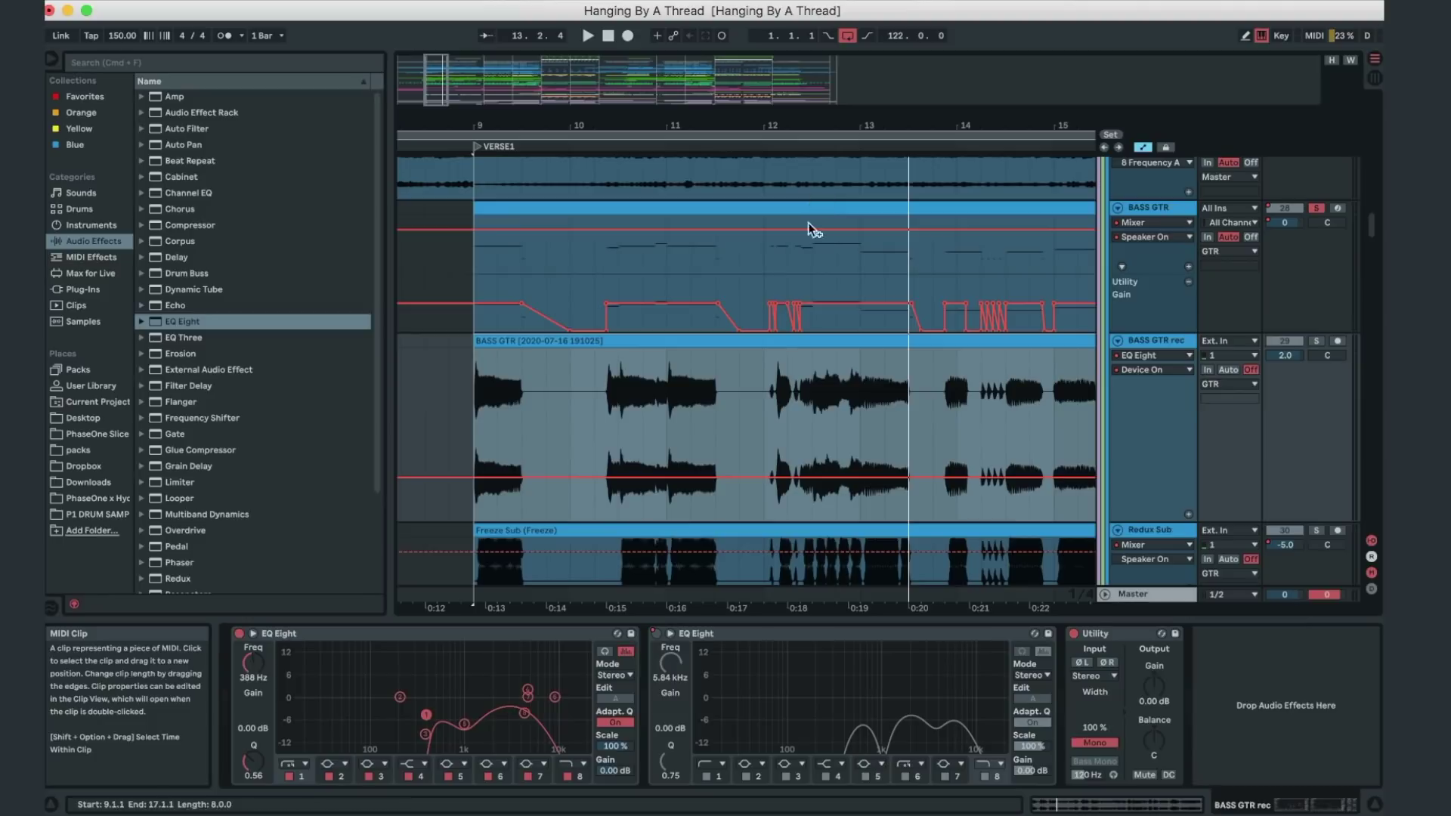
click(667, 205)
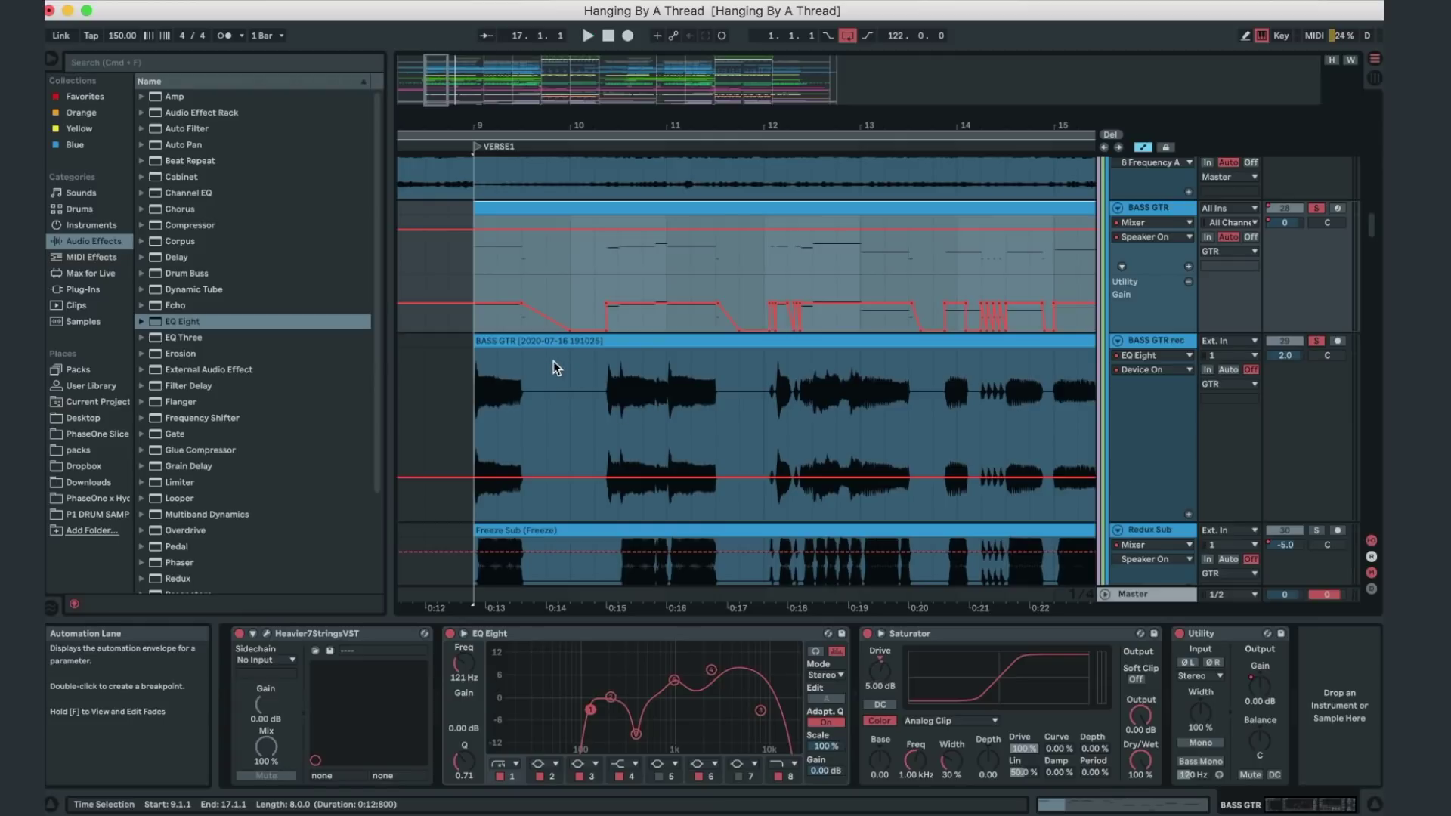
key(space)
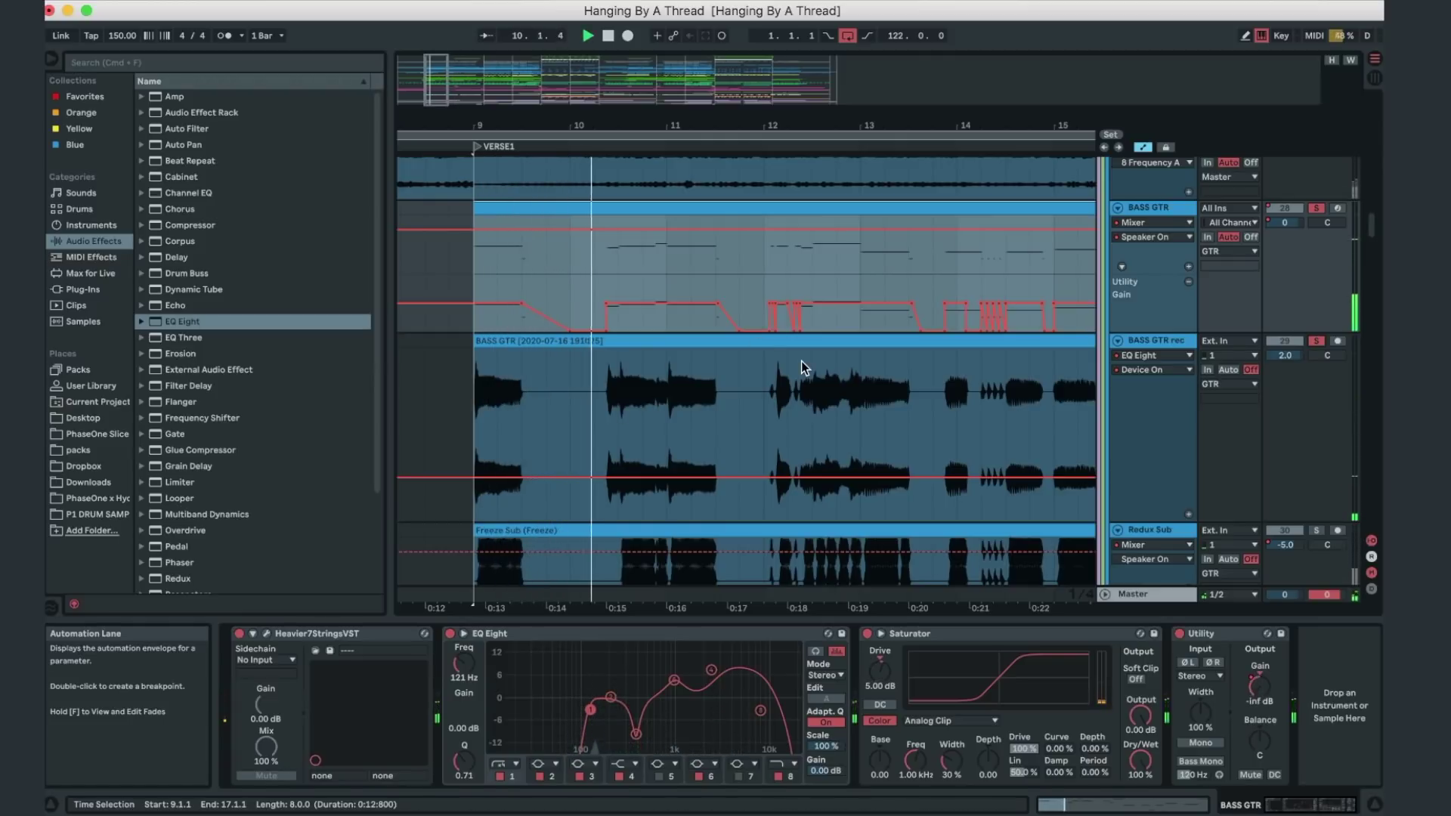
key(space)
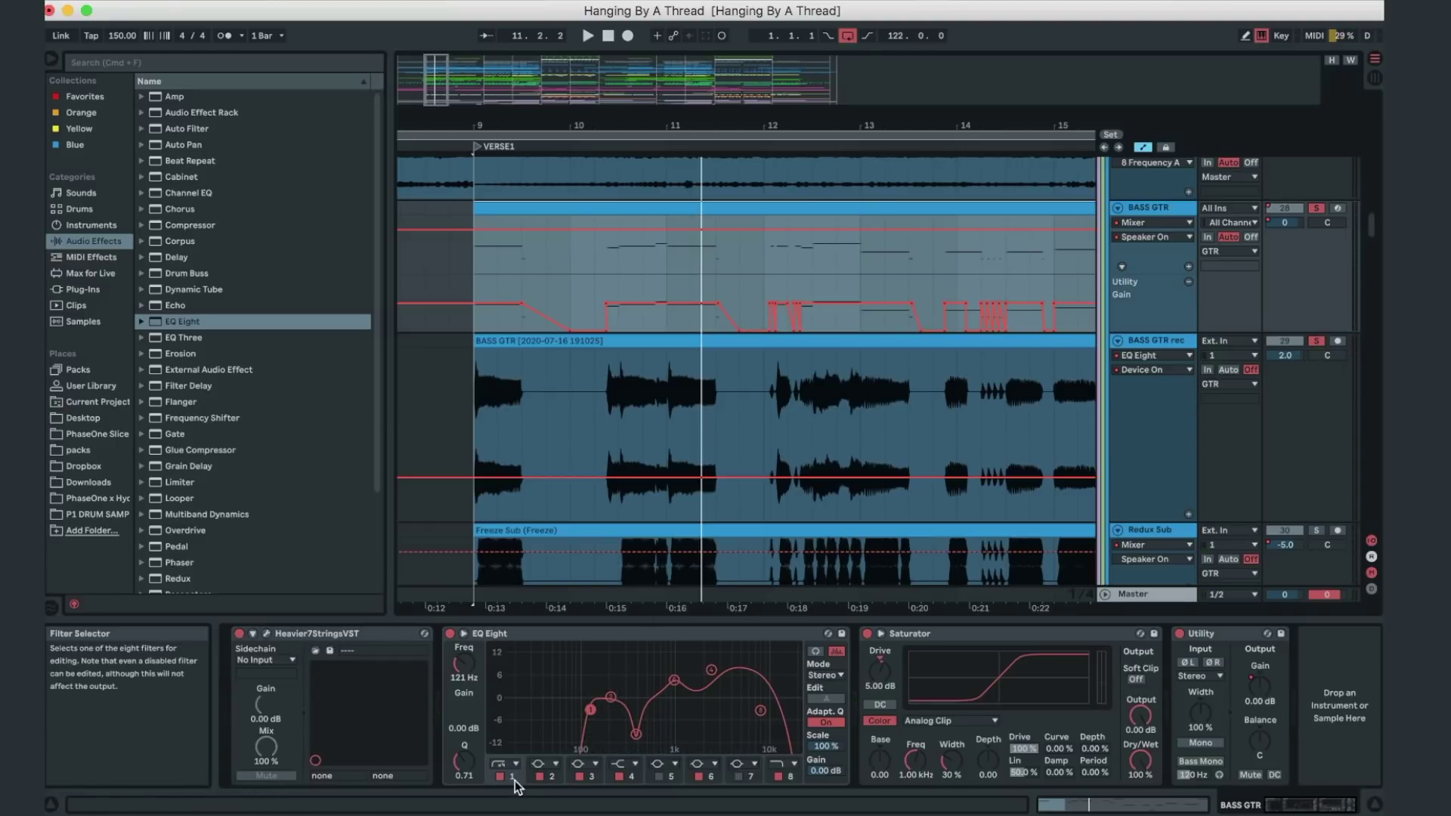
- Add Redux Sub to the soloed bass tracks, select its Freeze Sub clip, and play the layers from 9.1.1
scroll(589, 437, down, 4)
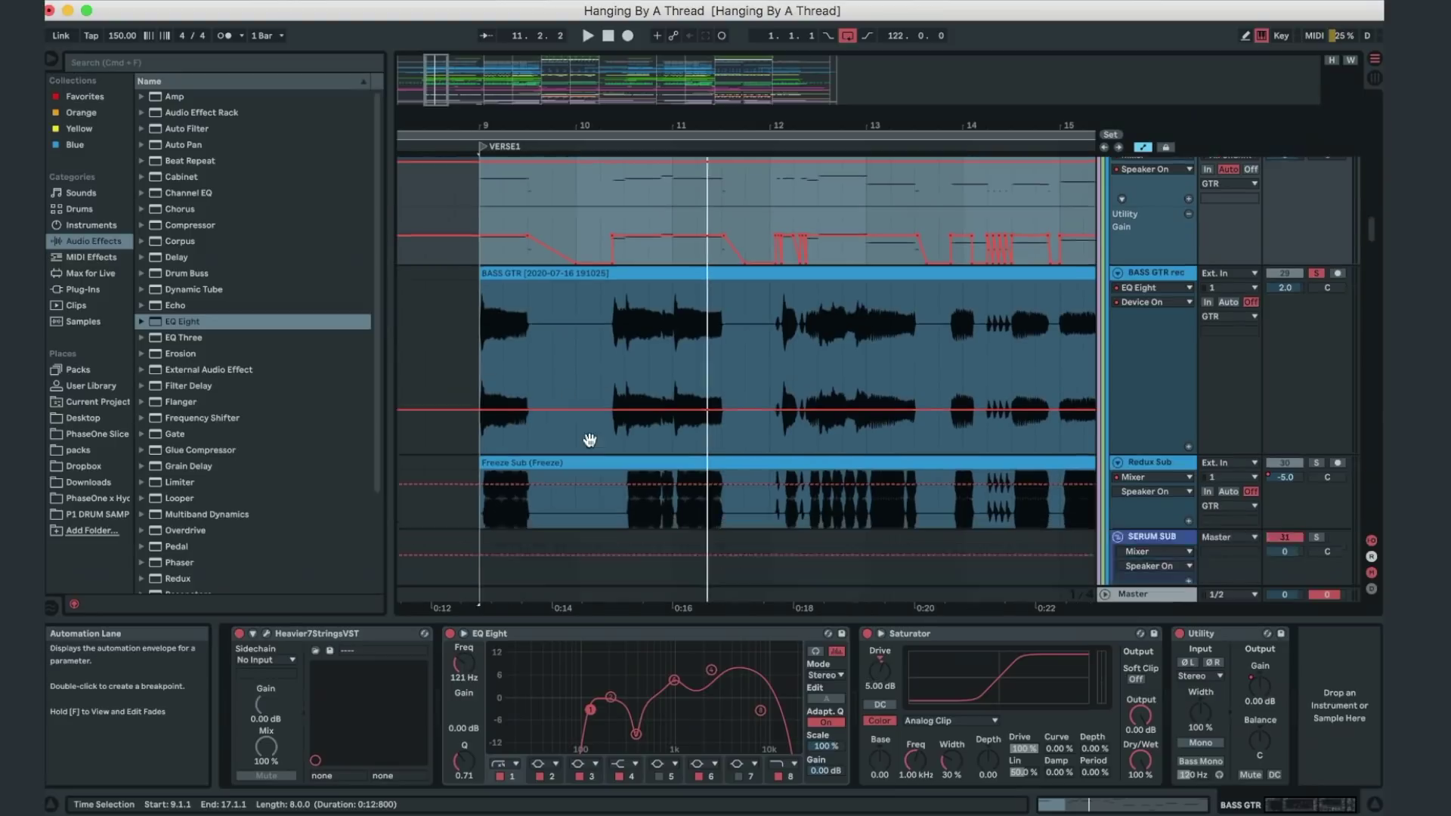
scroll(1295, 327, up, 1)
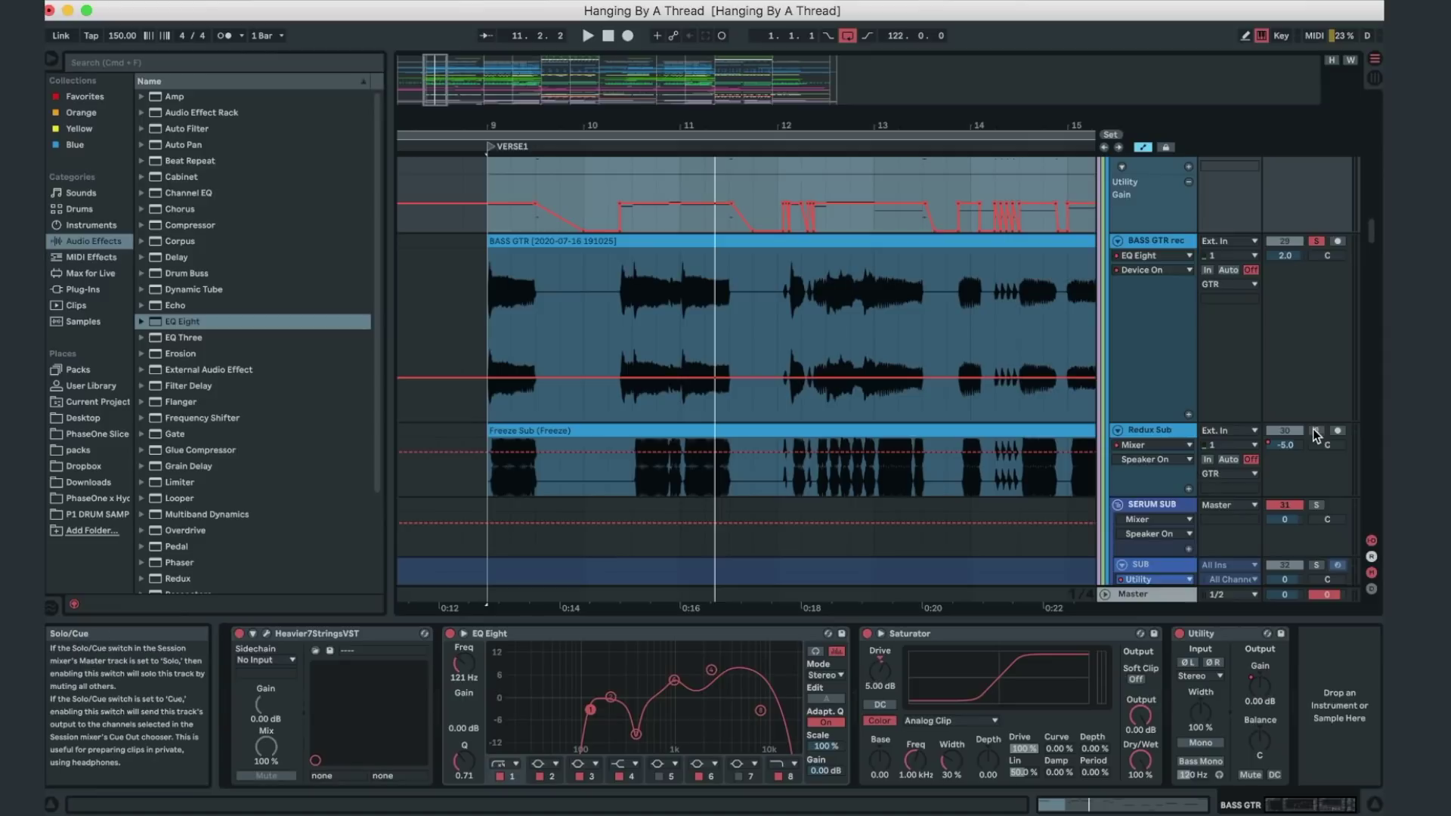
click(1148, 428)
click(510, 426)
key(space)
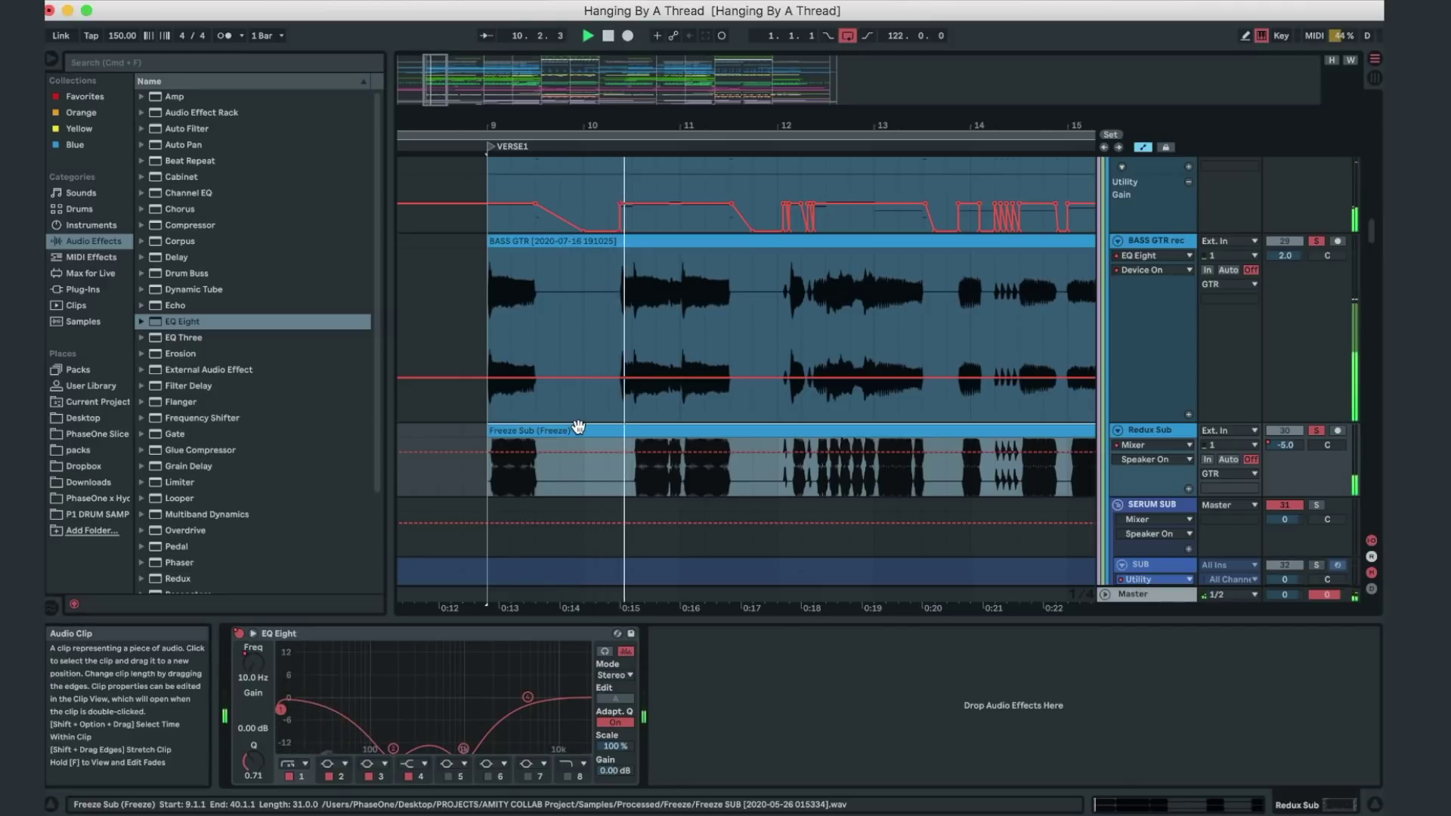
- Solo only the Redux Sub track and play it from 9.1.1
key(space)
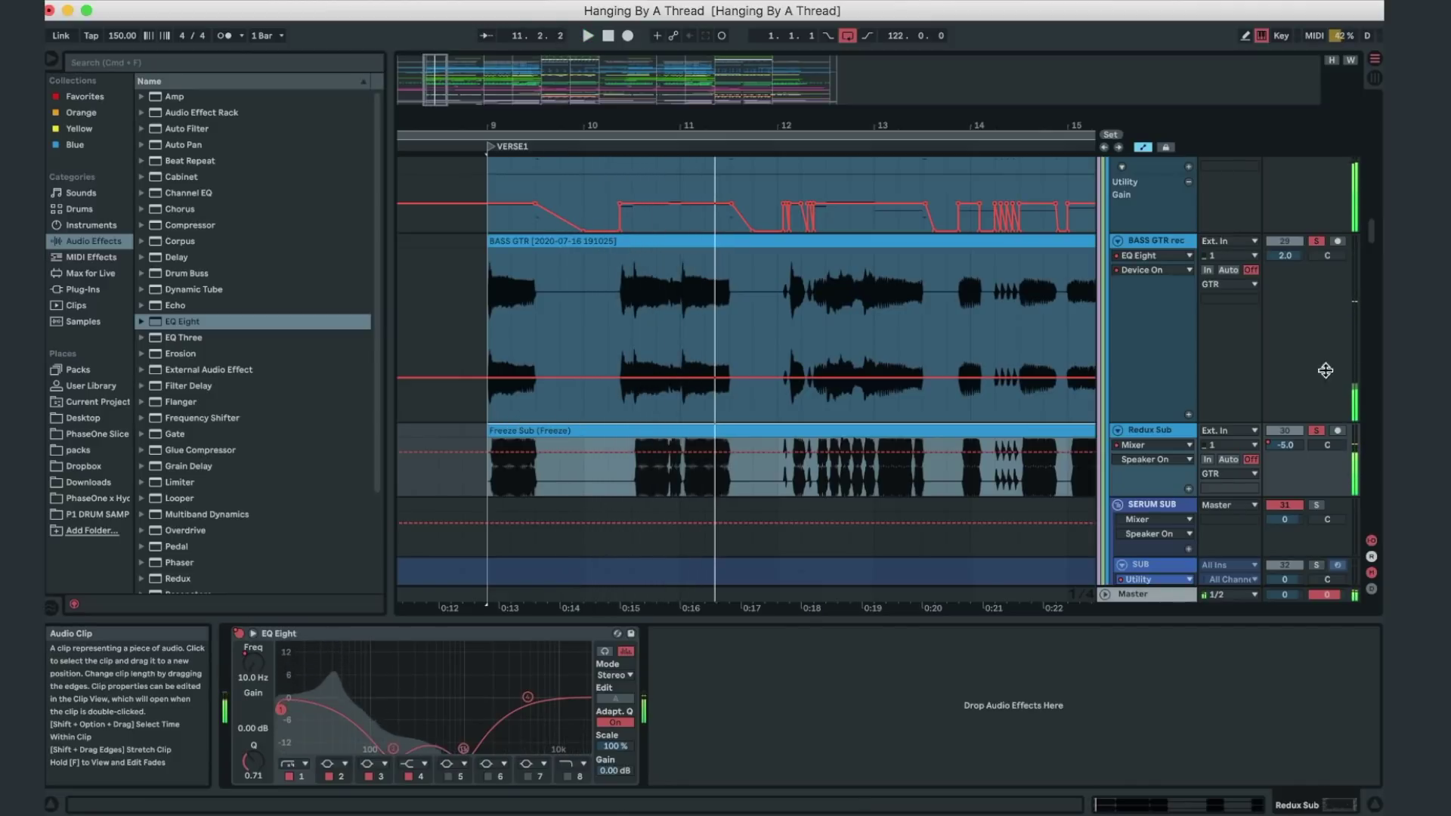
click(1316, 429)
key(space)
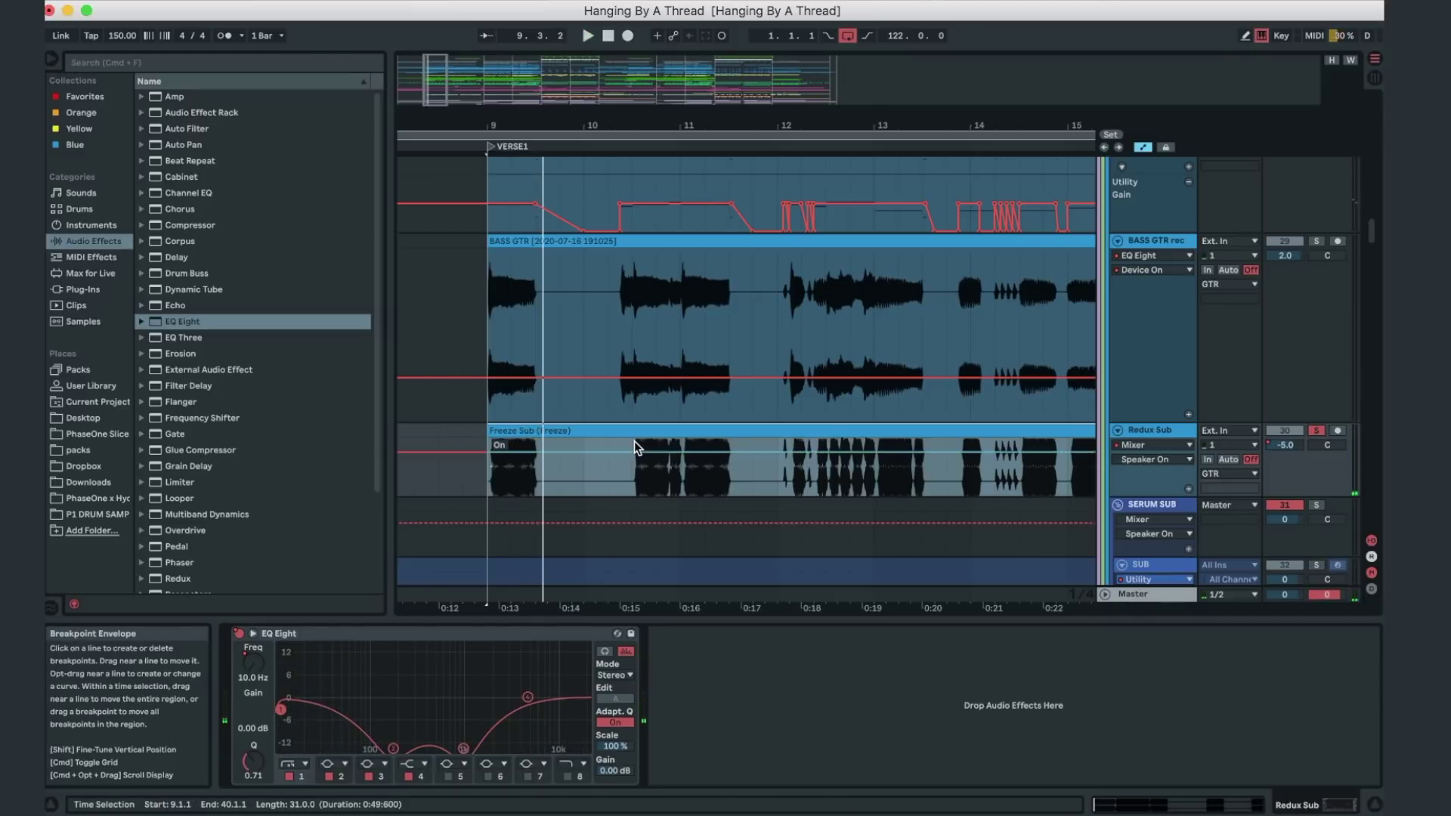
- Solo only the DIRTY track in the RHYTHM group and play it from 9.1.1
scroll(633, 441, up, 5)
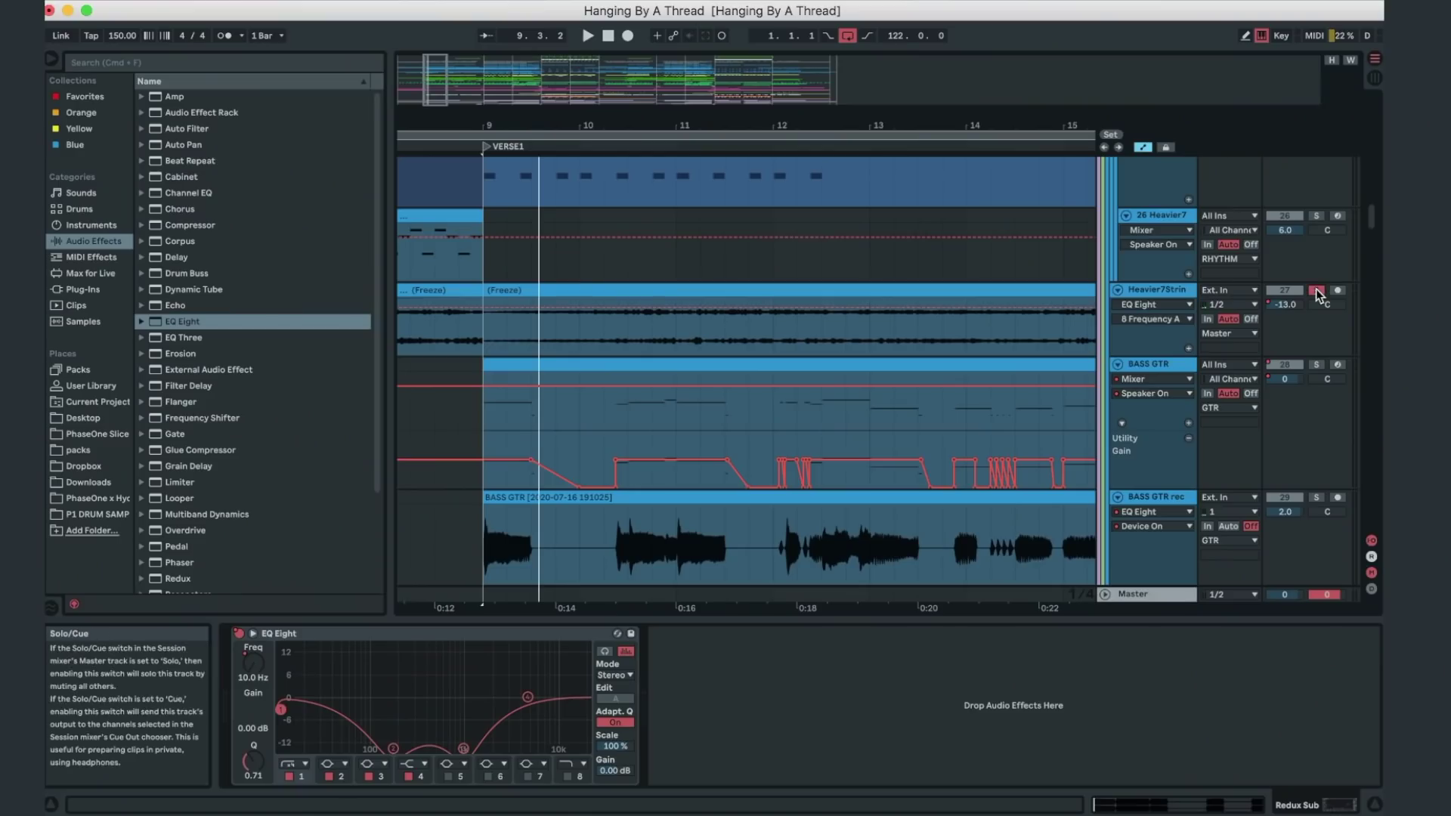
click(1317, 290)
scroll(1316, 288, up, 5)
key(space)
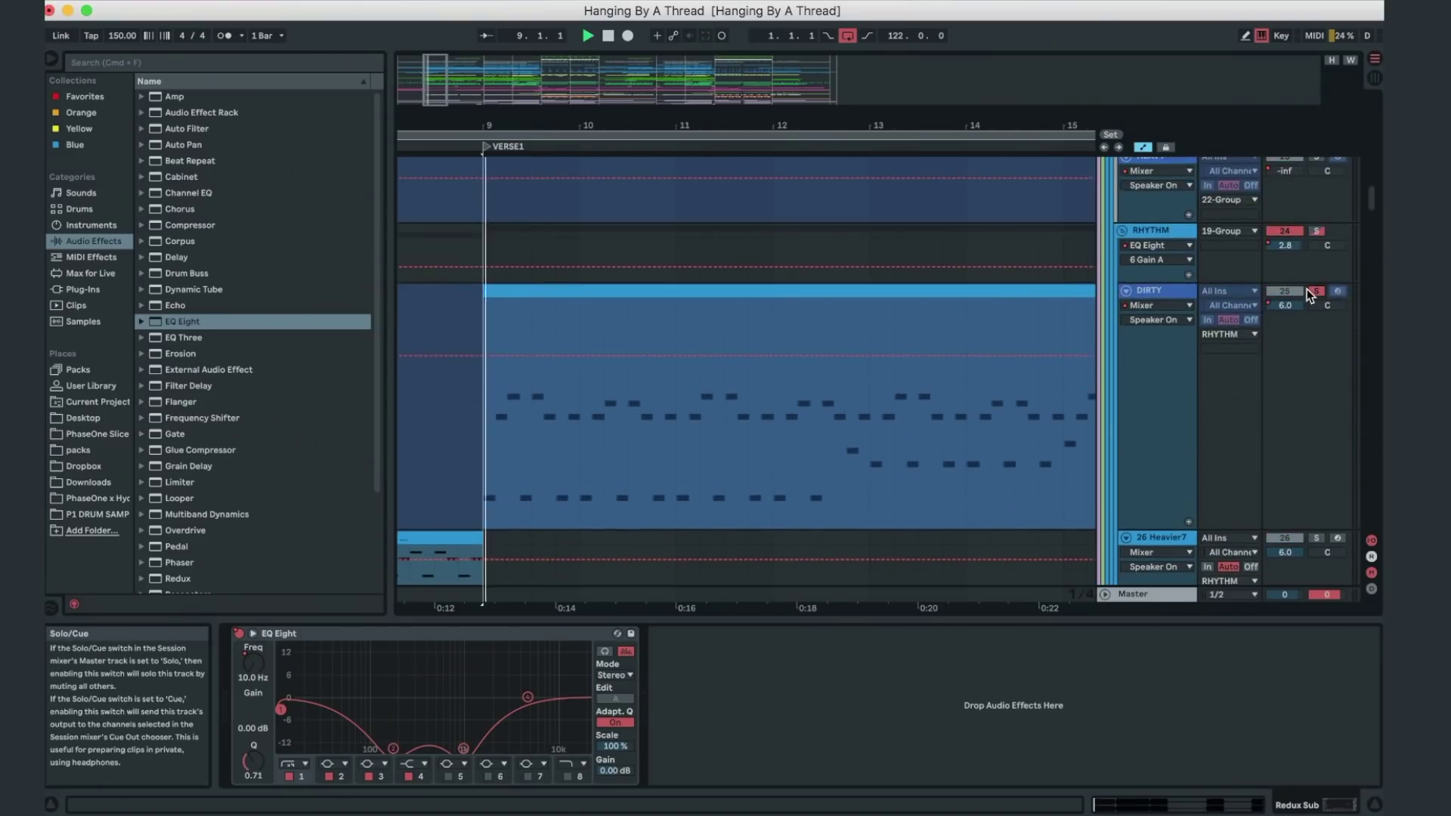
click(1320, 292)
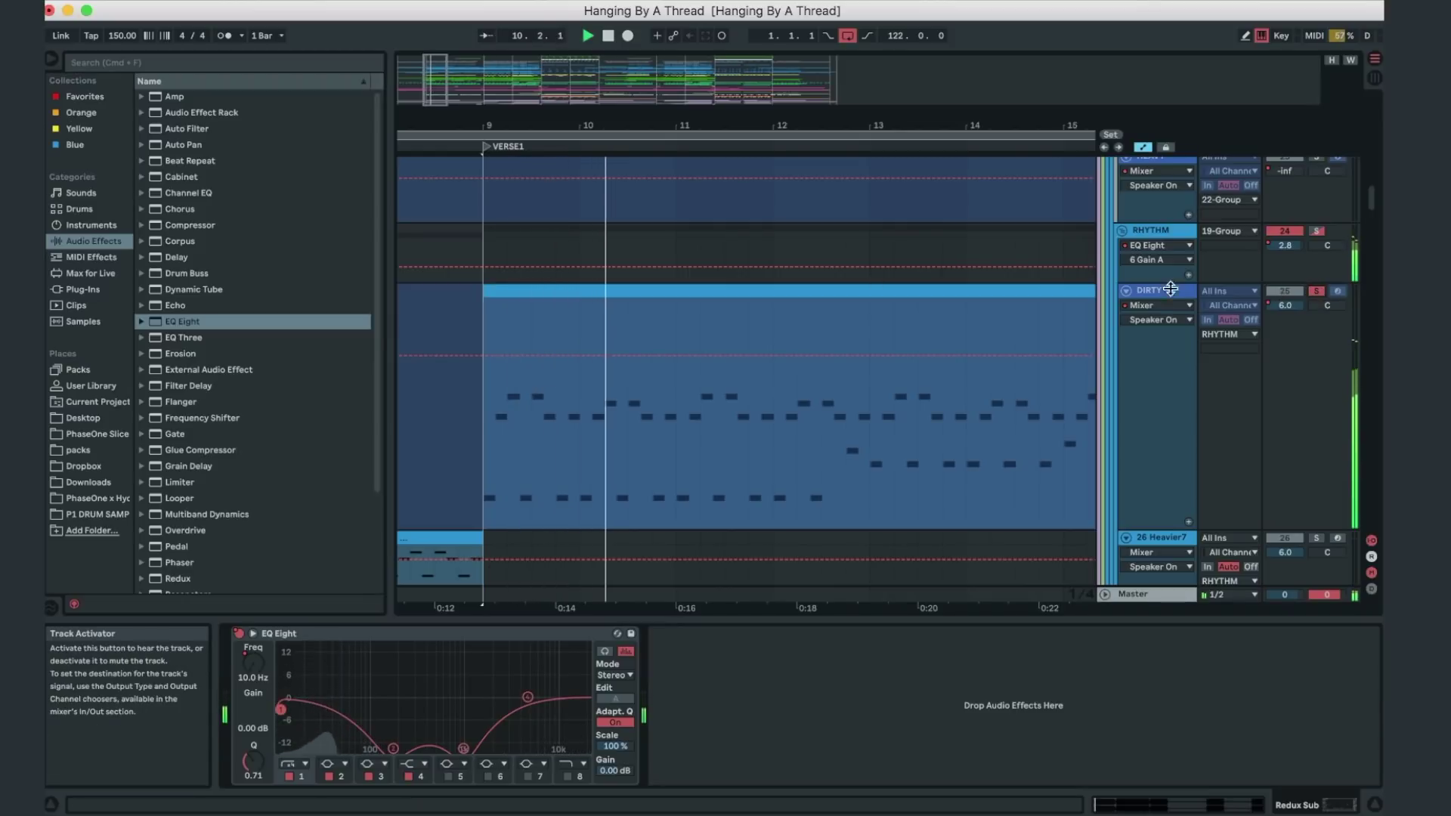
- Solo only the HEAVY track with the VERSE1 clip in 19 Group and restart playback from 9.1.1
scroll(719, 310, right, 5)
drag(661, 125, 661, 116)
scroll(754, 328, up, 10)
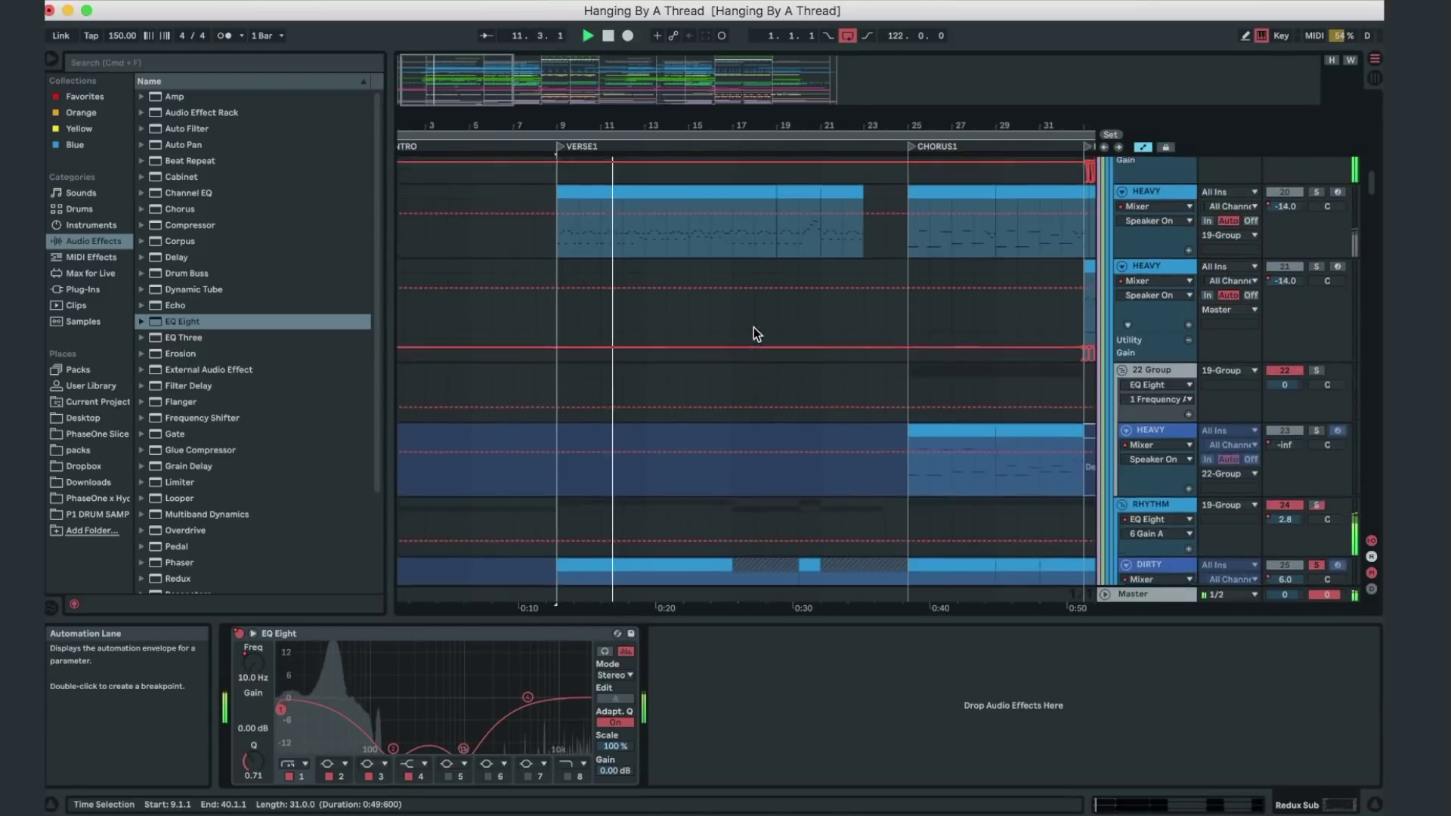
key(space)
key(space)
click(1317, 241)
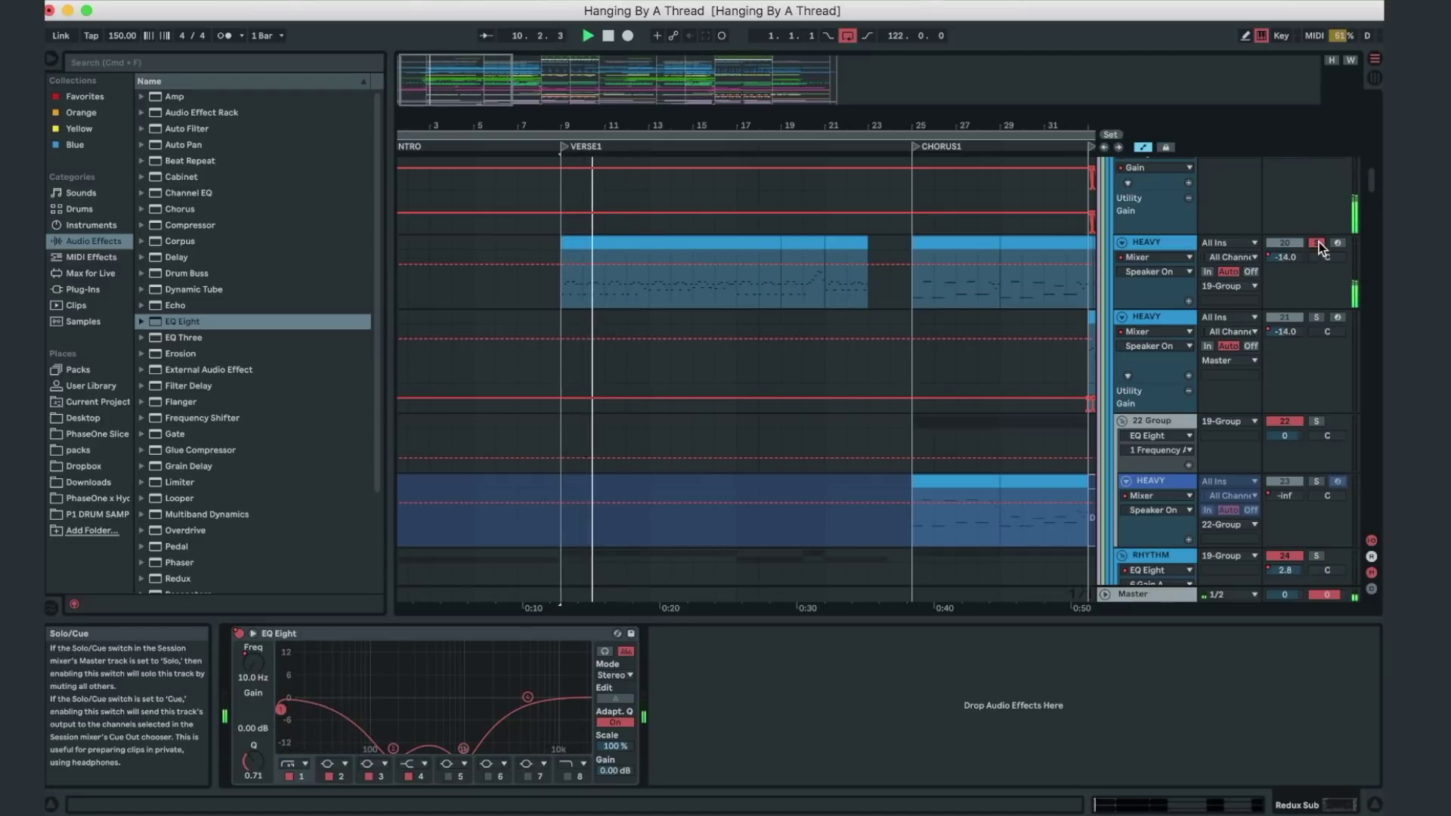
- Show the soloed HEAVY track's device chain and select its VERSE1 clip starting at 9.1.1 during playback
click(1157, 246)
scroll(659, 274, right, 3)
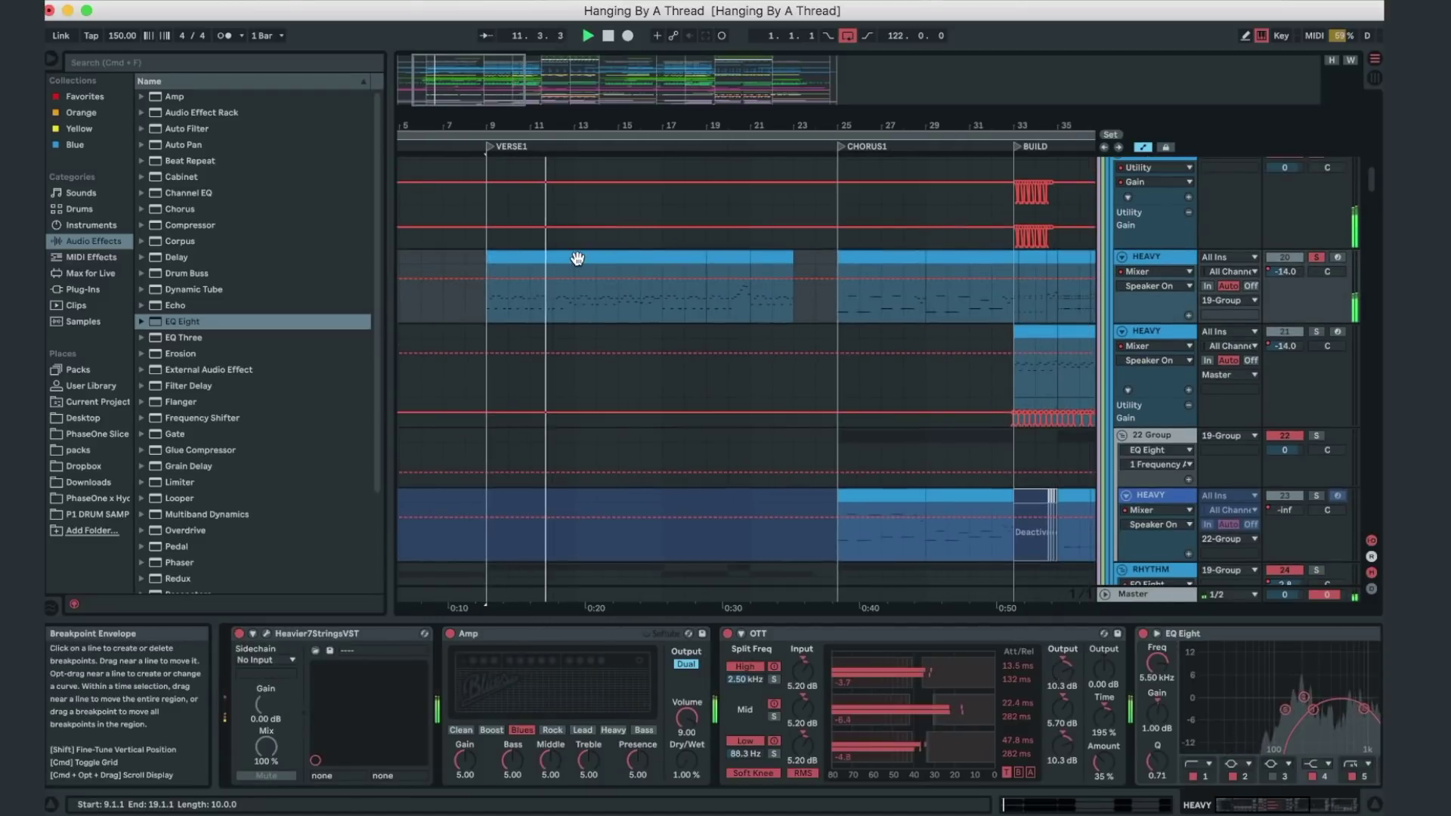
click(578, 259)
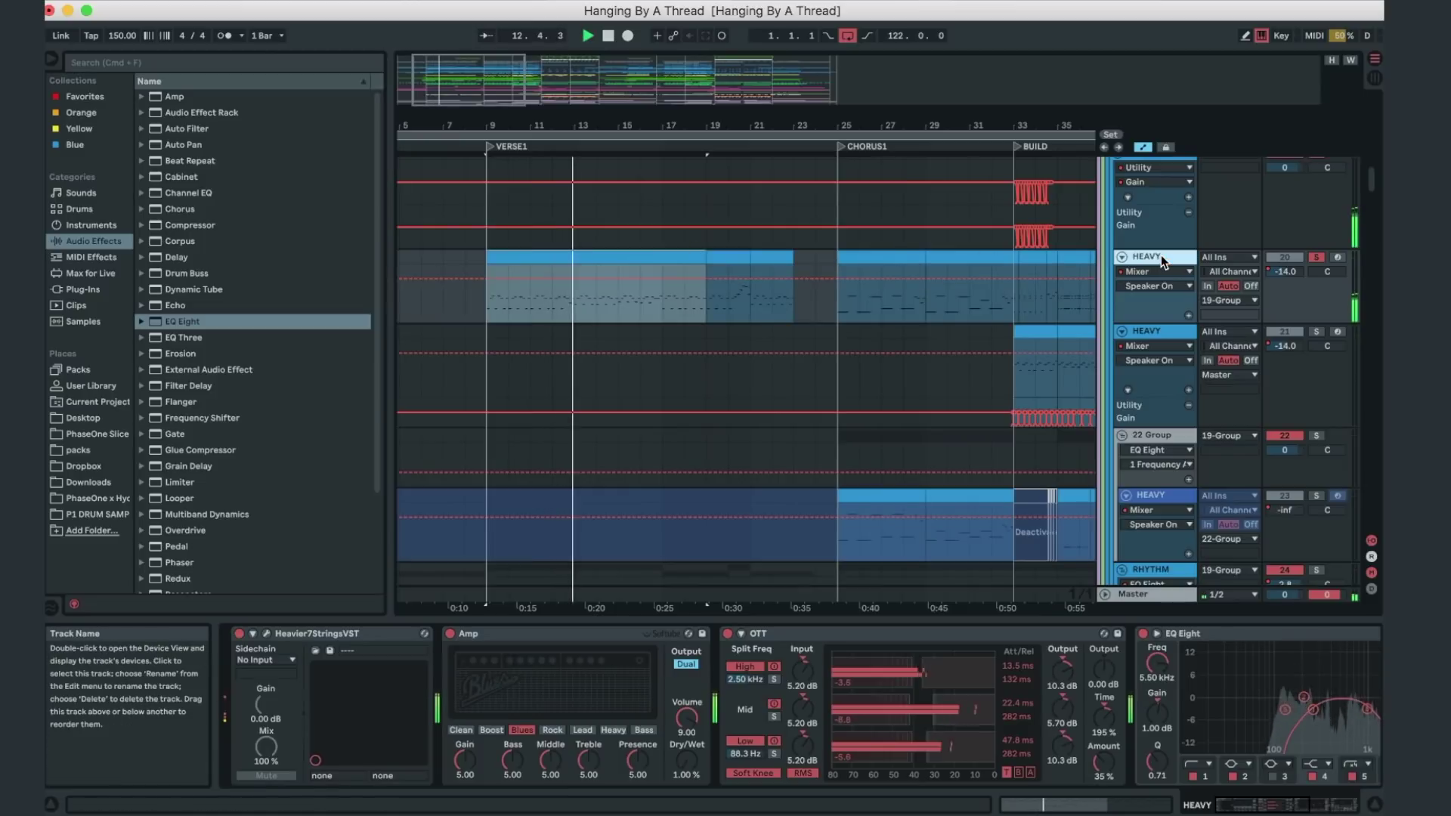
scroll(726, 288, up, 5)
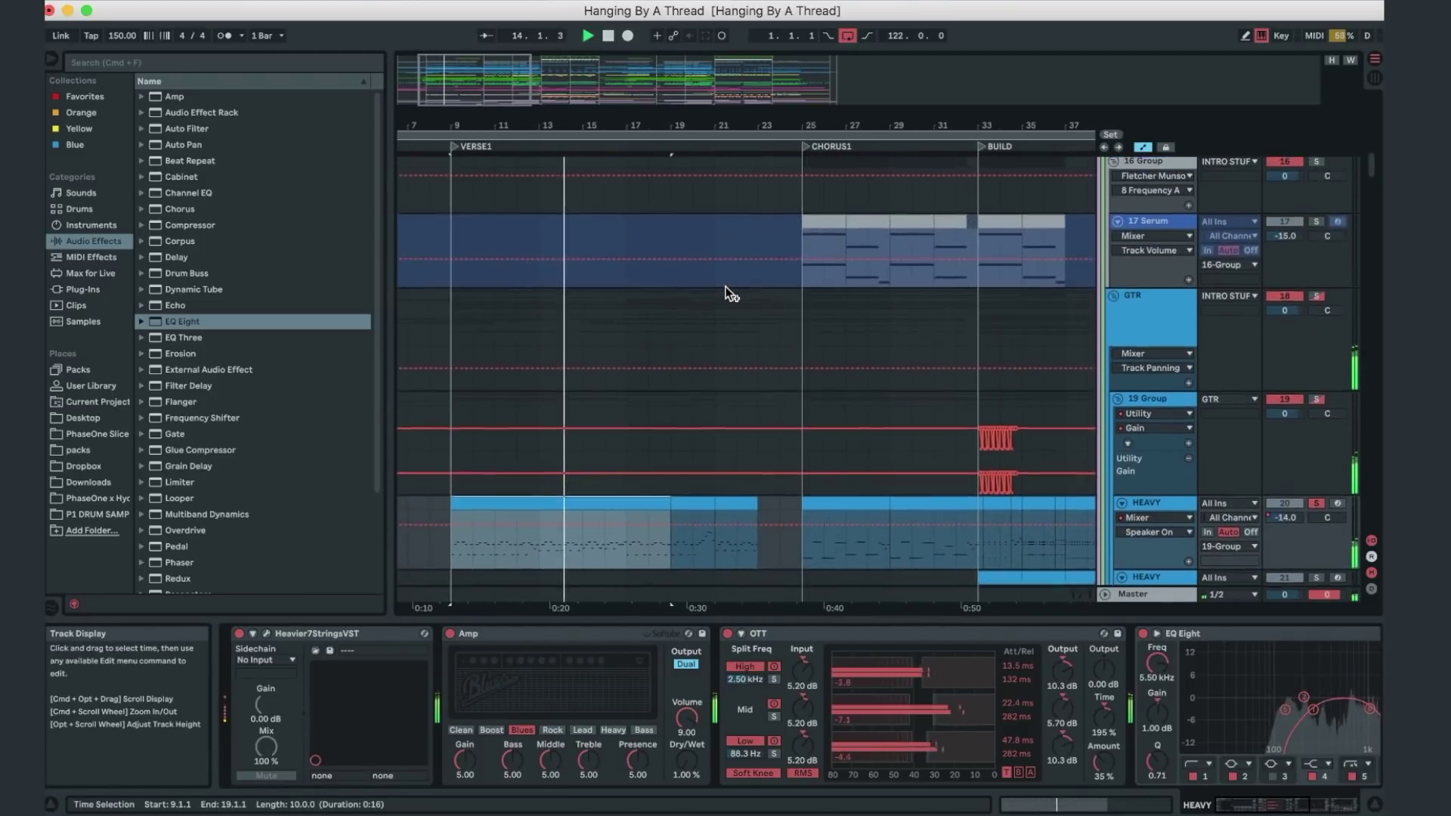
- Solo only the 15 Serum track, play it from 9.1.1, and select its first VERSE1 clip
key(space)
scroll(725, 287, up, 5)
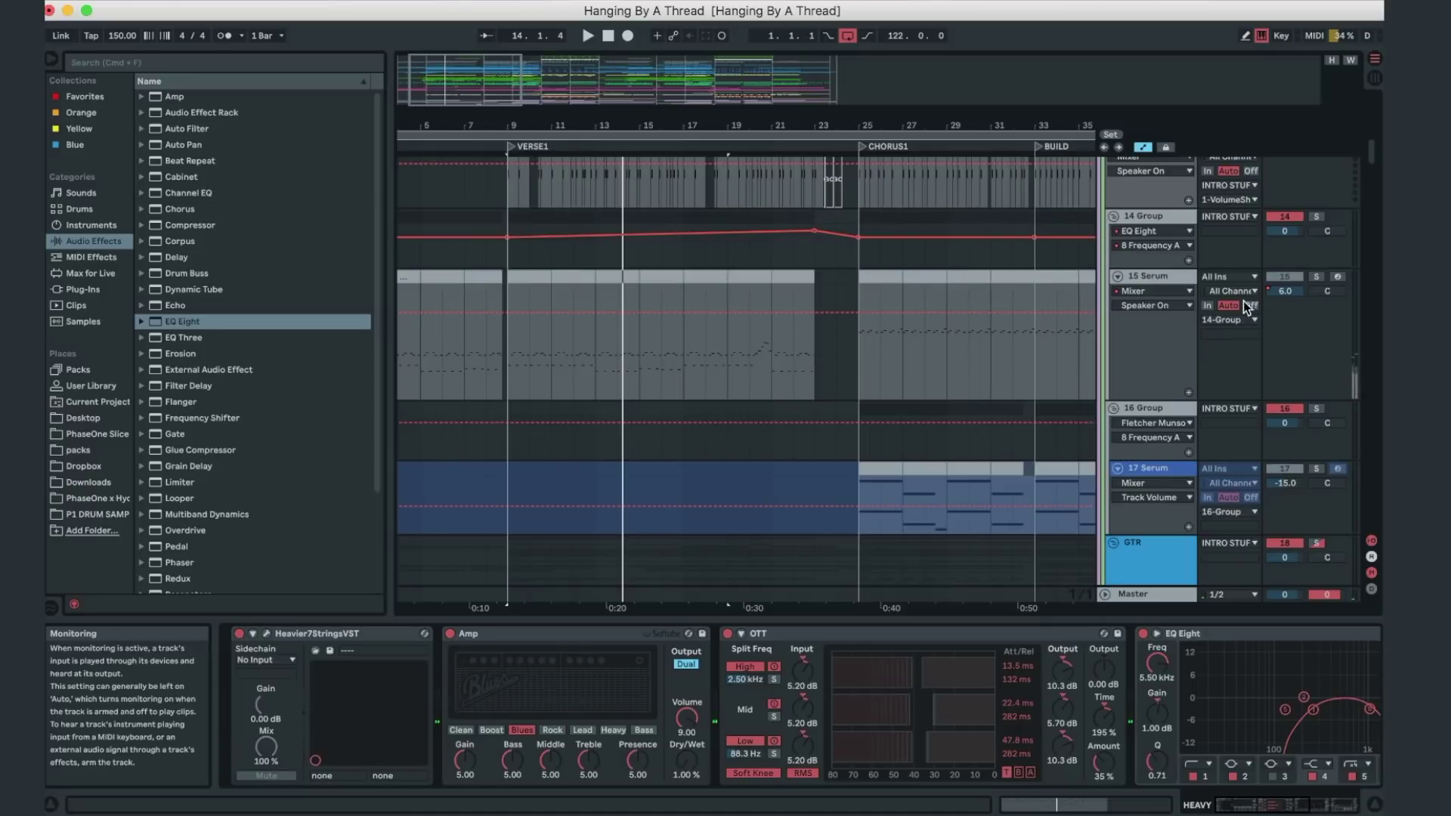
click(1315, 276)
key(space)
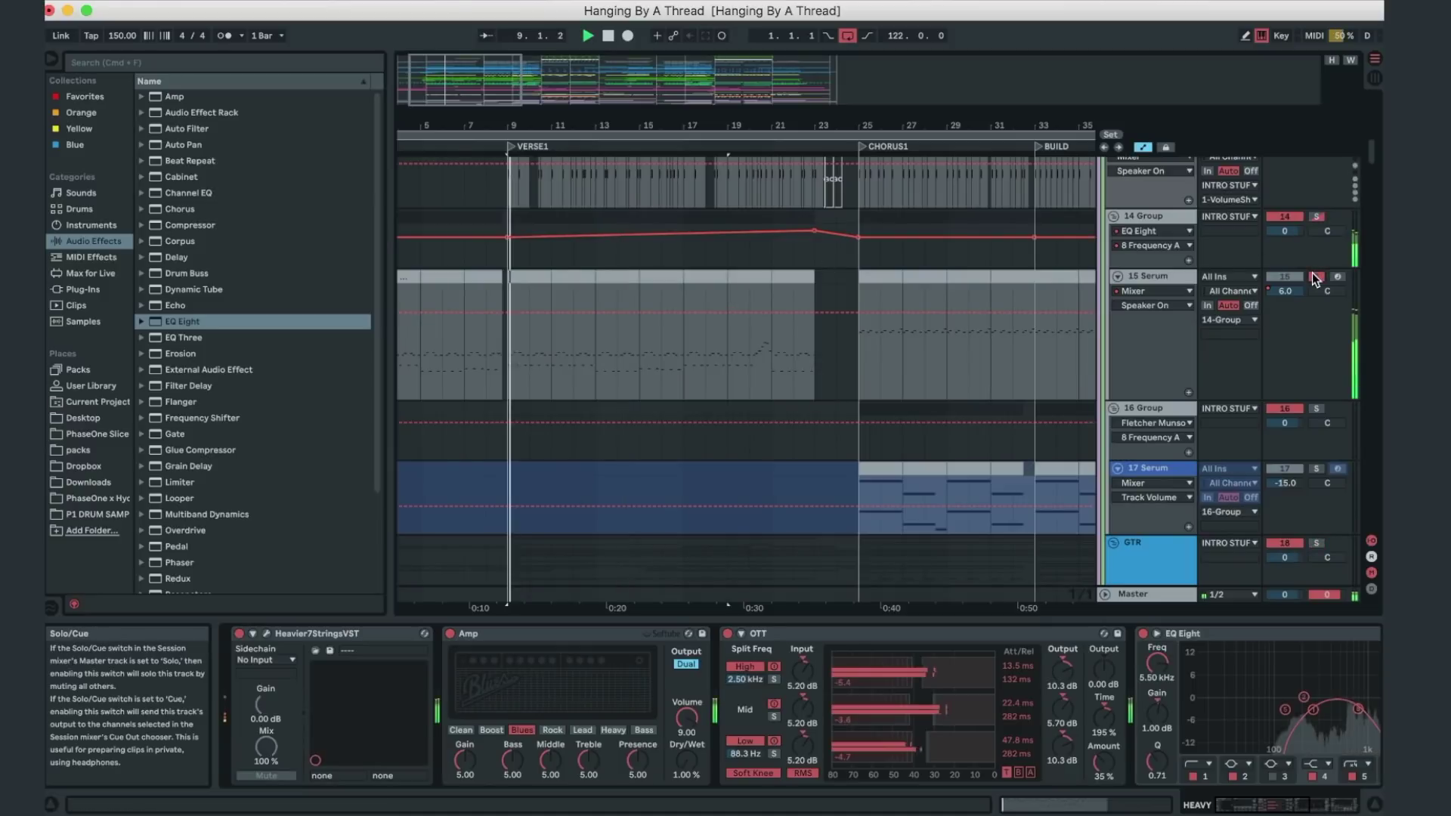
click(534, 279)
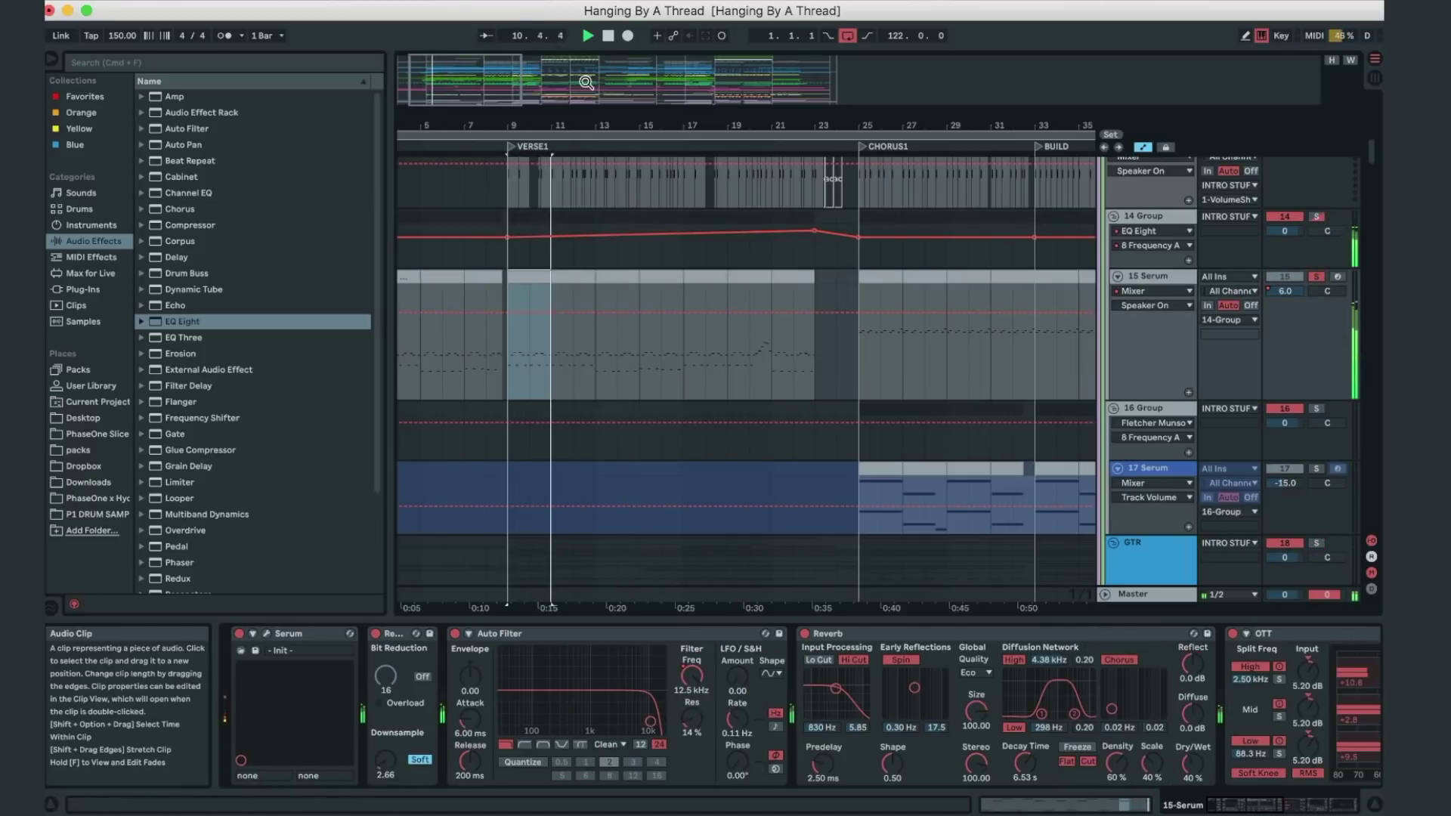
drag(571, 118, 571, 123)
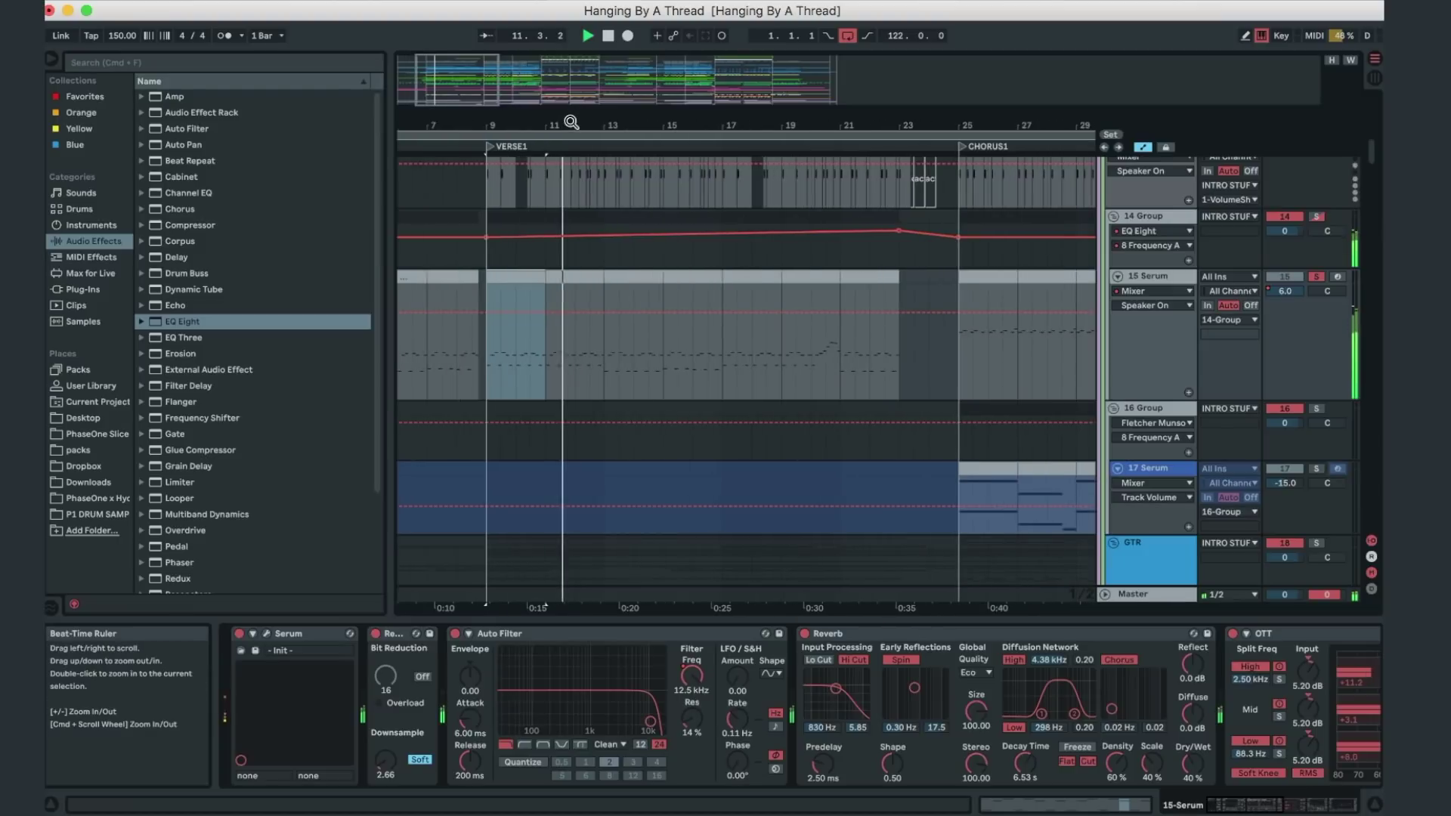
- Inspect the MIDI notes of the 15 Serum clip at 11.1.1, and view the Serum synth settings before closing its window
double_click(573, 307)
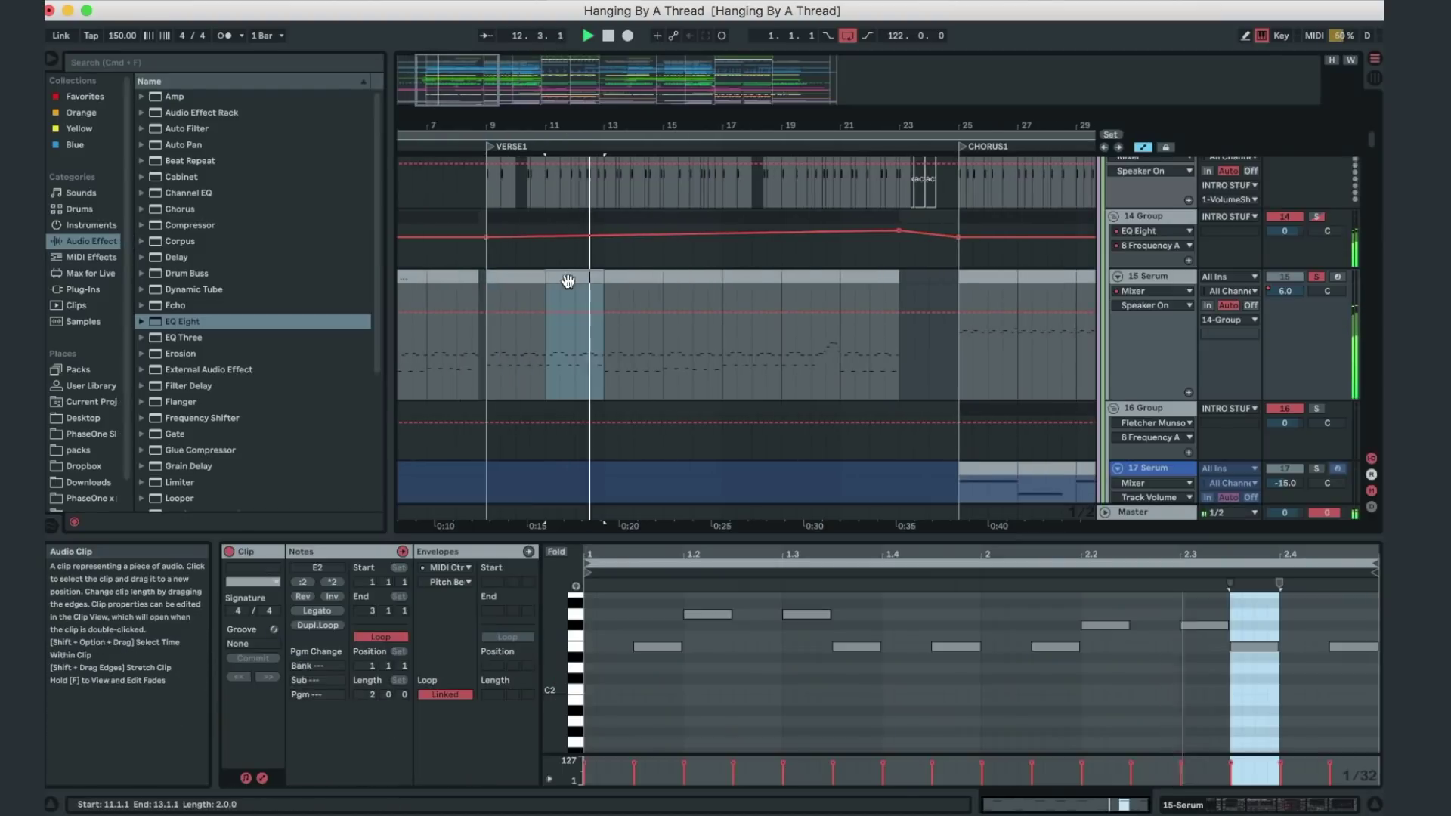
click(1148, 795)
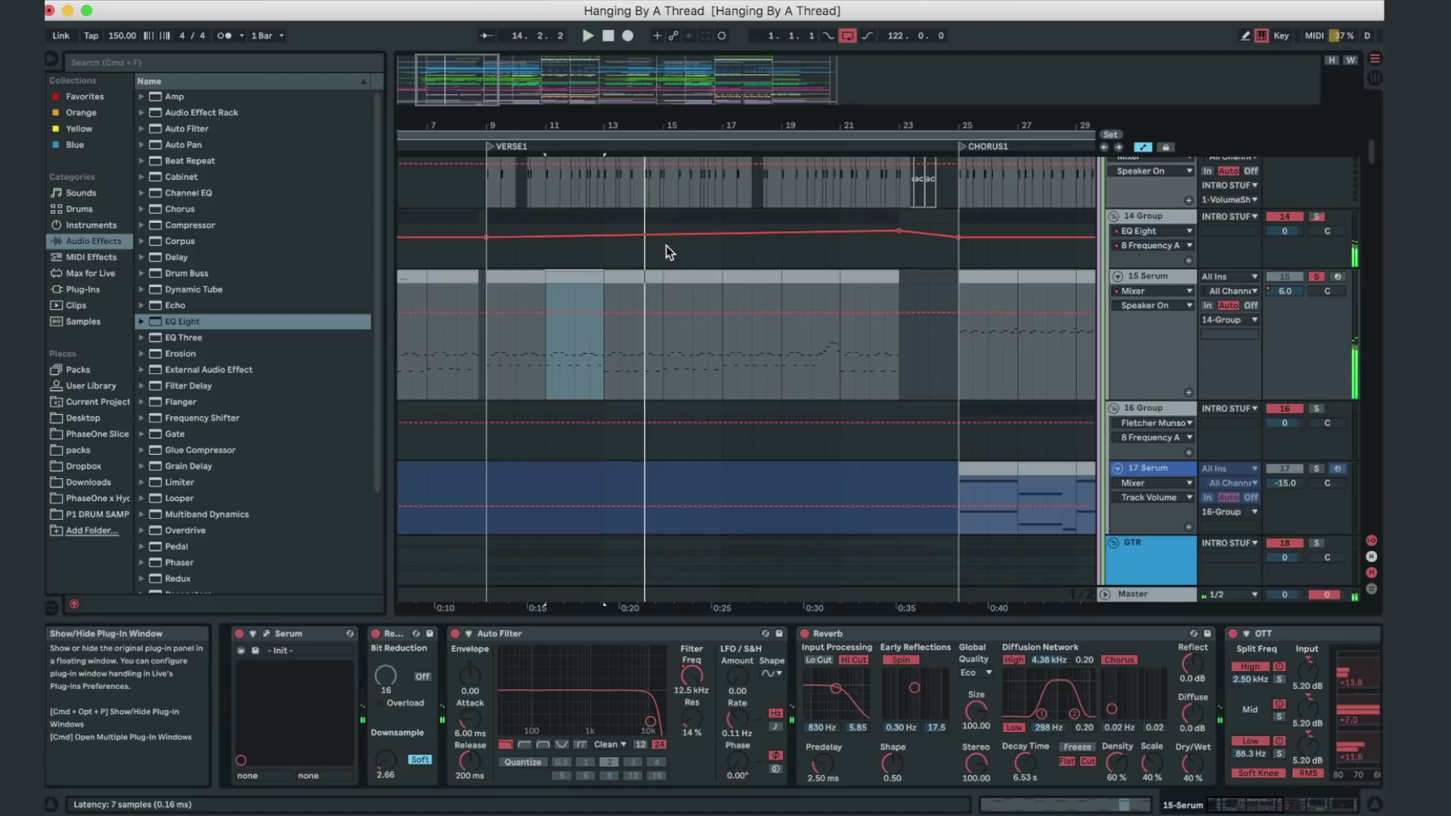
key(super+alt+p)
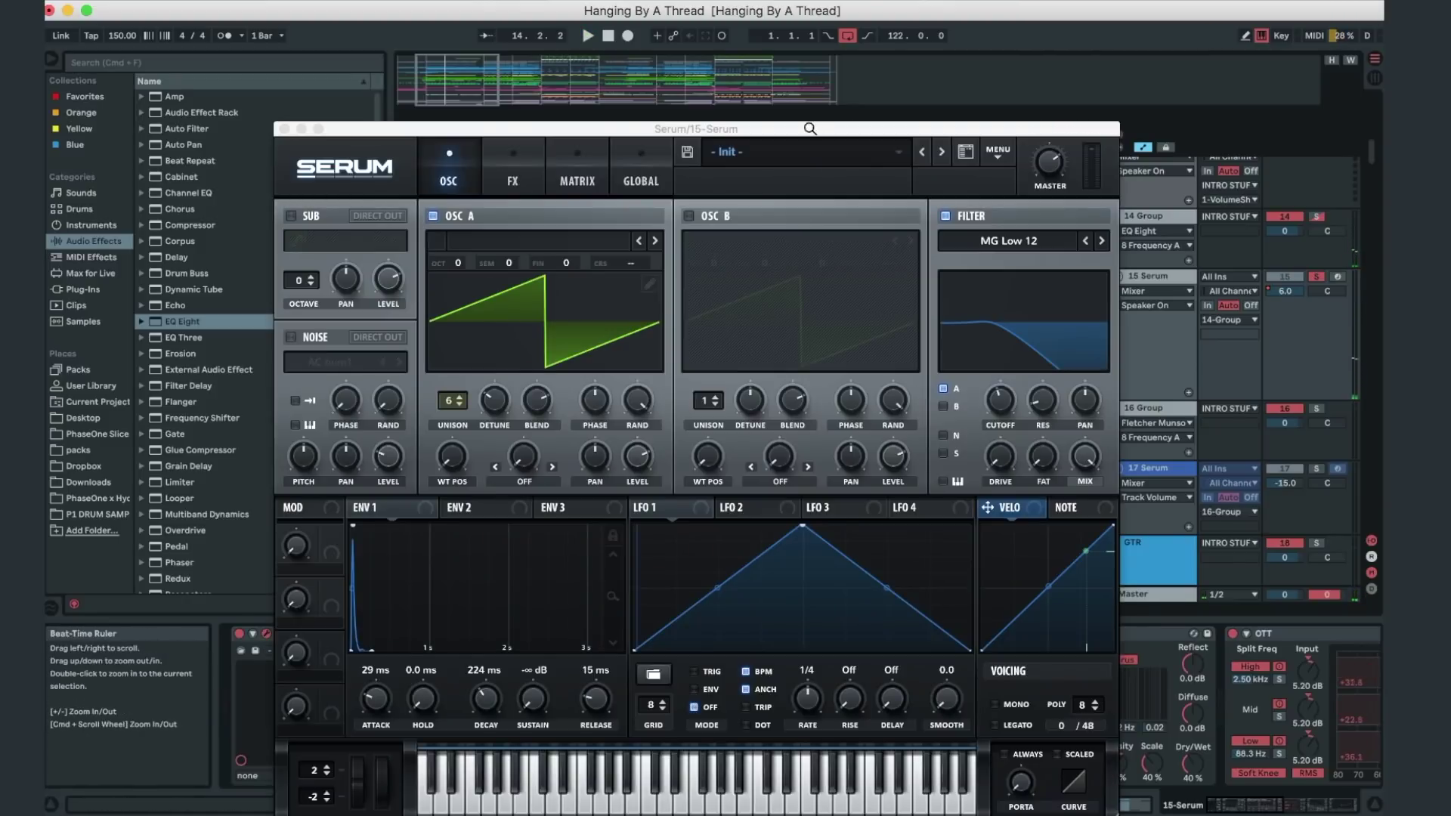
click(298, 130)
- Look through the metal drum and cymbal tracks around the start of VERSE1
scroll(949, 239, up, 10)
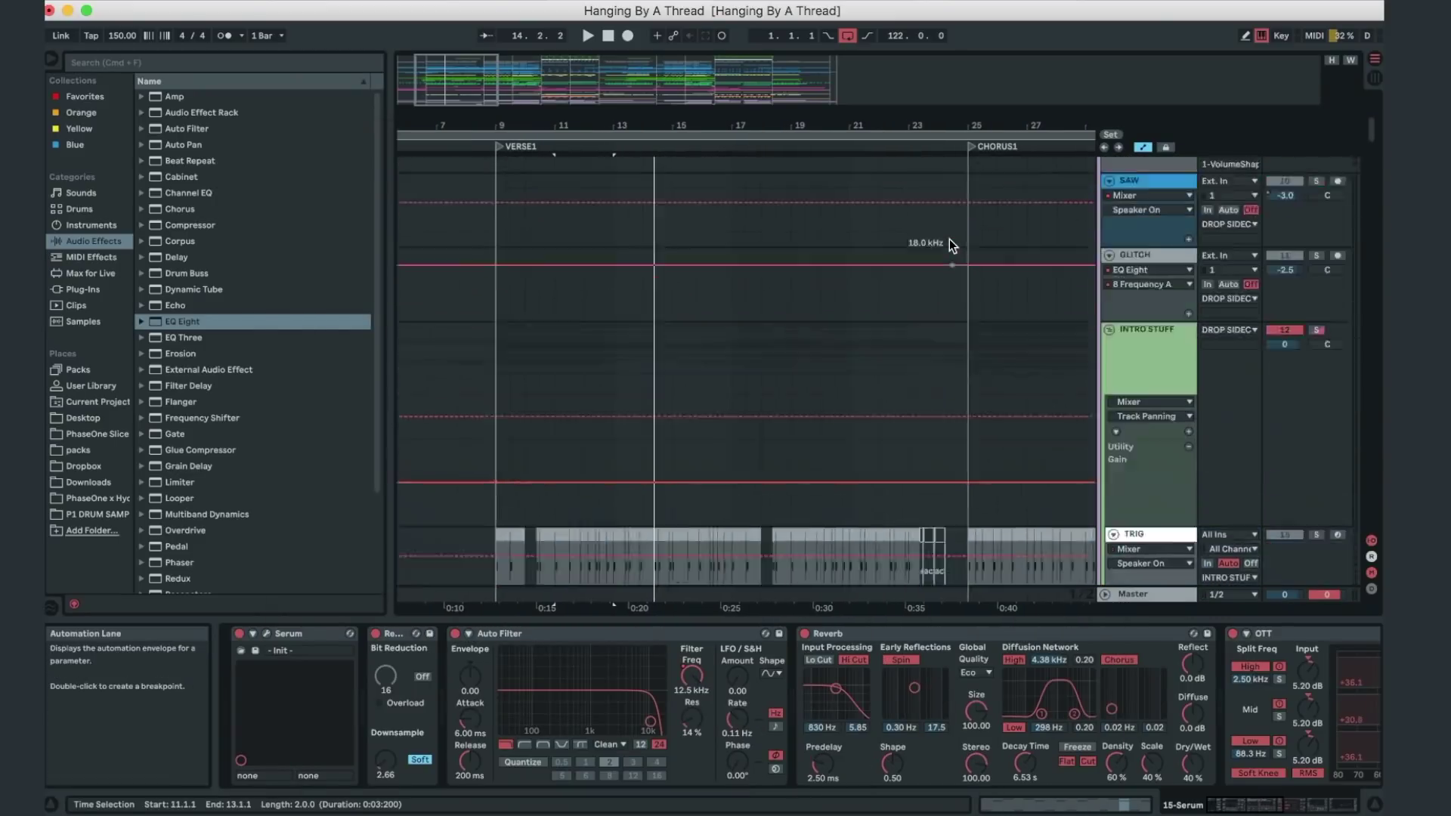
scroll(949, 239, left, 2)
scroll(949, 239, down, 15)
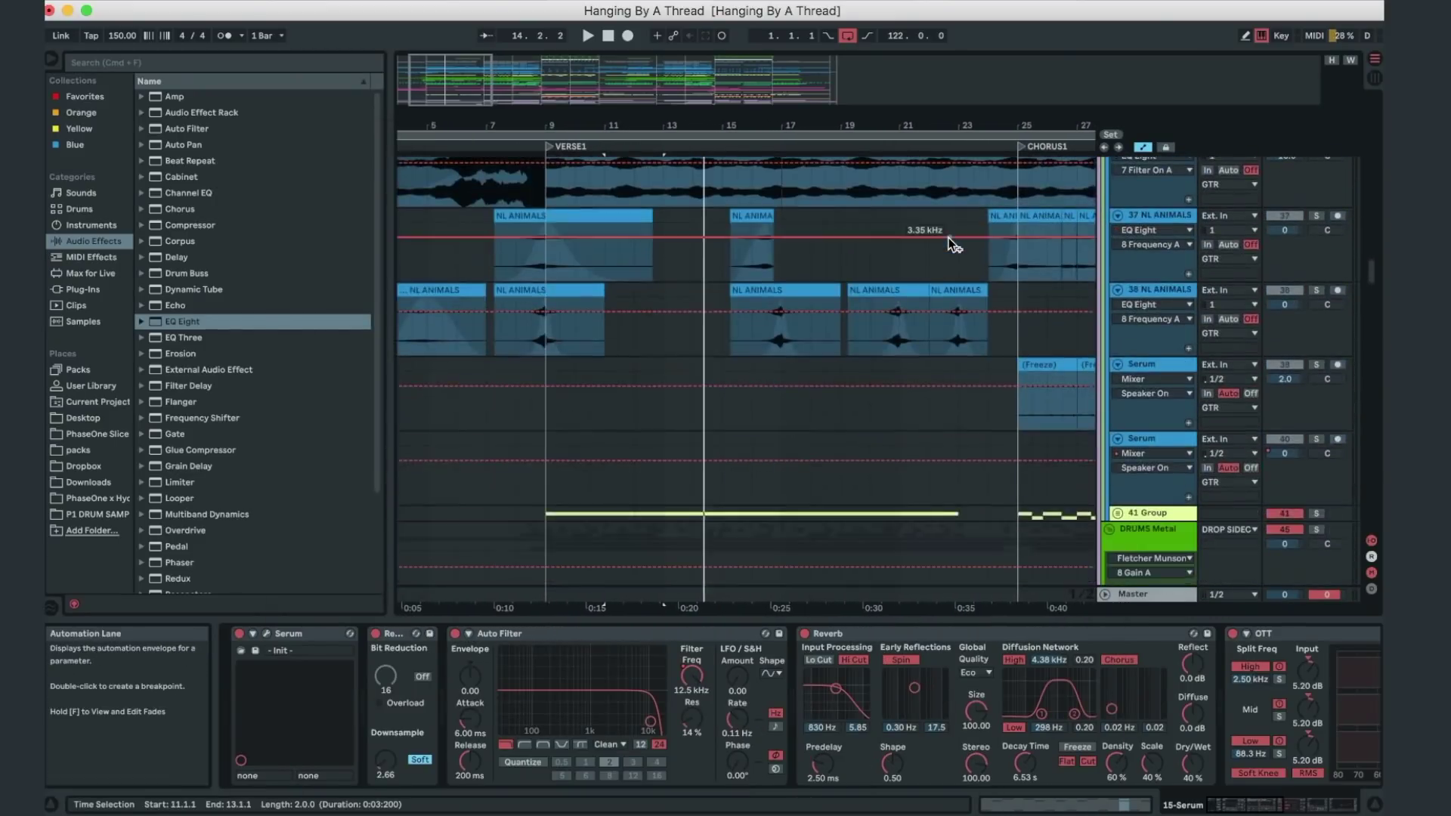
scroll(949, 239, up, 10)
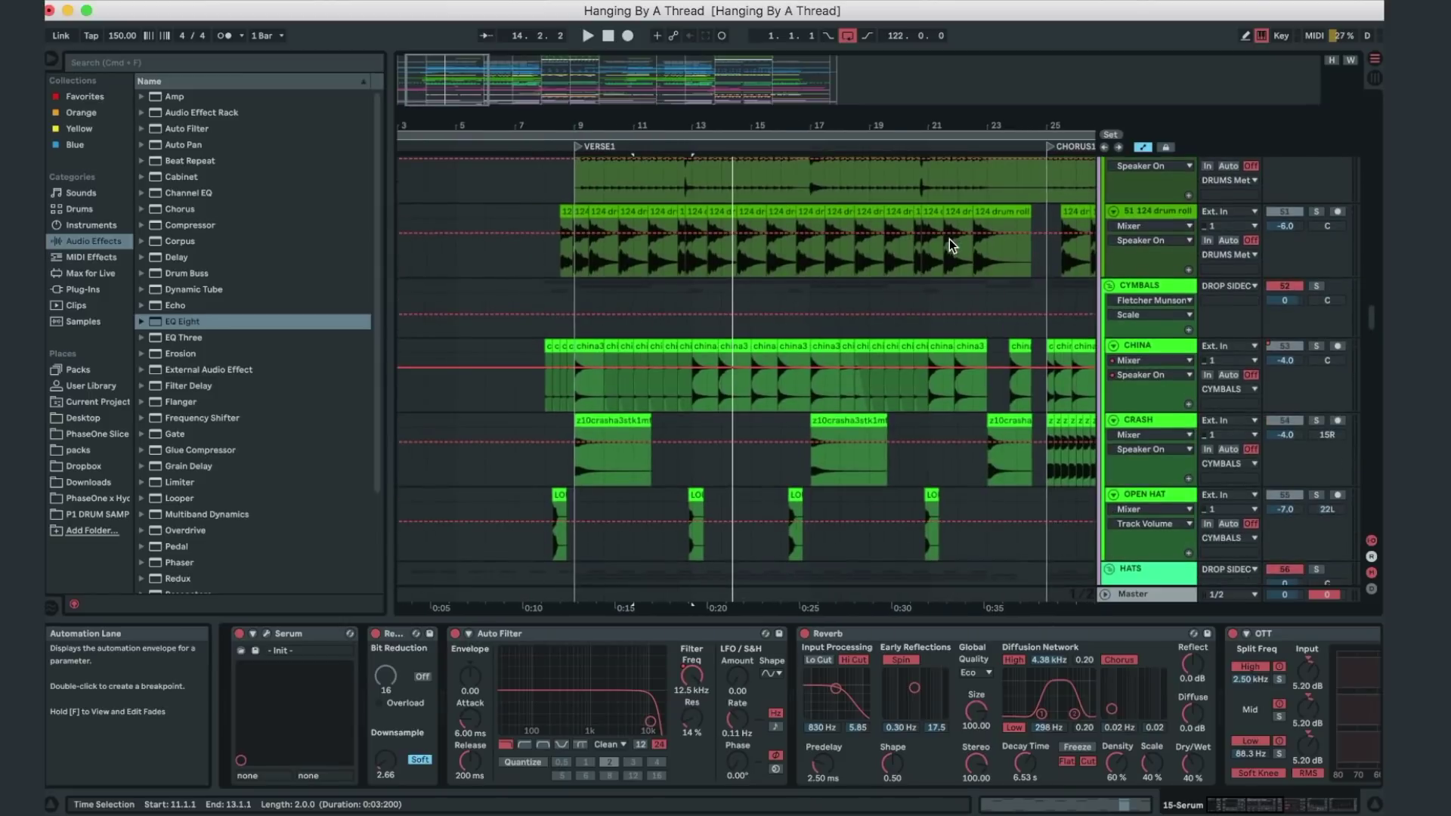
scroll(1309, 228, up, 3)
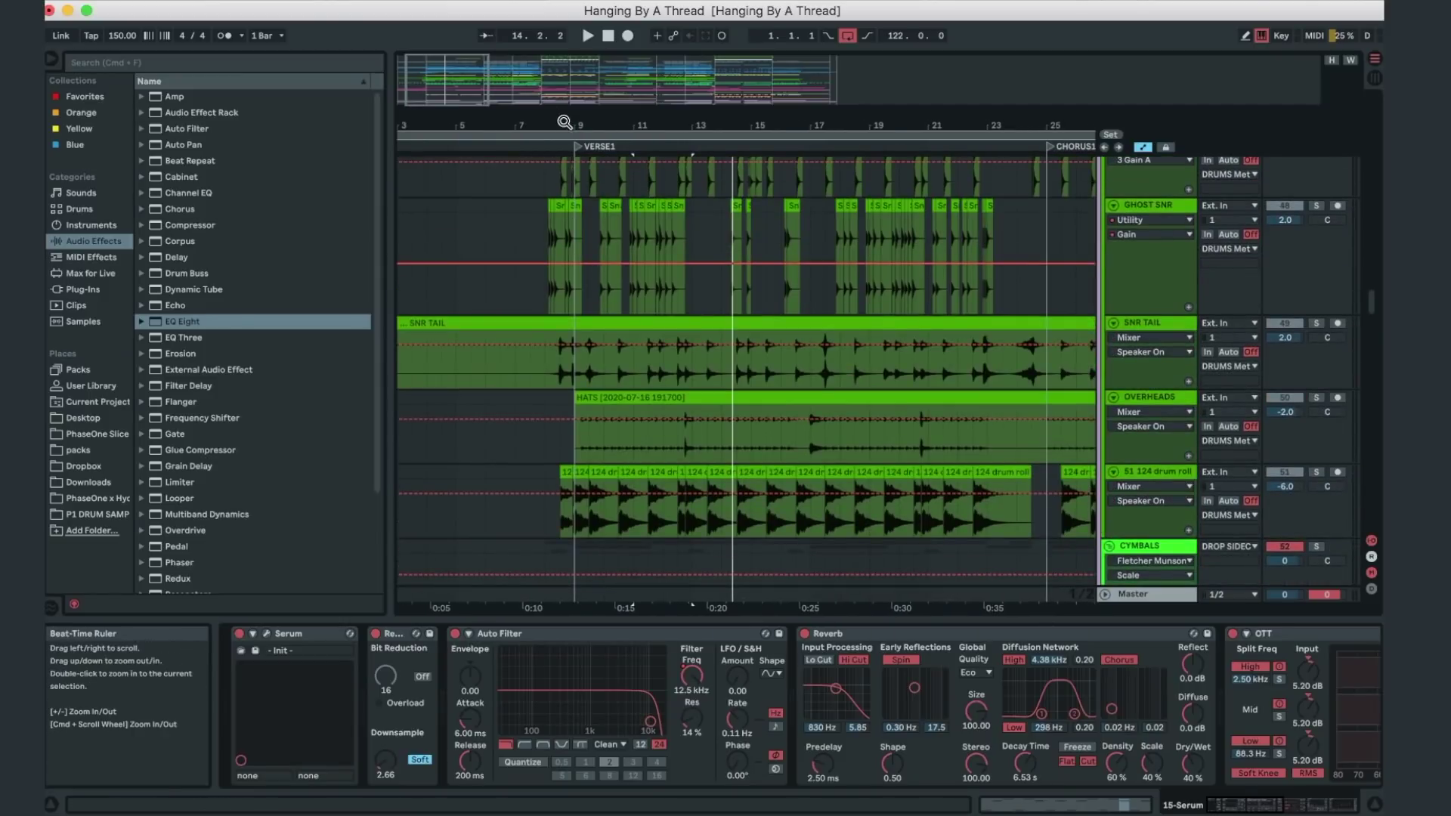
drag(564, 121, 567, 139)
scroll(595, 300, up, 6)
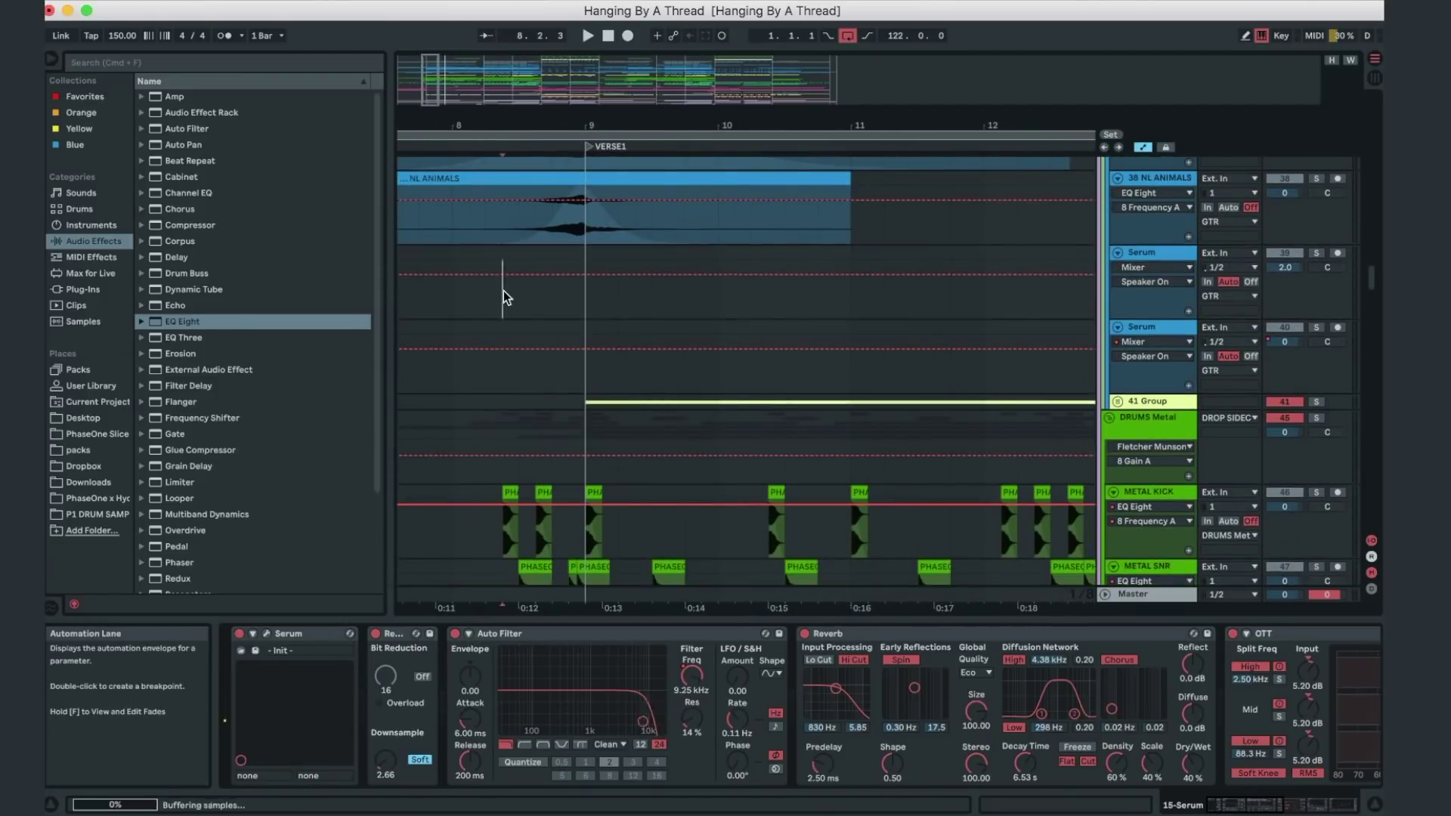
- Place the insert mark at 8.1.1, one bar before VERSE1
click(503, 290)
scroll(579, 294, right, 2)
drag(503, 123, 504, 135)
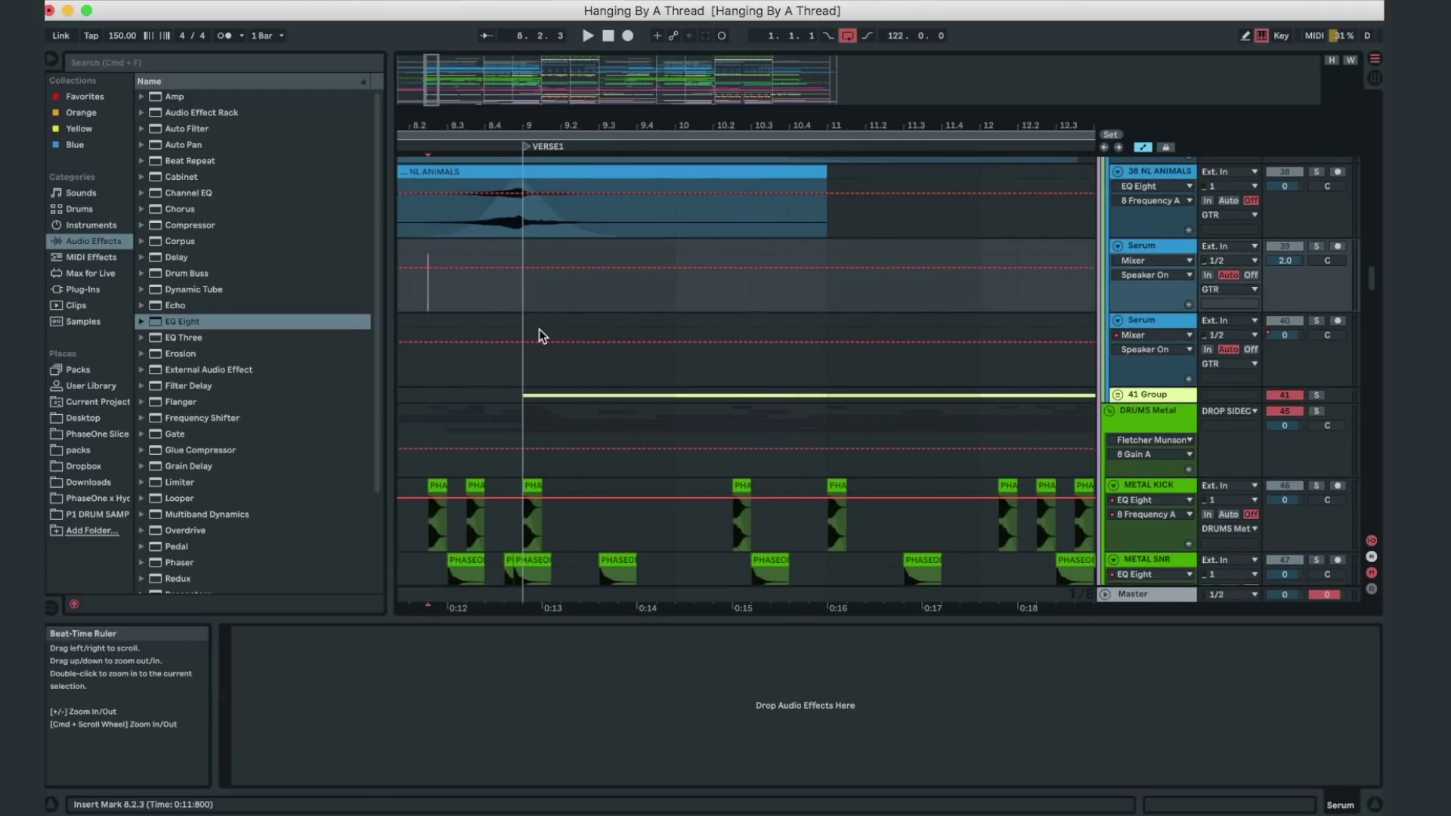
scroll(541, 330, down, 3)
scroll(541, 331, left, 3)
click(484, 285)
click(453, 285)
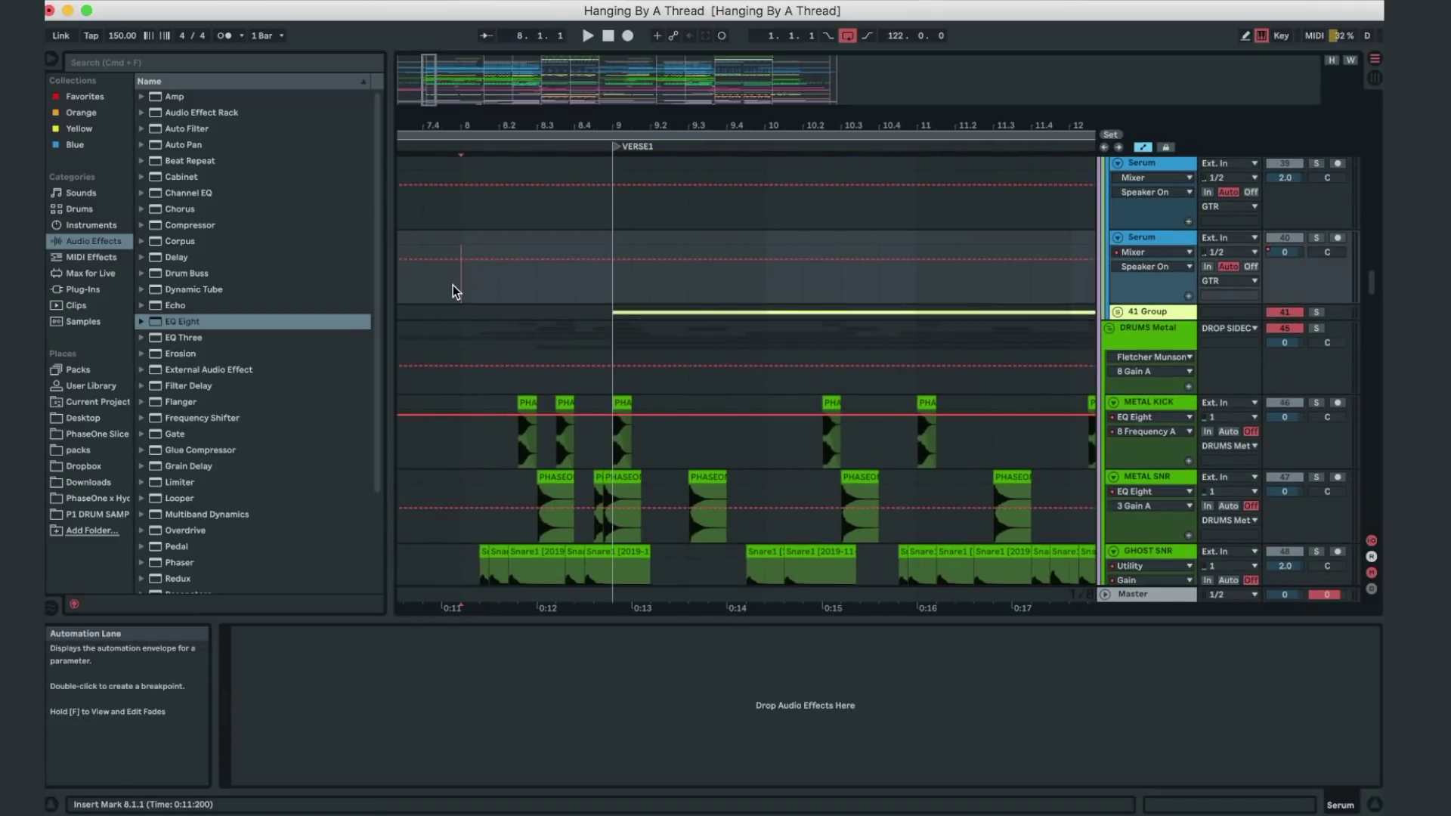
- Show the DRUMS Metal group's effect chain and choose a spot on its lane just before VERSE1
scroll(508, 336, down, 3)
click(1149, 209)
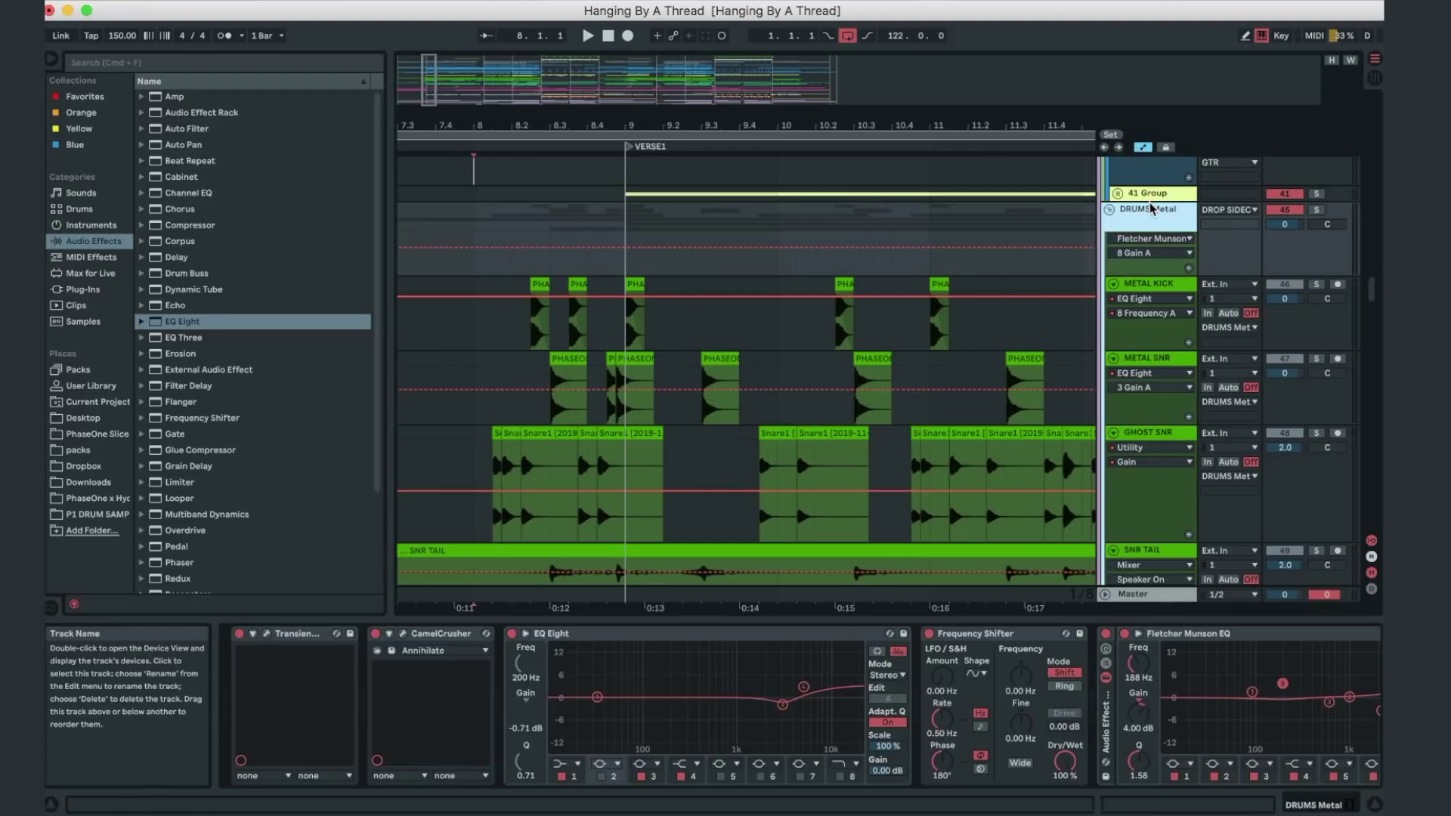
click(490, 260)
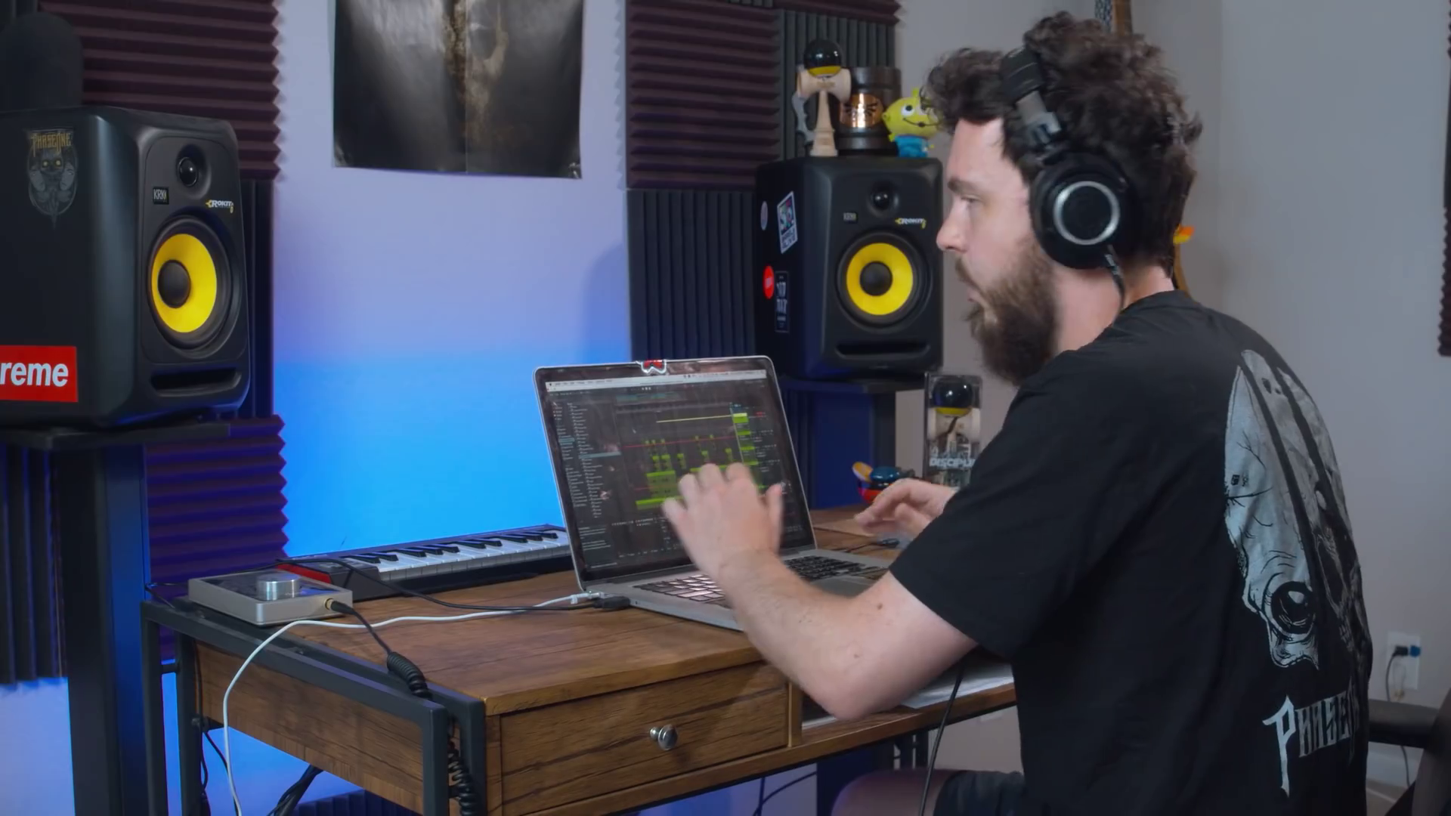